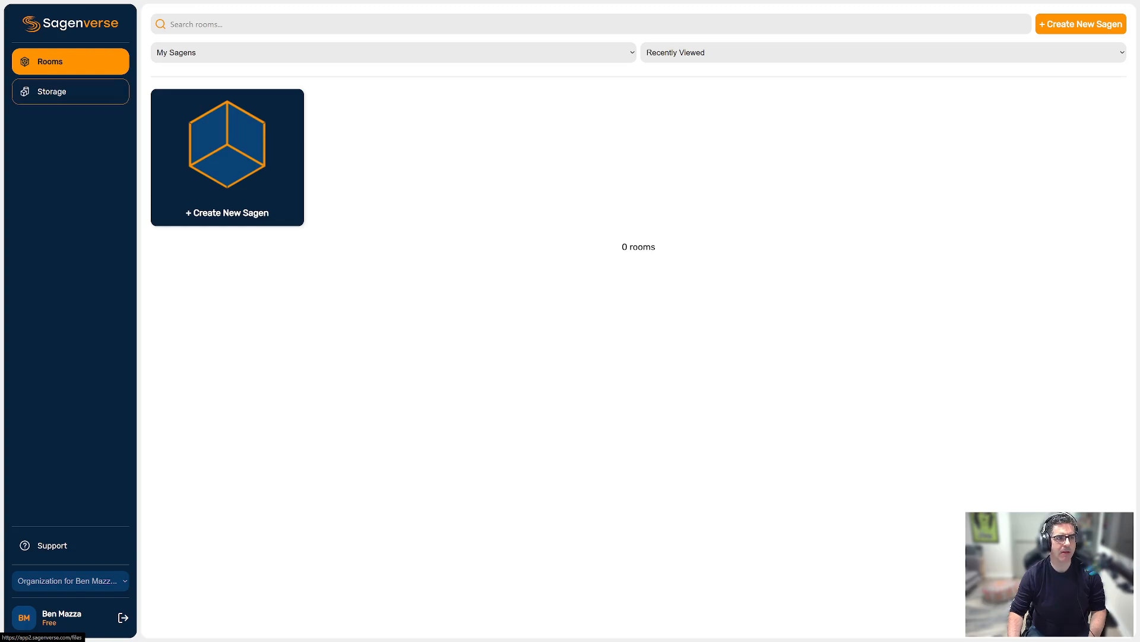
Check the storage page for organization and room drives, and return to the rooms list.
click(52, 91)
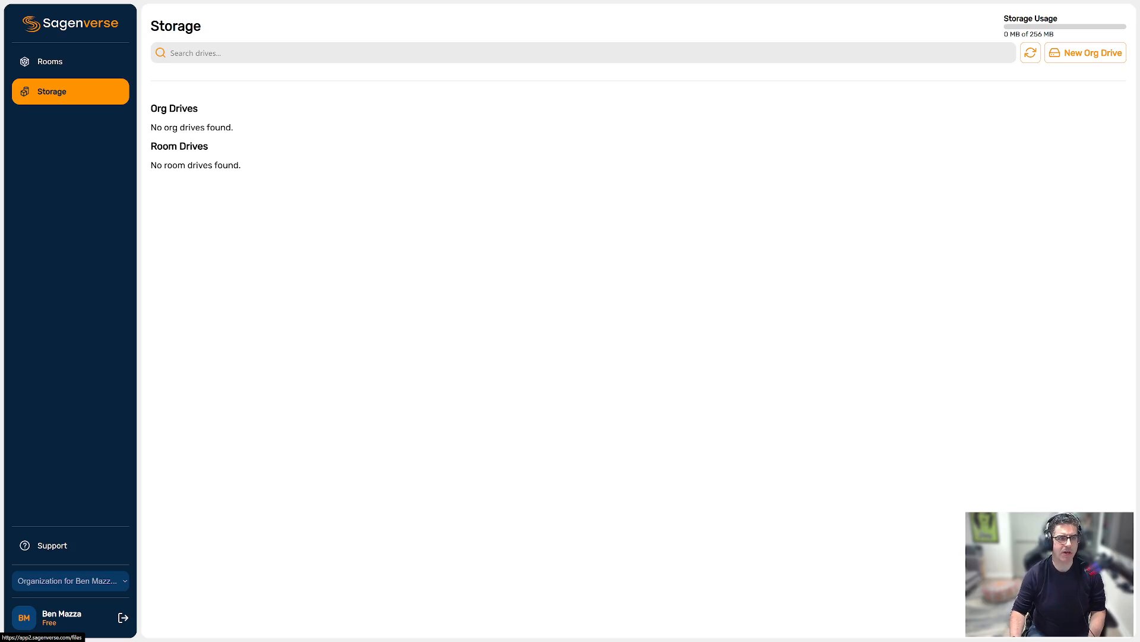
click(54, 61)
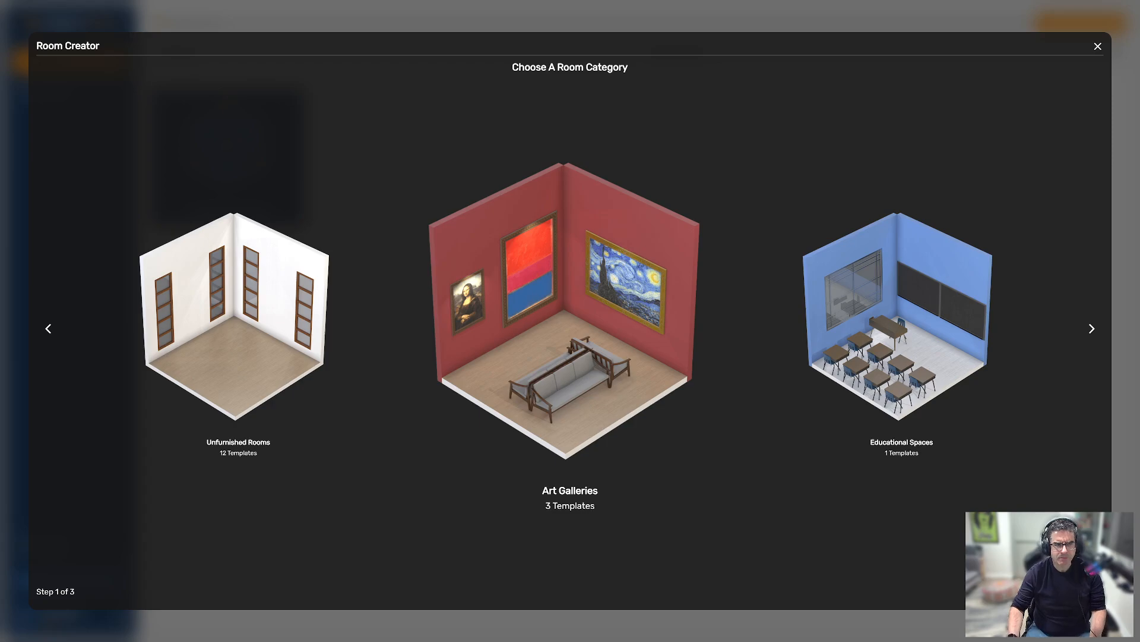
Browse the room categories in the Room Creator to compare the available types of spaces and their templates.
key(Right)
key(Right)
key(Right)
key(Right)
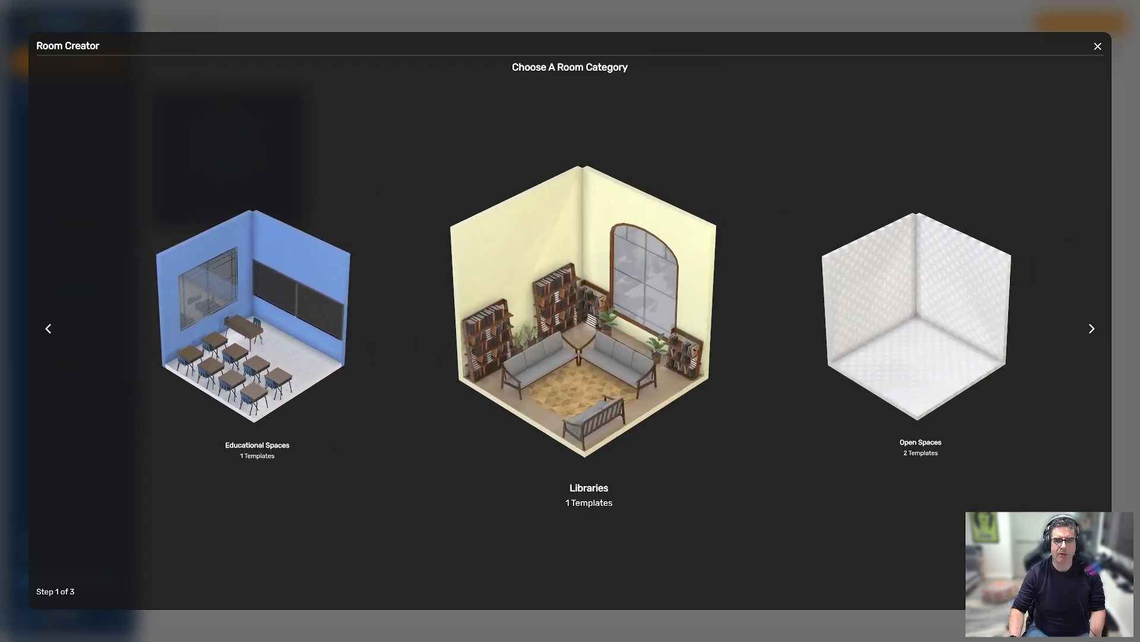
key(Right)
key(Right)
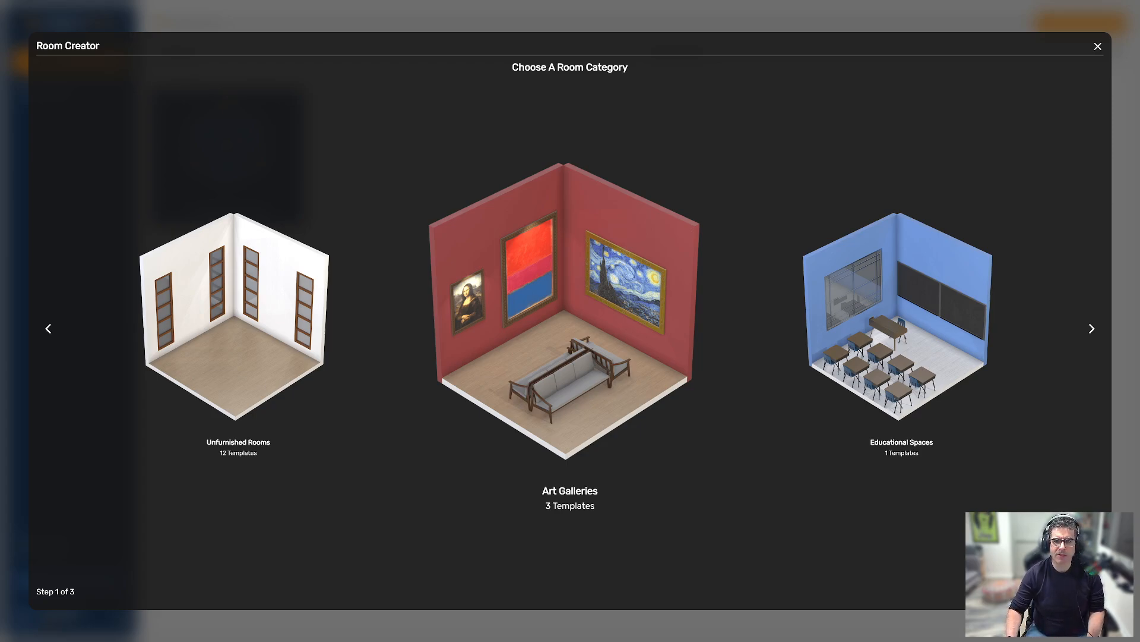
key(Right)
key(Right)
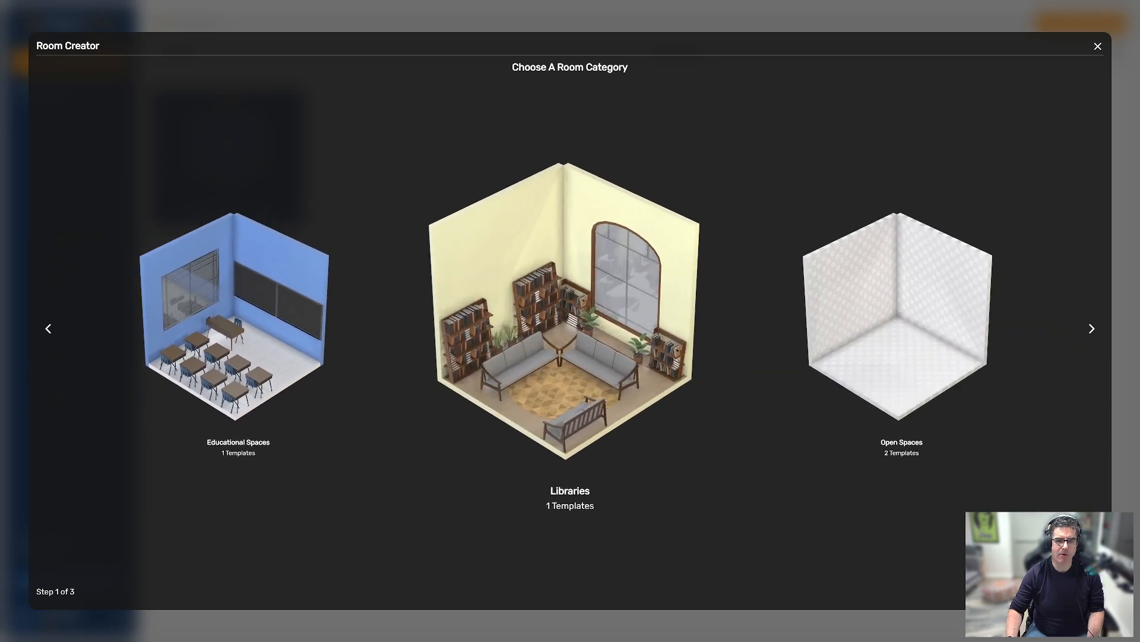
key(Right)
key(Right)
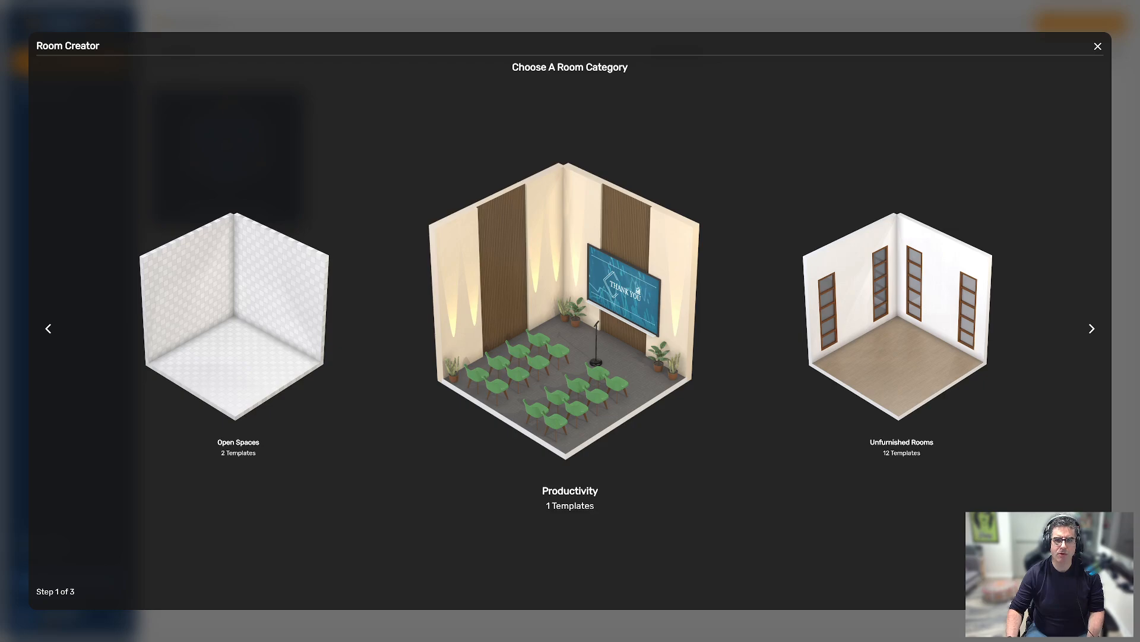
key(Right)
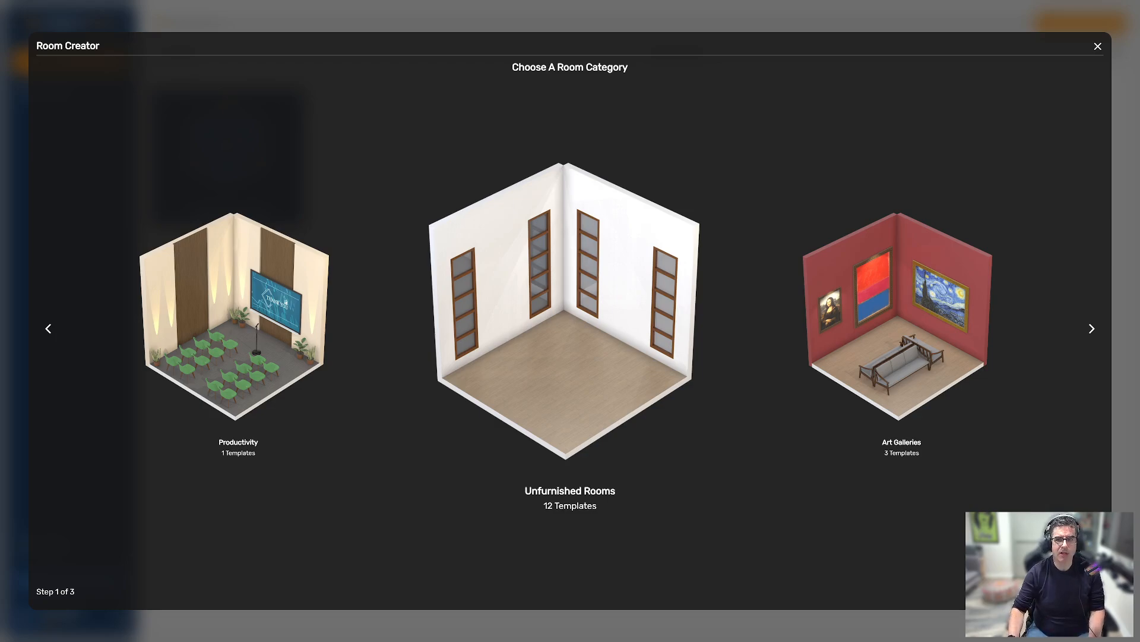
key(Right)
key(Right)
key(Right)
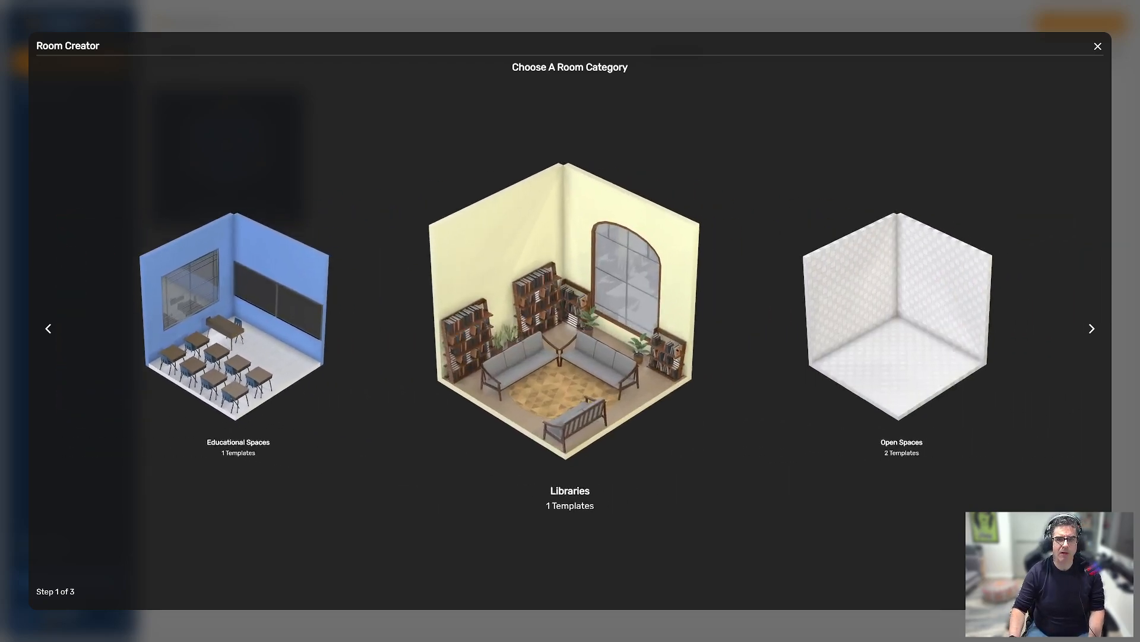
key(Right)
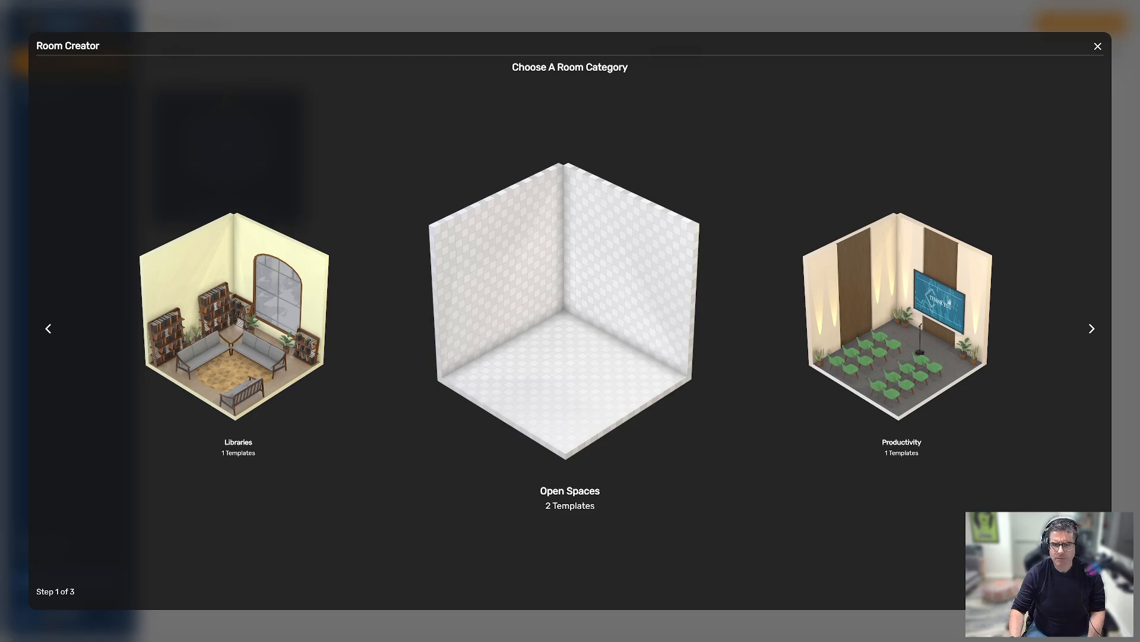
Choose the Art Galleries category and continue with the 19th Century Classic Art Gallery template.
key(Right)
key(Right)
key(Right)
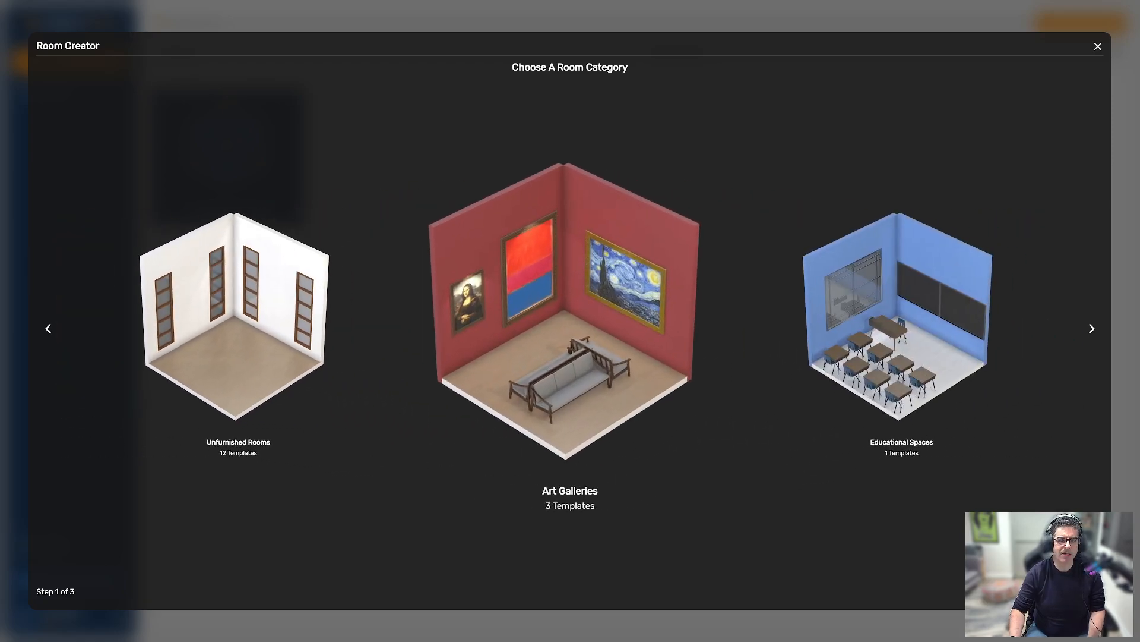
key(Return)
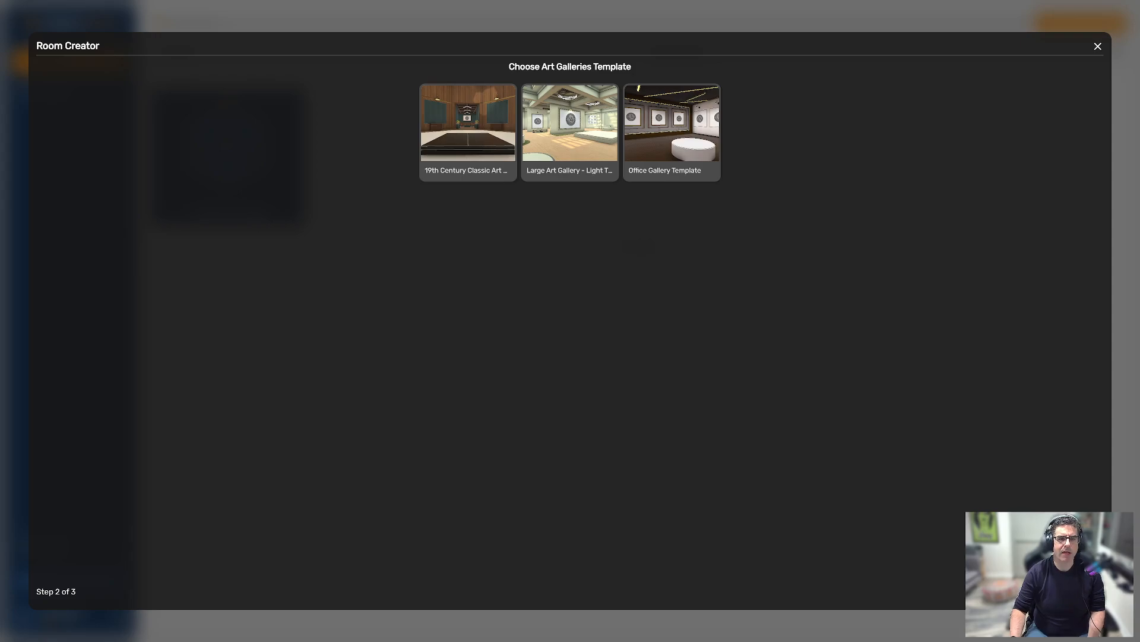
click(468, 131)
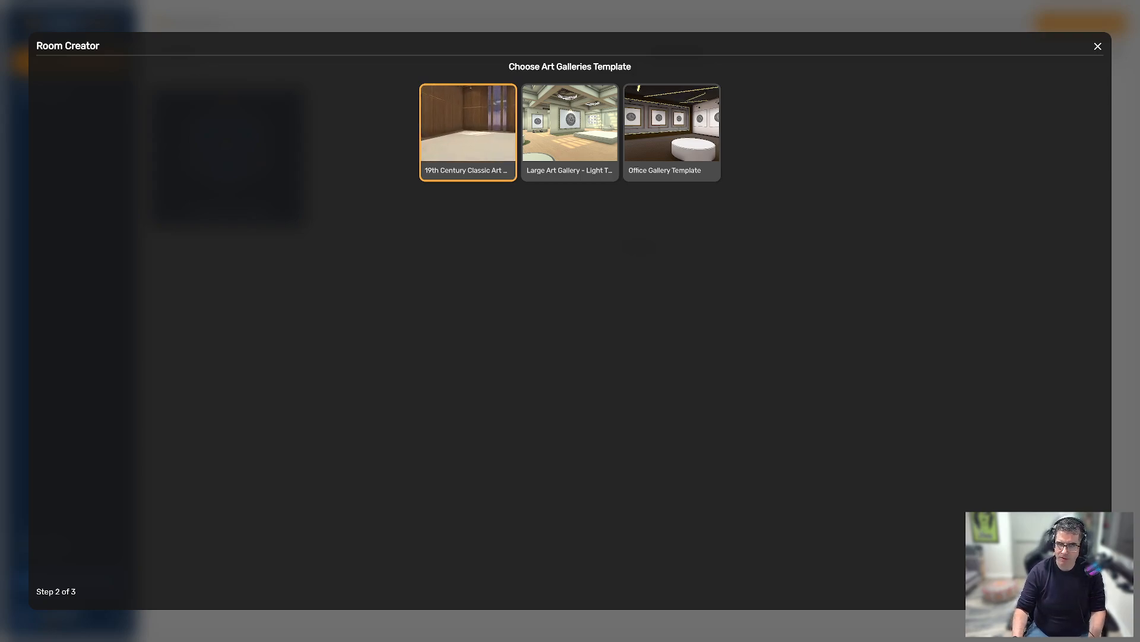
click(1079, 591)
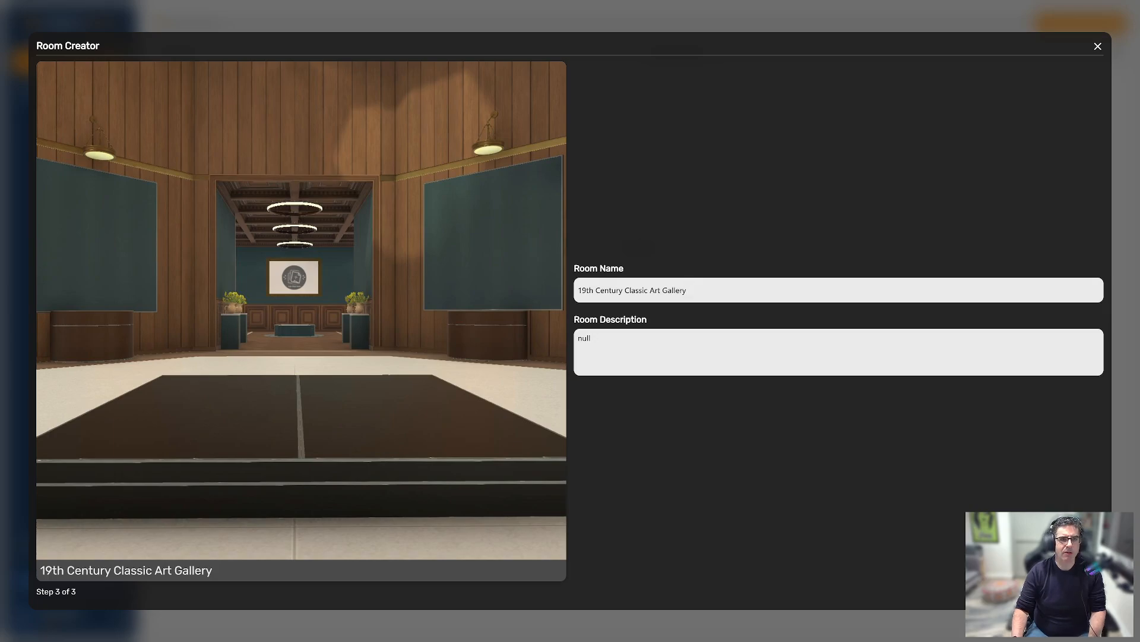
Name the new room "art gallery" and replace its description with "art gallery".
triple_click(701, 290)
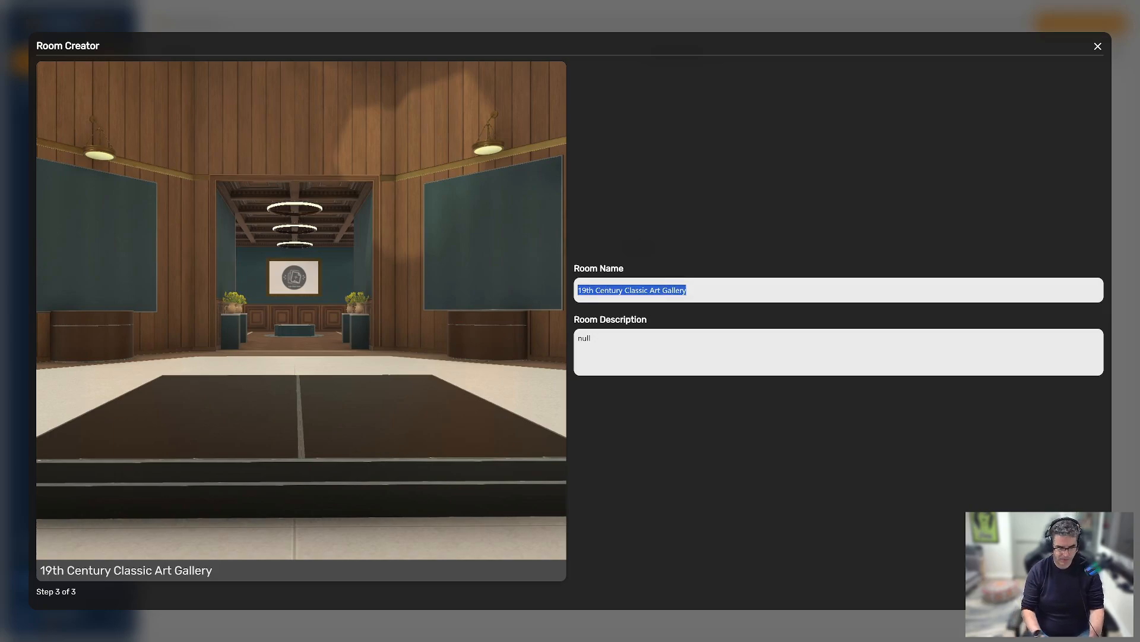
text(art gallery)
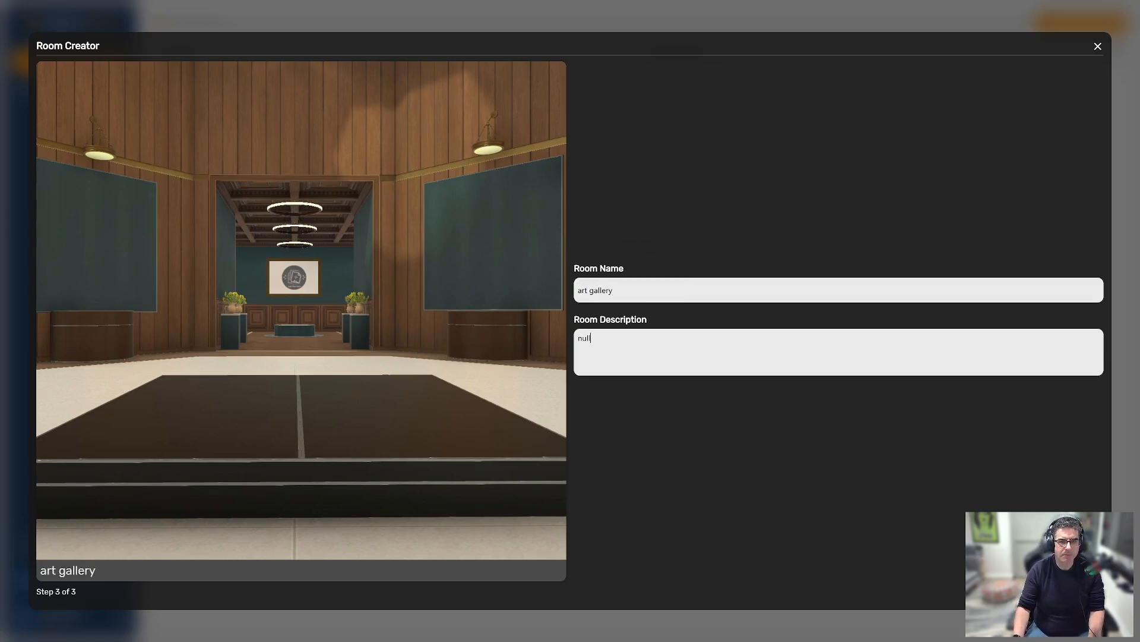
key(ctrl+a)
key(BackSpace)
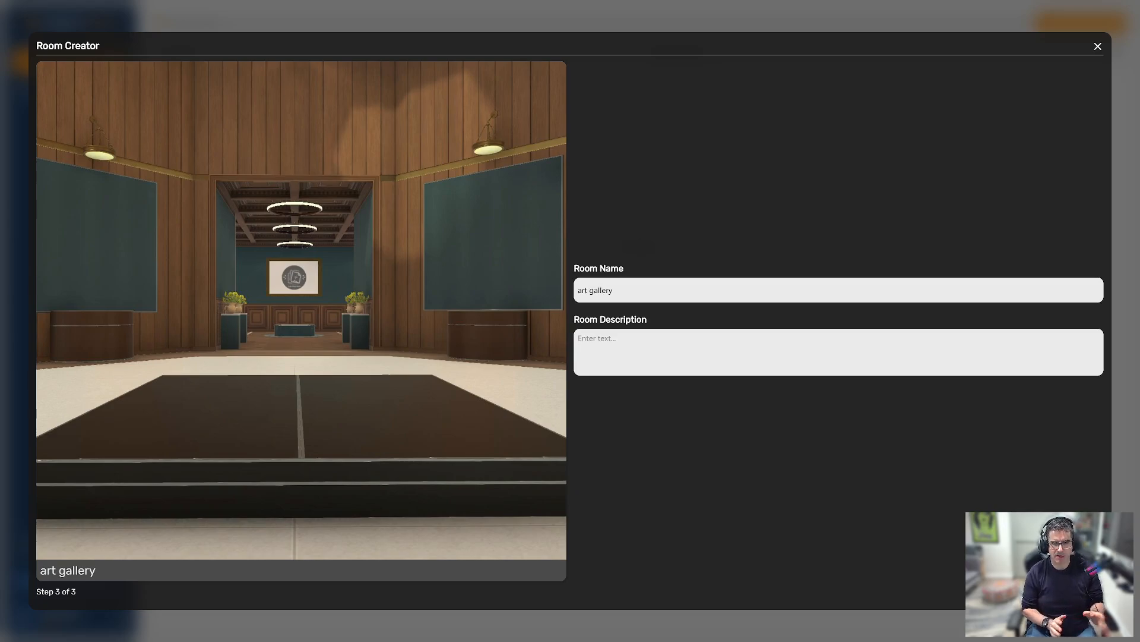
text(art )
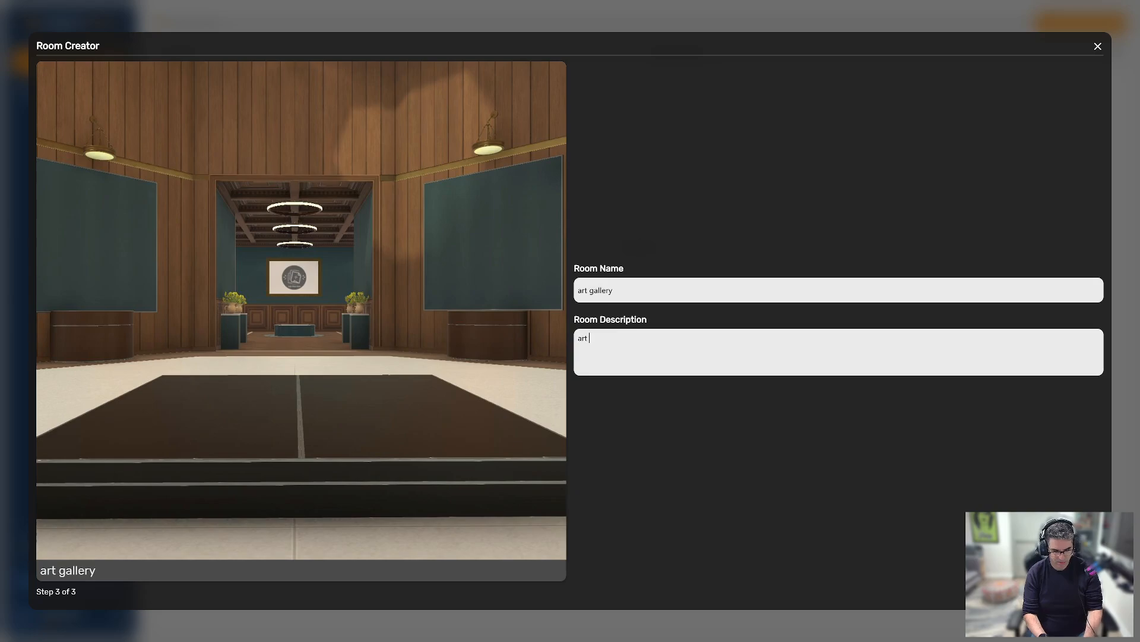
text(gall)
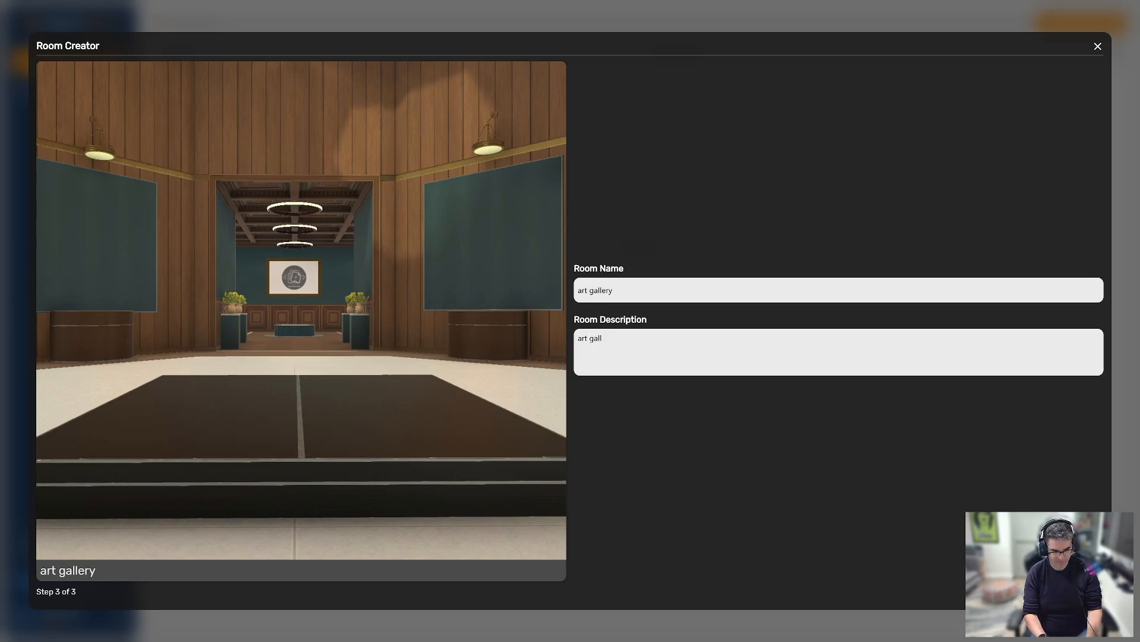
text(ery)
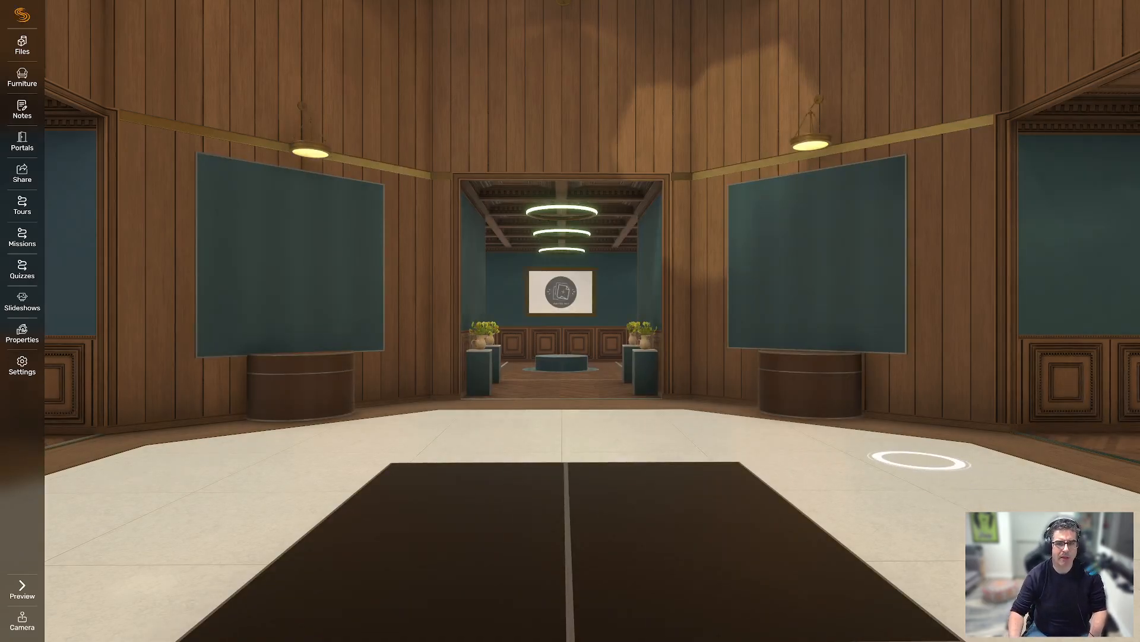
Tour the gallery's adjoining room and main hall to examine the framed file placeholders on the walls.
mouse_move(918, 469)
mouse_down()
mouse_move(680, 507)
mouse_move(914, 478)
mouse_up()
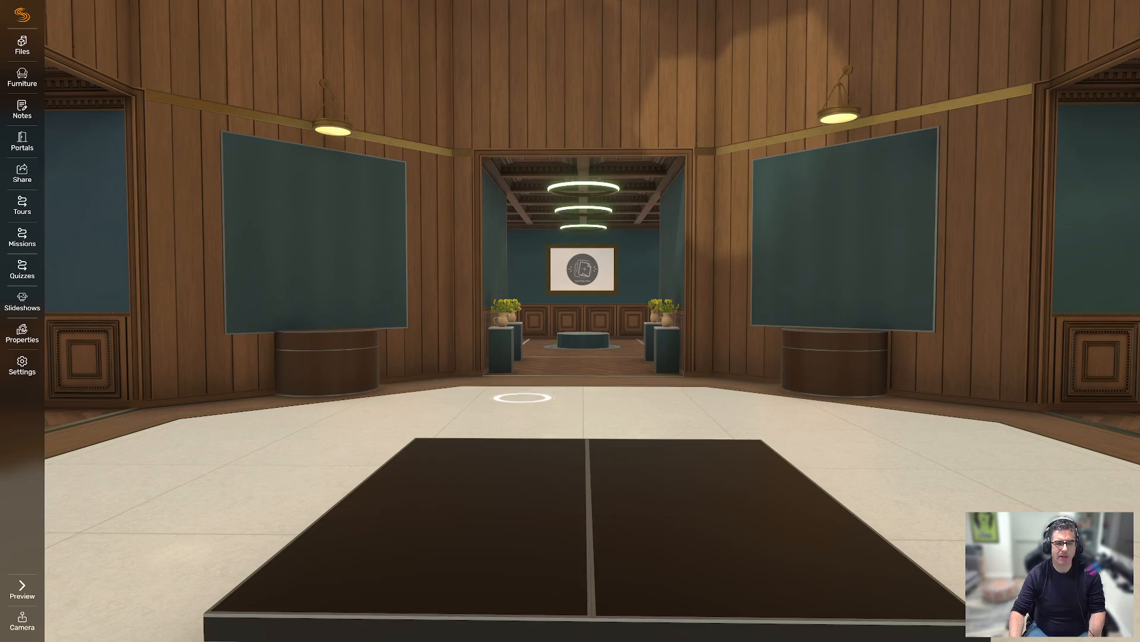
click(522, 398)
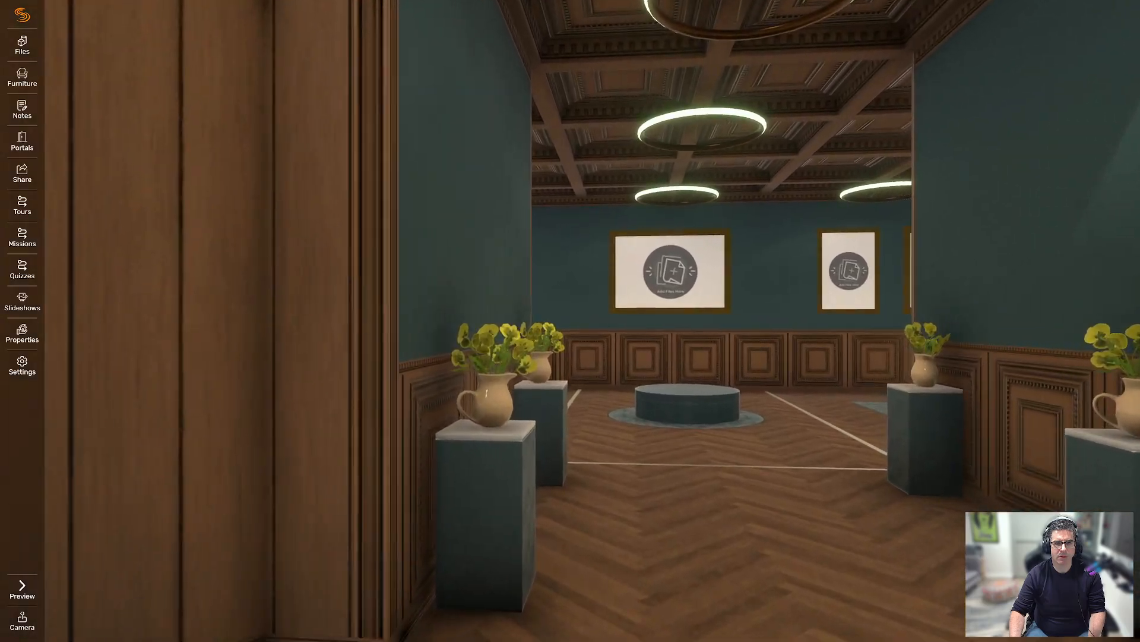
click(755, 479)
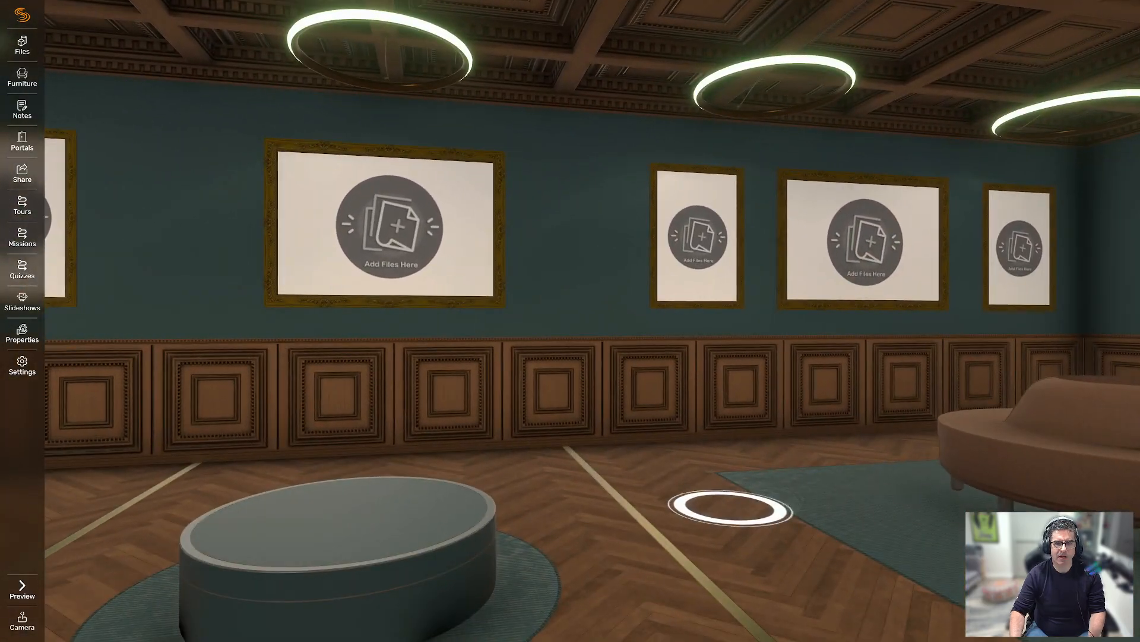
click(732, 507)
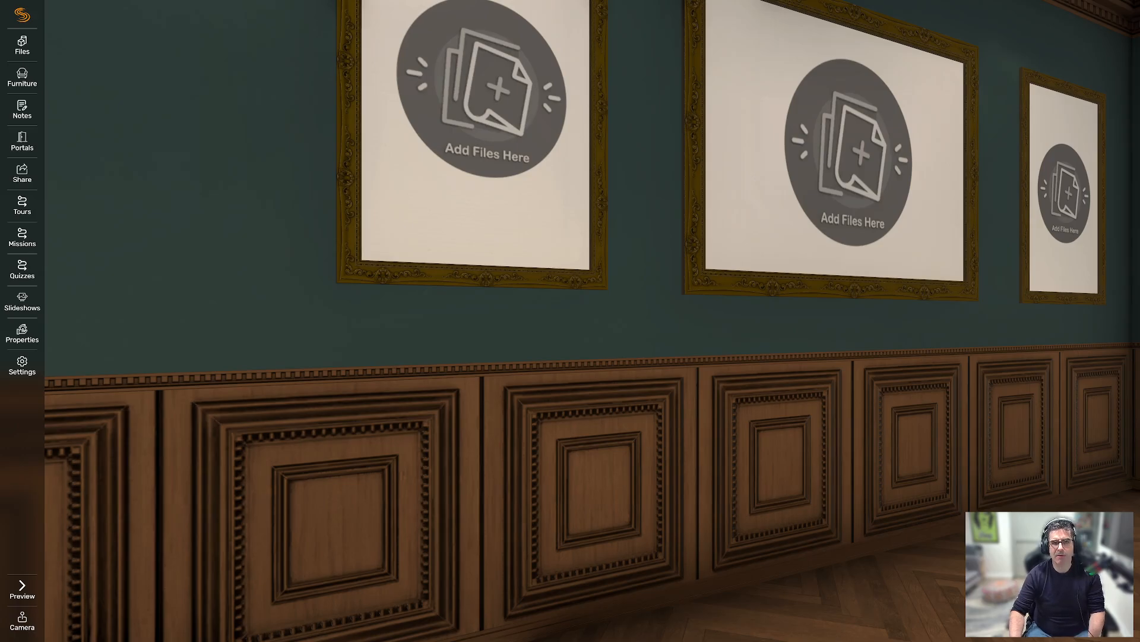
drag(891, 321, 871, 258)
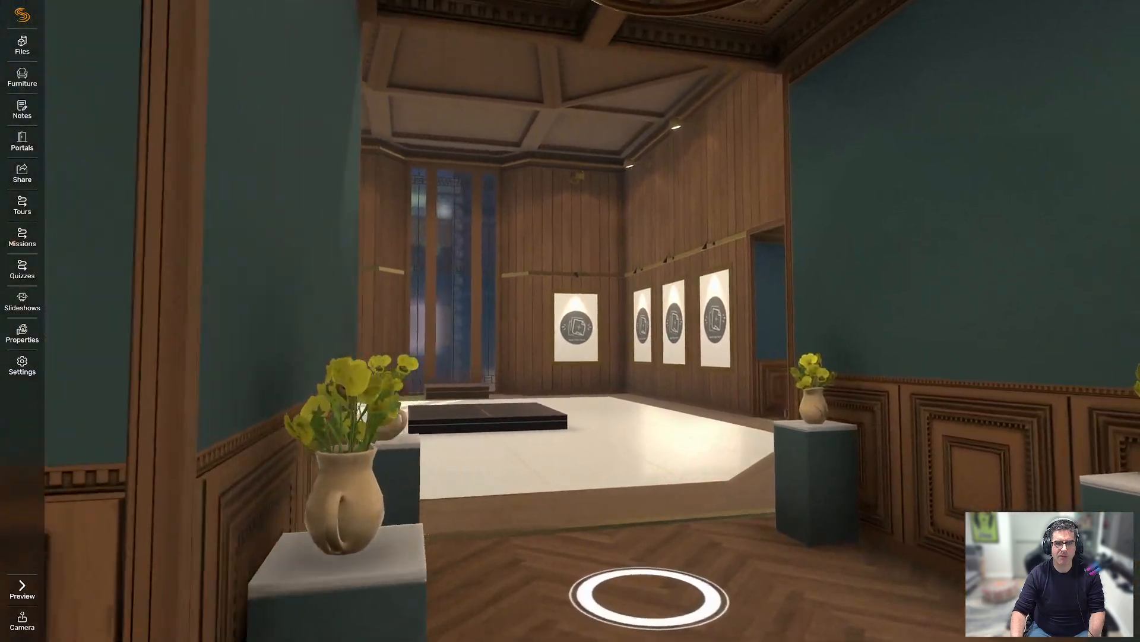
click(649, 597)
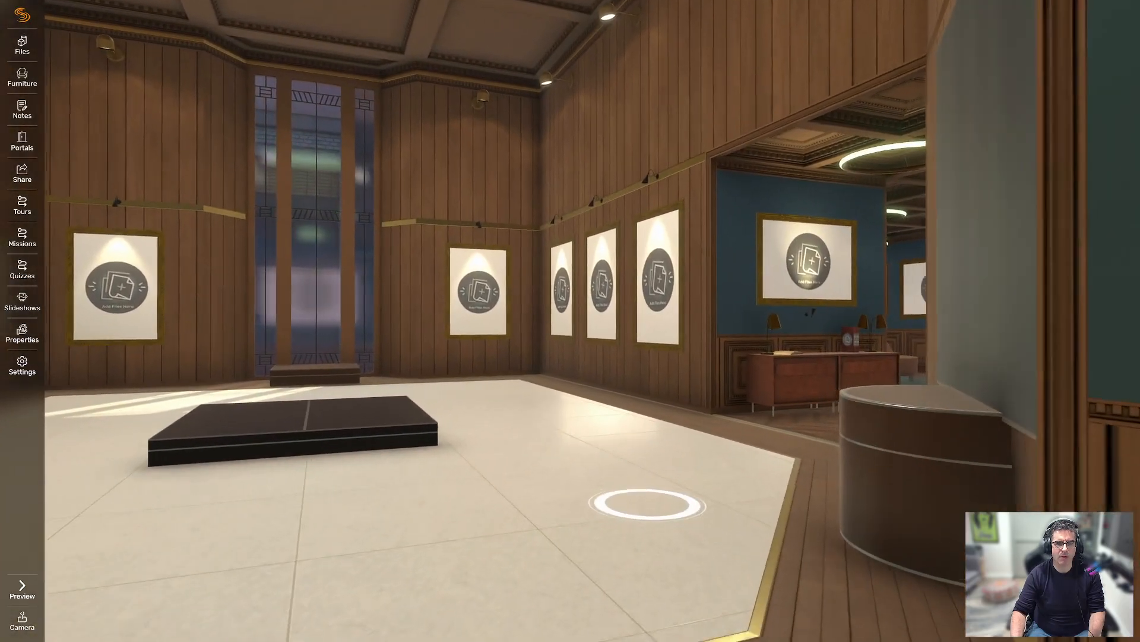
click(648, 504)
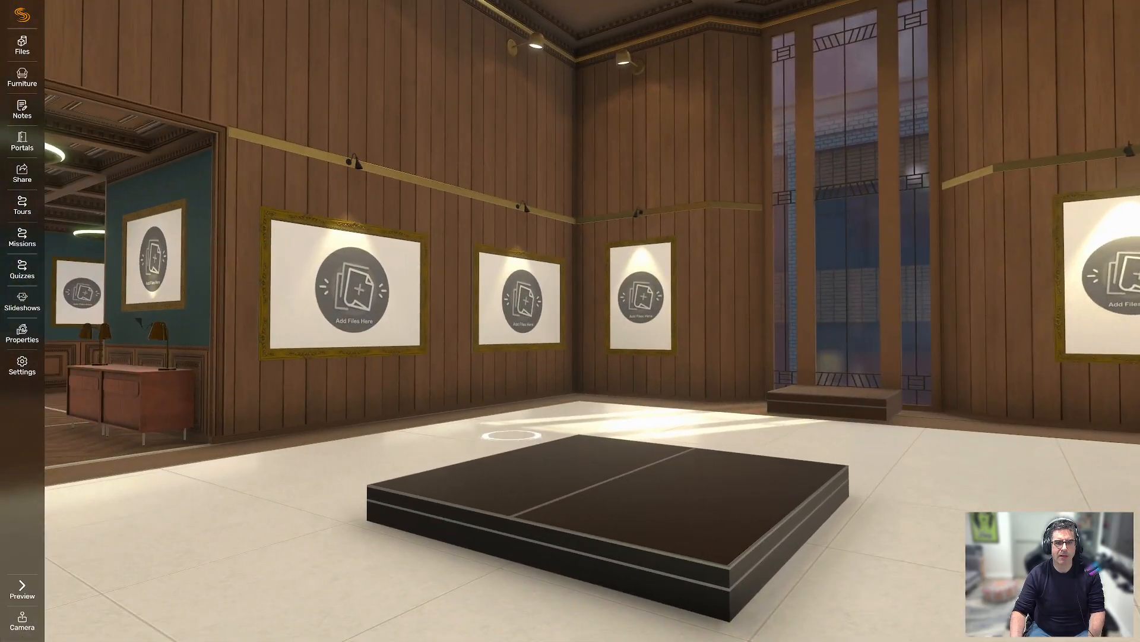
click(511, 435)
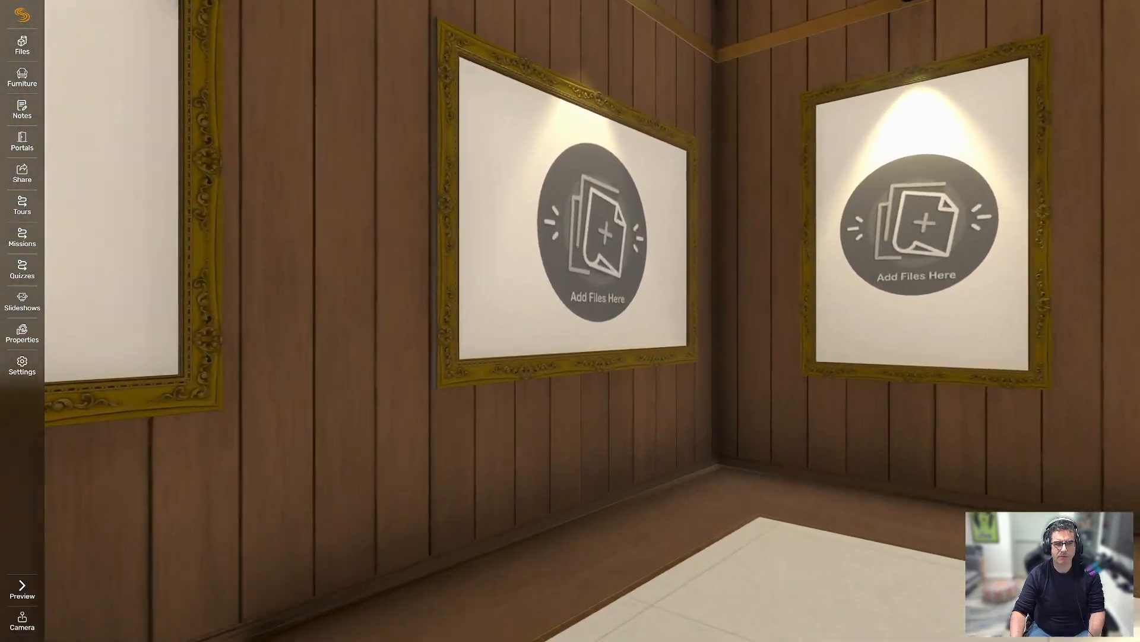
drag(891, 553, 171, 591)
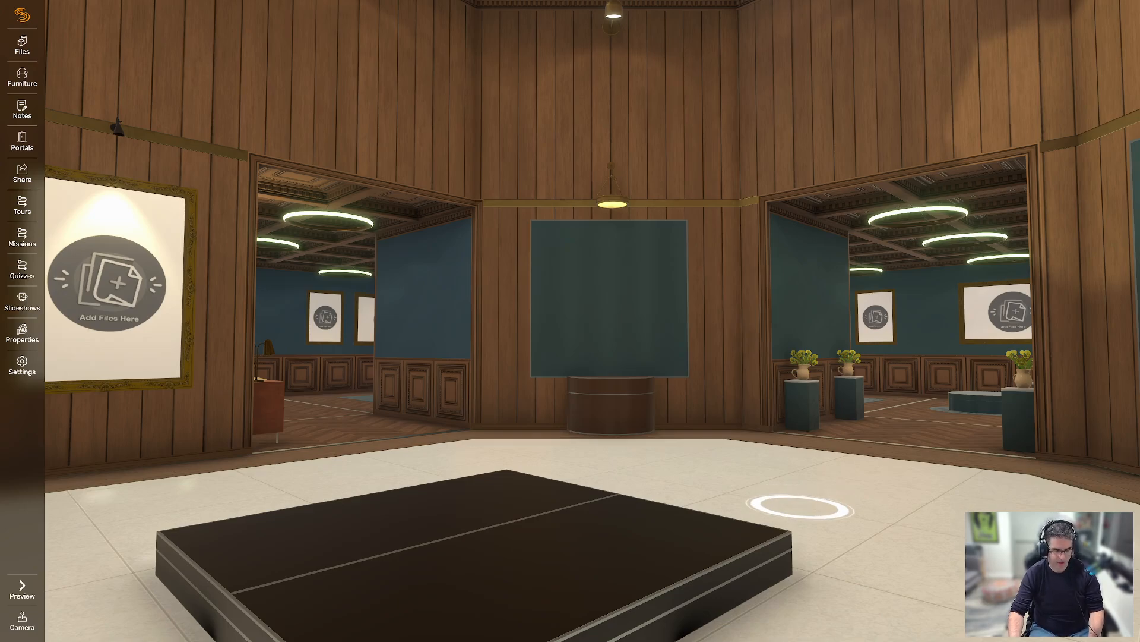
Walk forward, backward and sideways around the main hall, then view the central platform and the doorway behind it.
key(w)
key(a)
key(s)
key(d)
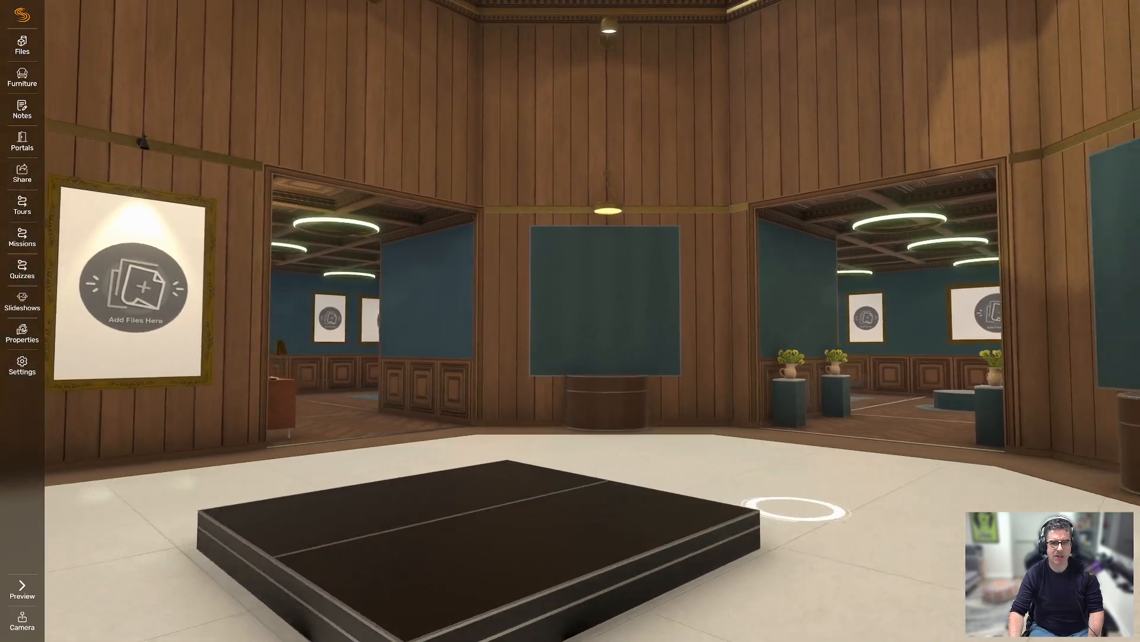
key(w)
key(a)
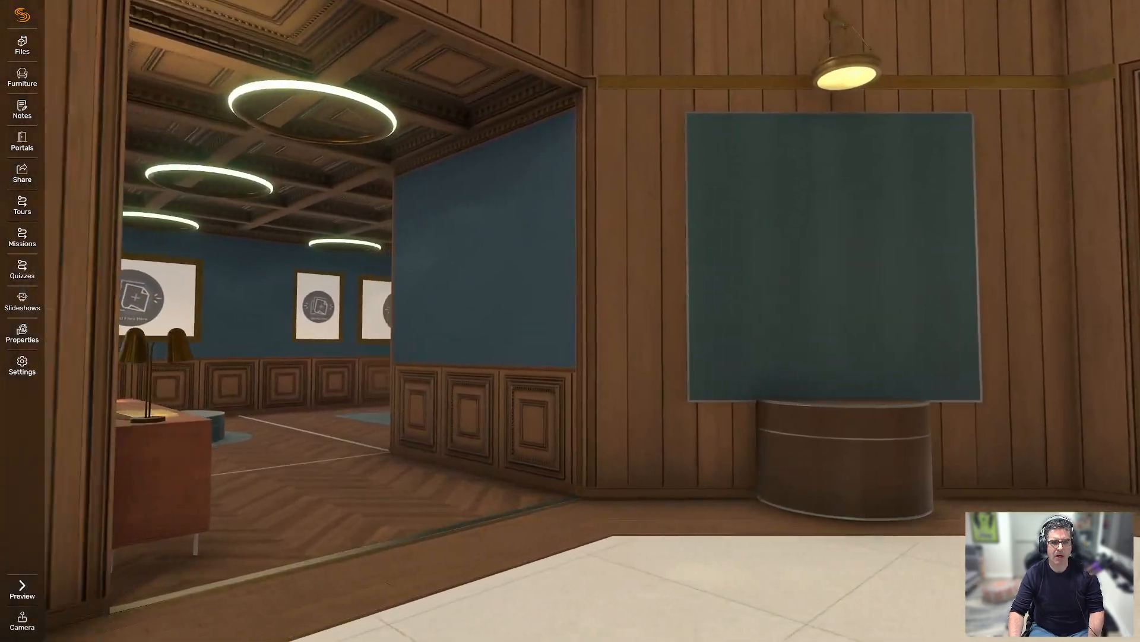
key(s)
key(d)
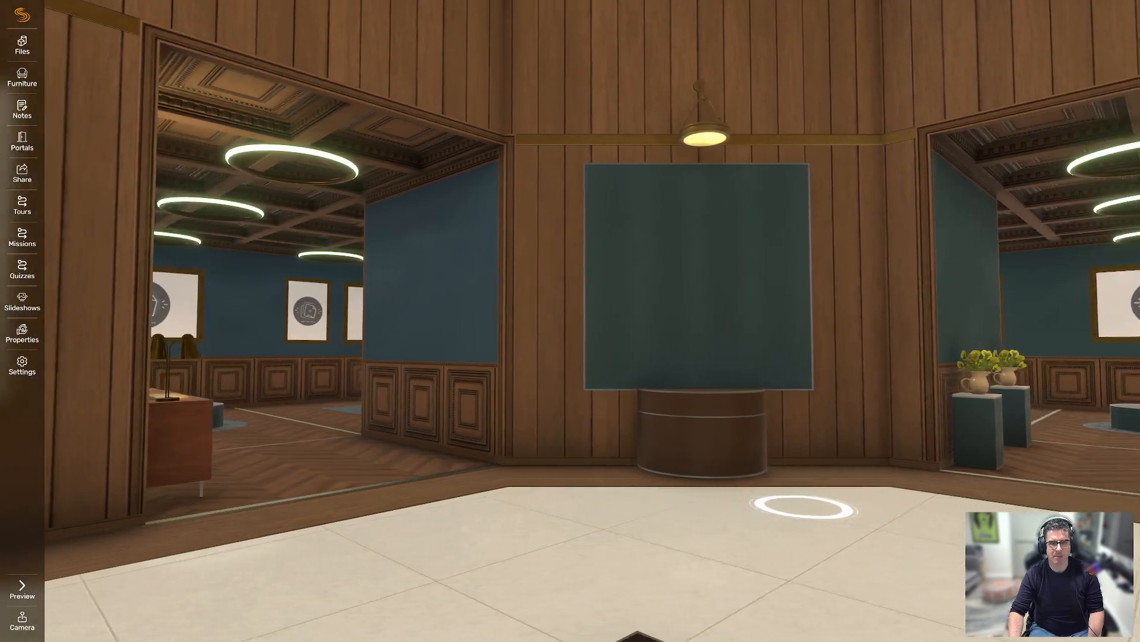
key(a)
key(d)
key(a)
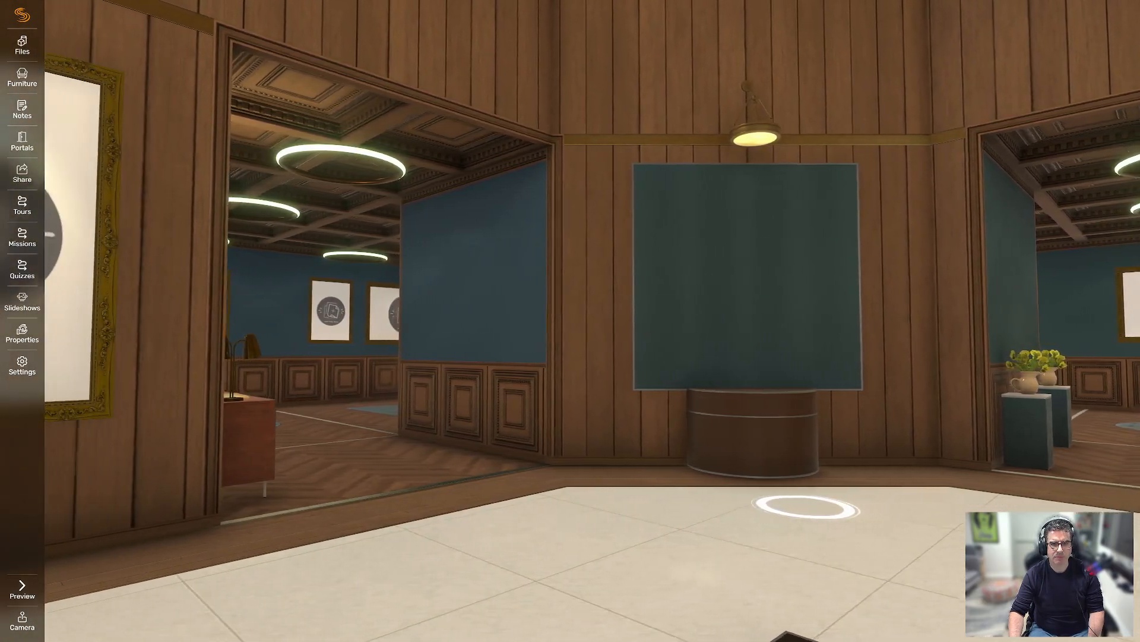
key(a)
key(a)
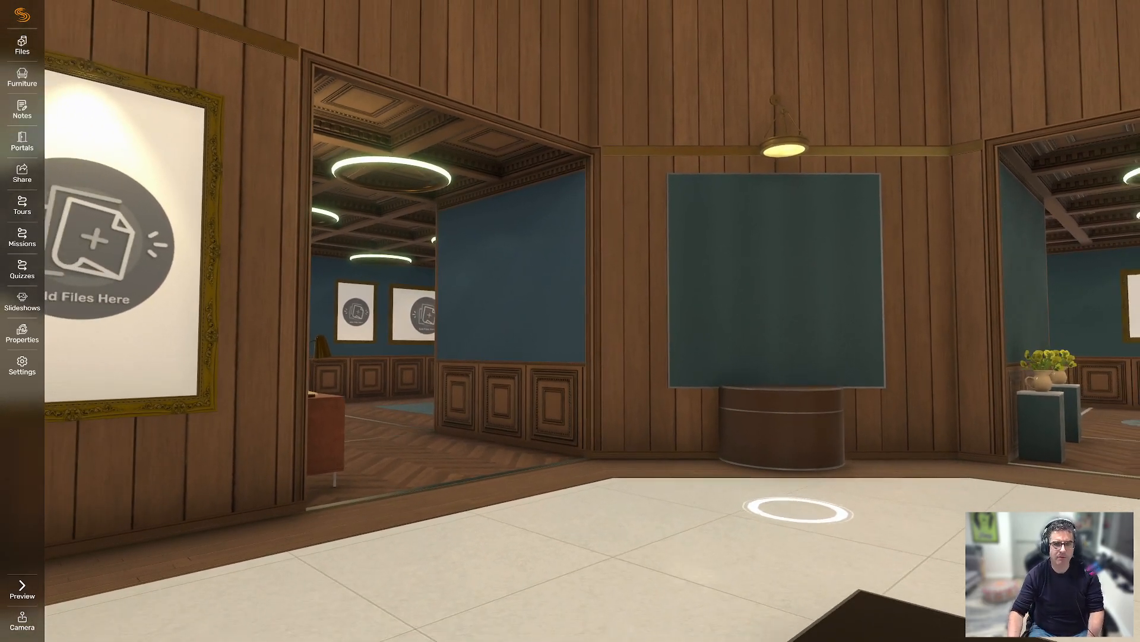
drag(765, 536, 342, 534)
key(s)
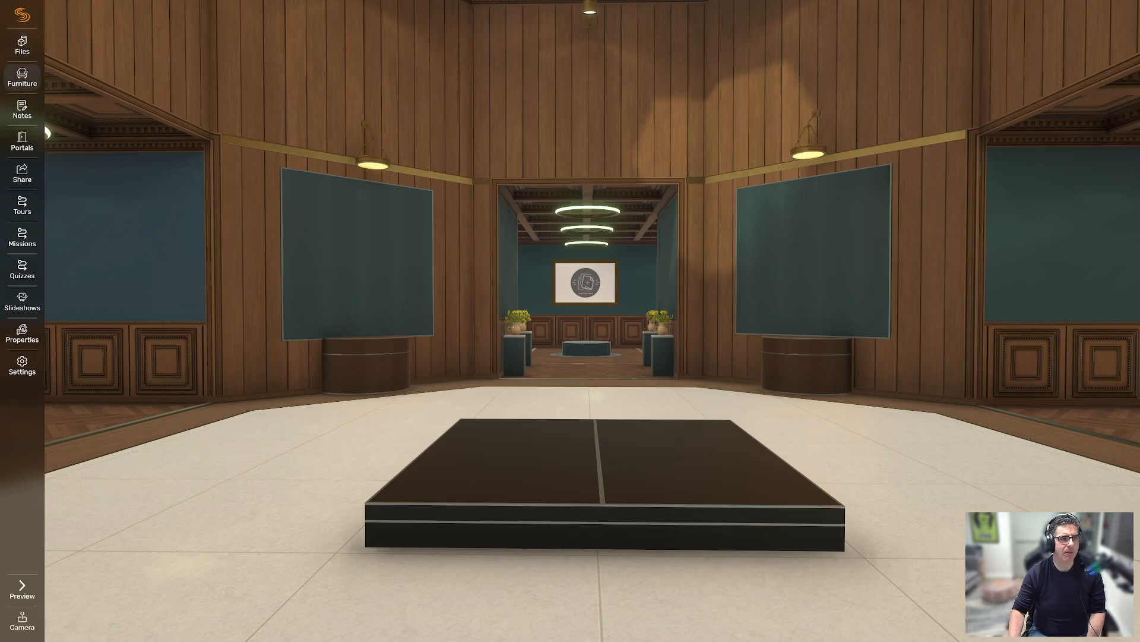
Look through the furniture catalog and the available note, label and document items, then return to the full room view.
click(22, 77)
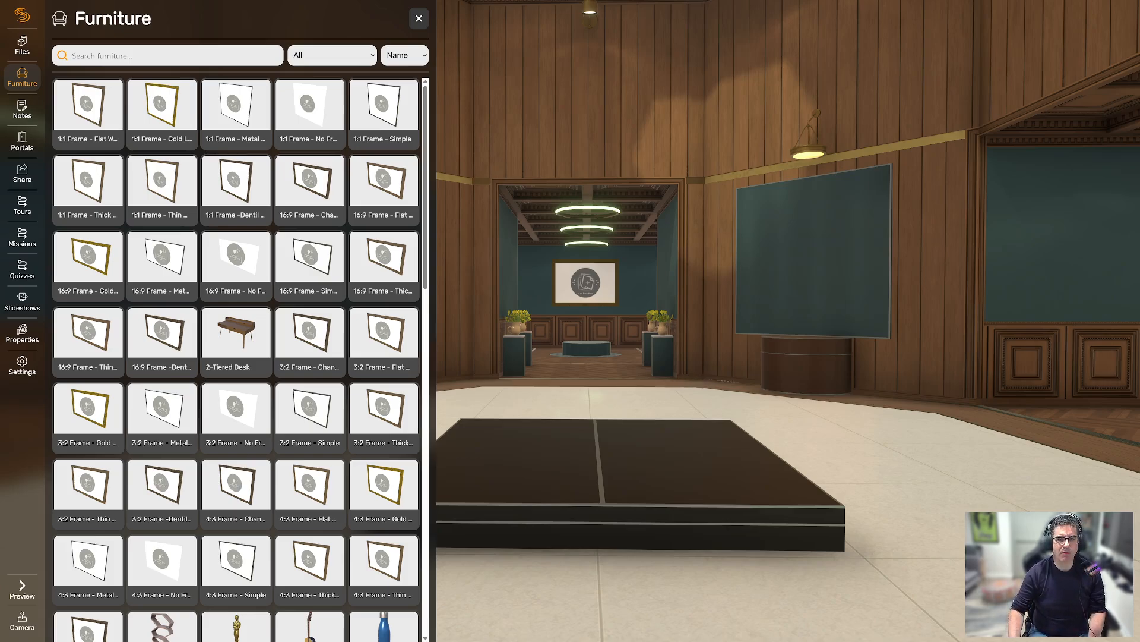
drag(712, 385, 807, 378)
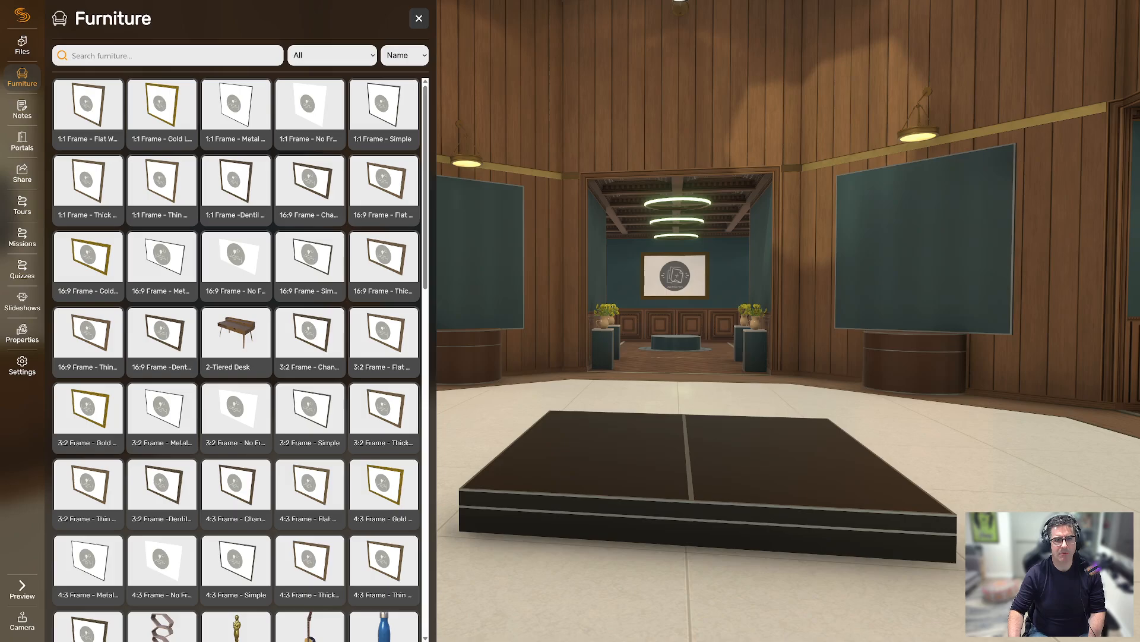
click(22, 110)
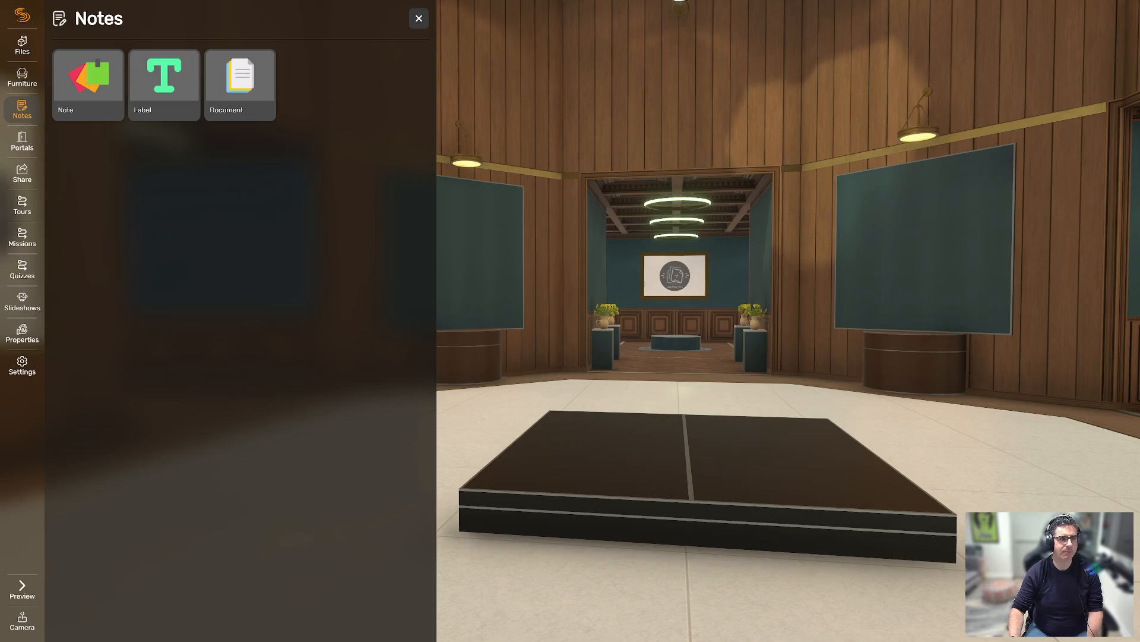
key(Escape)
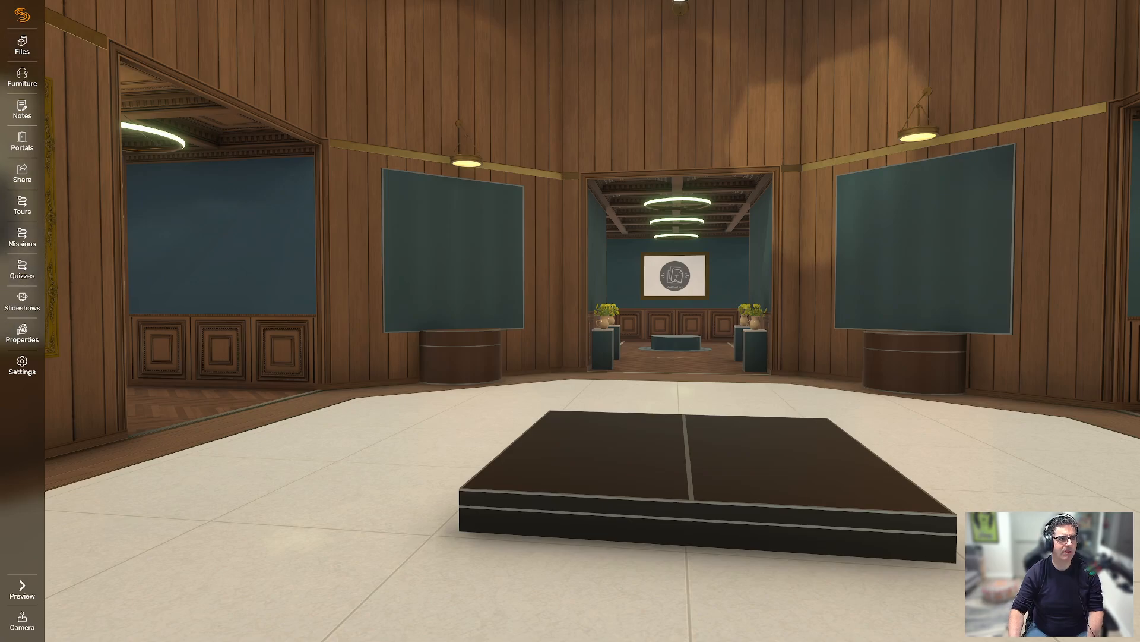
Walk over to the row of framed placeholders and upload 22.13-d1-2018-07-11.jpeg to the room's files.
drag(942, 410, 487, 350)
key(d)
key(w)
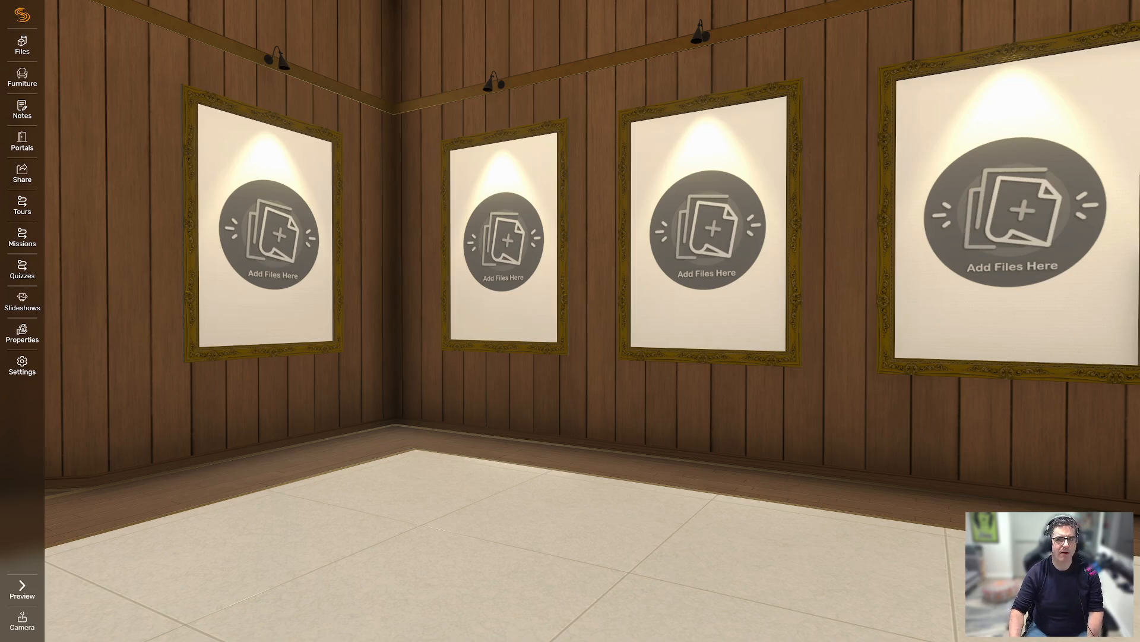
click(22, 46)
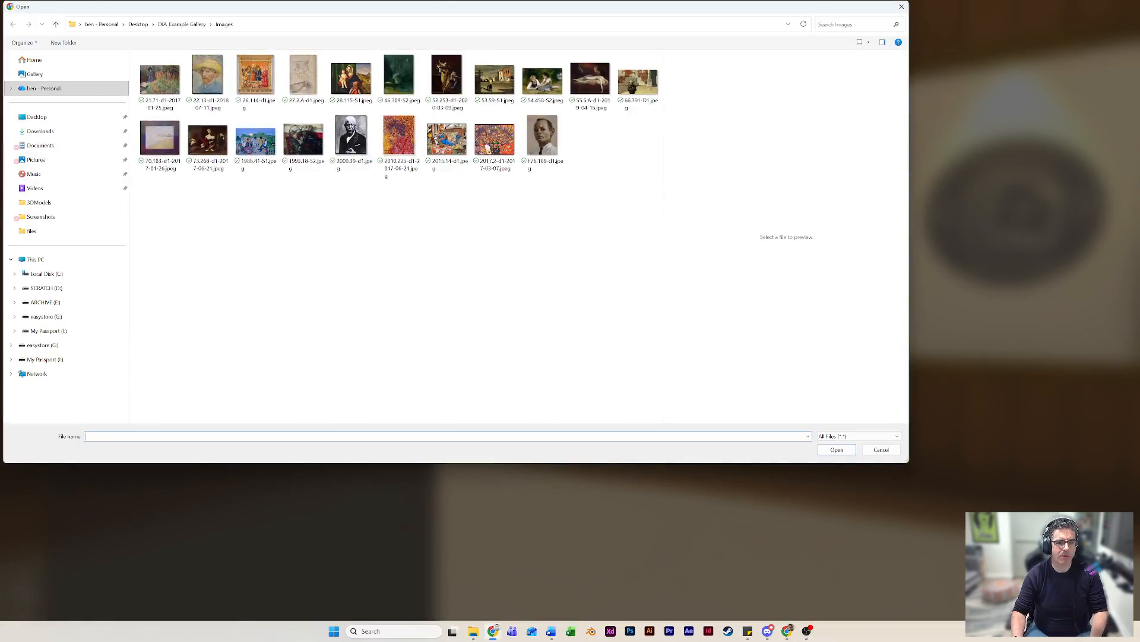
click(208, 82)
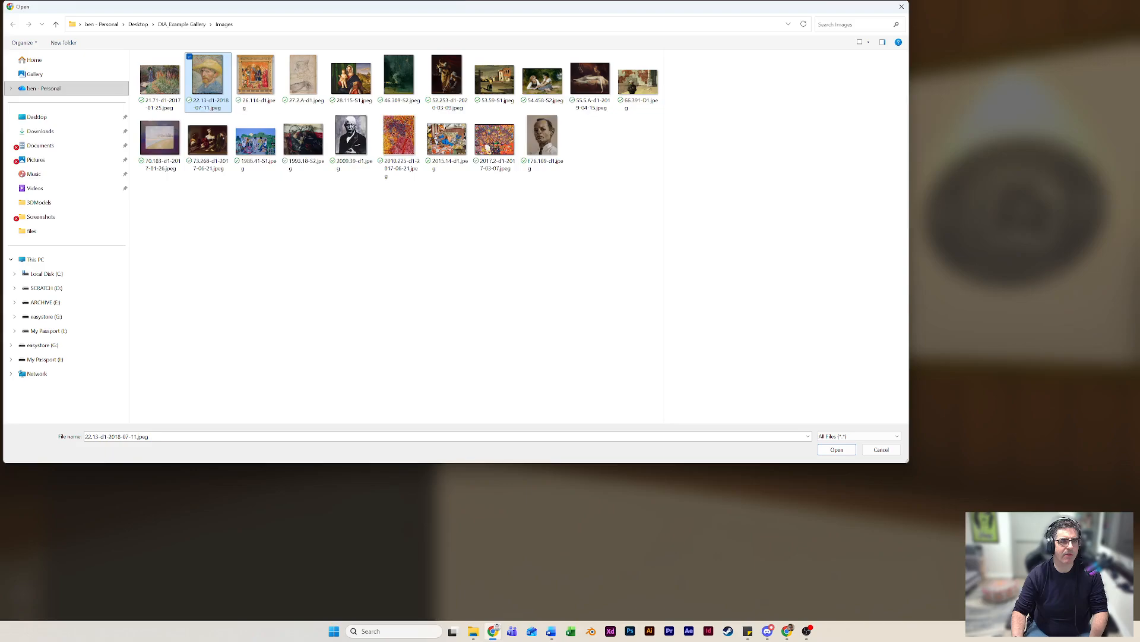
click(837, 450)
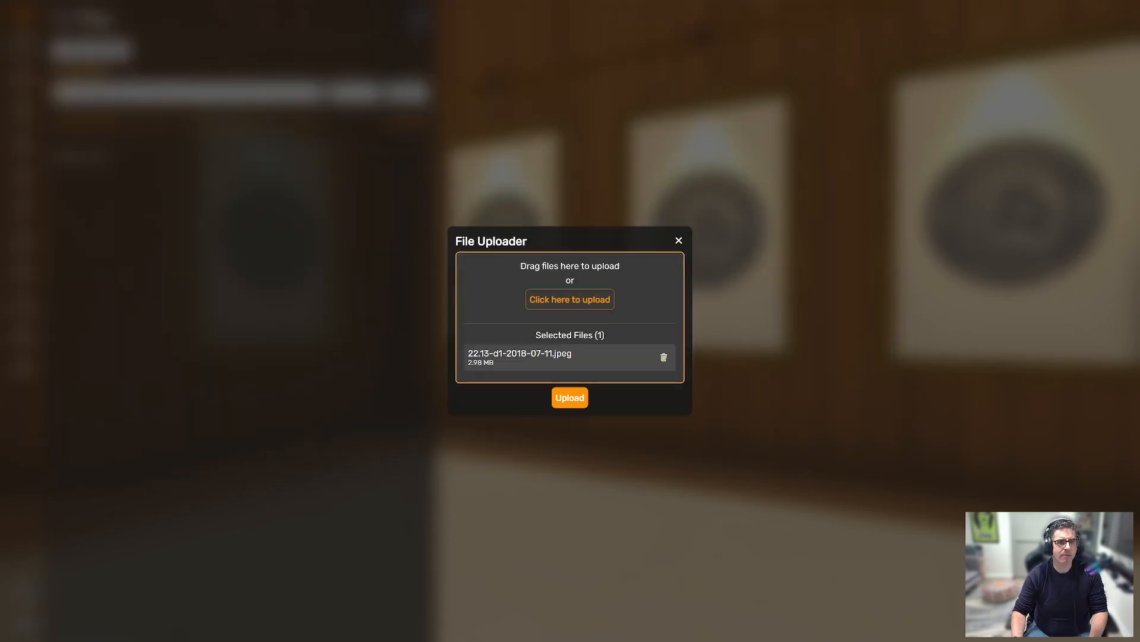
click(570, 398)
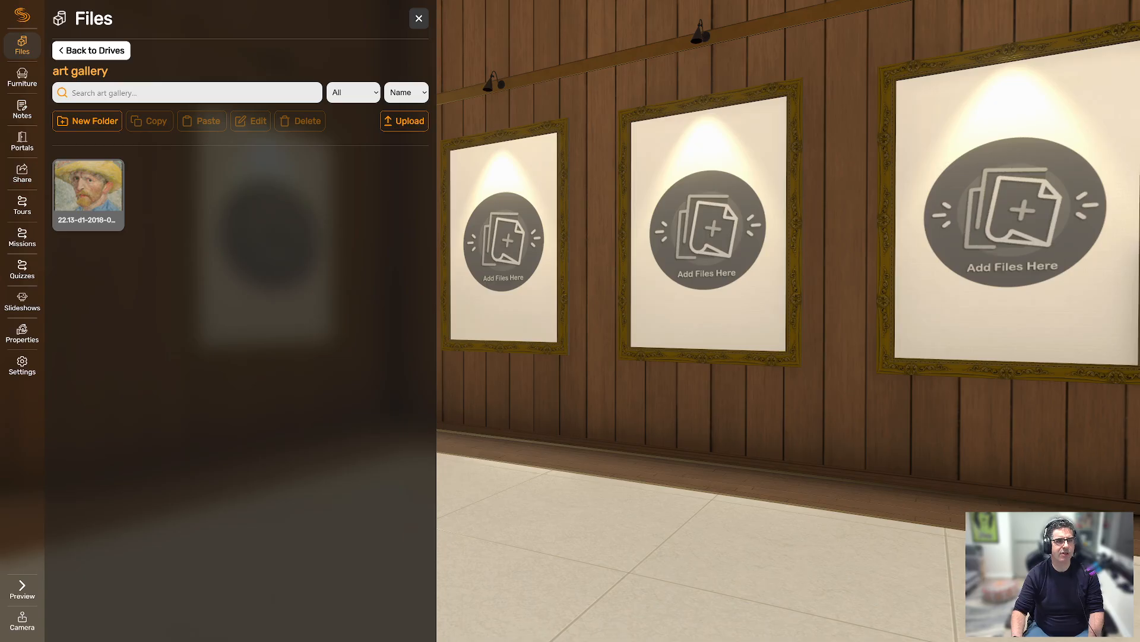
Upload the five images 26.114-d1, 27.2.A-d1, 28.115-S1, 46.309-S2 and 52.253-d1-2020-03-09 together to the art gallery files.
click(404, 121)
click(570, 332)
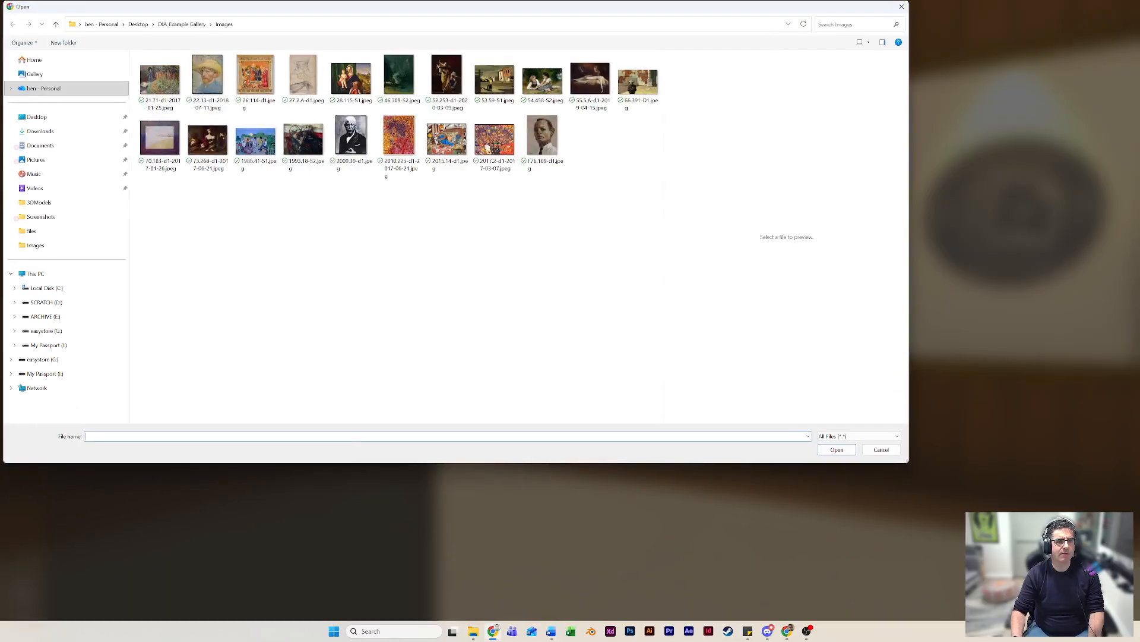
click(256, 80)
key(shift+Right)
key(shift+Right)
key(shift+Right)
key(shift+Right)
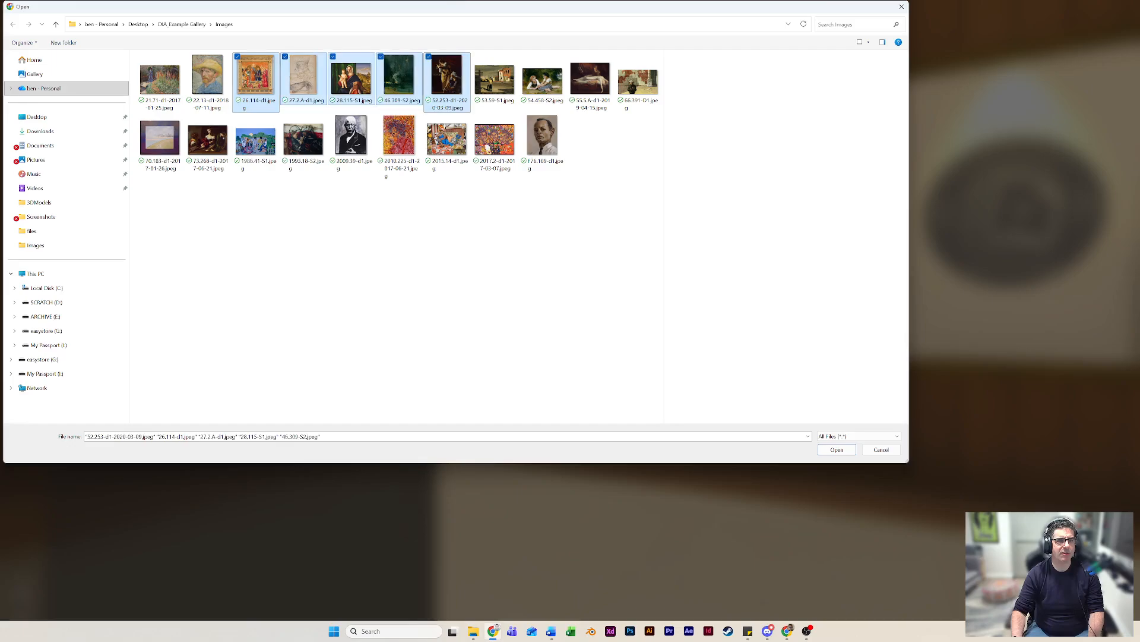
key(Return)
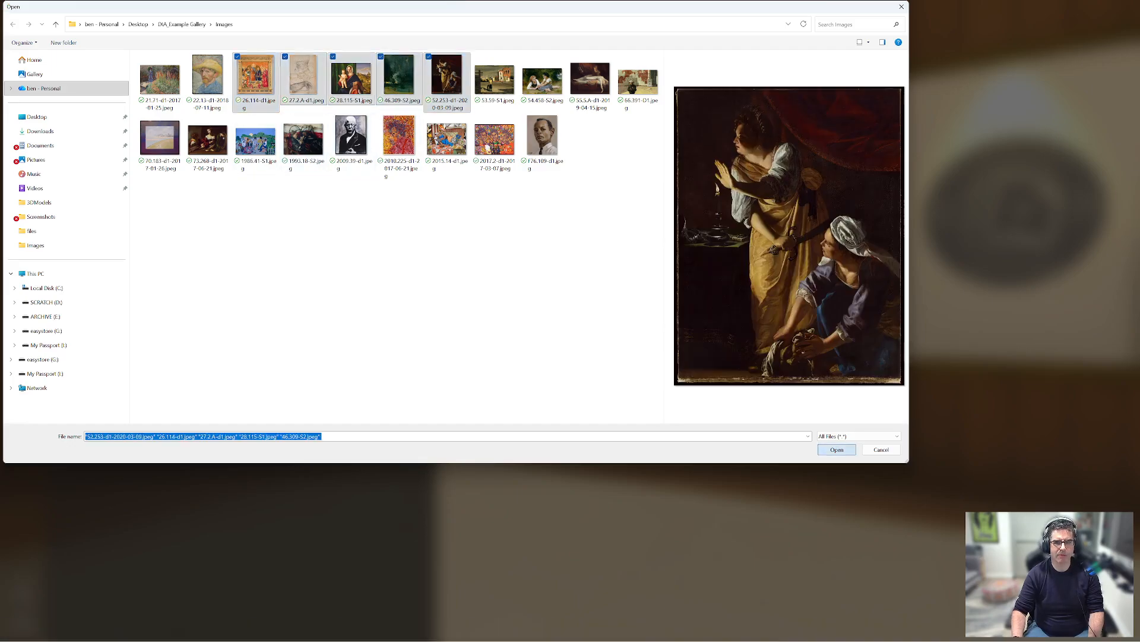
click(570, 431)
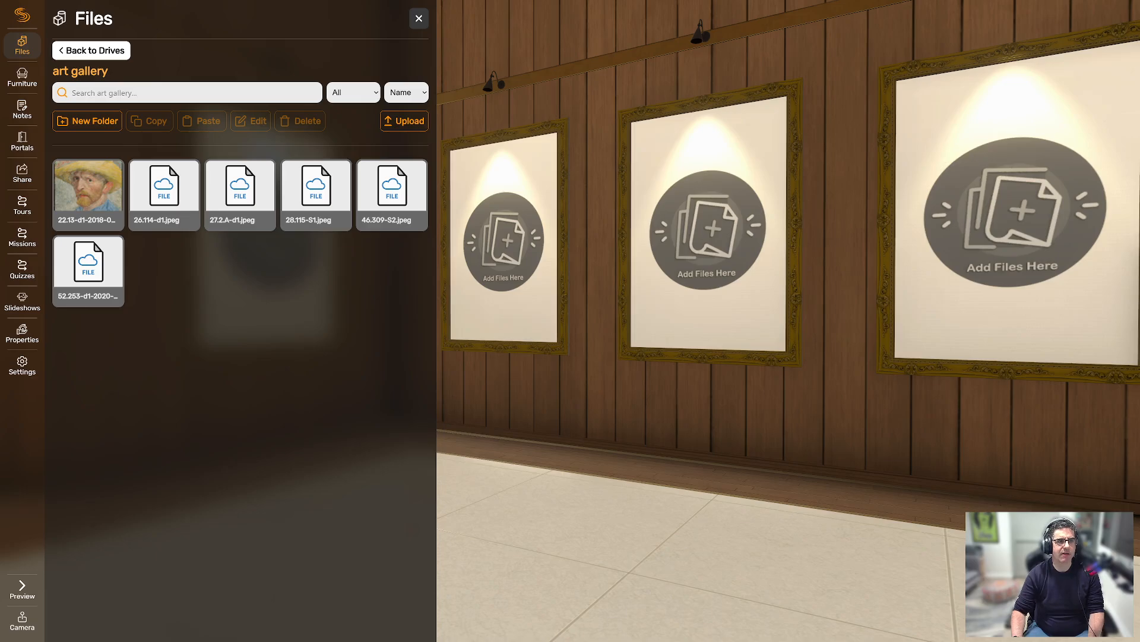
Create a new folder named "paintings" in the art gallery files.
click(88, 121)
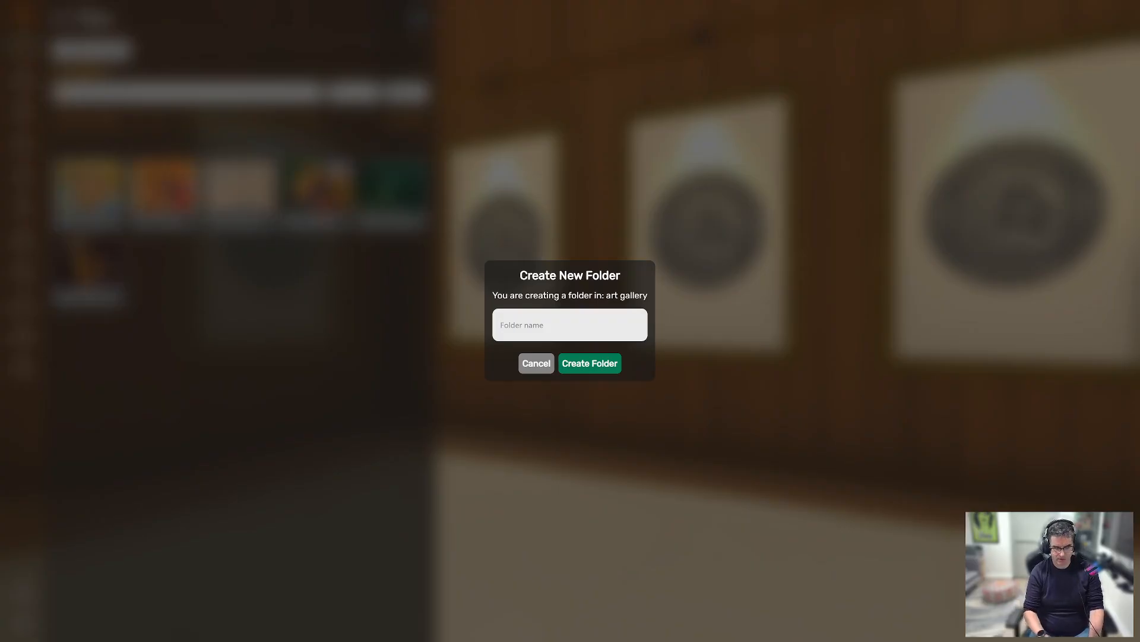
text(pa)
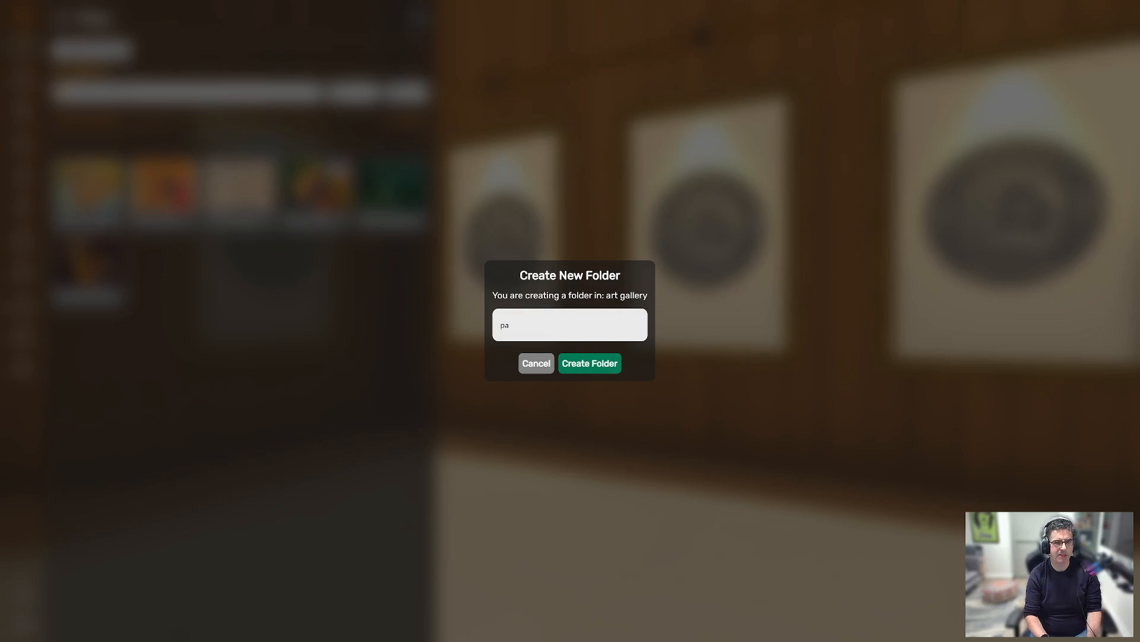
text(inting)
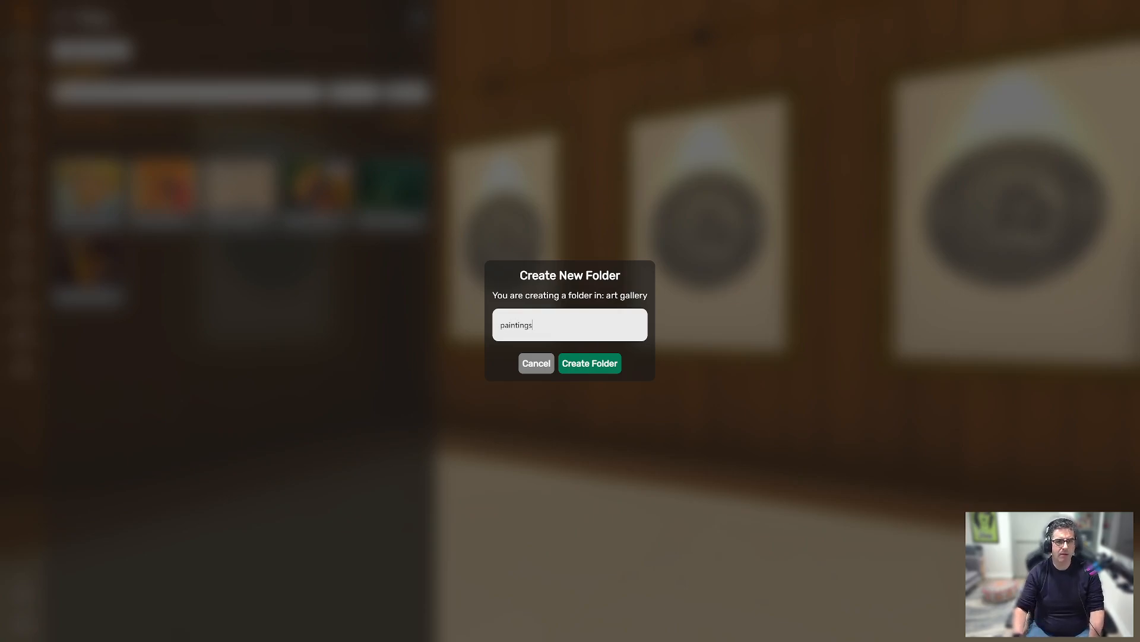
text(s)
key(Return)
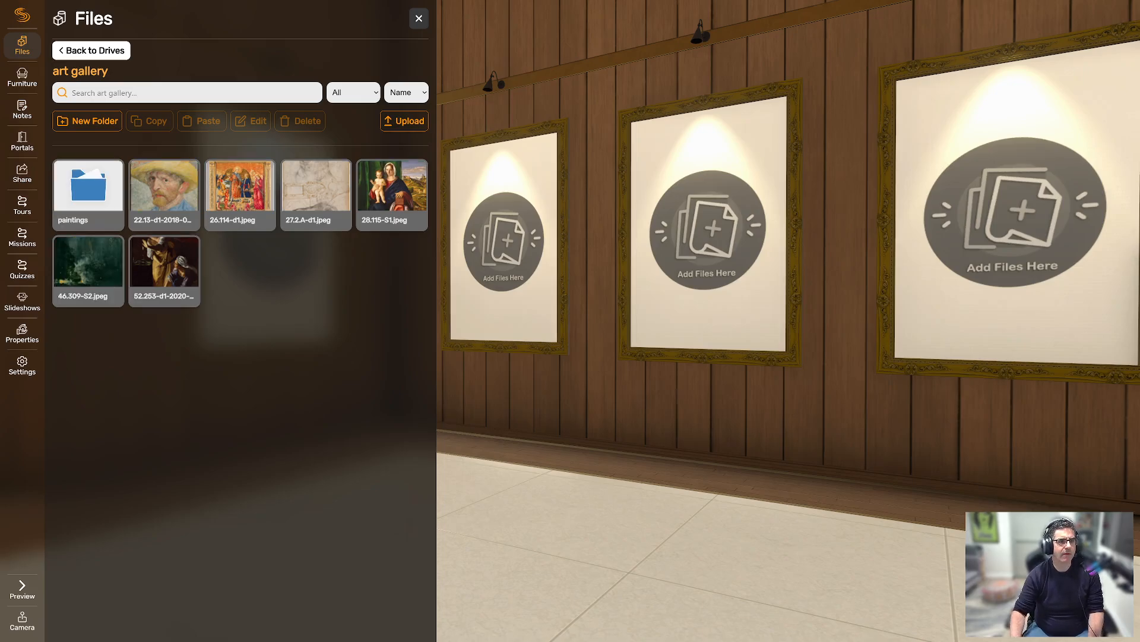
Move the straw-hat portrait into the paintings folder, followed by the other five images as one group.
drag(164, 190, 89, 192)
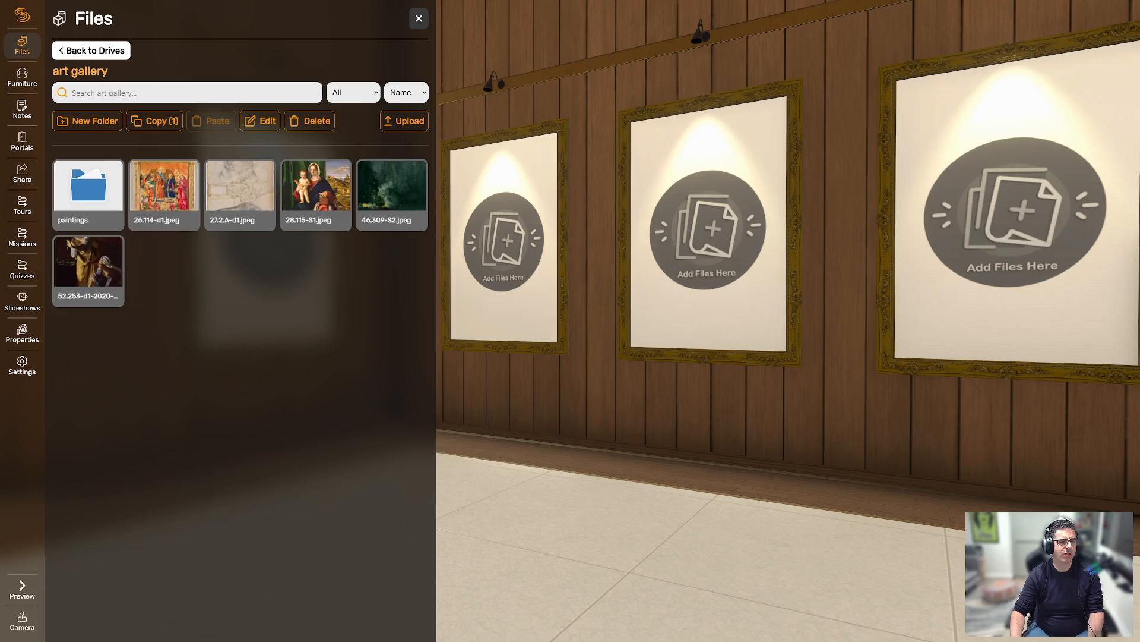
click(164, 193)
ctrl+click(240, 193)
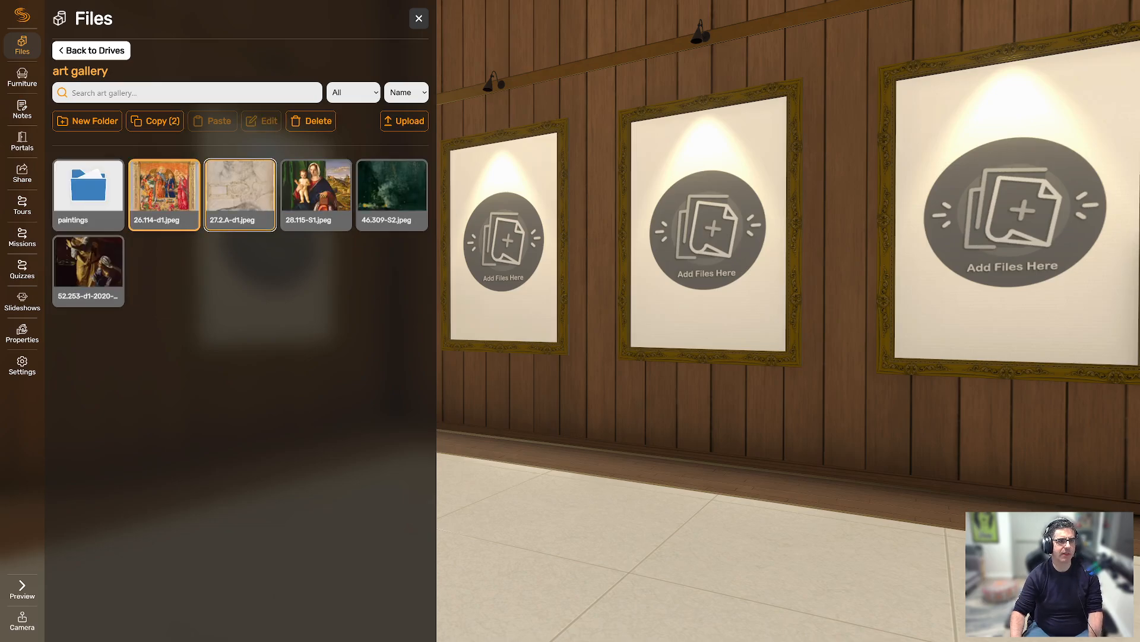
ctrl+click(316, 193)
ctrl+click(392, 193)
ctrl+click(88, 270)
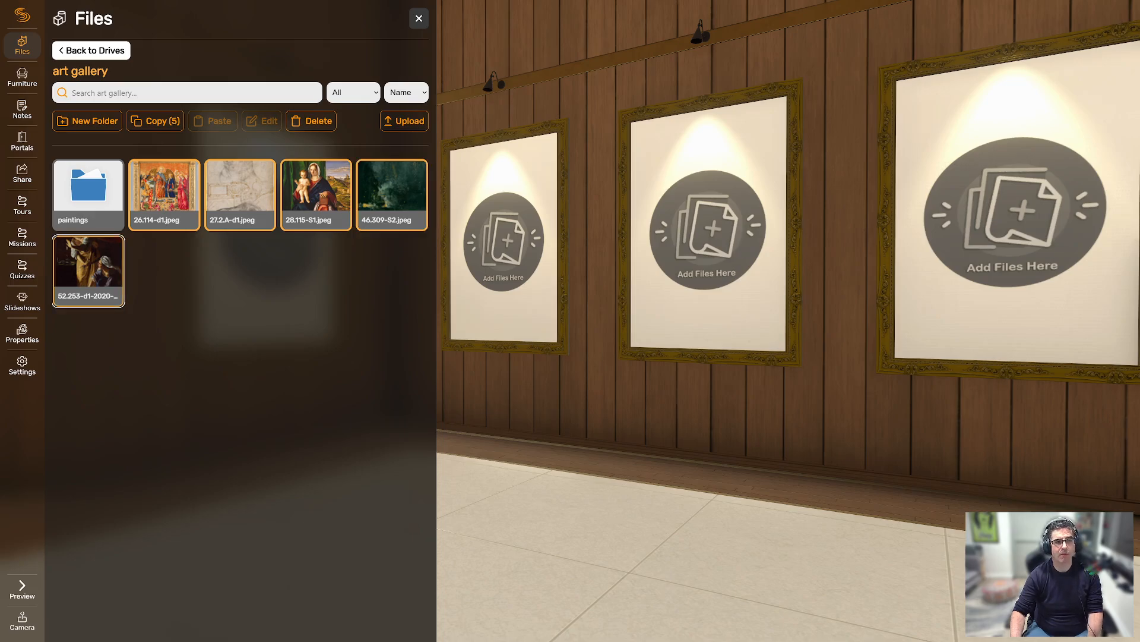
right_click(172, 190)
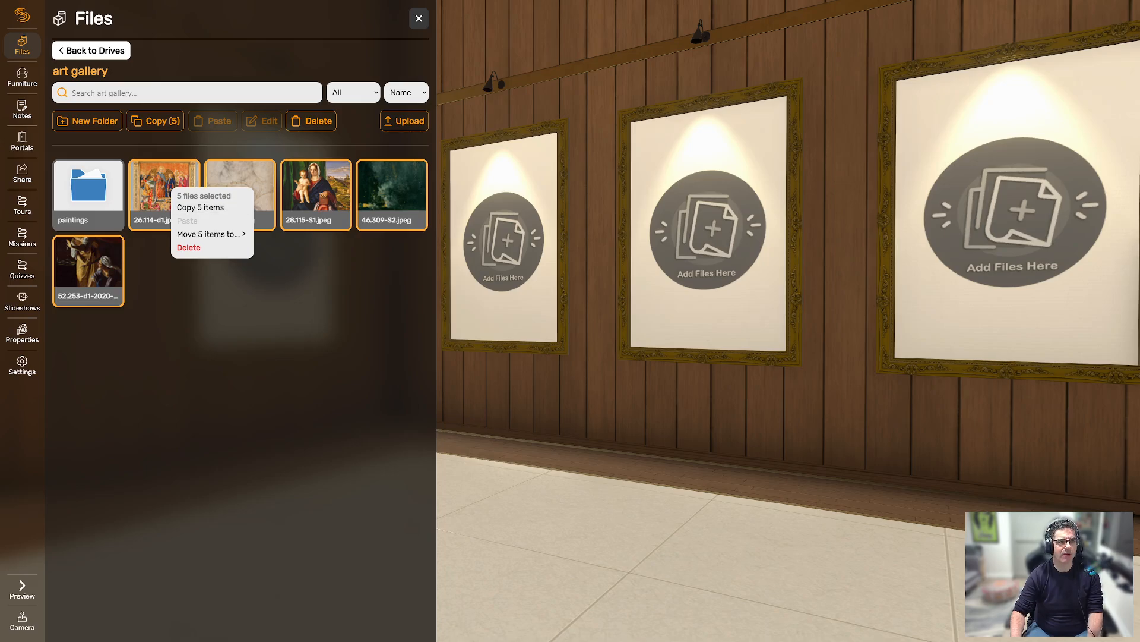
mouse_move(210, 234)
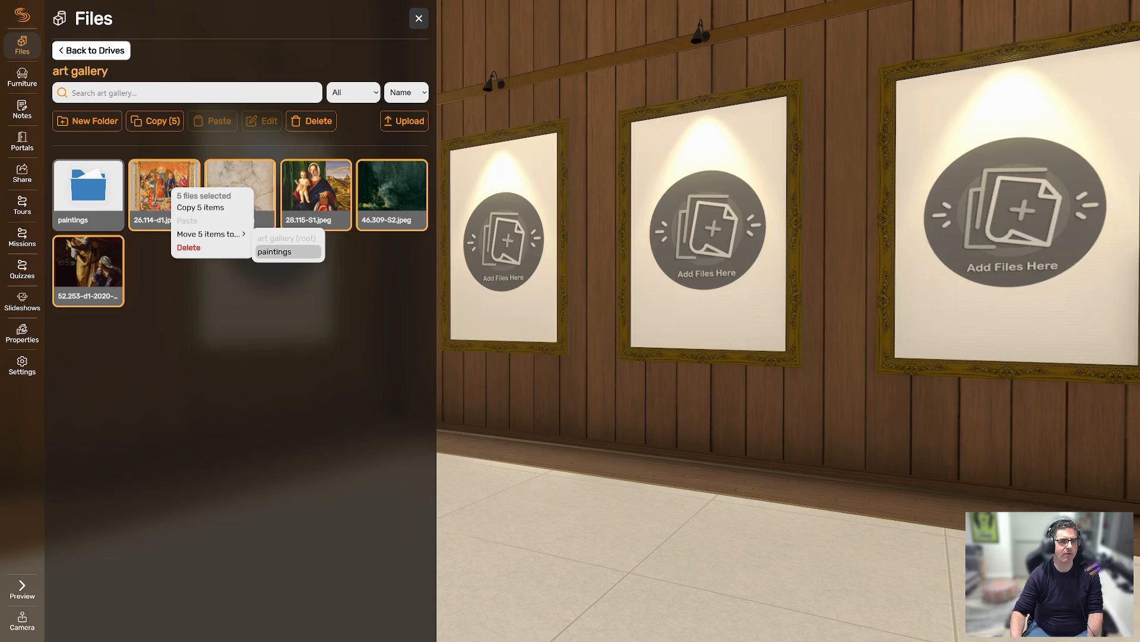
click(275, 252)
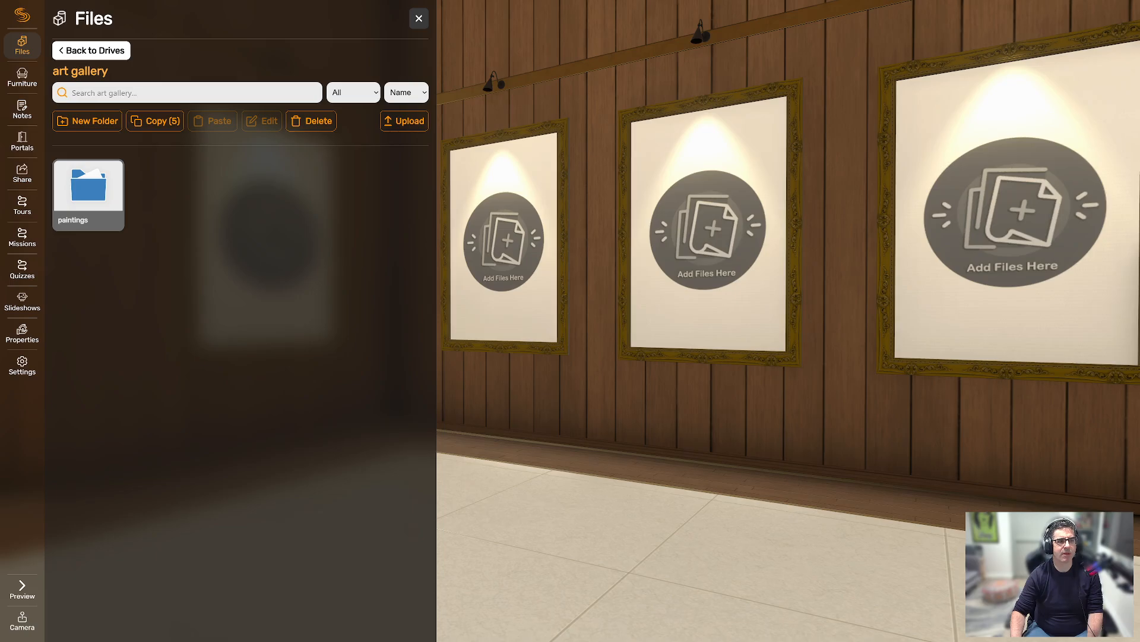
Open the paintings folder to check its contents, go back to the art gallery root, and reopen the folder.
click(88, 195)
double_click(88, 194)
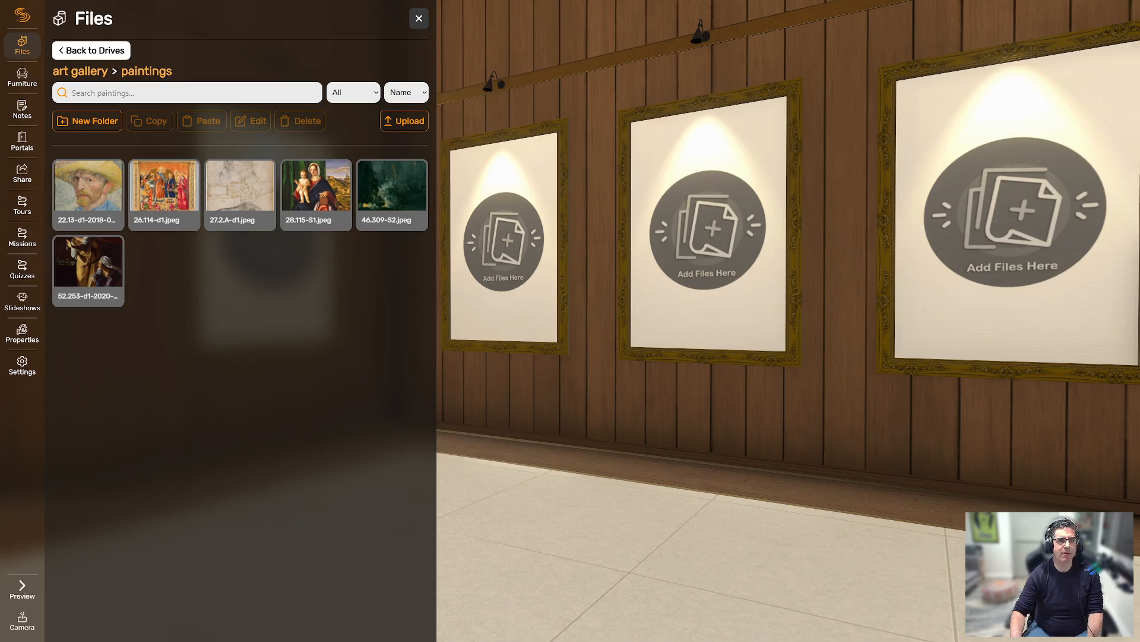
click(82, 71)
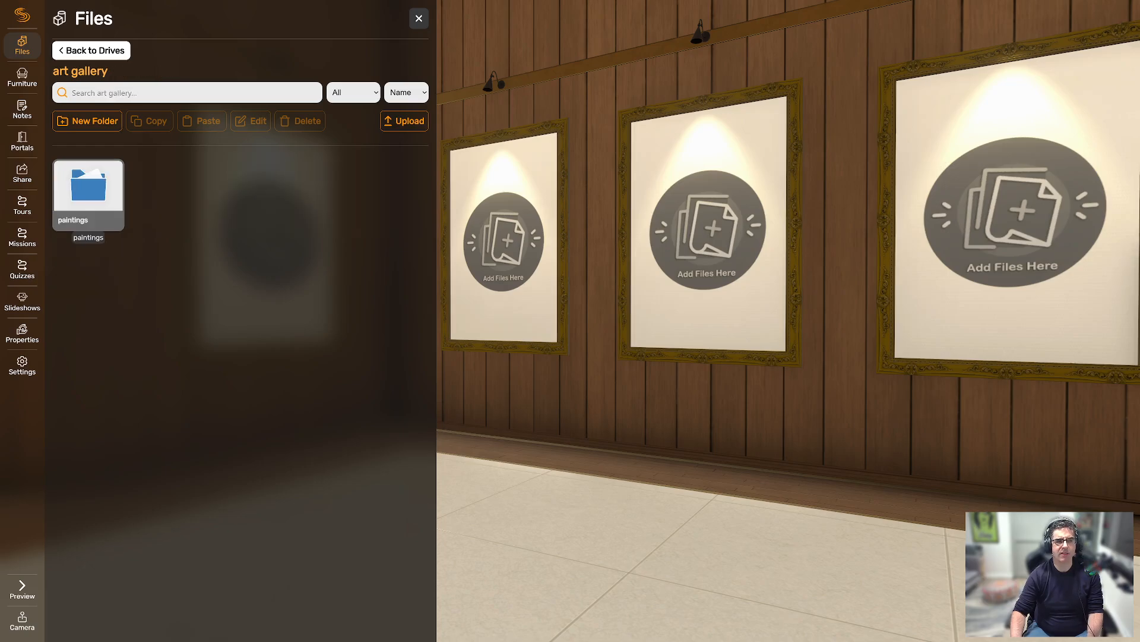
double_click(88, 214)
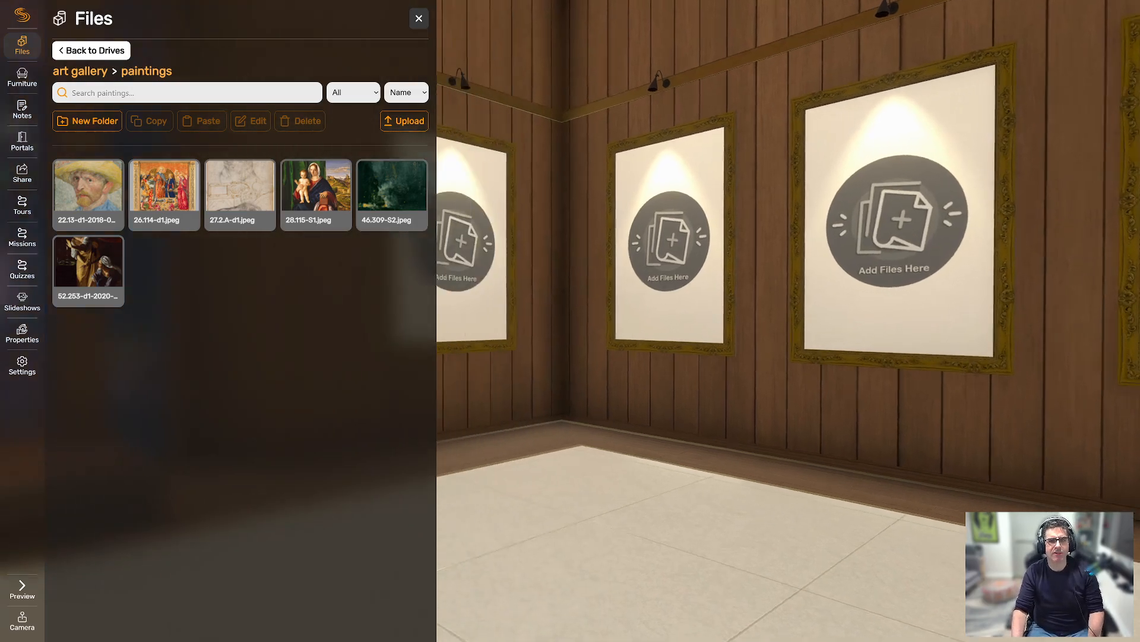
Place the 22.13-d1-2018-07-11.jpeg portrait from the paintings folder on the wood-paneled wall near a framed placeholder.
key(w)
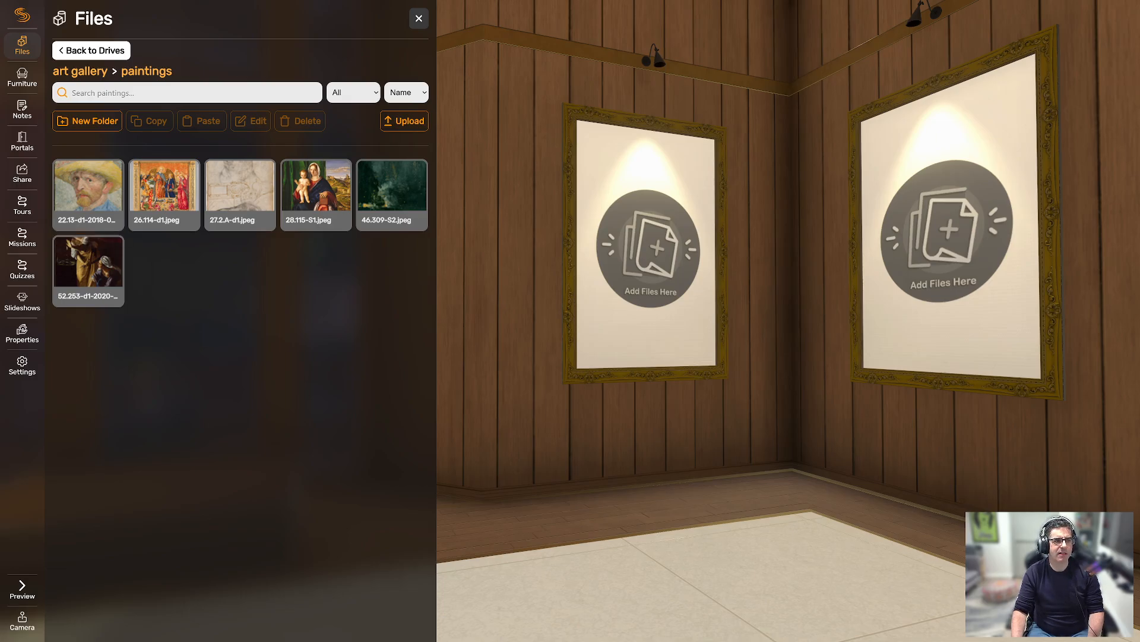
mouse_move(83, 223)
mouse_down()
mouse_move(208, 318)
mouse_move(289, 336)
mouse_move(255, 333)
mouse_move(270, 343)
mouse_move(398, 319)
mouse_move(504, 317)
mouse_move(510, 264)
mouse_move(532, 442)
mouse_move(649, 527)
mouse_move(720, 451)
mouse_move(590, 463)
mouse_move(538, 443)
mouse_up()
key(Left)
key(Left)
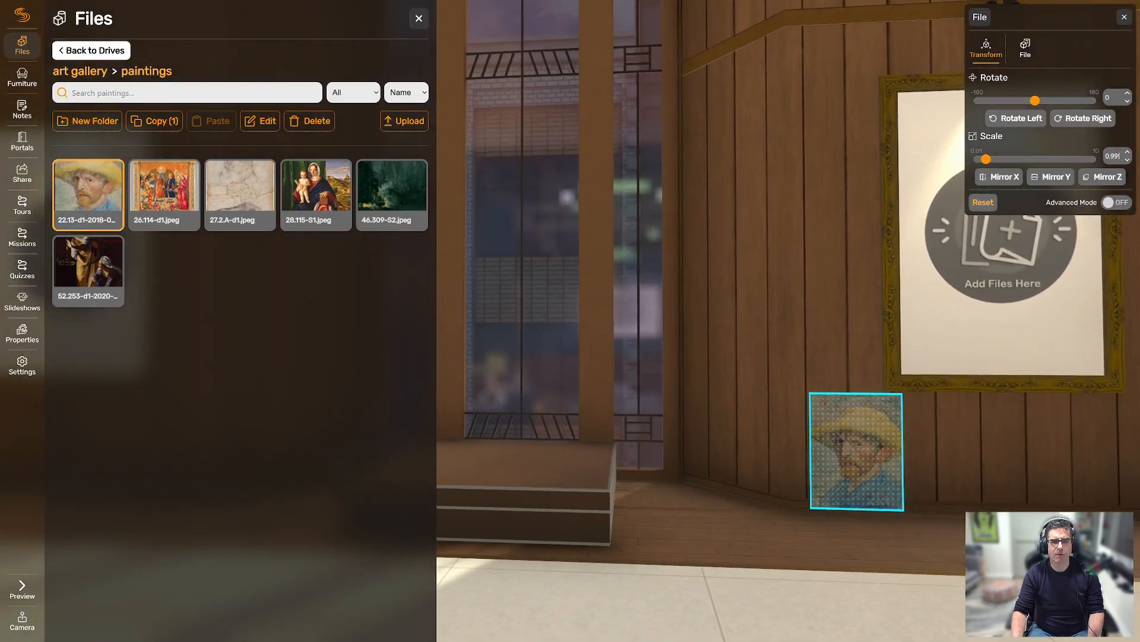
Try the portrait on the tall window and flat on the floor, then bring it back to the wall beside the empty frame.
mouse_move(857, 452)
mouse_down()
mouse_move(784, 398)
mouse_move(718, 326)
mouse_move(596, 290)
mouse_move(591, 199)
mouse_up()
mouse_move(590, 199)
right_down()
mouse_move(576, 121)
mouse_move(579, 134)
right_up()
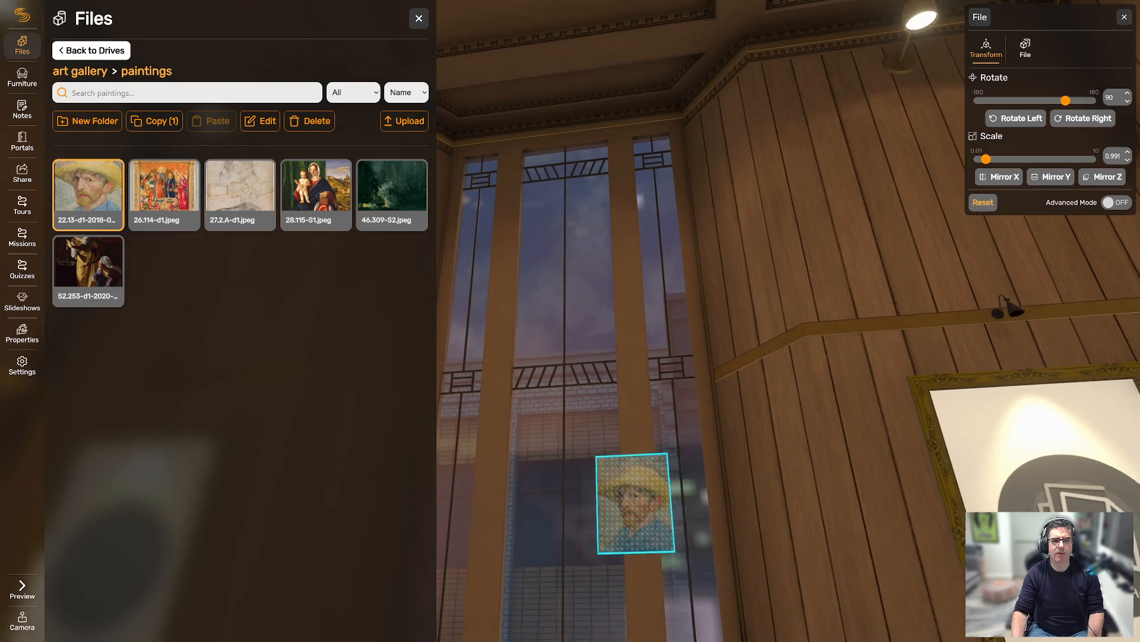
mouse_move(579, 133)
mouse_down()
mouse_move(581, 113)
mouse_move(654, 489)
mouse_up()
mouse_move(654, 489)
right_down()
mouse_move(661, 36)
mouse_move(672, 95)
right_up()
mouse_move(672, 96)
mouse_down()
mouse_move(721, 528)
mouse_move(805, 538)
mouse_move(821, 527)
mouse_up()
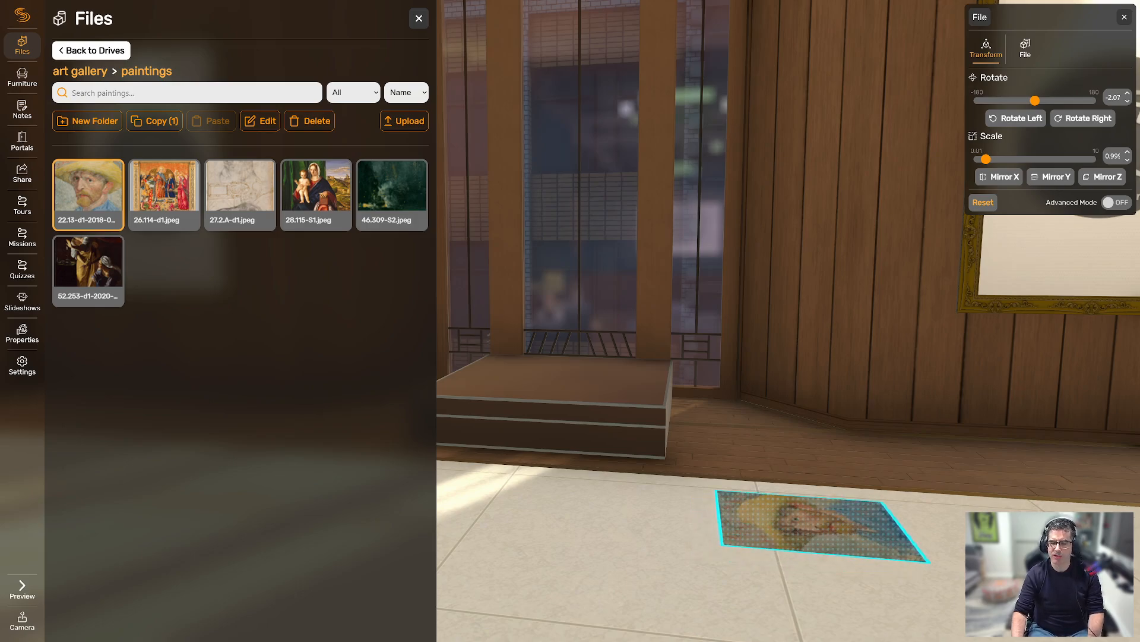
mouse_move(821, 527)
right_down()
mouse_move(763, 580)
mouse_move(792, 600)
mouse_move(679, 476)
right_up()
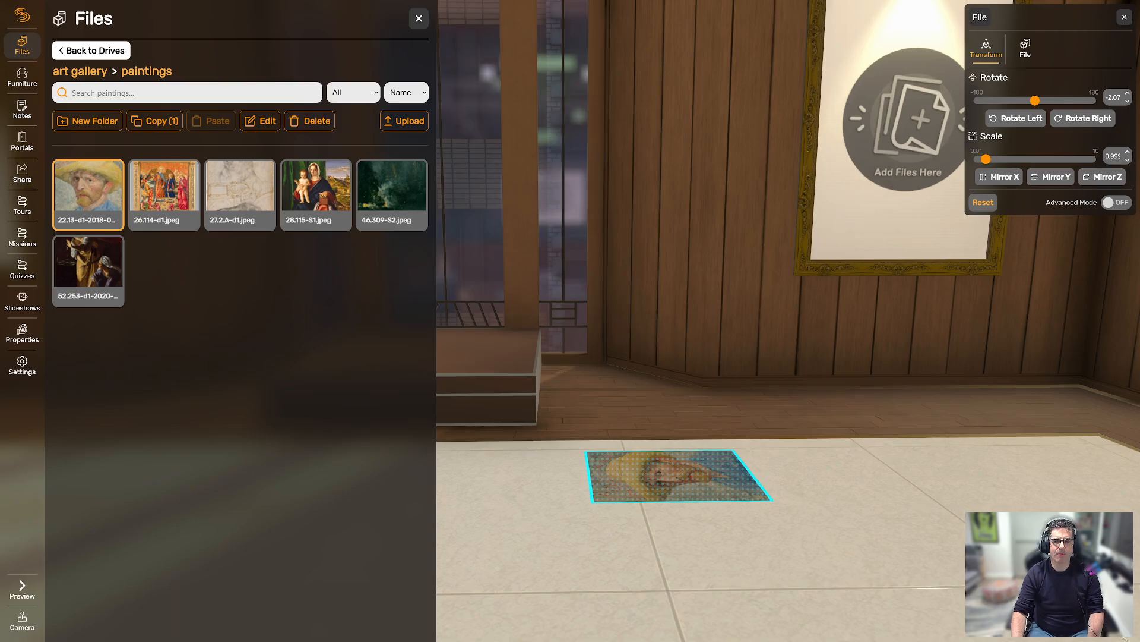
drag(679, 476, 690, 279)
mouse_move(691, 277)
right_down()
mouse_move(573, 382)
mouse_move(526, 395)
right_up()
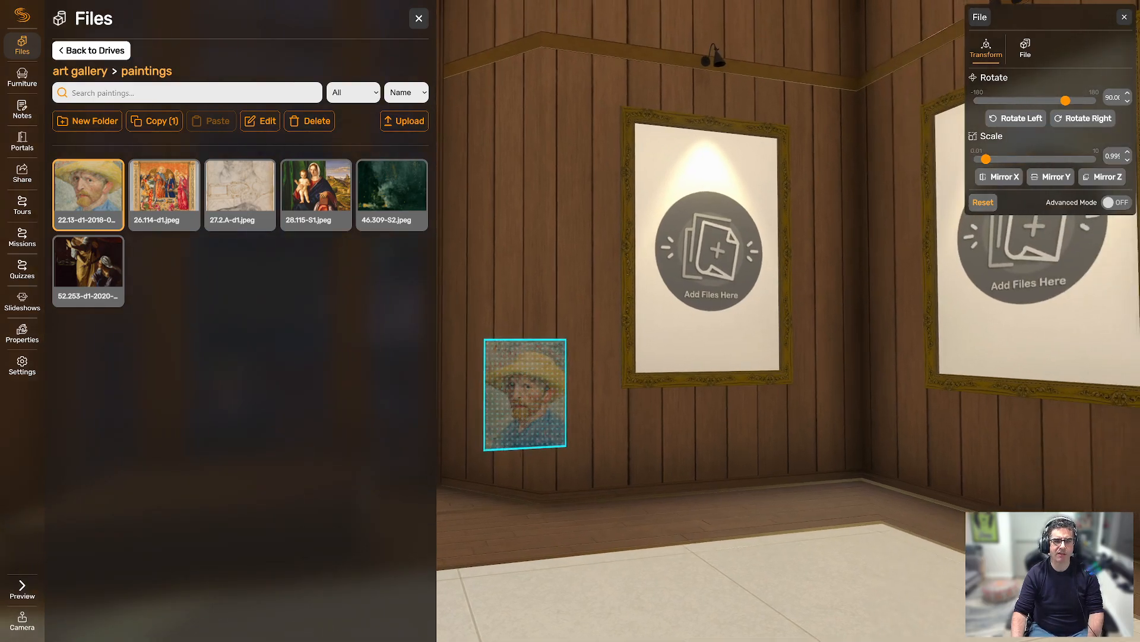
Put the portrait into the empty gold frame next to the corner and walk up to view it closely.
mouse_move(525, 394)
mouse_down()
mouse_move(546, 329)
mouse_move(629, 308)
mouse_up()
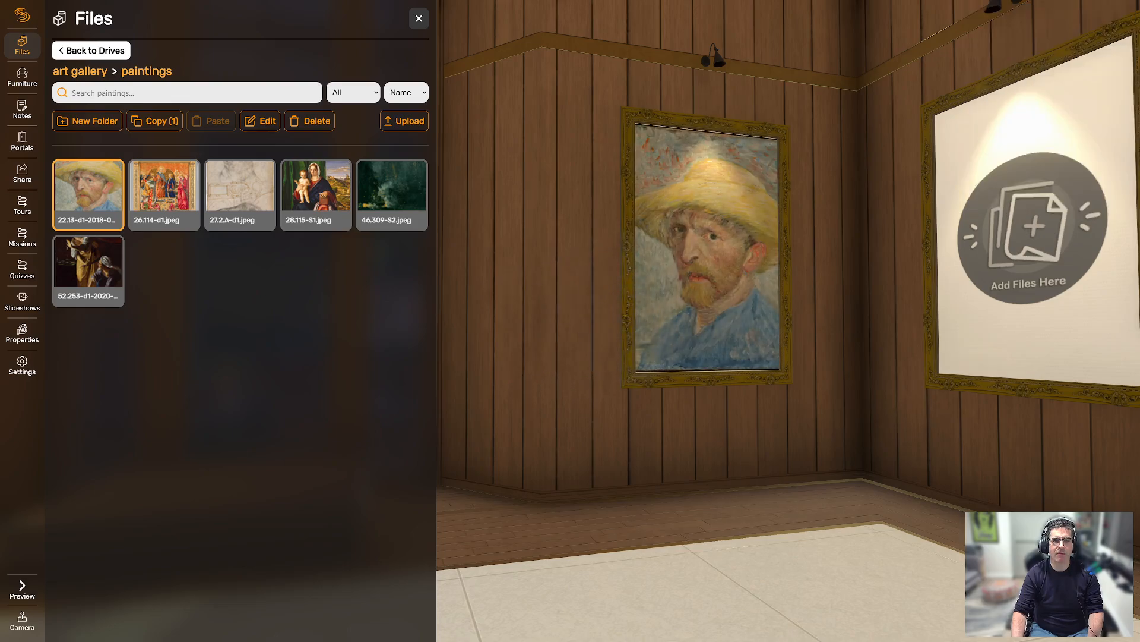
right_drag(628, 308, 573, 336)
key(w)
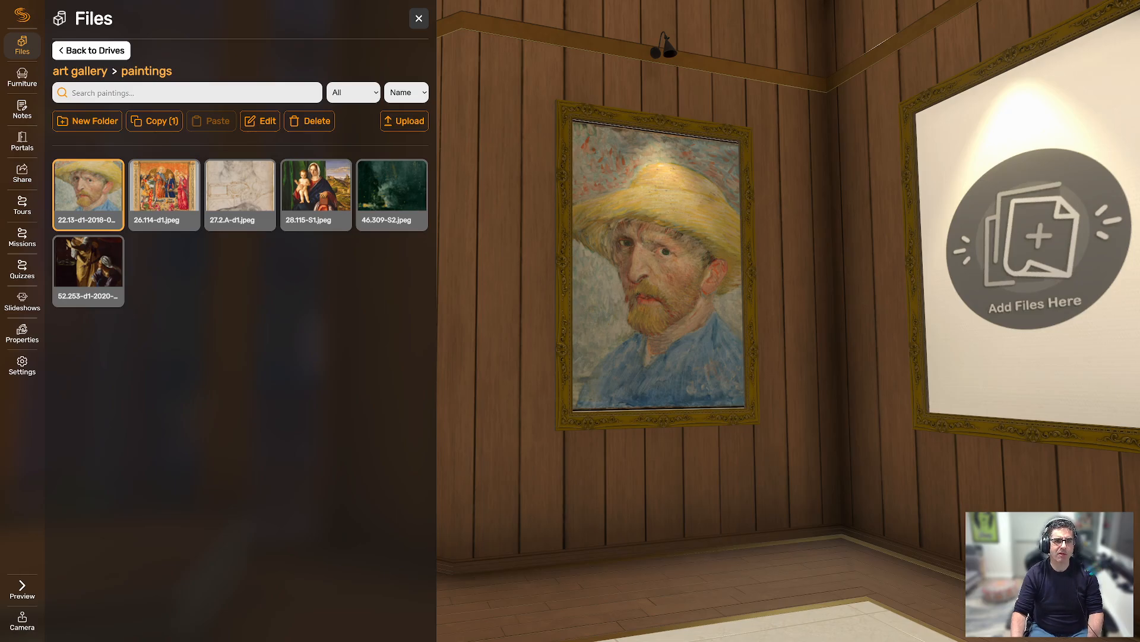
key(s)
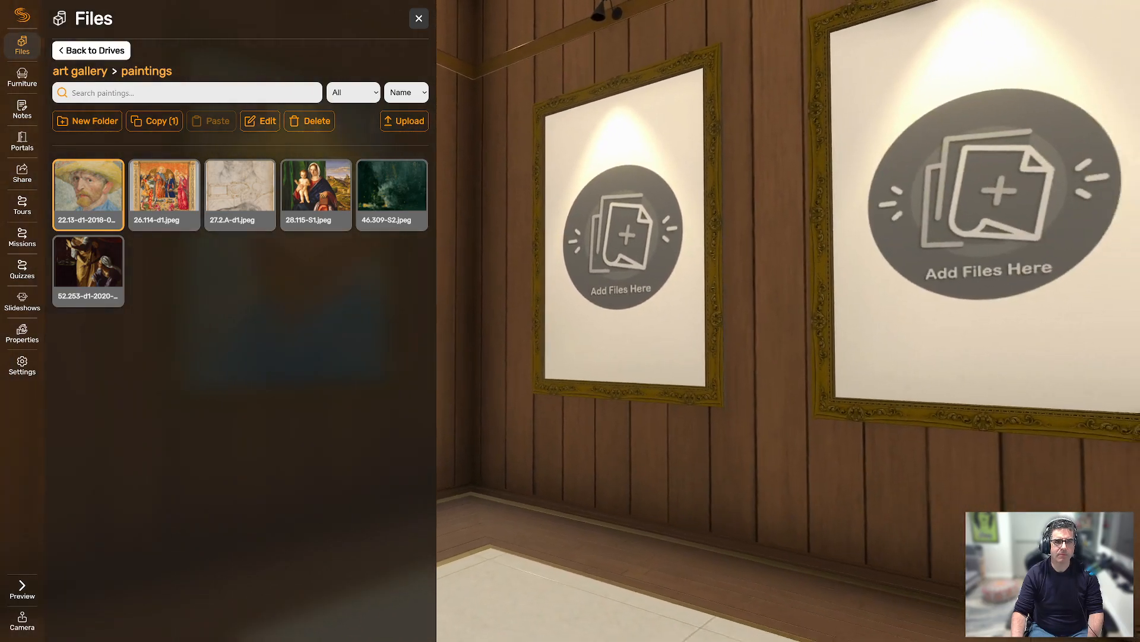
Hang 26.114-d1.jpeg, 27.2.A-d1.jpeg and 28.115-S1.jpeg, in that order, in the three empty gold frames running from the corner to the doorway.
key(s)
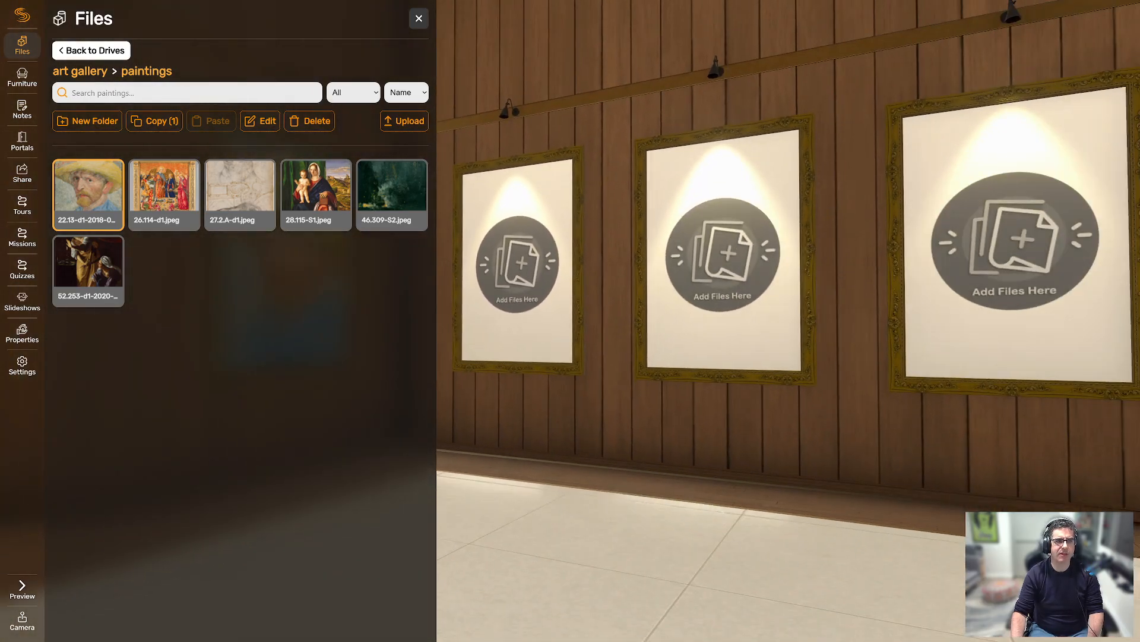
drag(165, 194, 517, 261)
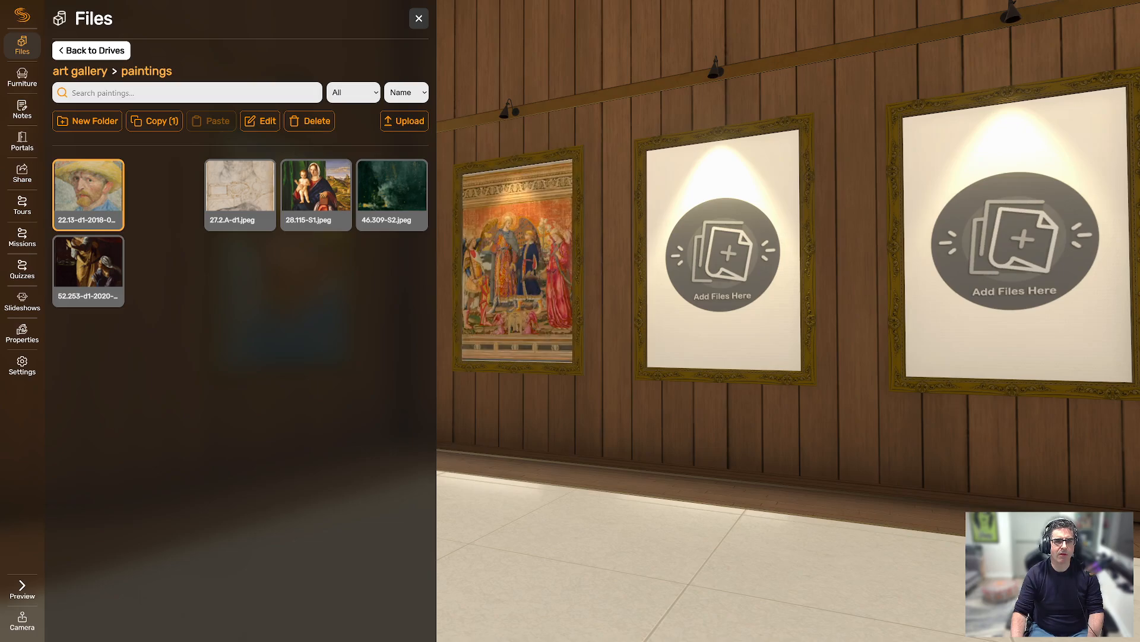
mouse_move(240, 193)
mouse_down()
mouse_move(269, 254)
mouse_move(551, 432)
mouse_move(583, 429)
mouse_move(683, 332)
mouse_up()
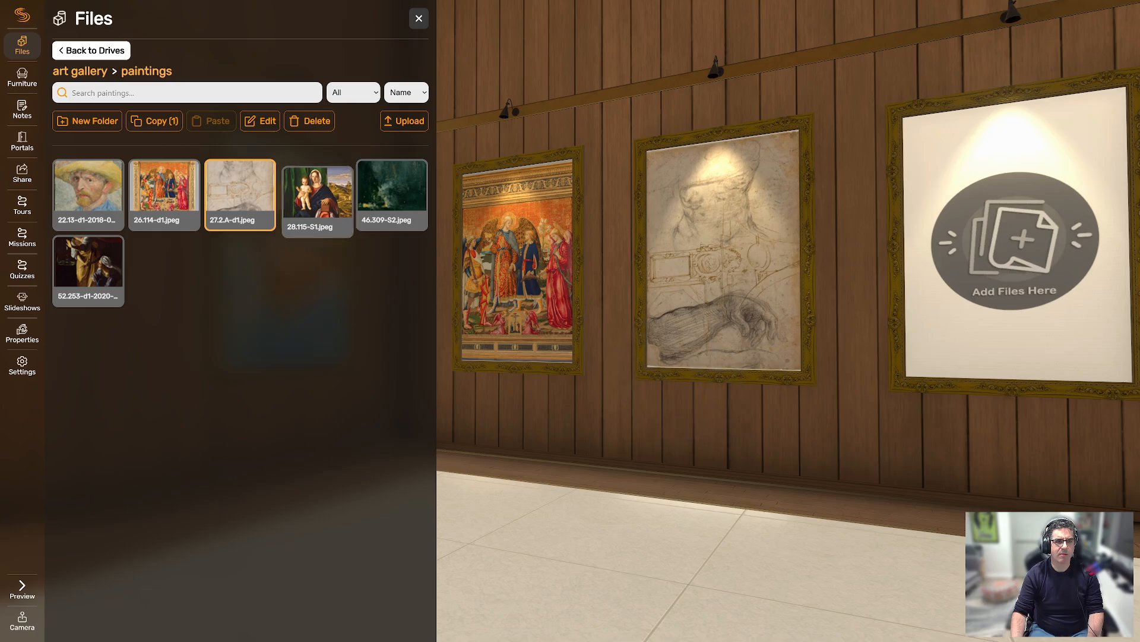
mouse_move(316, 193)
mouse_down()
mouse_move(772, 433)
mouse_move(1016, 237)
mouse_move(838, 237)
mouse_move(1093, 222)
mouse_move(956, 212)
mouse_move(1043, 208)
mouse_move(630, 199)
mouse_up()
key(w)
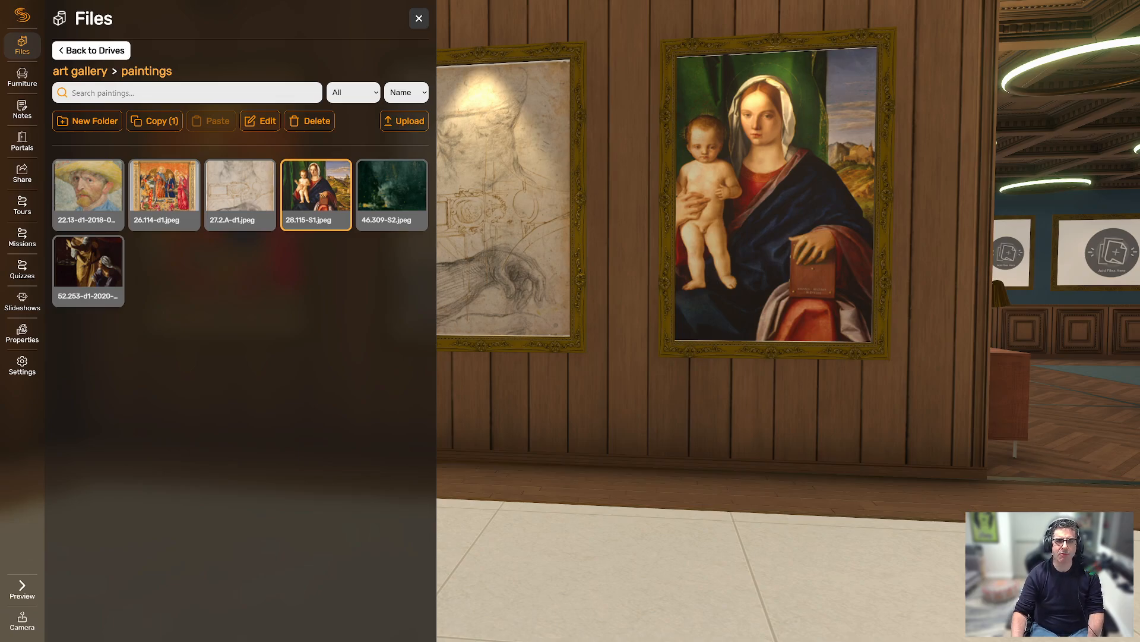
mouse_move(742, 356)
mouse_down()
mouse_move(1010, 350)
mouse_move(683, 333)
mouse_move(692, 347)
mouse_up()
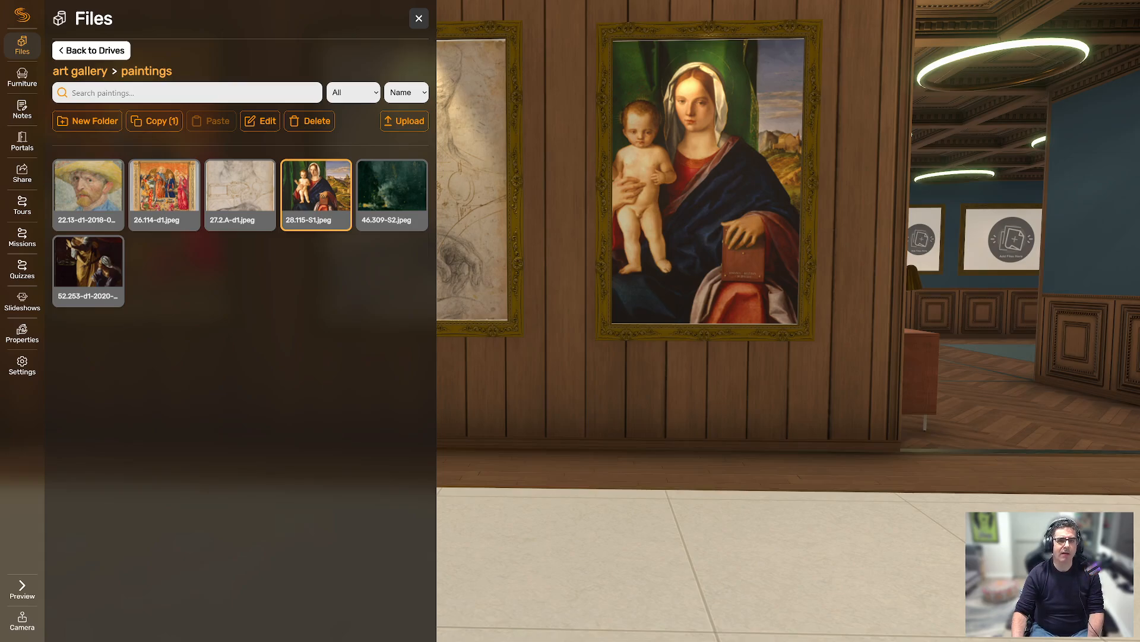
Select the frame holding 28.115-S1.jpeg beside the doorway and close the file library to see the whole wall.
click(707, 191)
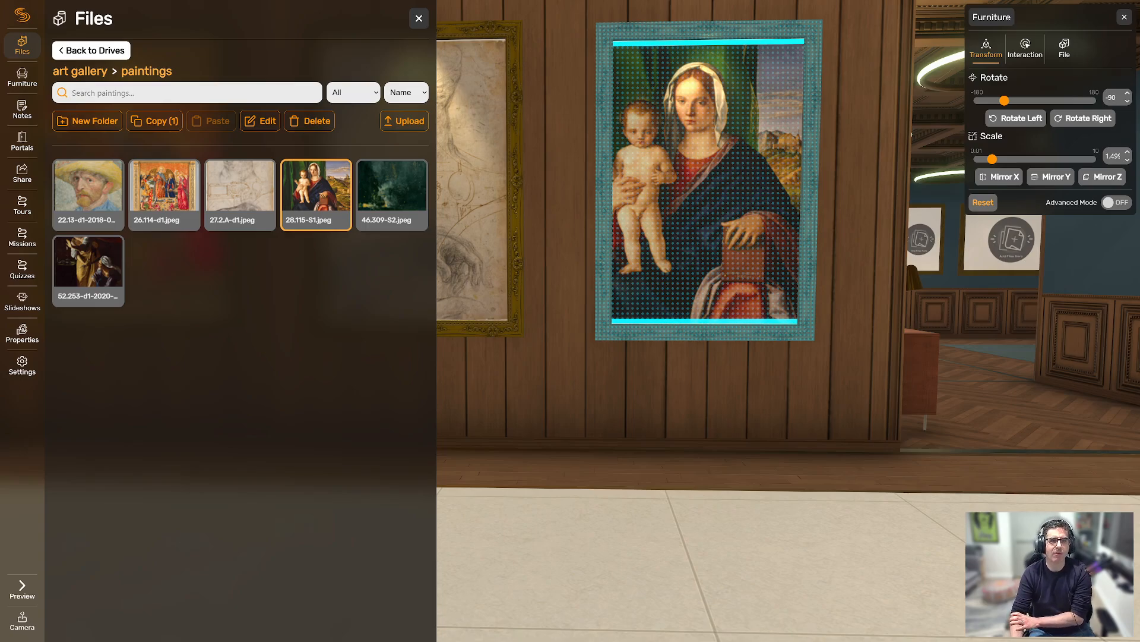
key(Escape)
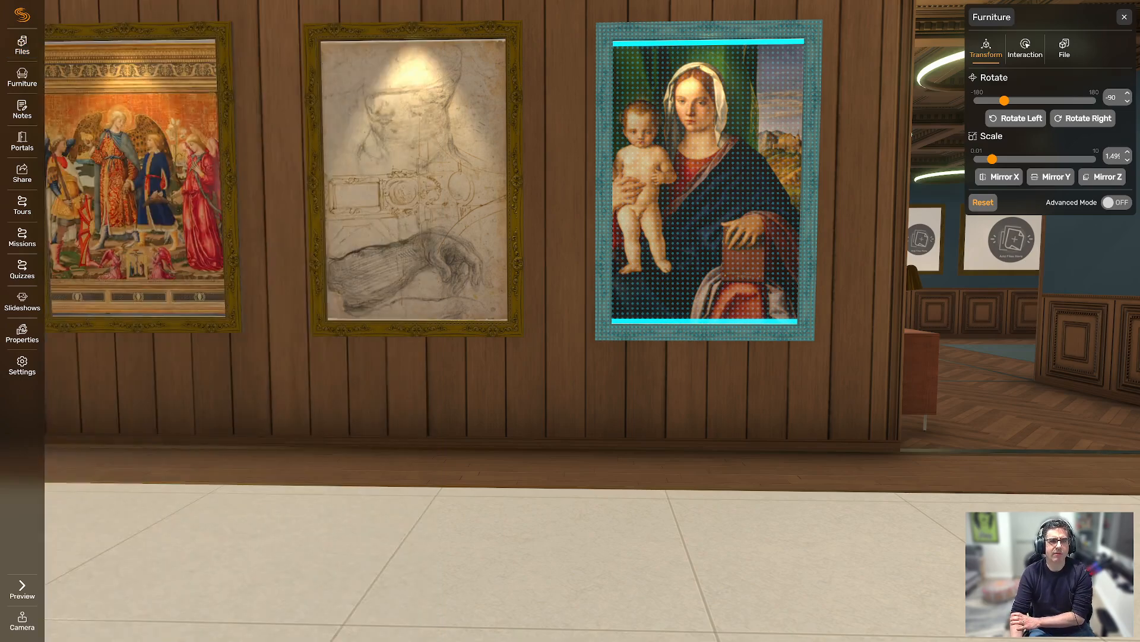
click(707, 181)
click(707, 181)
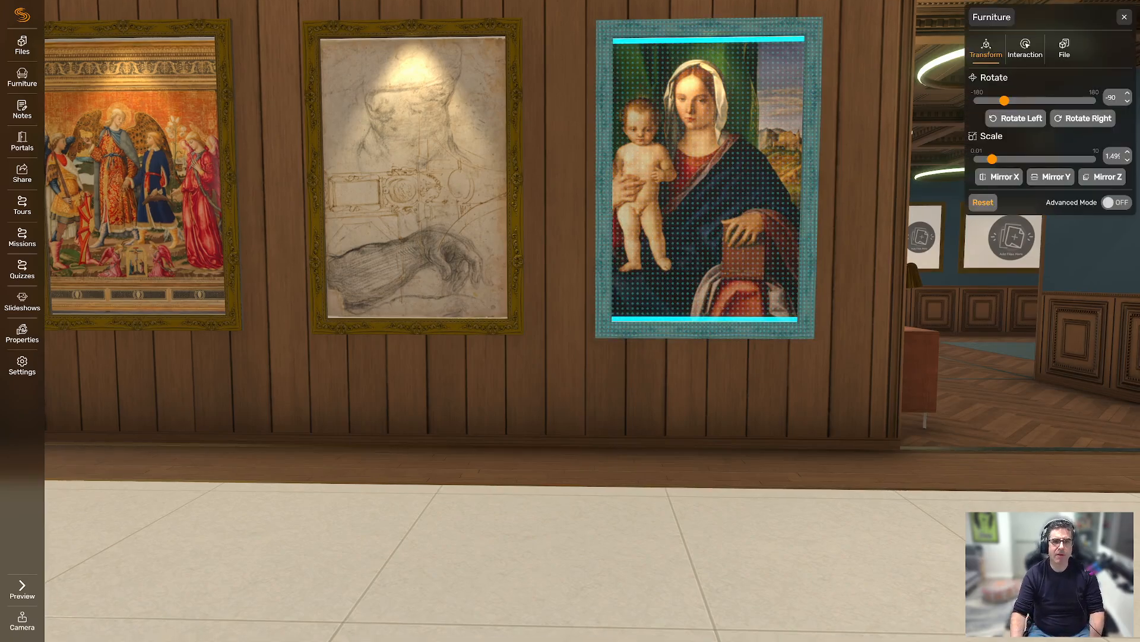
drag(570, 321, 540, 368)
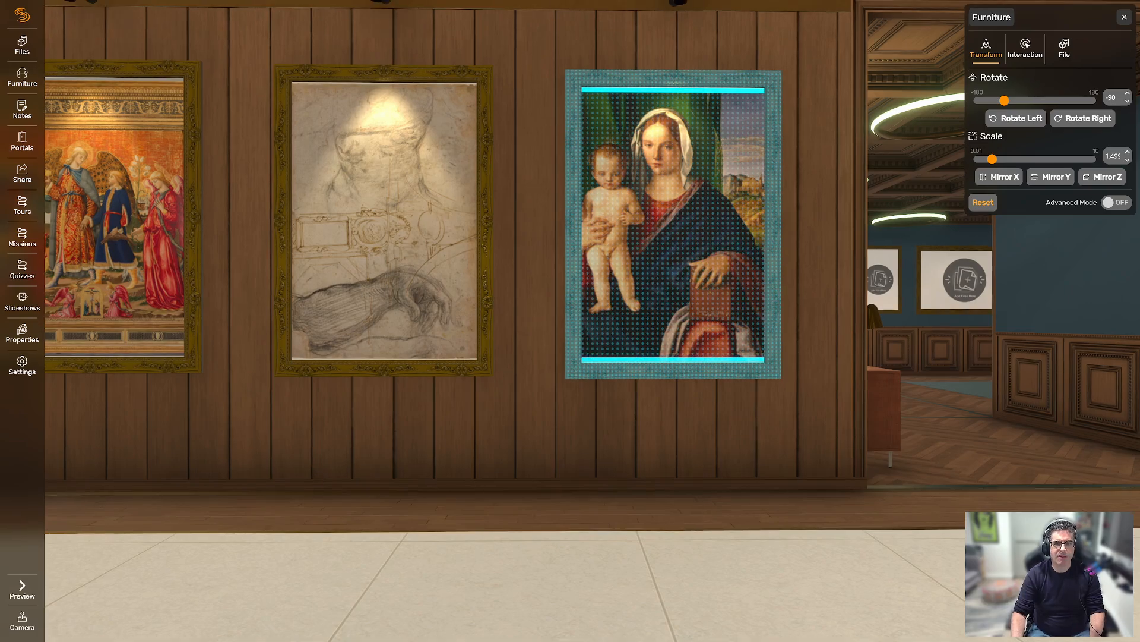
mouse_move(673, 224)
mouse_down()
mouse_move(679, 237)
mouse_move(651, 247)
mouse_move(633, 226)
mouse_move(626, 285)
mouse_move(686, 179)
mouse_move(683, 261)
mouse_move(647, 217)
mouse_move(677, 219)
mouse_move(689, 407)
mouse_move(669, 123)
mouse_move(682, 272)
mouse_move(715, 300)
mouse_move(697, 260)
mouse_up()
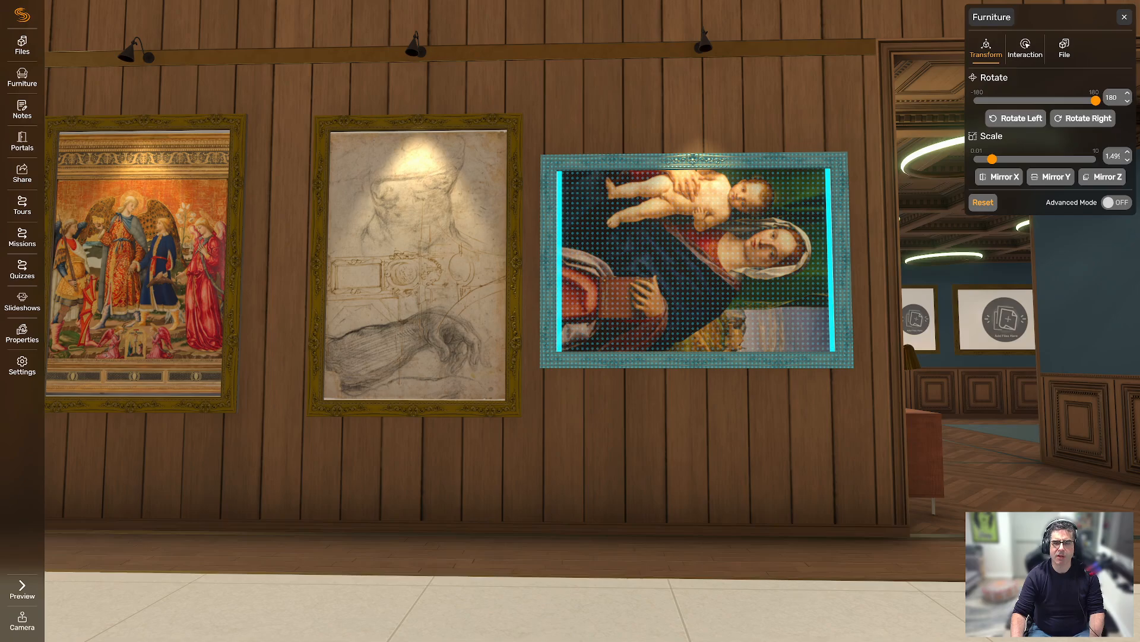
Try rotating the selected painting frame back and forth in both directions, leaving it in portrait orientation.
key(q)
key(q)
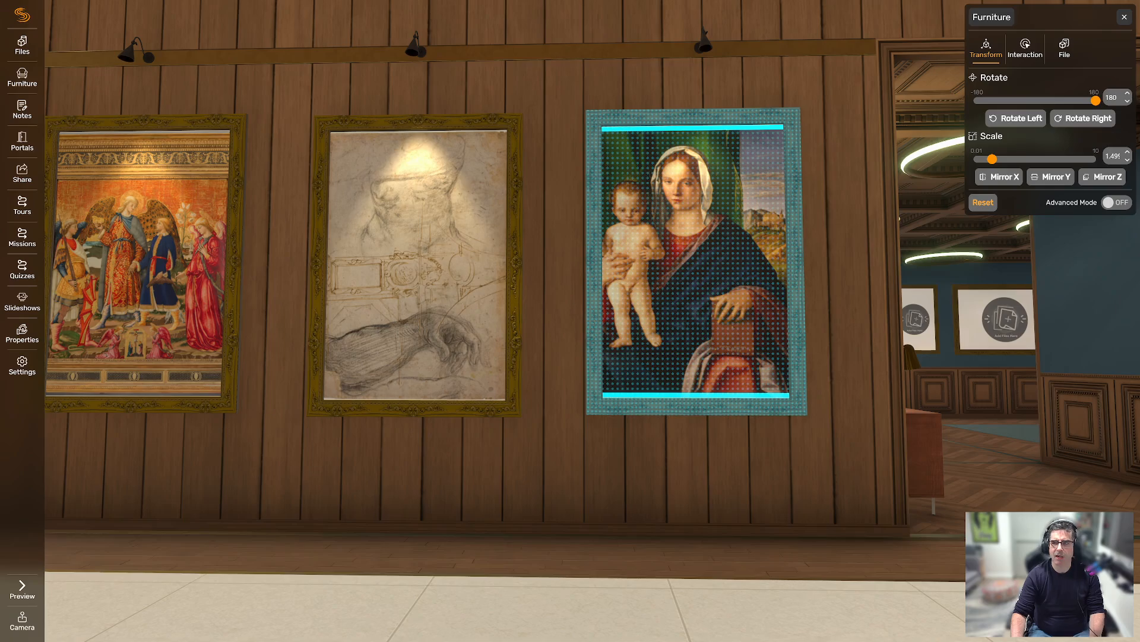
key(e)
key(e)
key(q)
key(q)
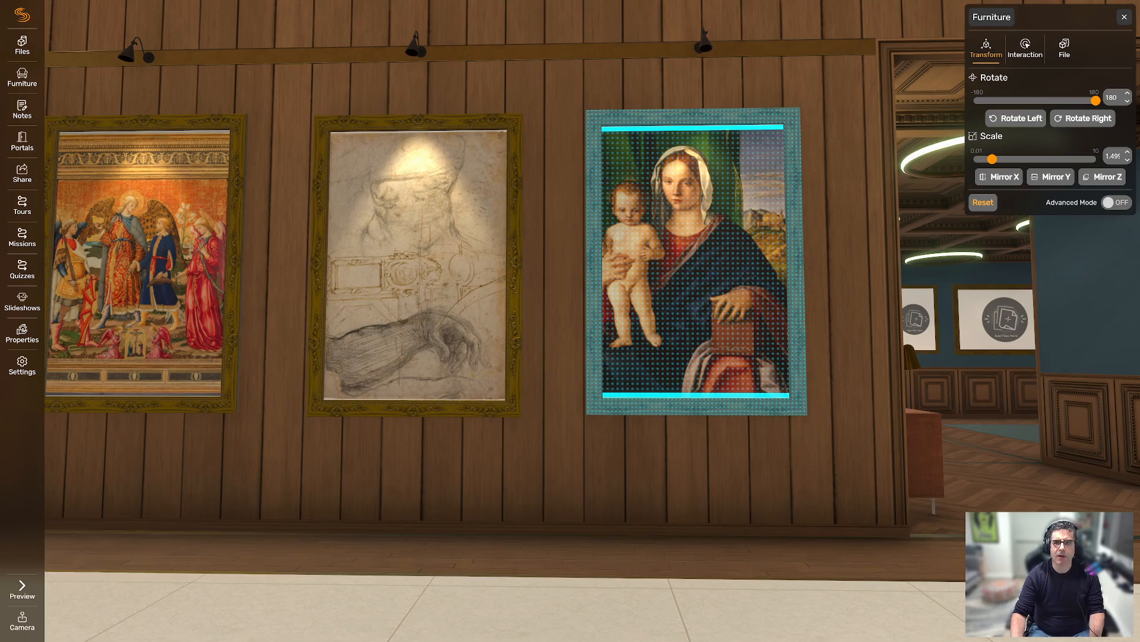
Adjust the rotation of the Madonna painting's frame, set it to exactly -90, and deselect the frame.
drag(1096, 101, 1005, 100)
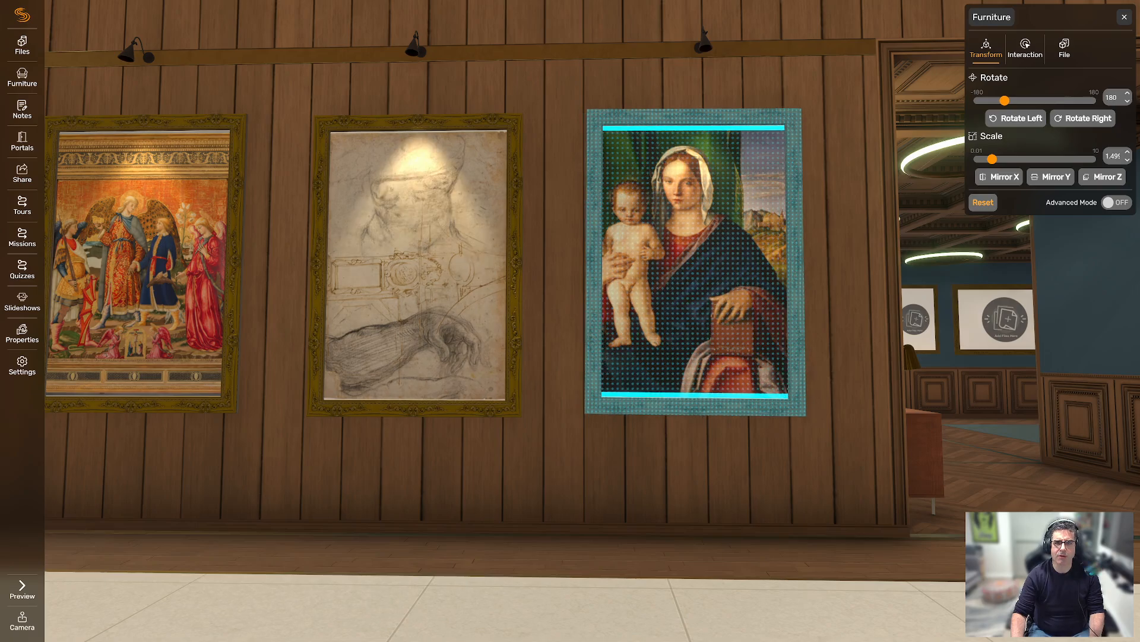
click(850, 268)
click(695, 267)
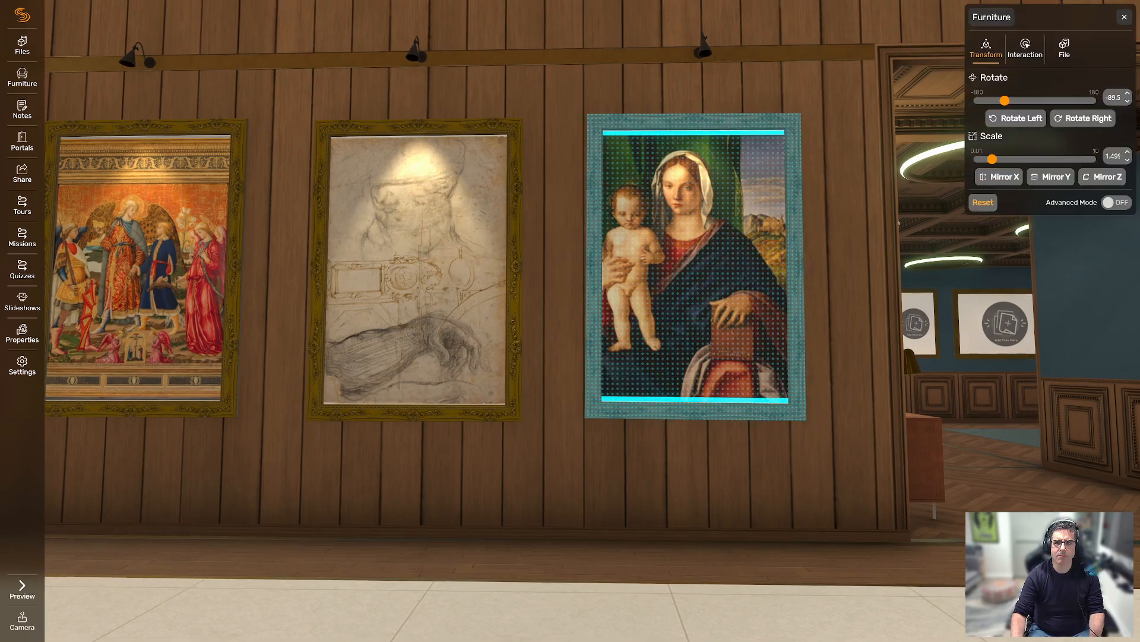
double_click(1114, 97)
text(-90)
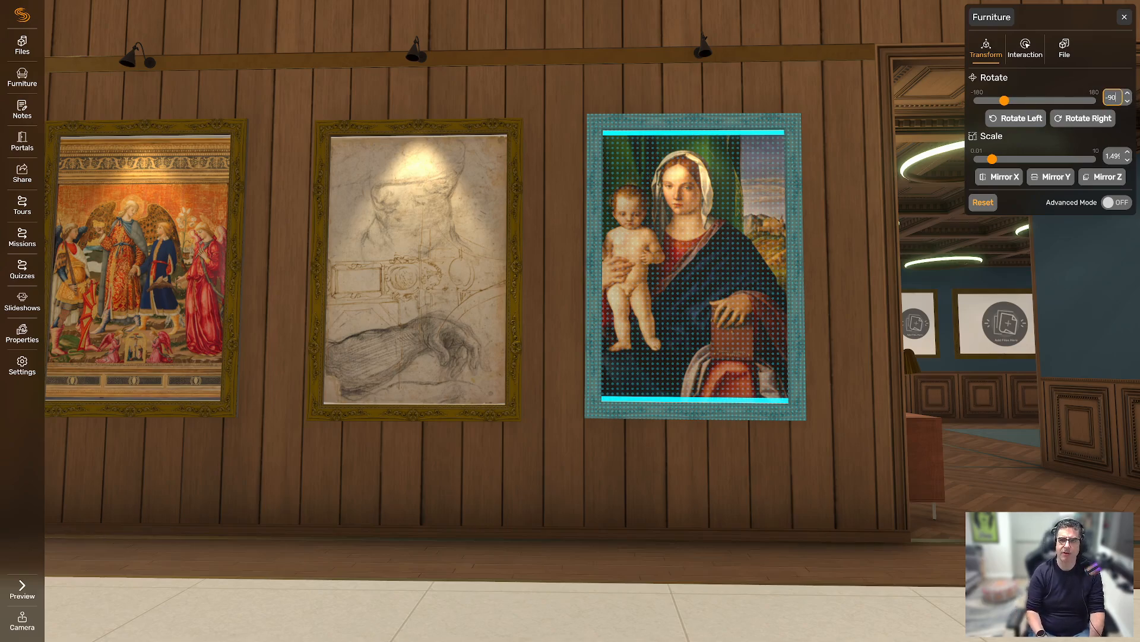
key(Return)
click(849, 267)
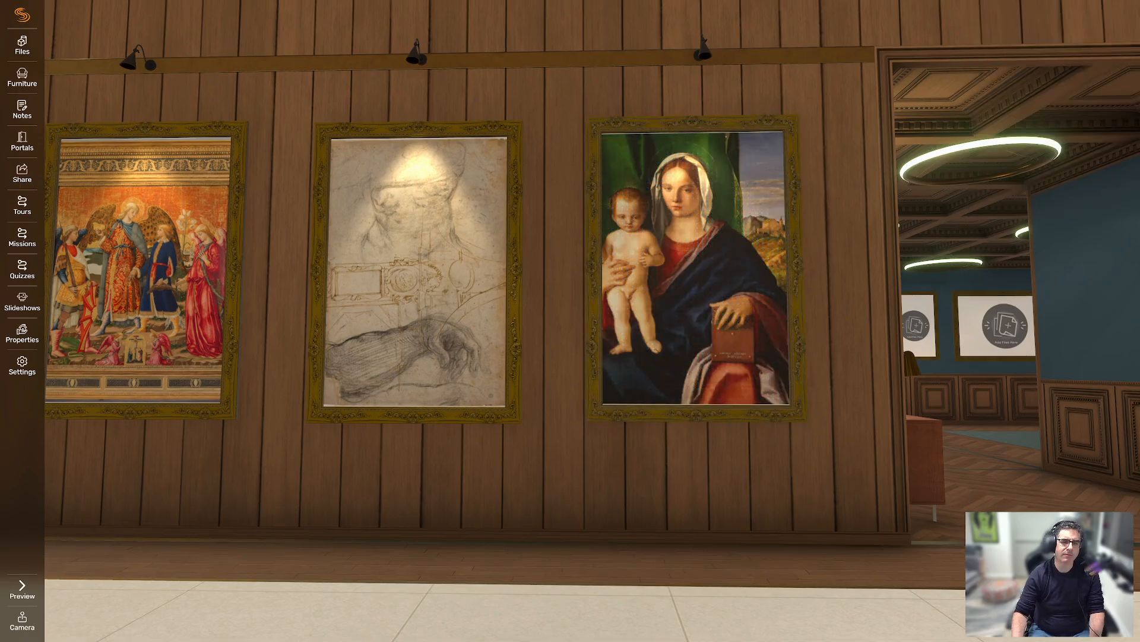
Rotate the Madonna painting's frame a quarter turn to the right into landscape orientation and close its settings.
click(696, 268)
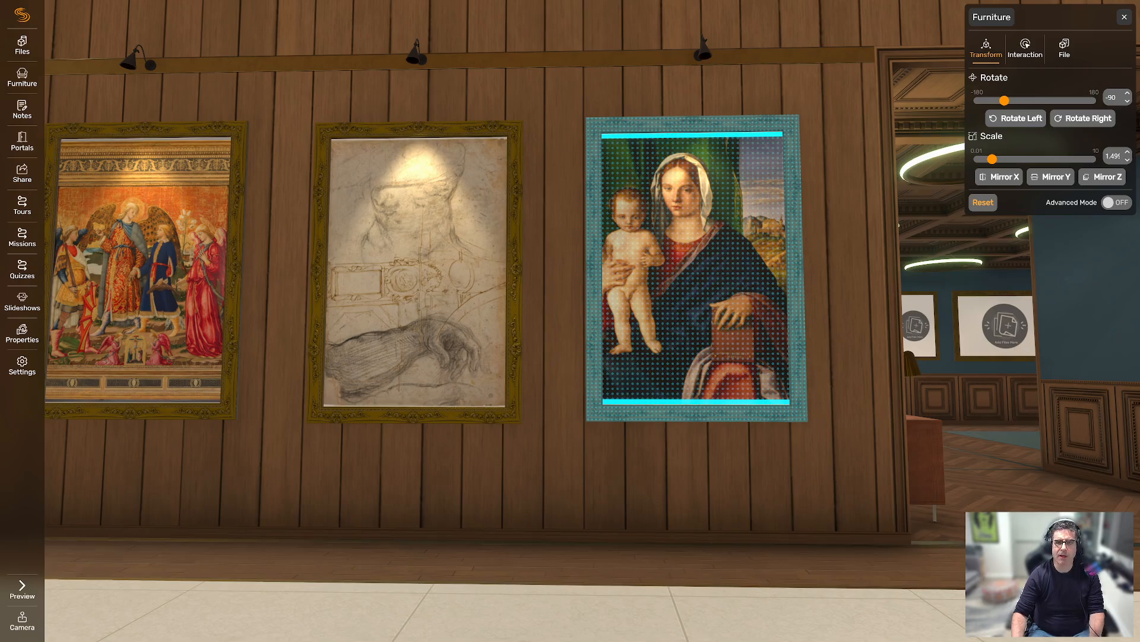
click(1082, 118)
click(1124, 18)
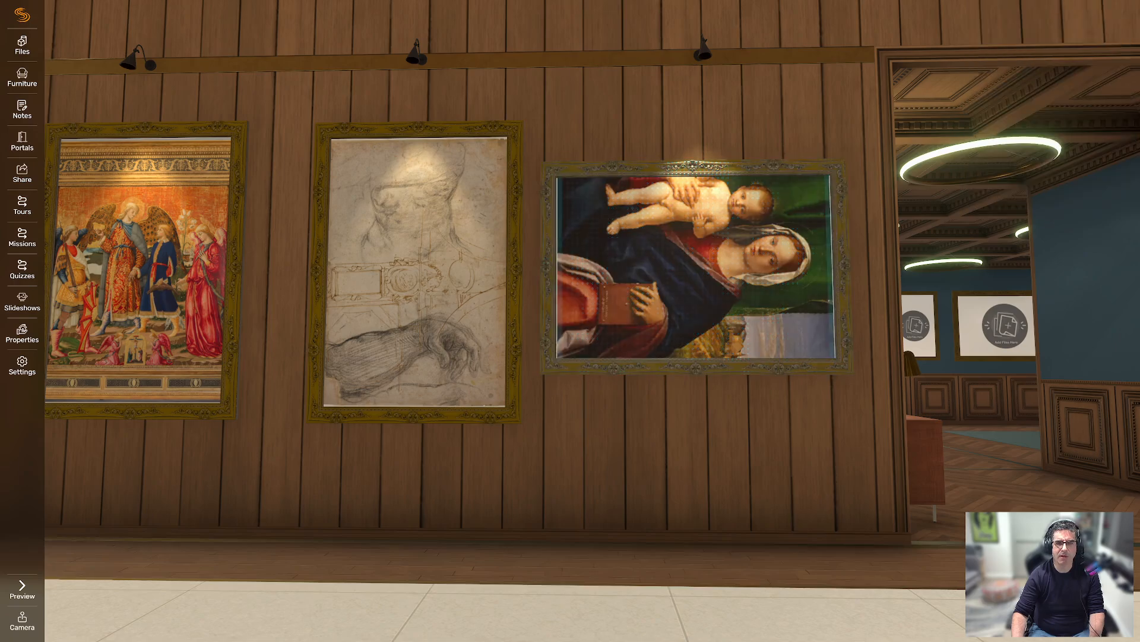
Rotate the 28.115-S1.jpeg image a quarter turn left inside its landscape frame, close the settings and look along the wall.
click(696, 267)
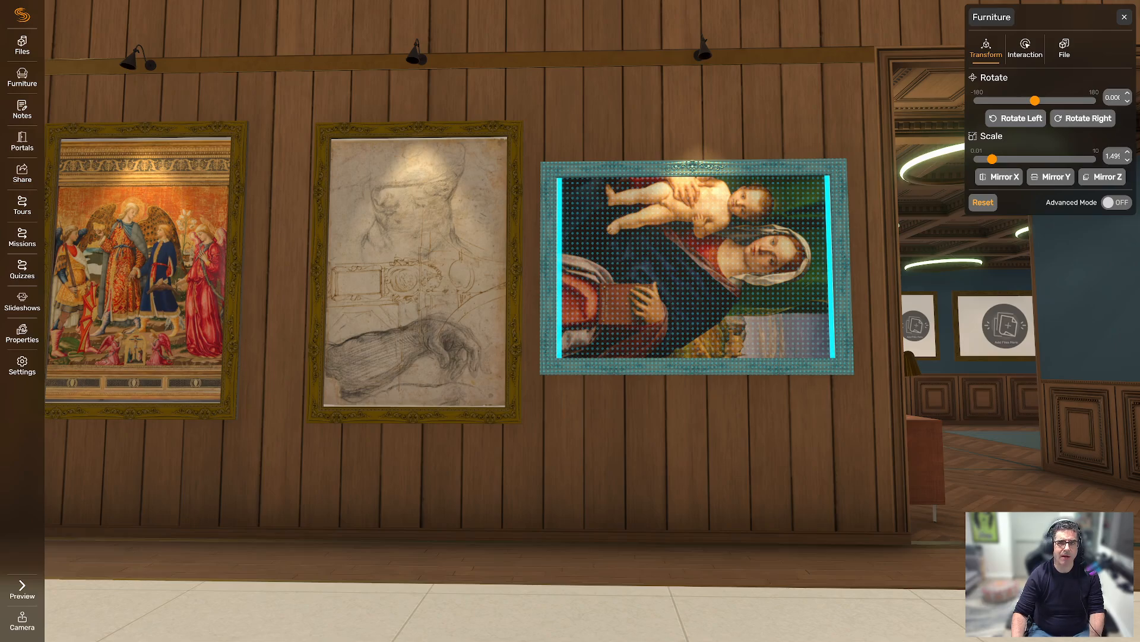
click(1065, 49)
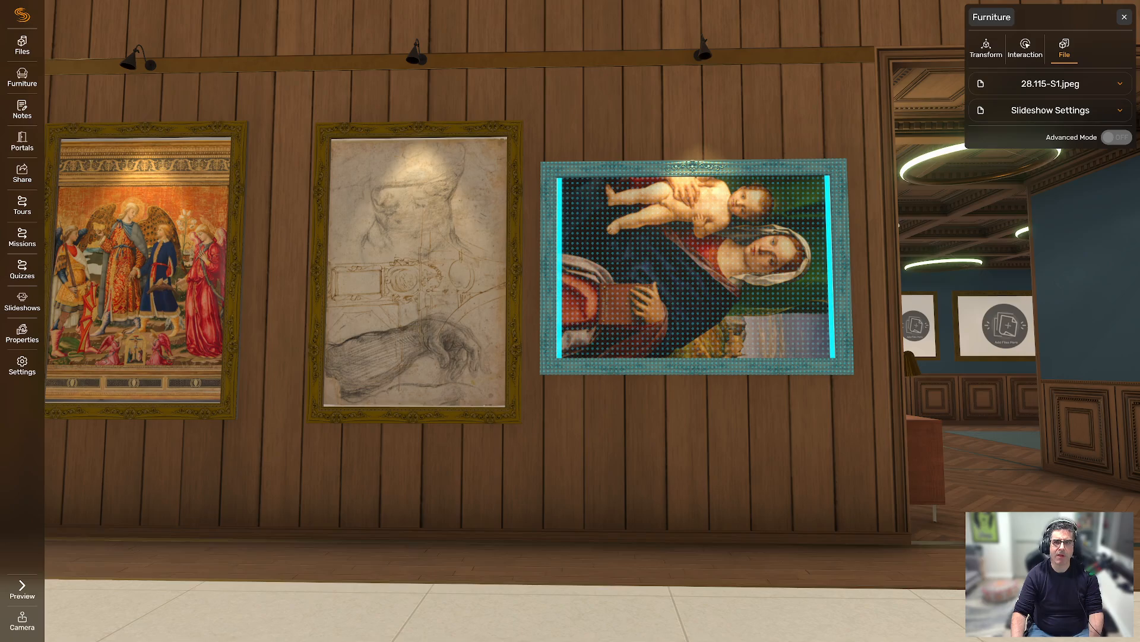
click(1050, 84)
click(1050, 83)
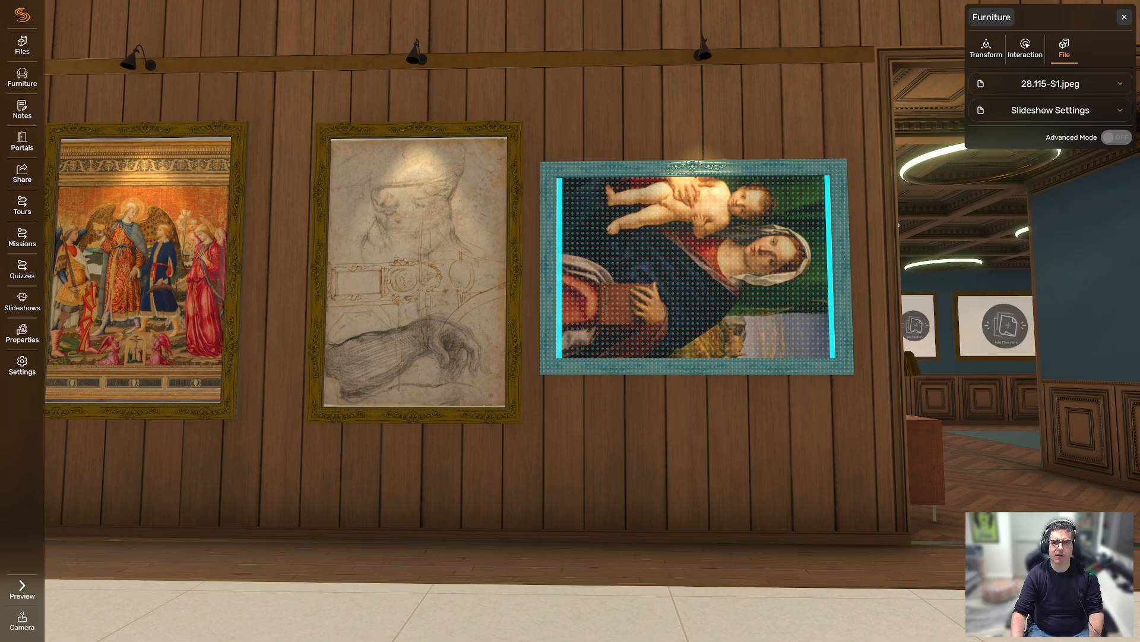
click(1050, 84)
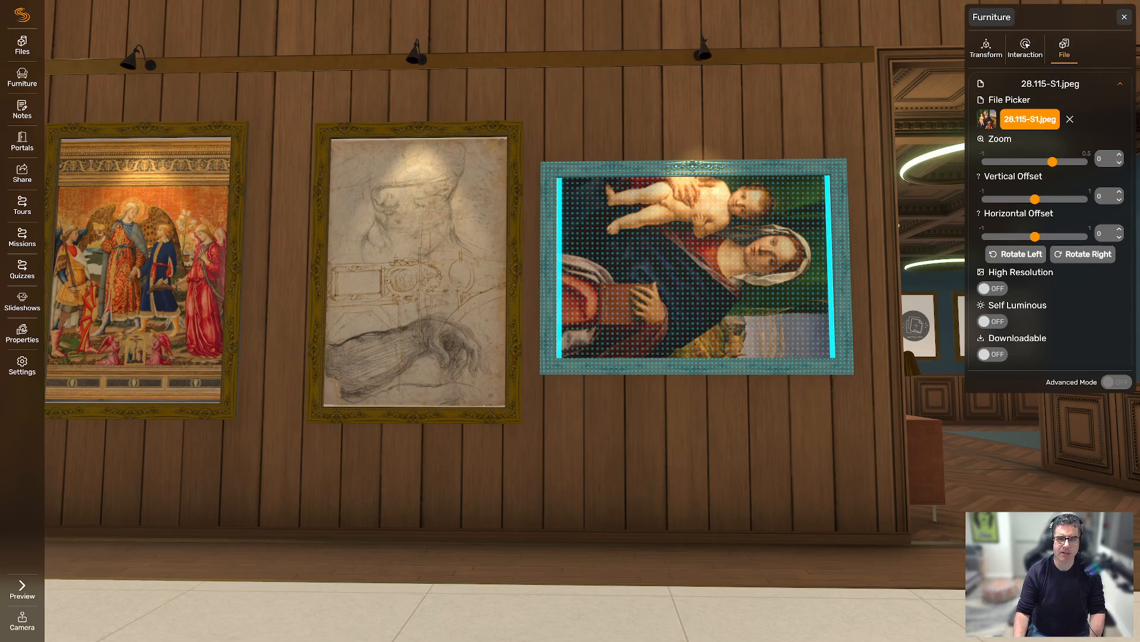
click(1016, 254)
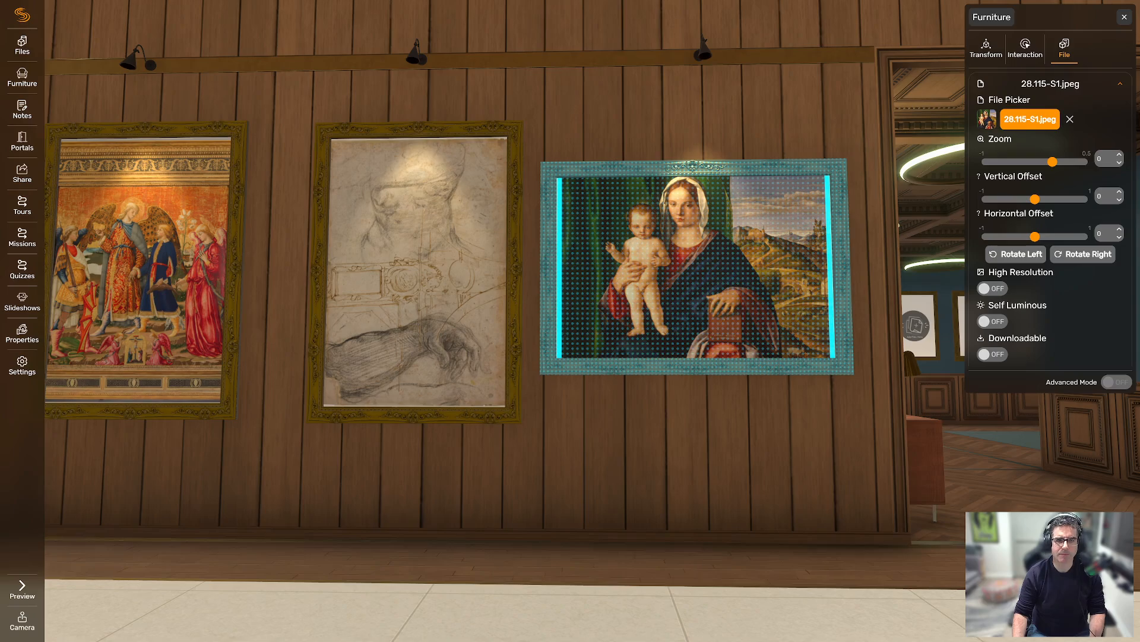
key(Escape)
key(Left)
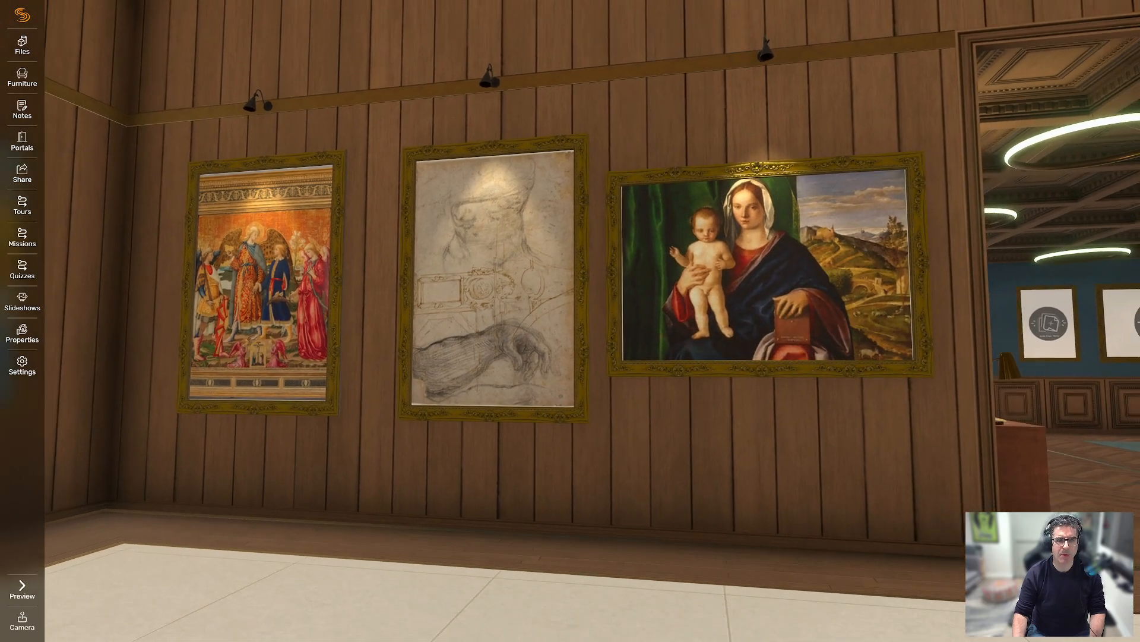
key(Left)
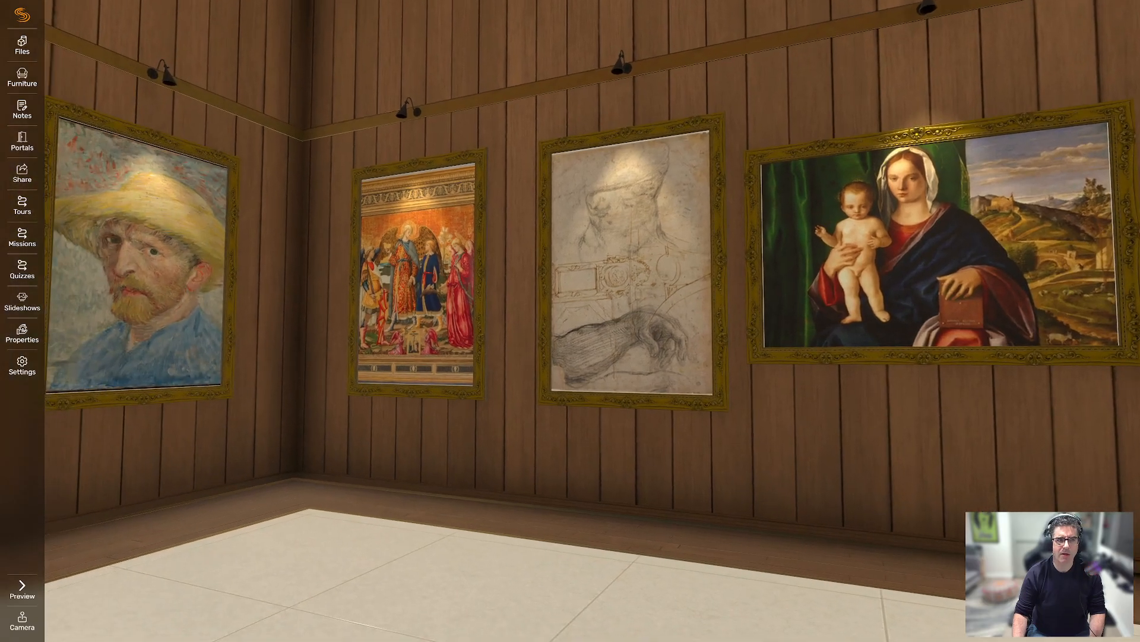
key(Right)
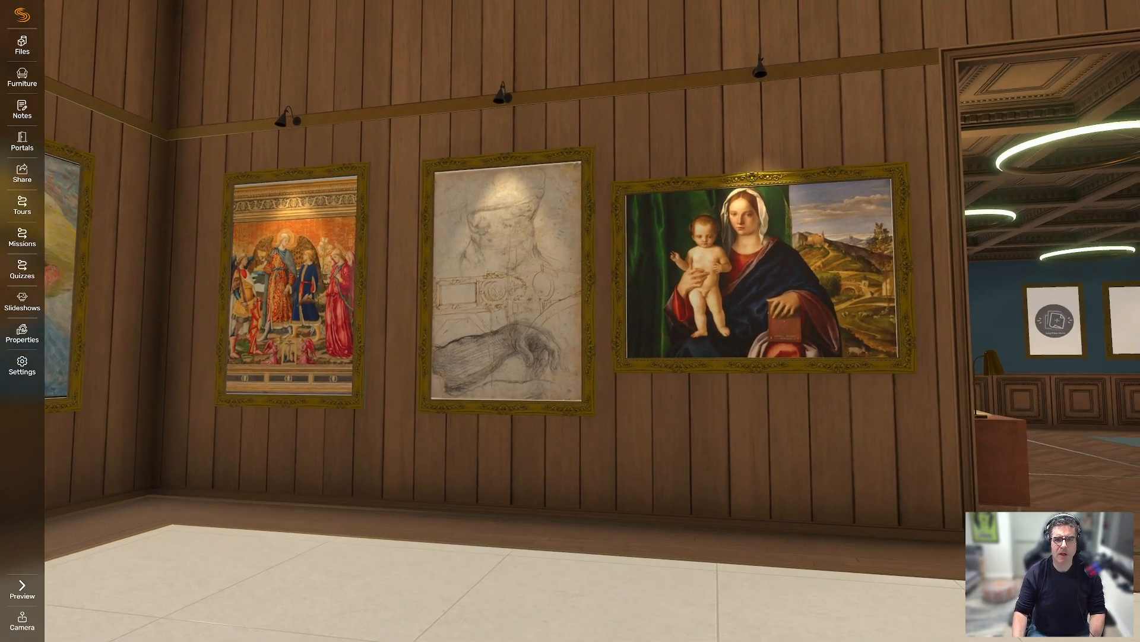
Turn on High Resolution for the 28.115-S1.jpeg file in the landscape frame and walk closer to inspect it.
click(765, 270)
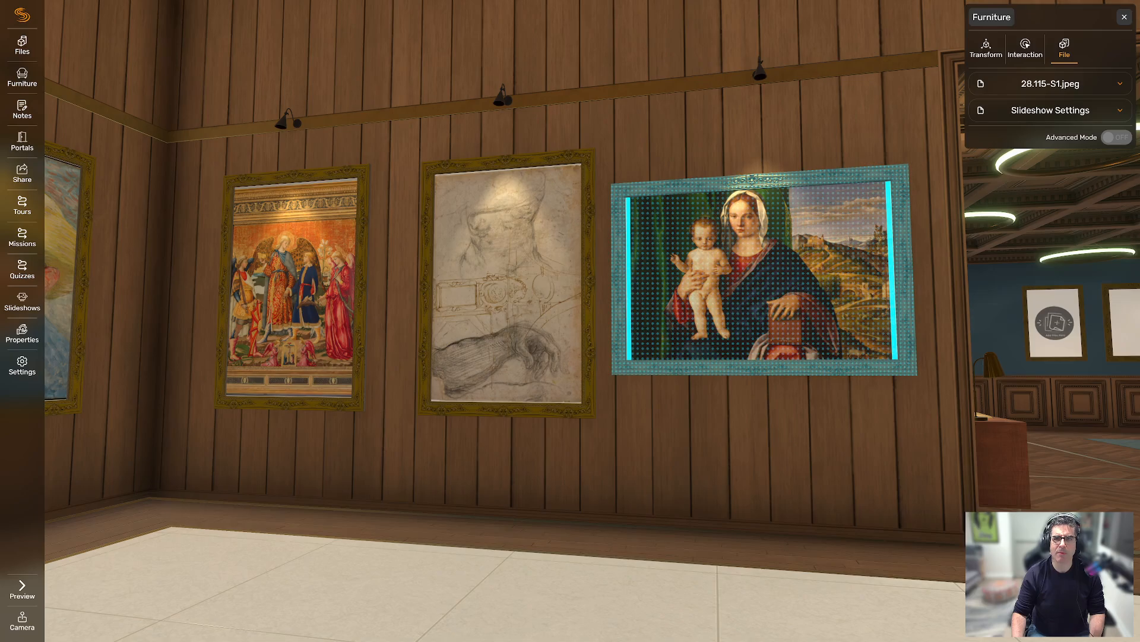
click(1051, 84)
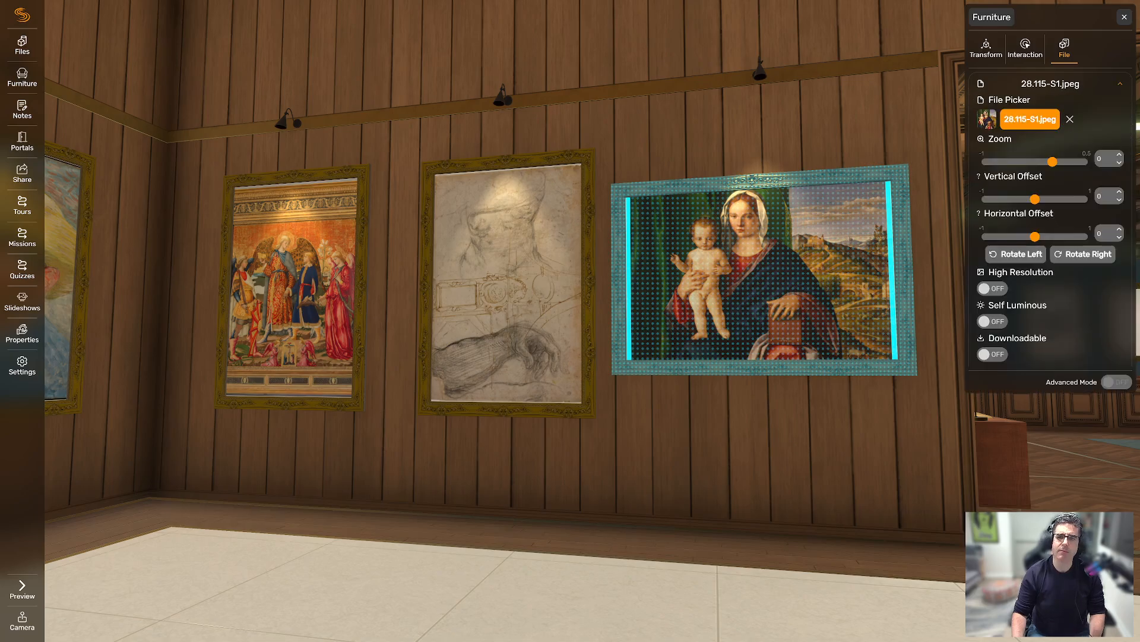
scroll(1050, 237, down, 1)
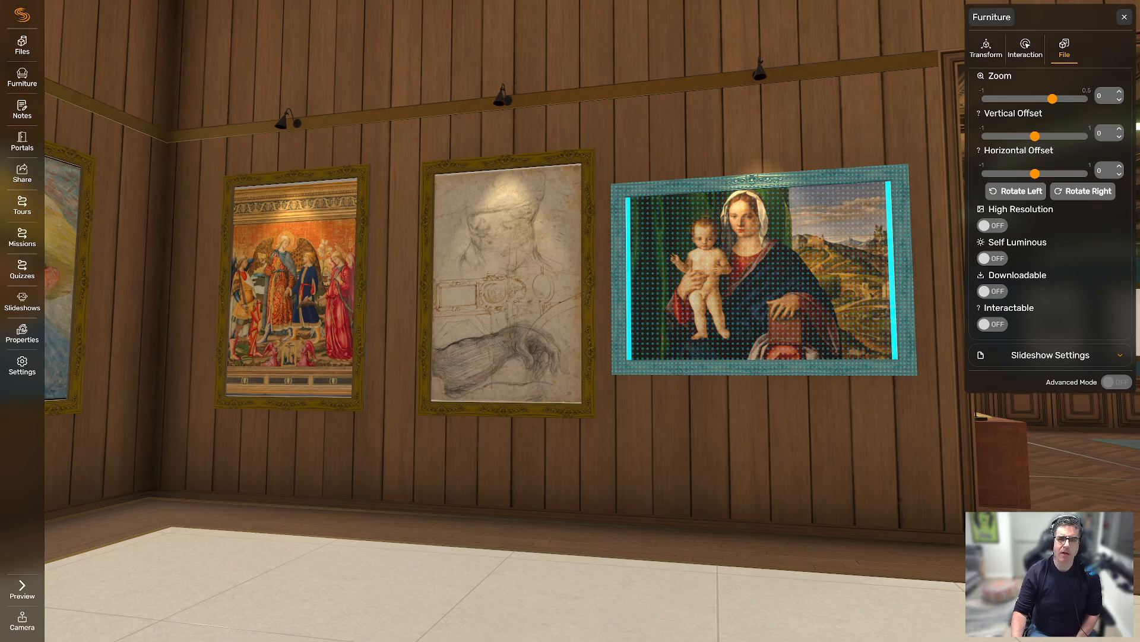
click(993, 225)
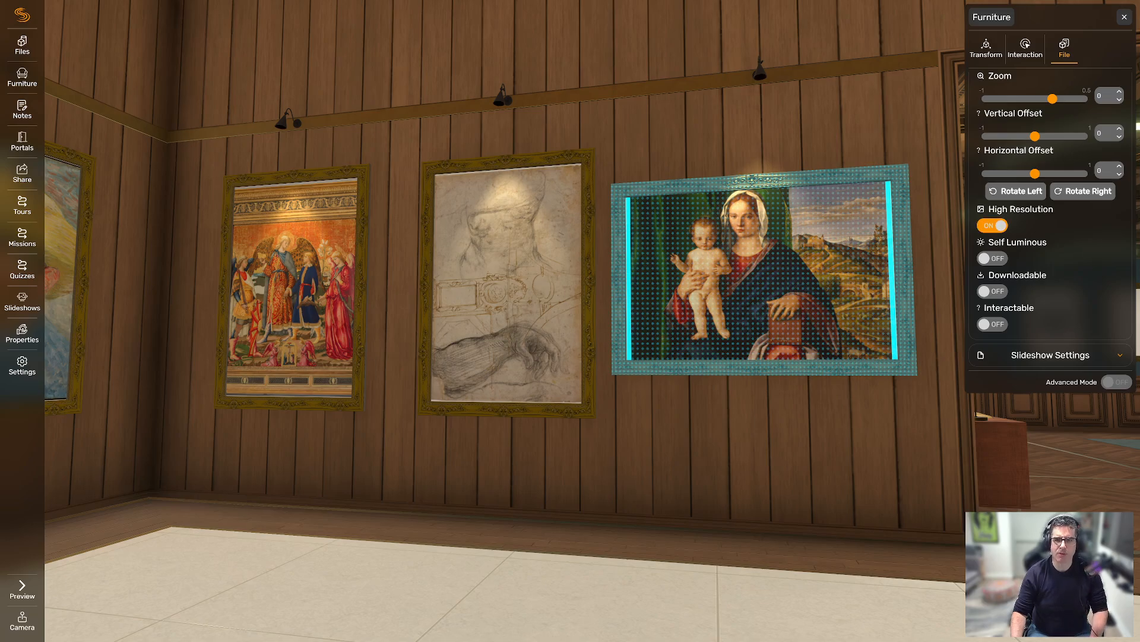
key(w)
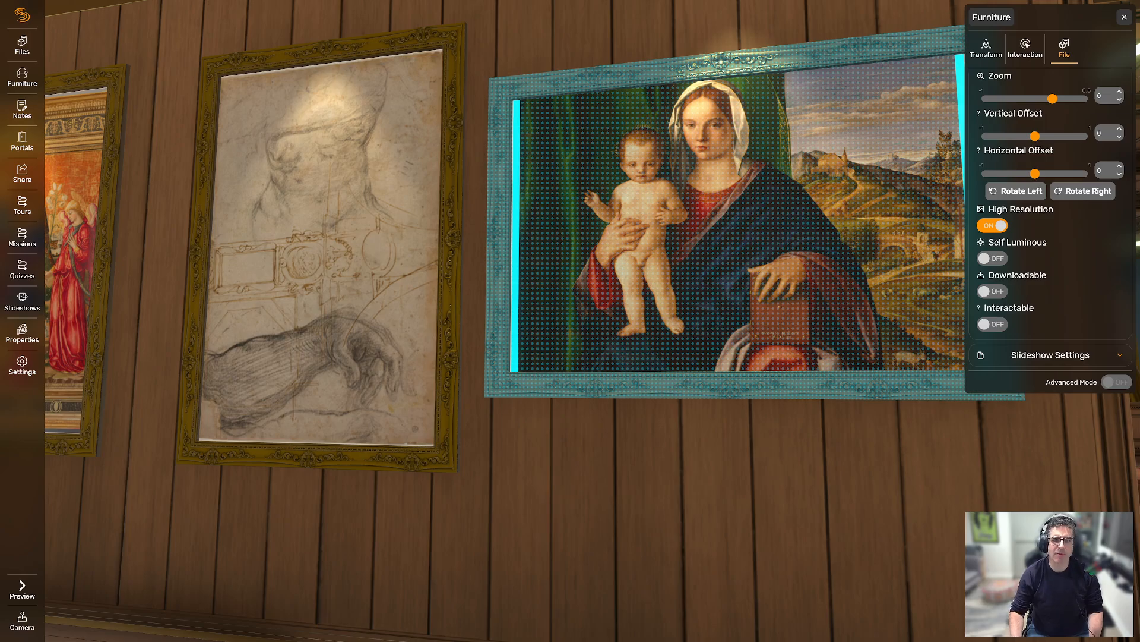
Try the Downloadable option on the Madonna painting, switch it back off, and turn on Interactable.
click(993, 258)
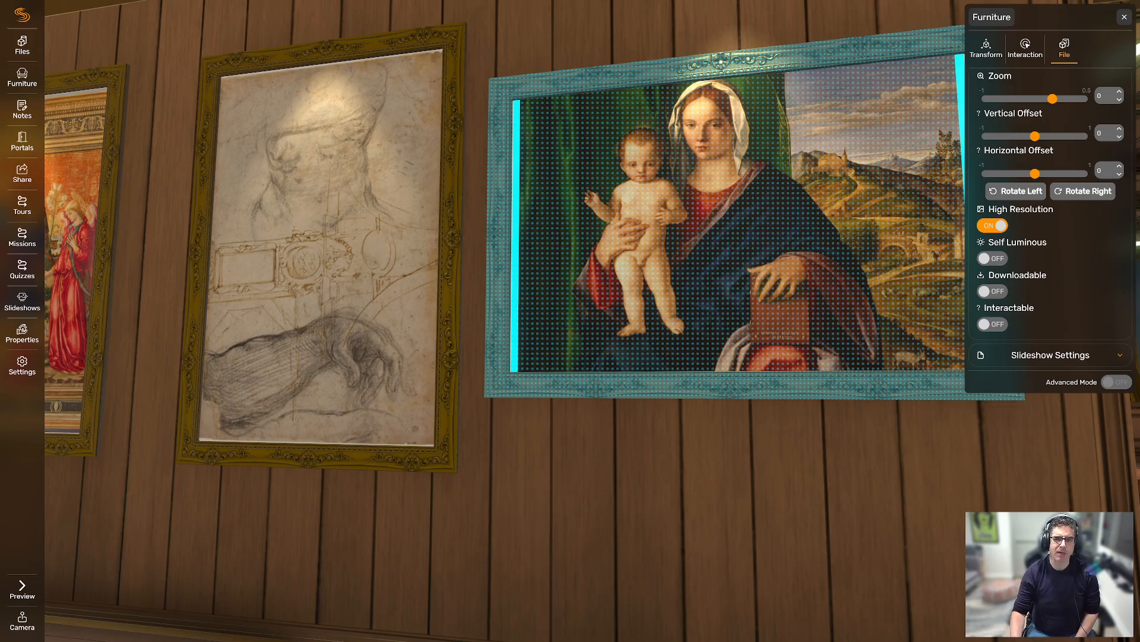
click(992, 291)
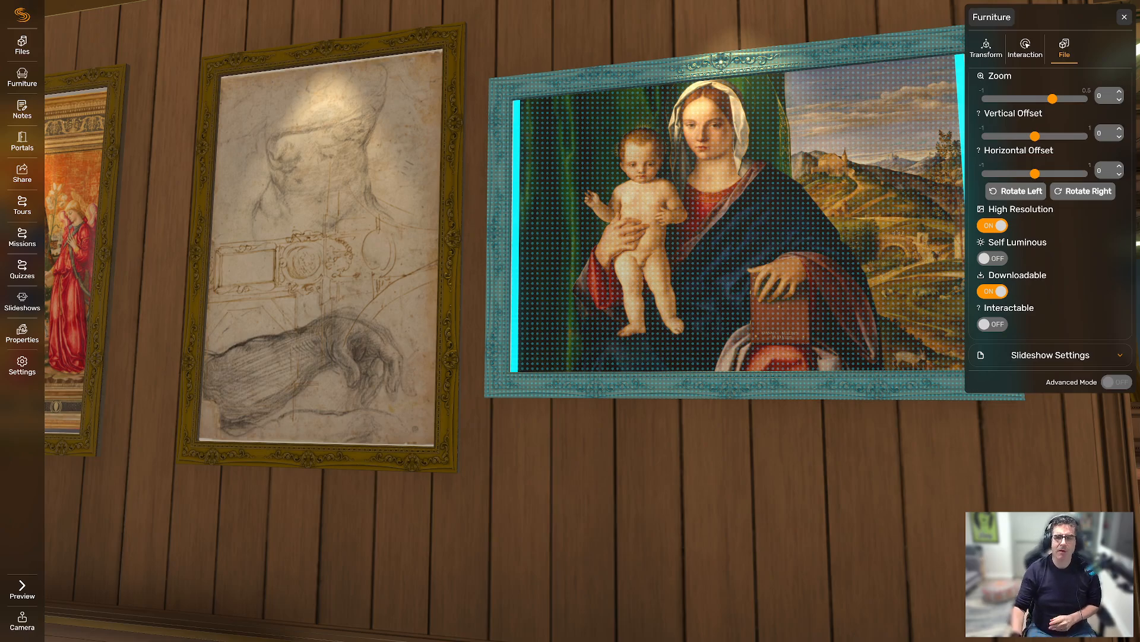
click(993, 291)
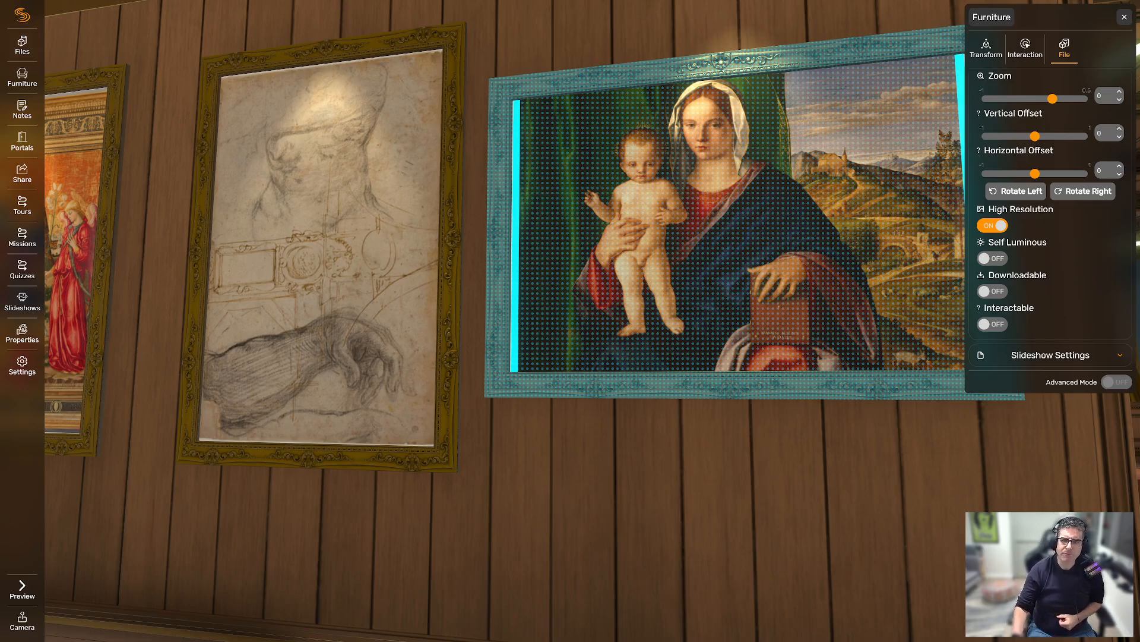
click(993, 323)
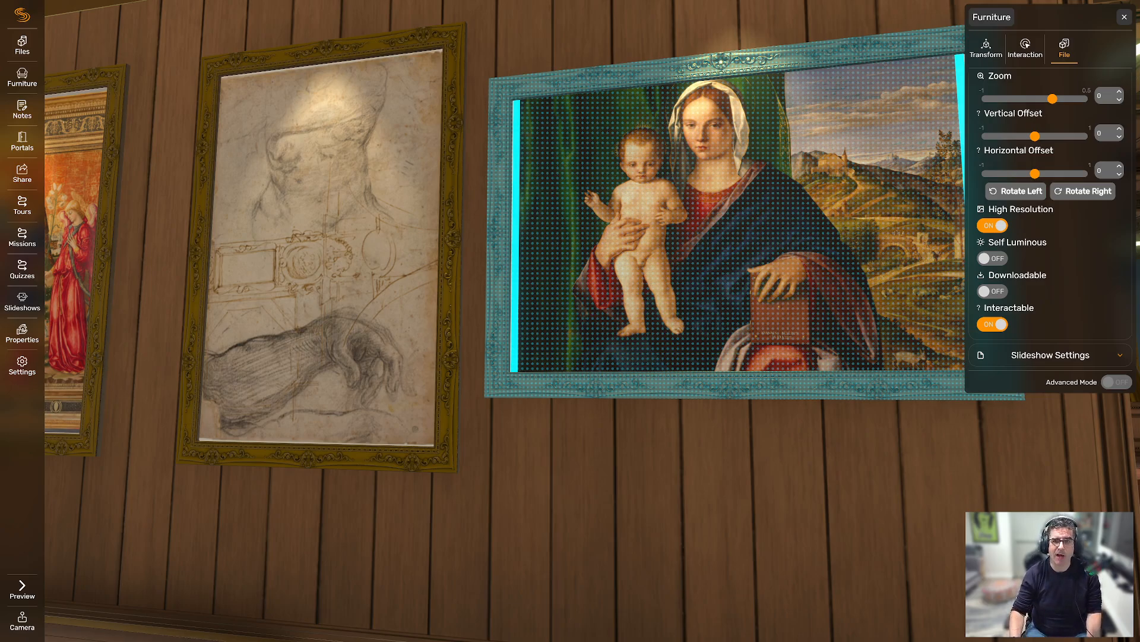
Bulk edit the straw-hat portrait, the red altarpiece and the sketch together, turning on High Resolution and Interactable for all three.
key(Escape)
key(Left)
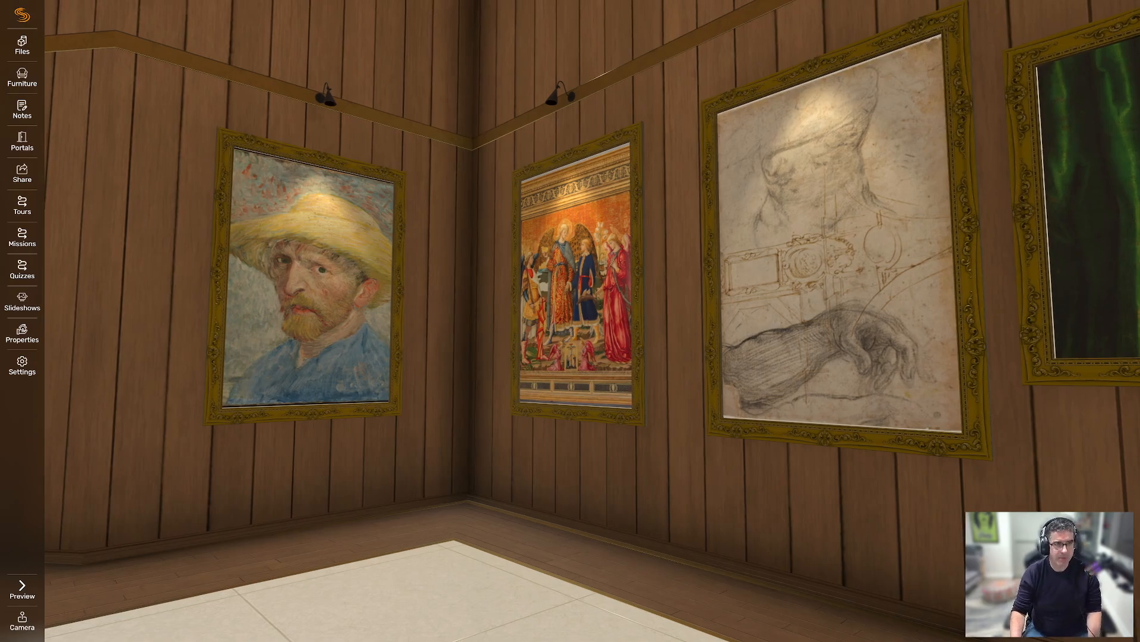
click(311, 278)
shift+click(576, 273)
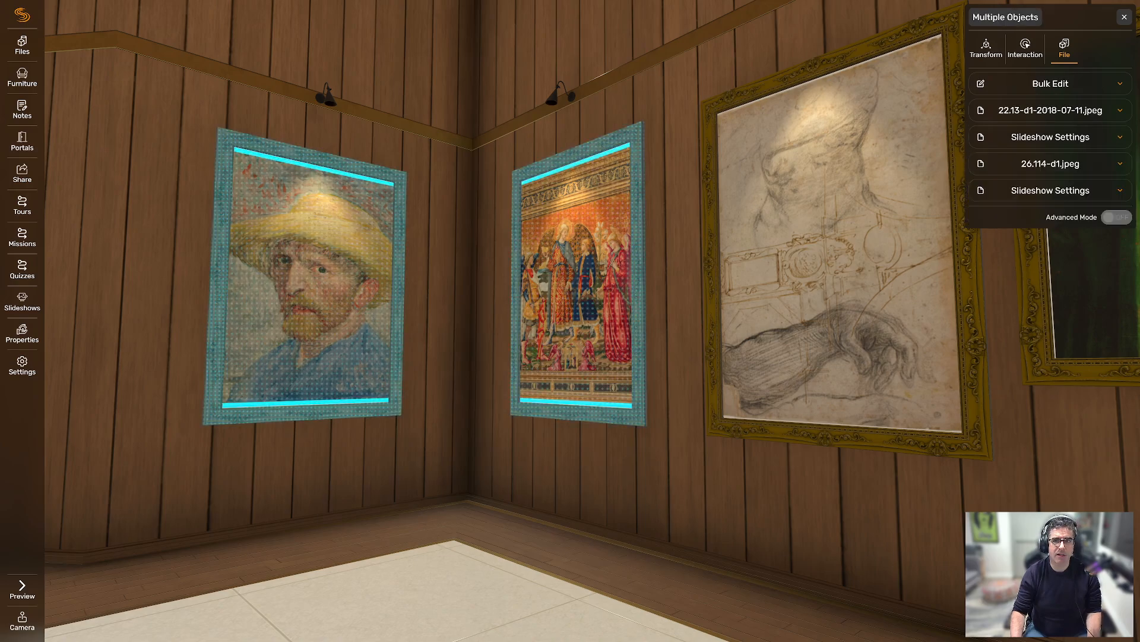
shift+click(835, 262)
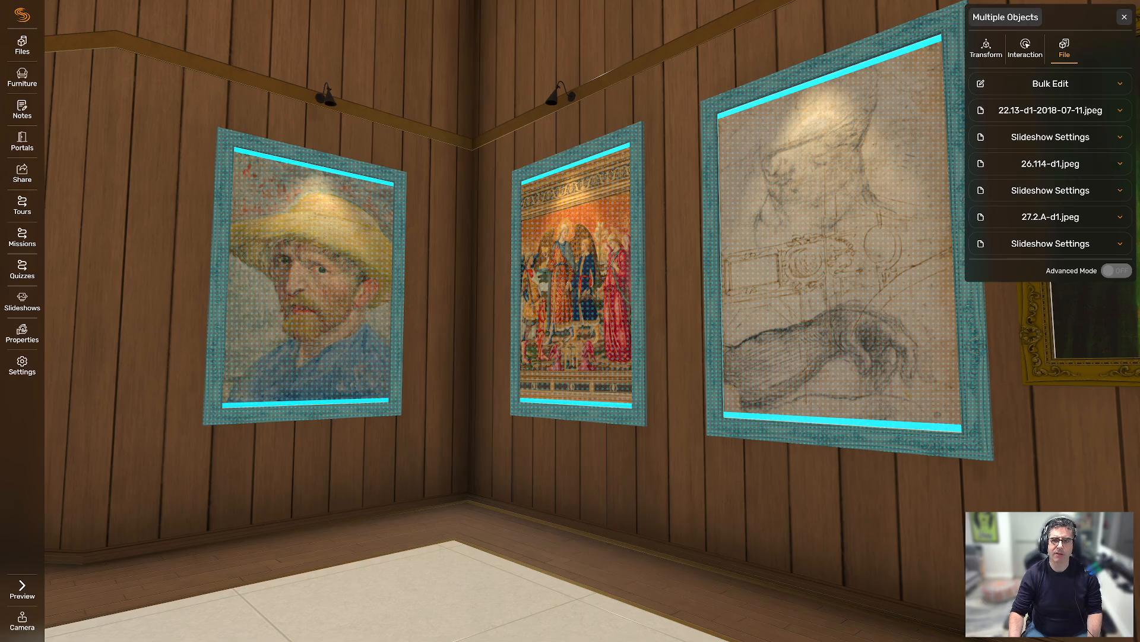
click(1051, 83)
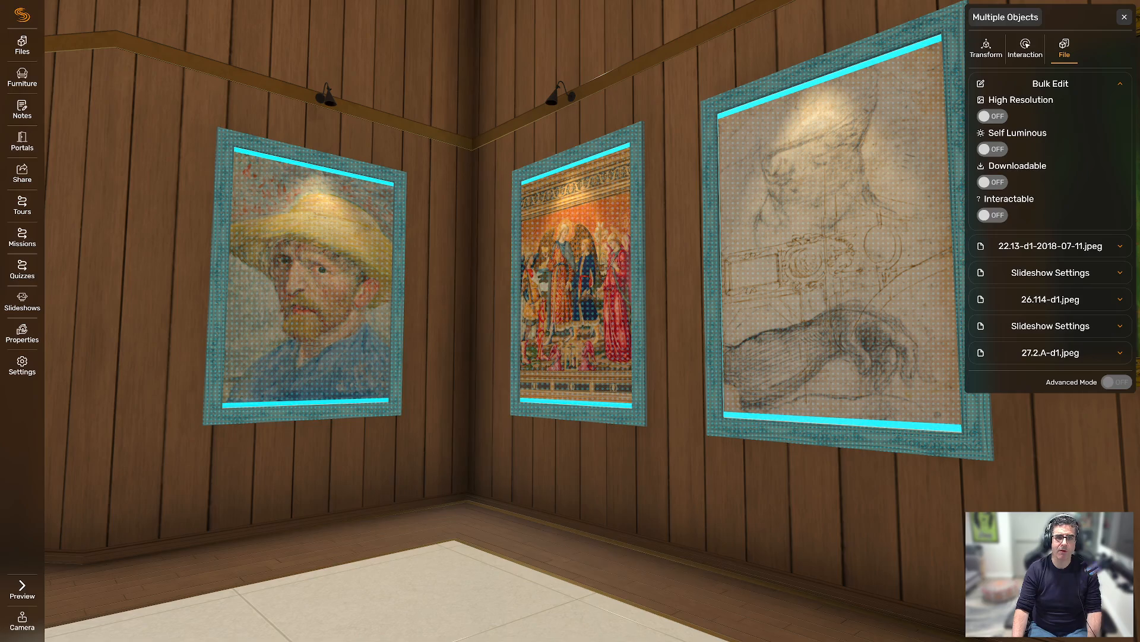
click(993, 117)
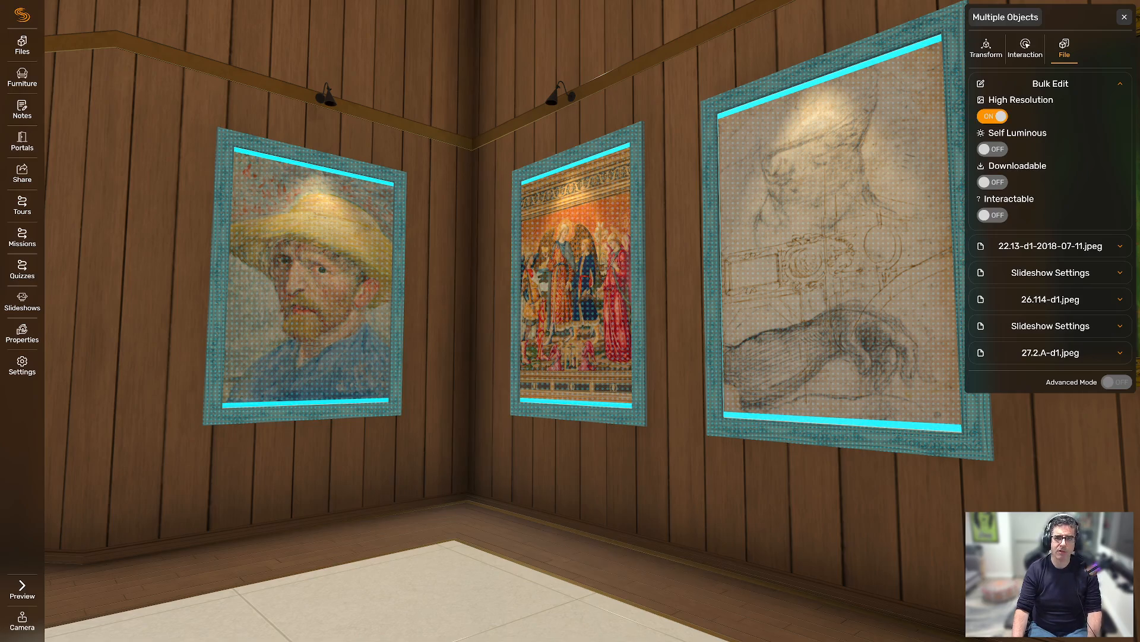
click(993, 215)
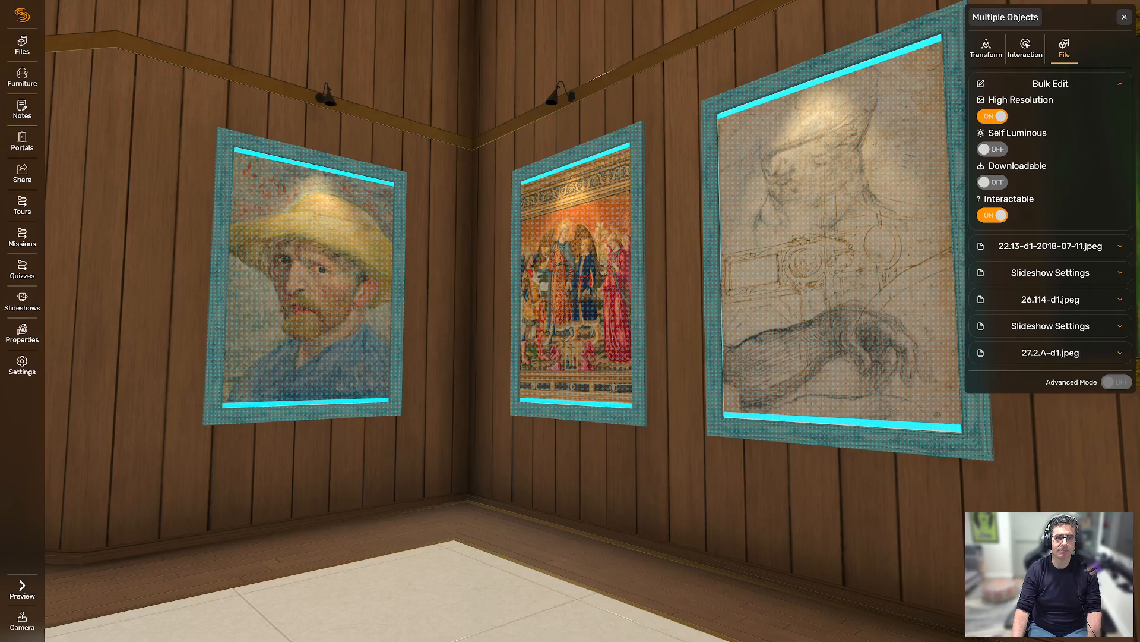
click(1124, 17)
Check the individual file settings of the 22.13-d1-2018-07-11.jpeg portrait and the 26.114-d1.jpeg altarpiece for the bulk-edited options.
click(310, 276)
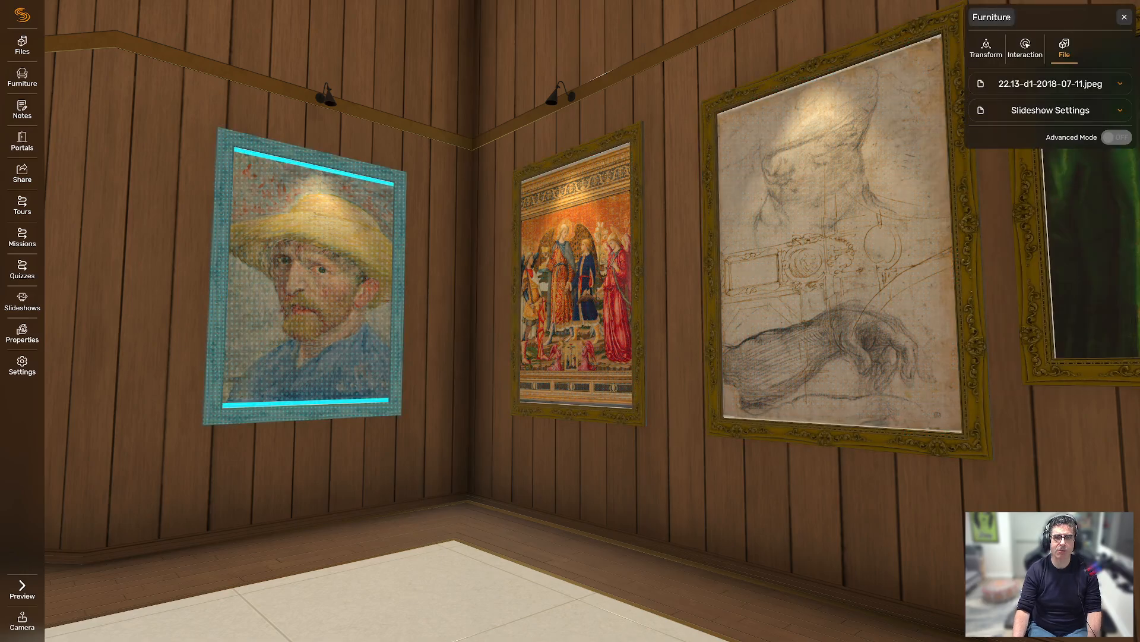
click(1050, 84)
scroll(1051, 178, down, 2)
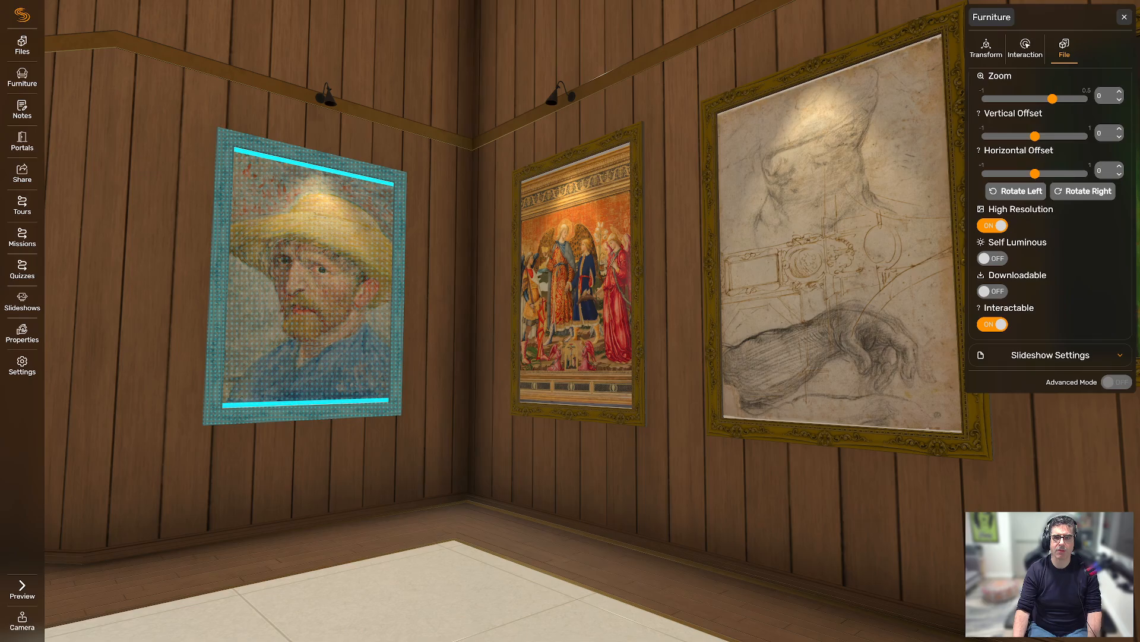
scroll(1051, 225, up, 2)
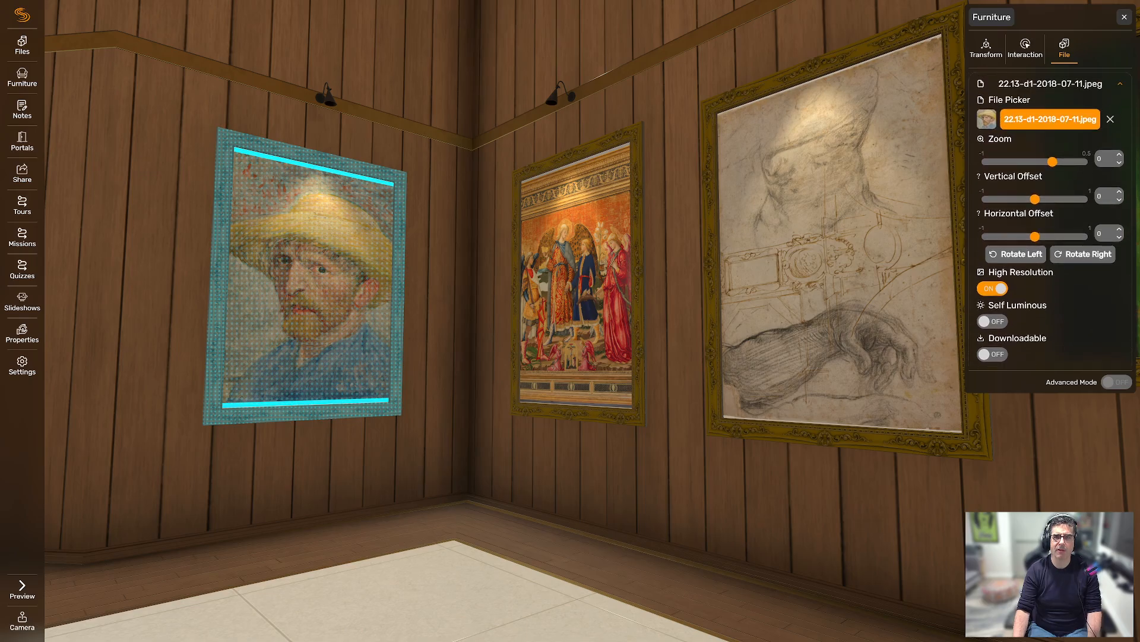
click(577, 276)
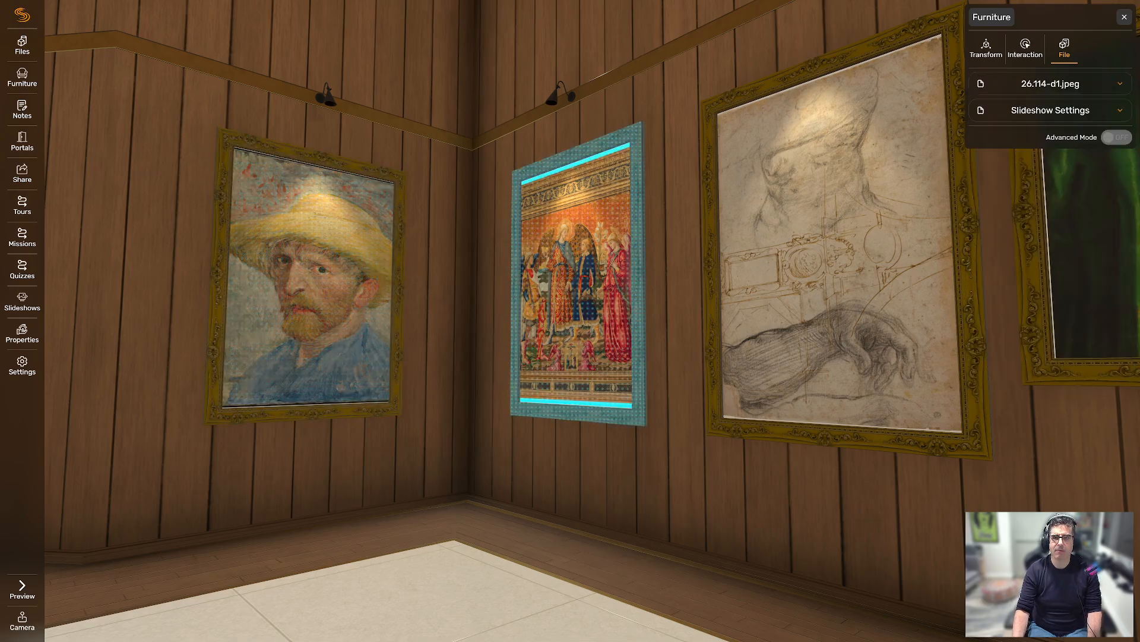
click(1051, 83)
scroll(1050, 220, down, 2)
scroll(1051, 220, up, 2)
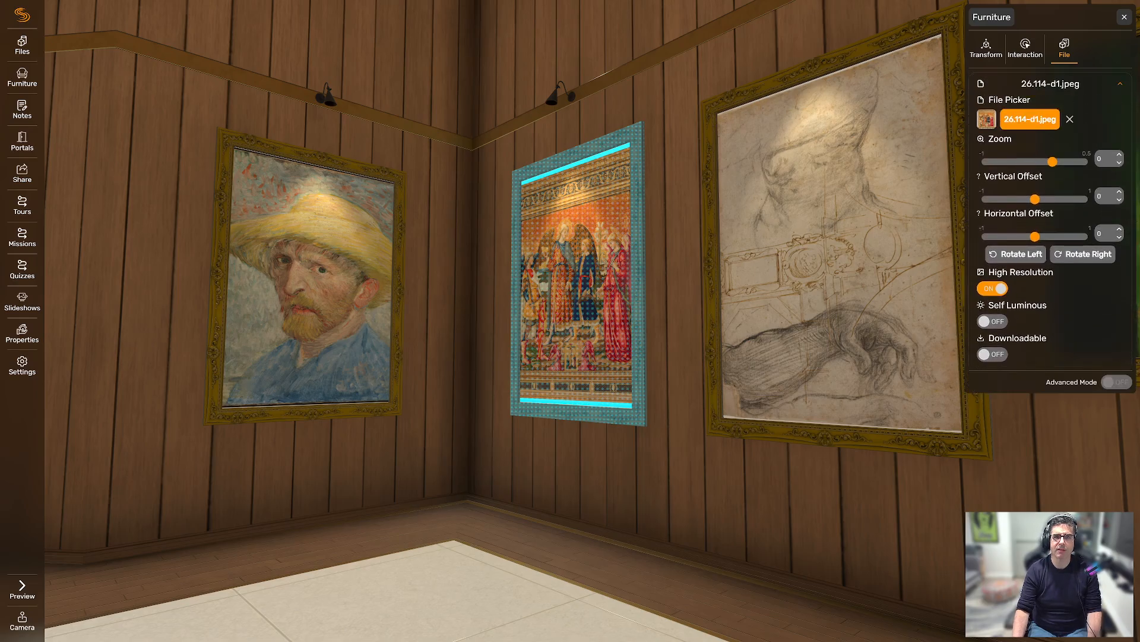
Replace the sketch 27.2.A-d1.jpeg in its frame with 46.309-S2.jpeg from the paintings folder and close the settings.
key(s)
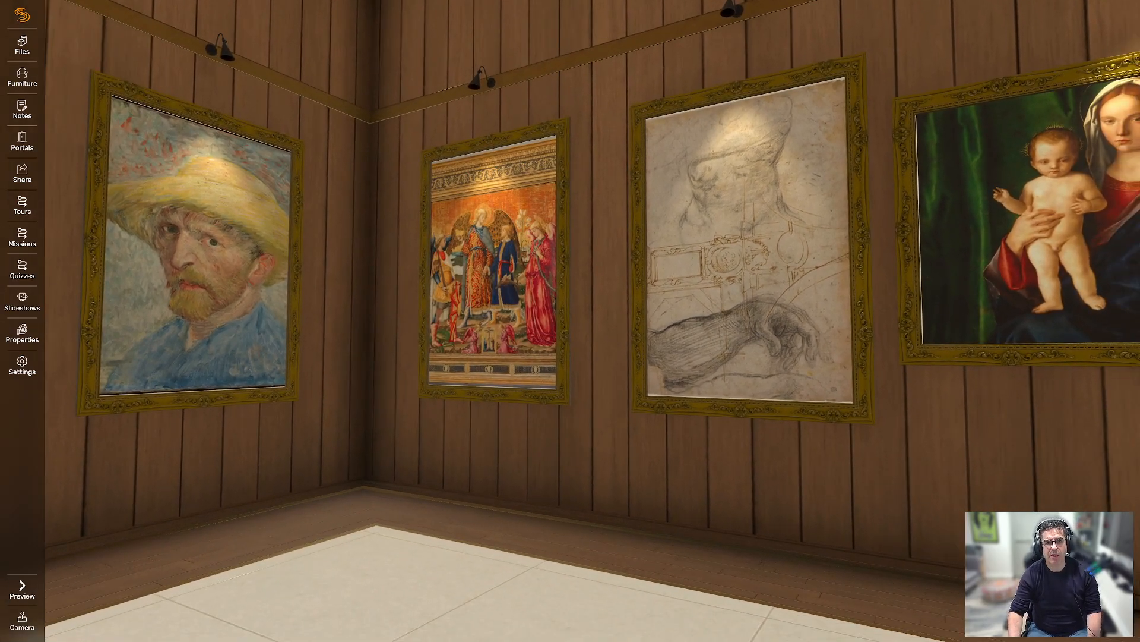
key(w)
key(s)
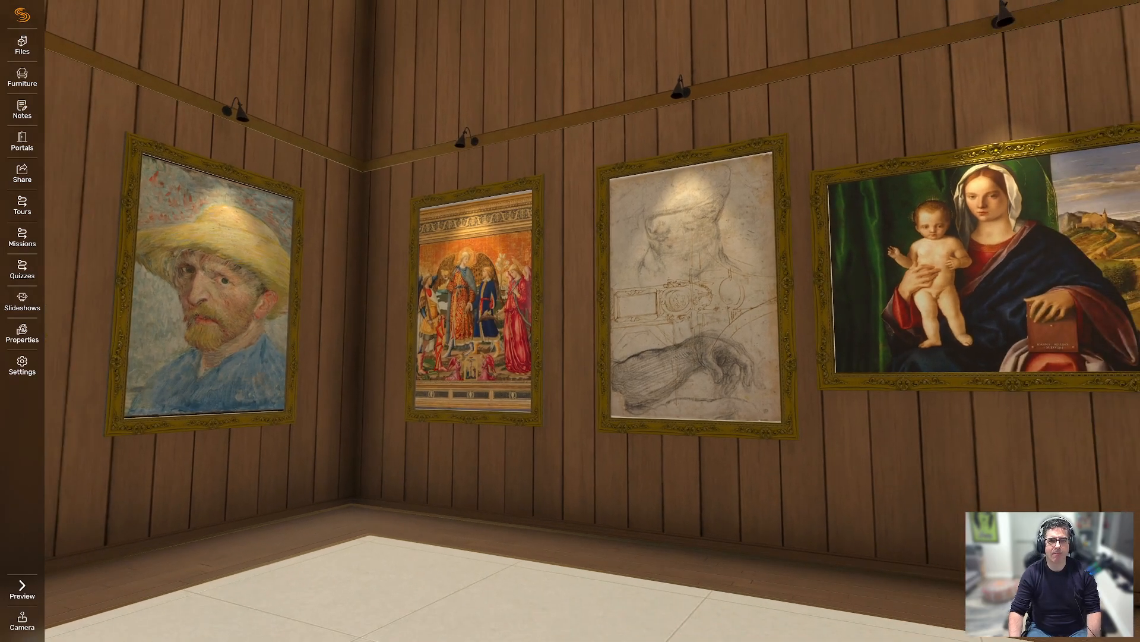
click(696, 288)
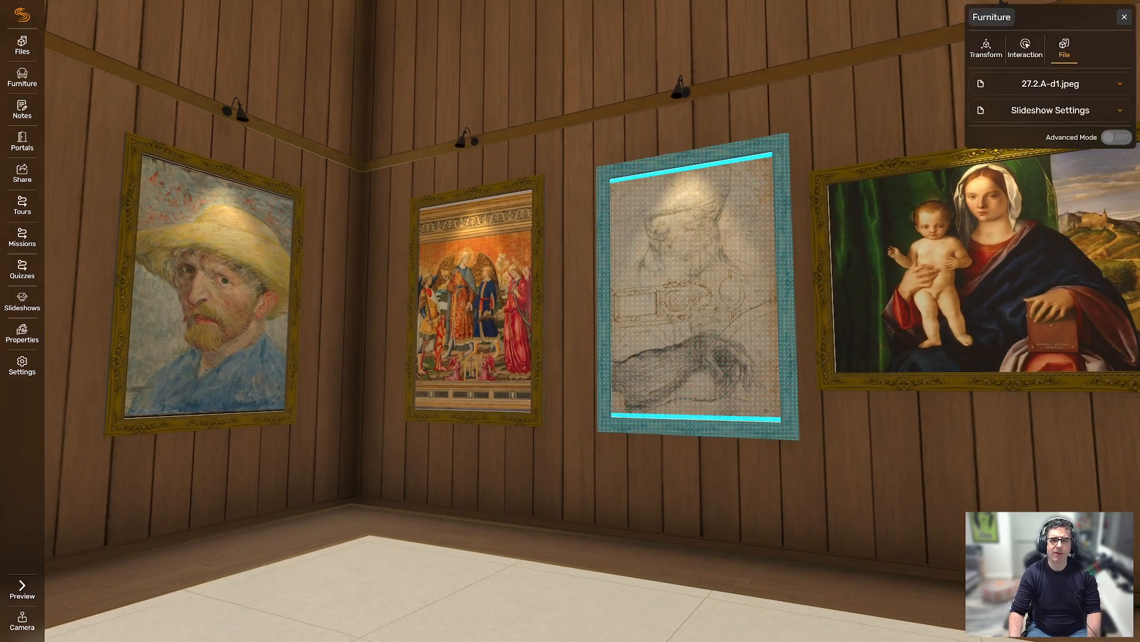
click(1050, 83)
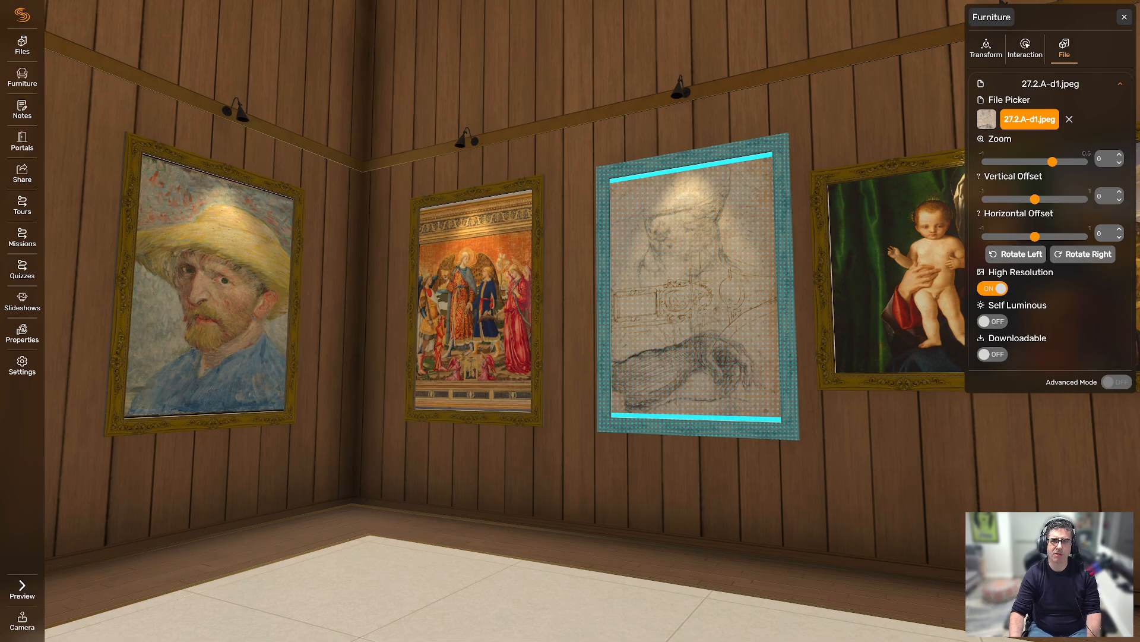
click(1030, 119)
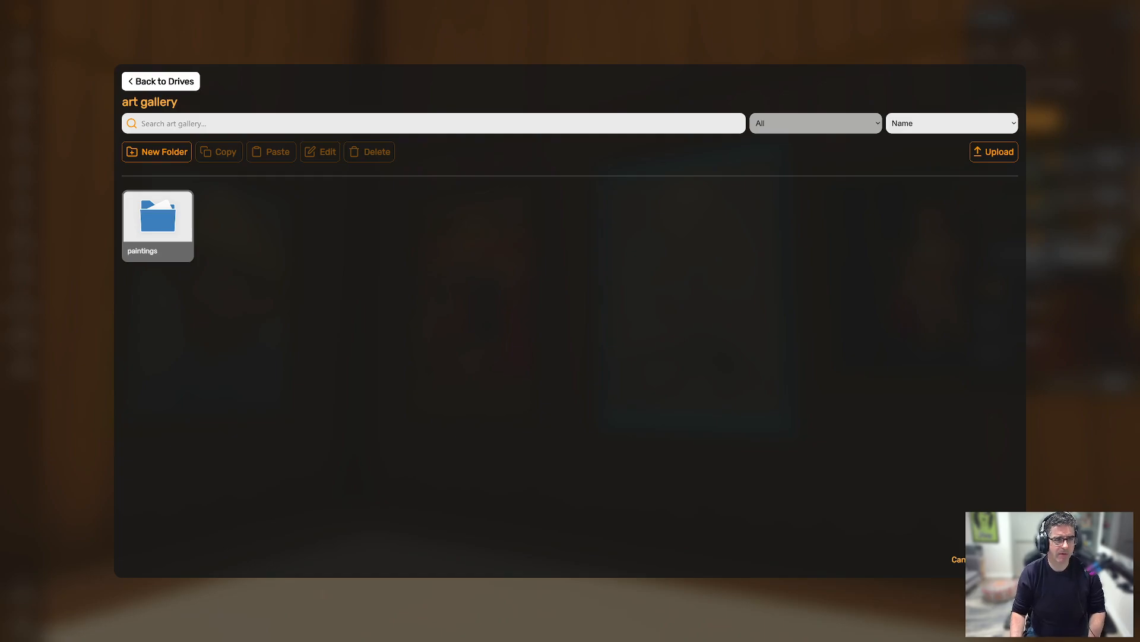
double_click(157, 221)
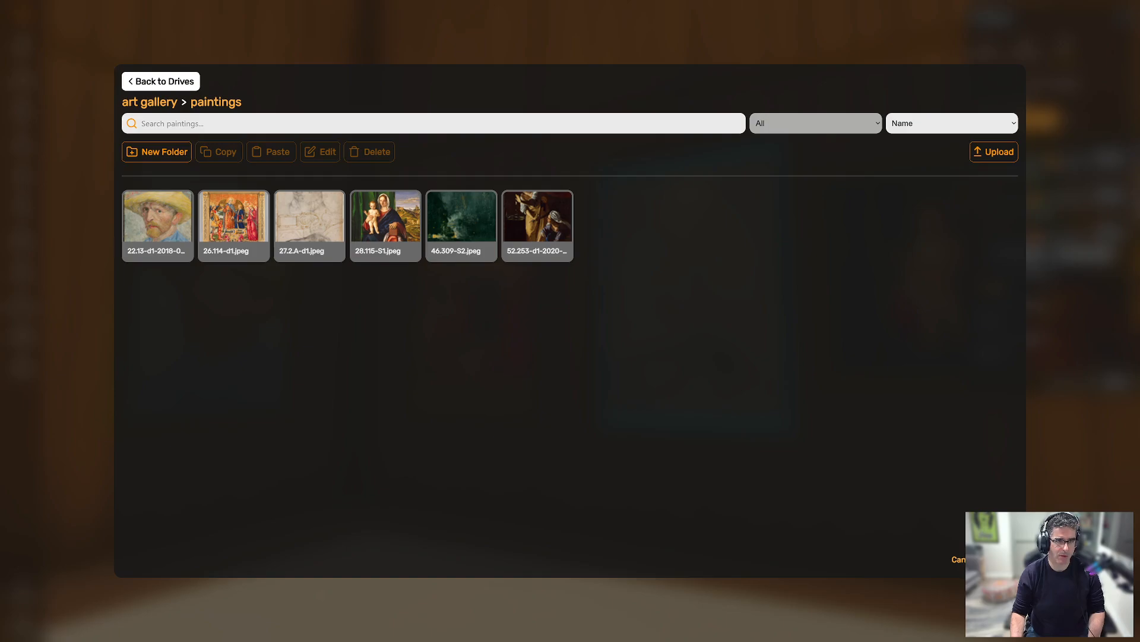
click(461, 225)
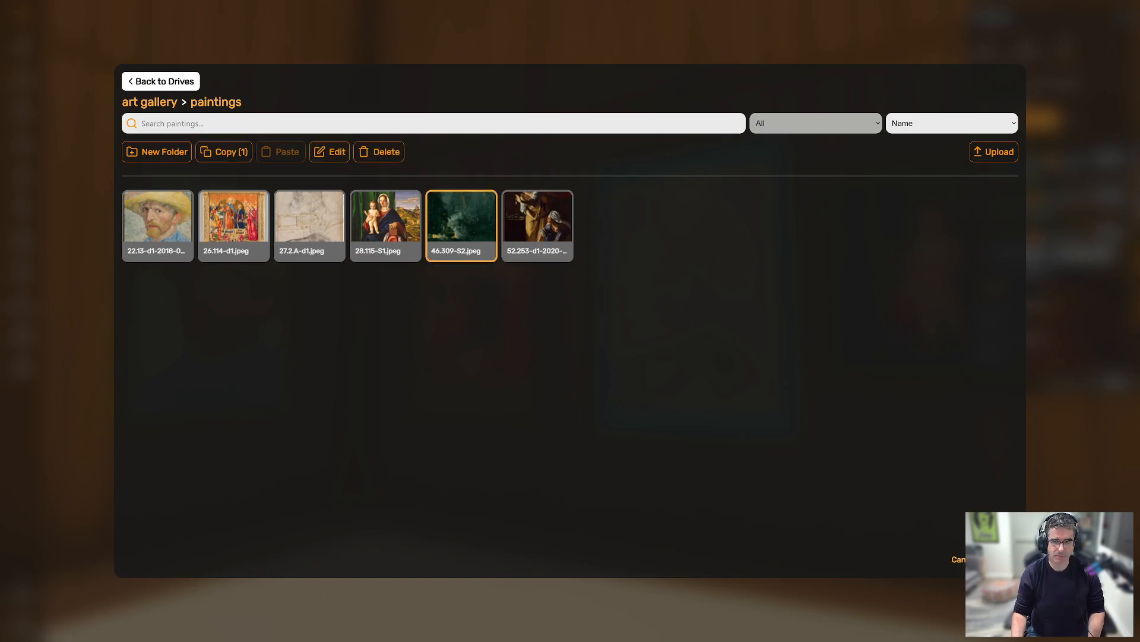
click(1001, 559)
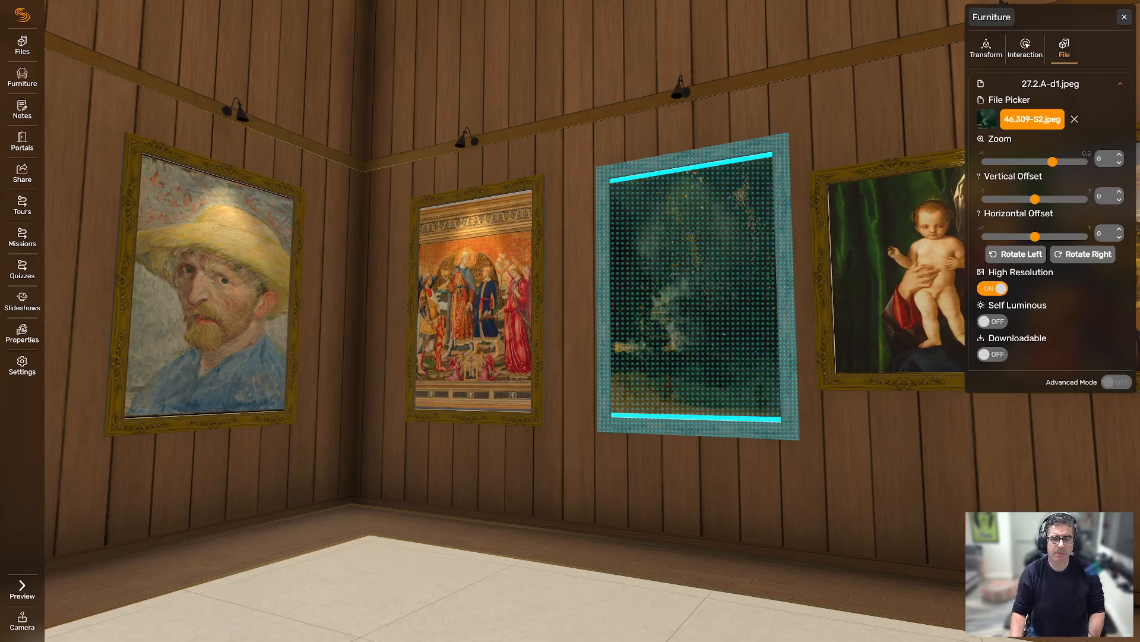
key(Escape)
Look over the wall of hung paintings and back away across the room to the low black platform.
key(Right)
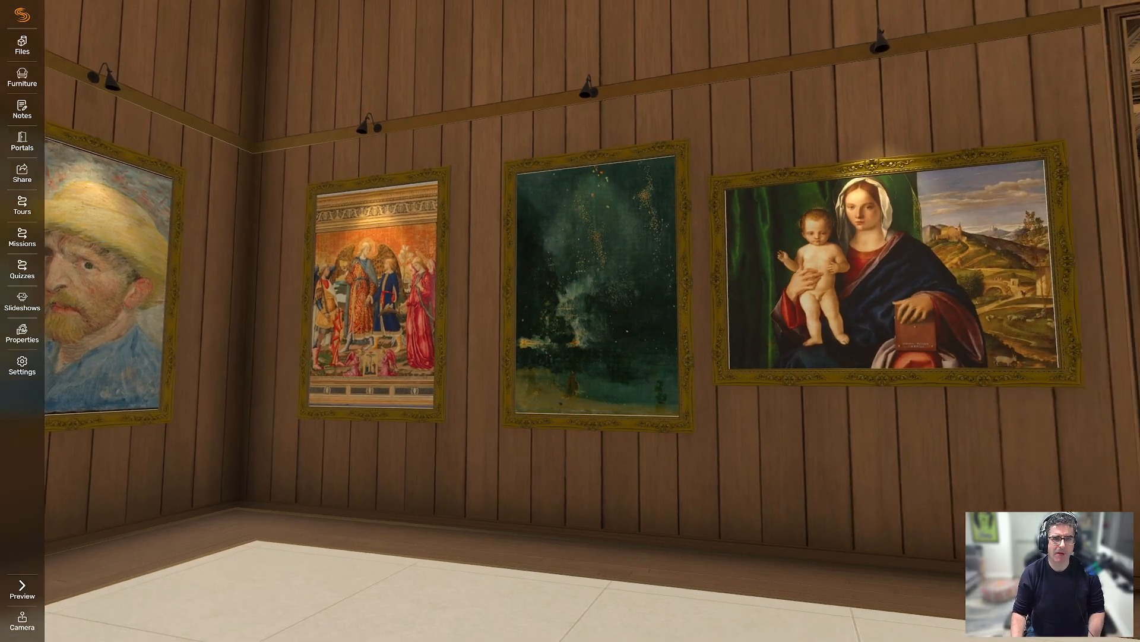
key(Left)
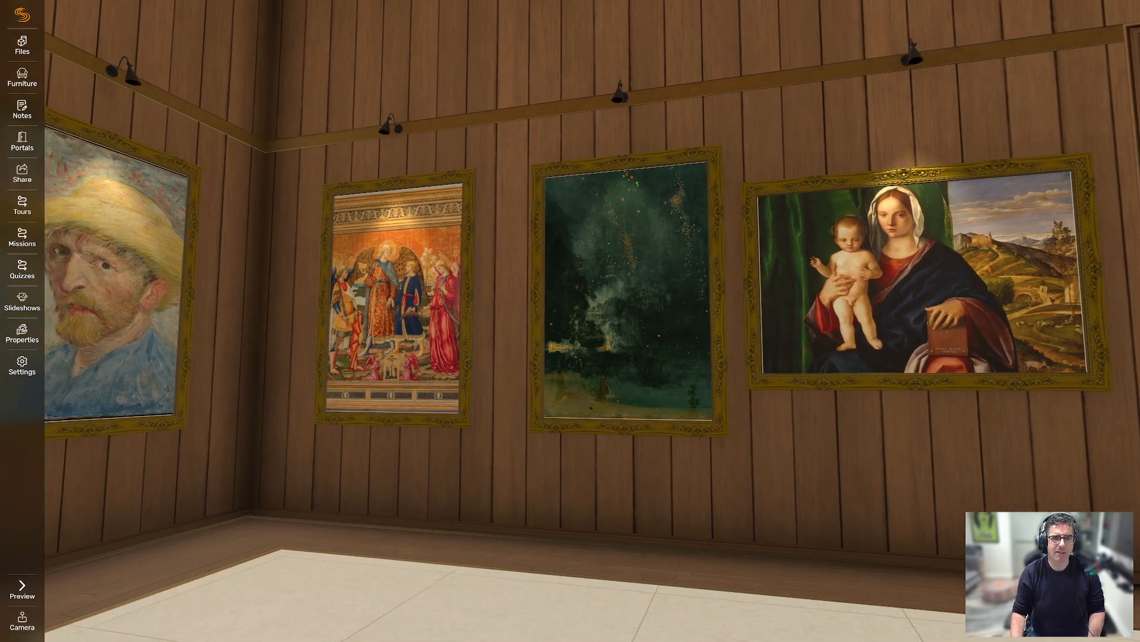
key(Down)
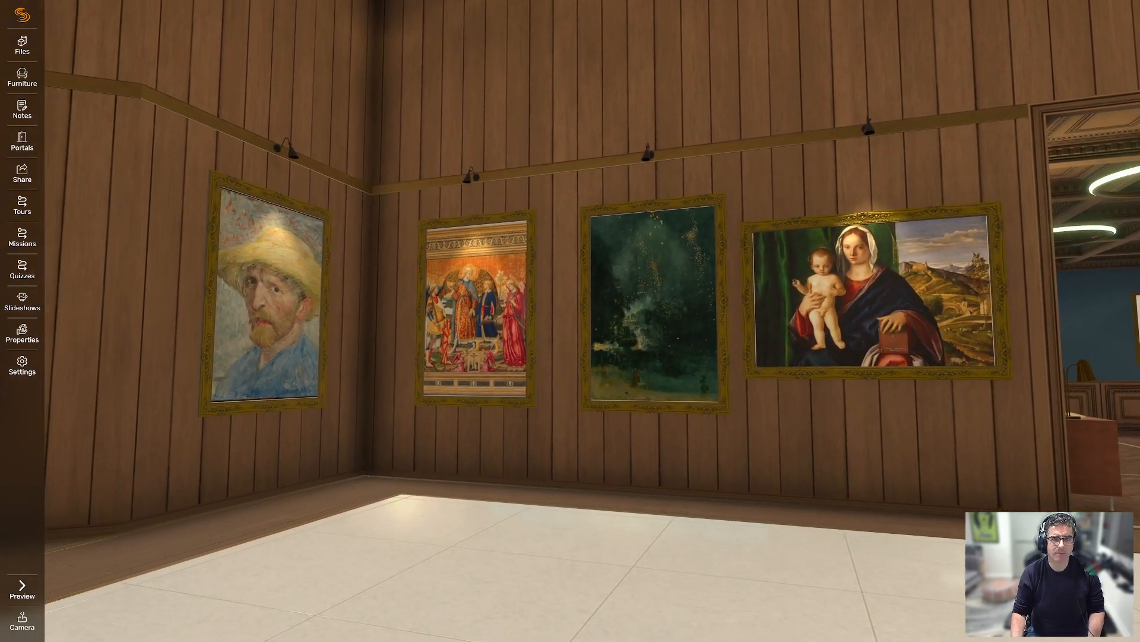
key(d)
key(w)
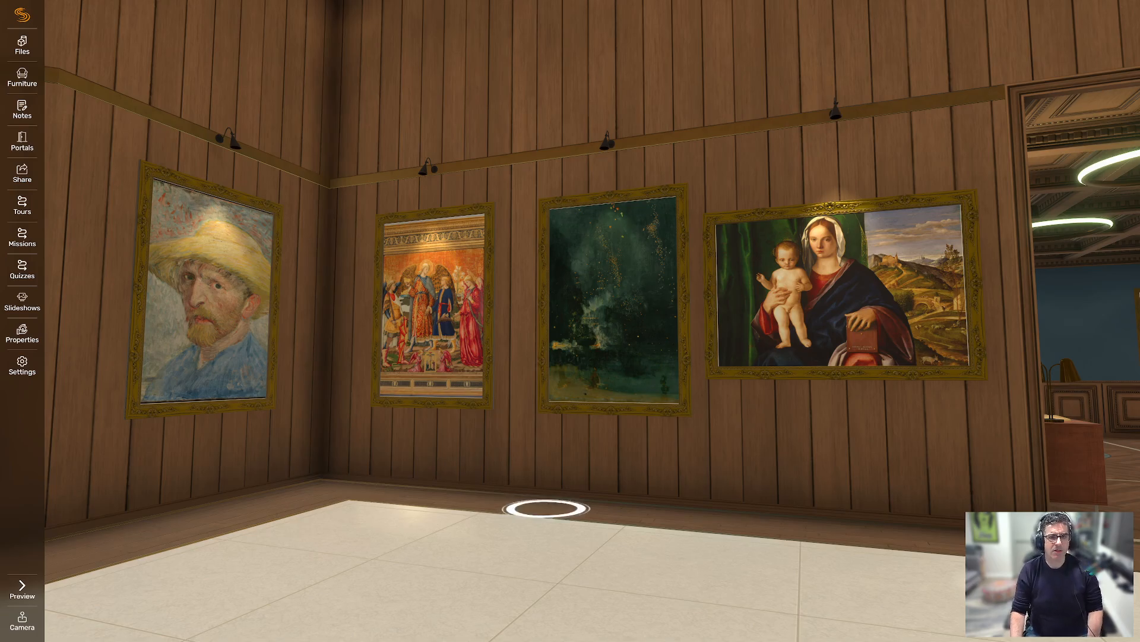
mouse_move(546, 508)
mouse_down()
mouse_move(202, 451)
mouse_move(440, 496)
mouse_move(579, 505)
mouse_move(569, 483)
mouse_move(452, 482)
mouse_move(511, 448)
mouse_move(511, 386)
mouse_up()
key(s)
key(s)
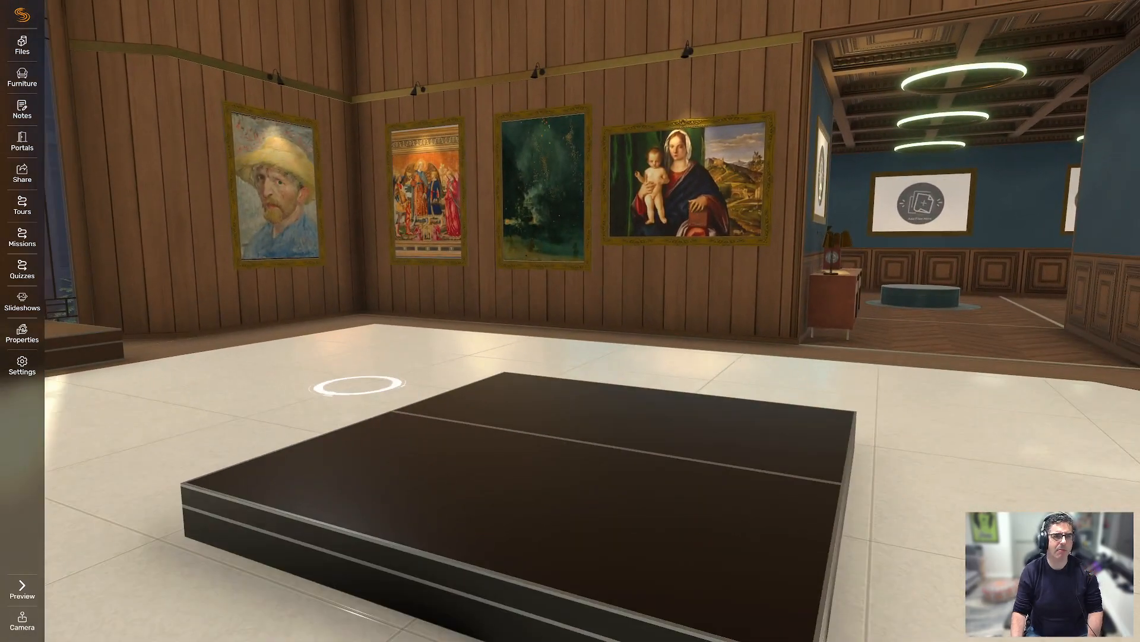
Create a new folder named "3d models" in the art gallery drive.
click(22, 45)
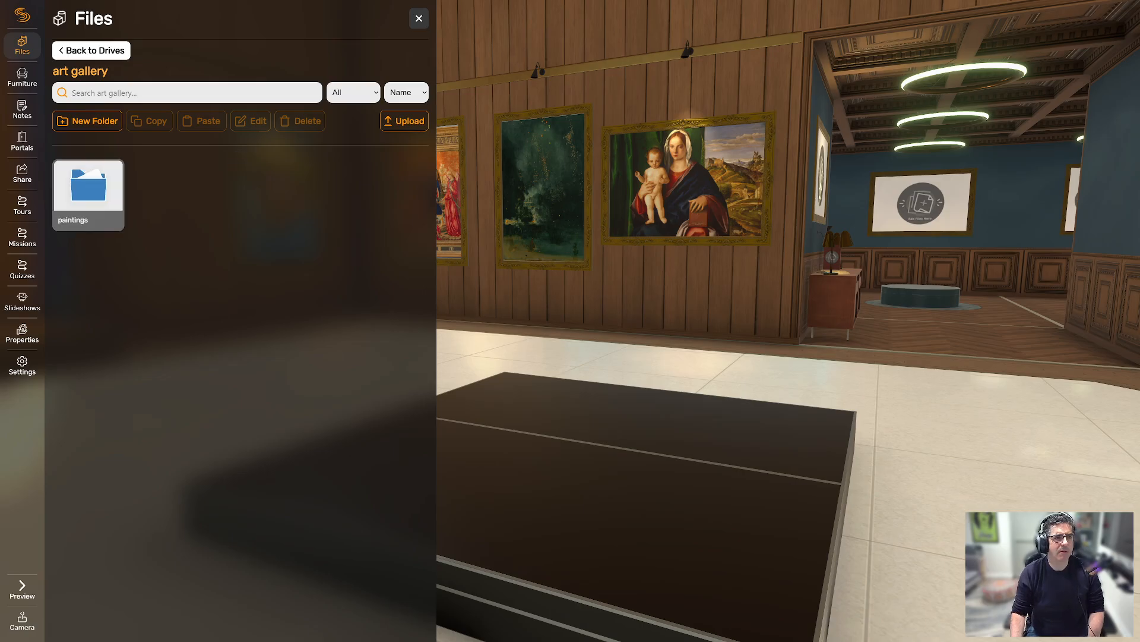
click(88, 121)
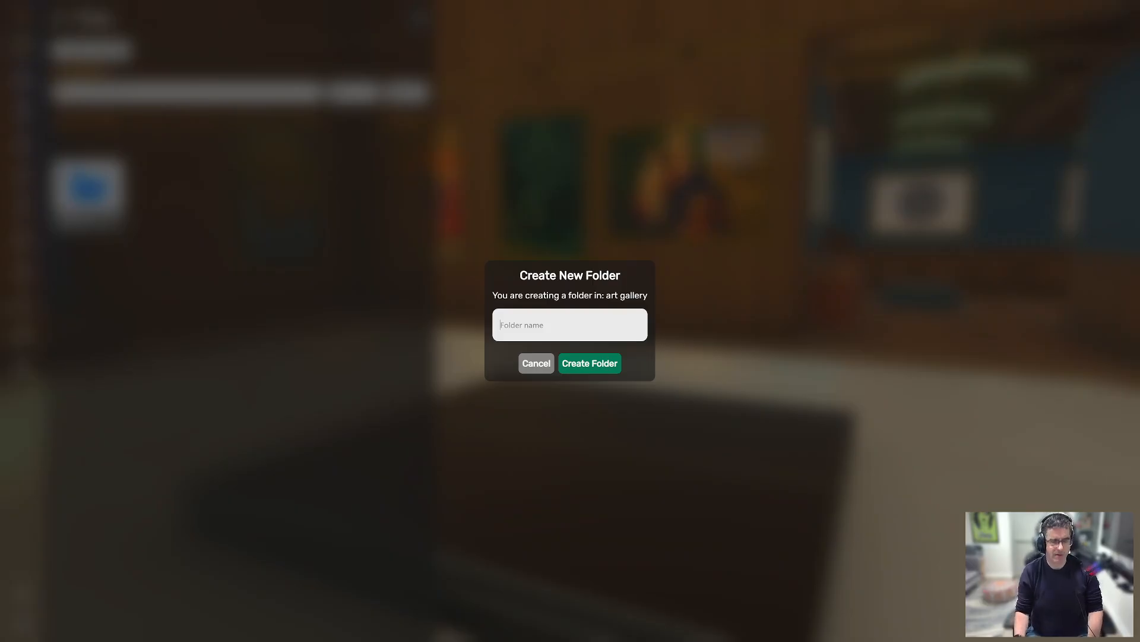
text(3d models)
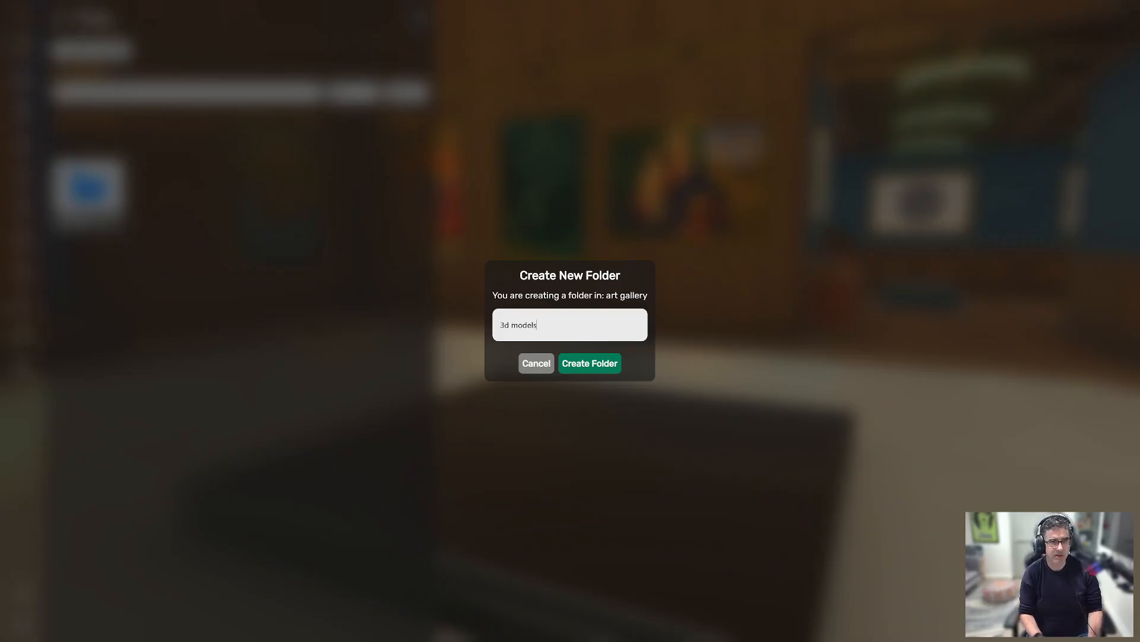
key(Return)
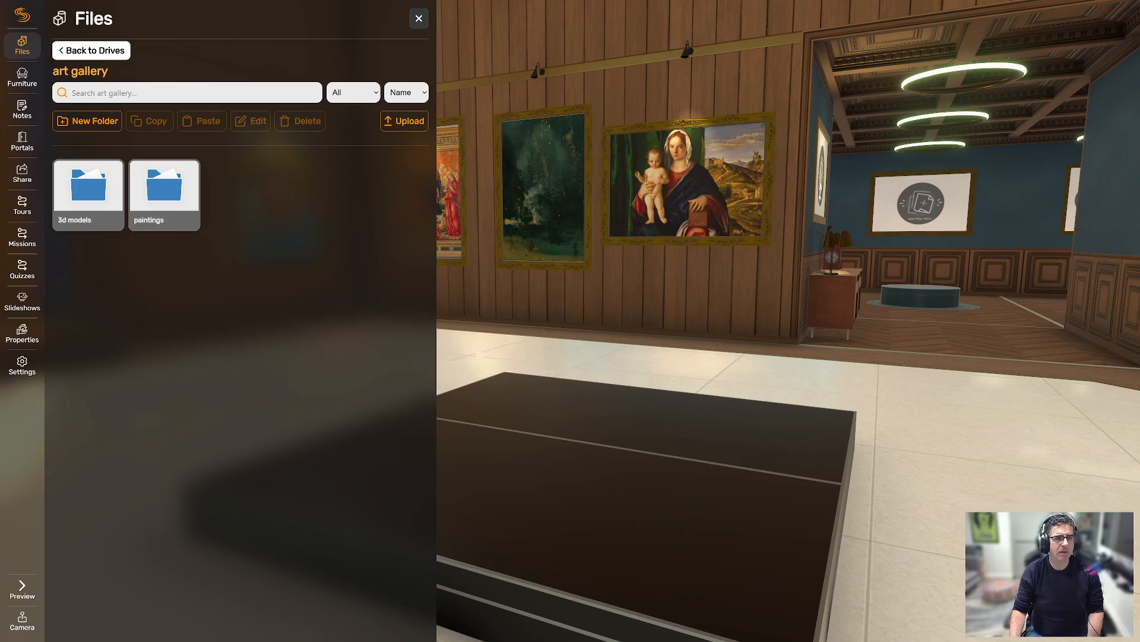
Upload AfricanDrum.glb, RomanSculptureOfAWomanWithDarkHair.glb and TheHammerman.glb from DIA_Example Gallery's 3D Models folder into the 3d models folder.
double_click(88, 190)
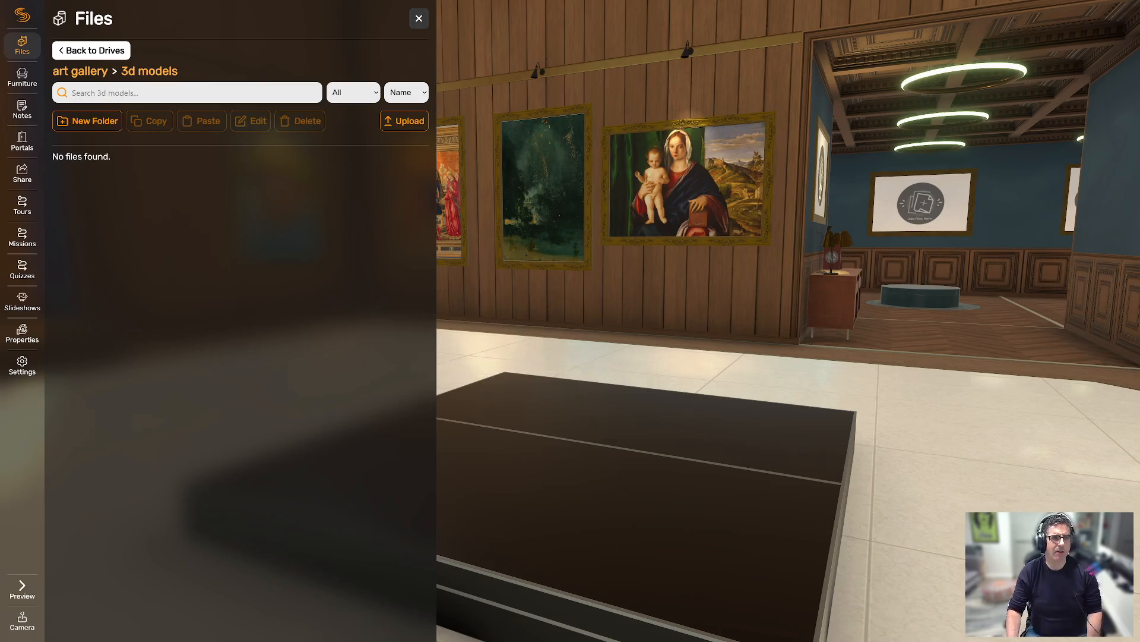
click(404, 121)
click(569, 332)
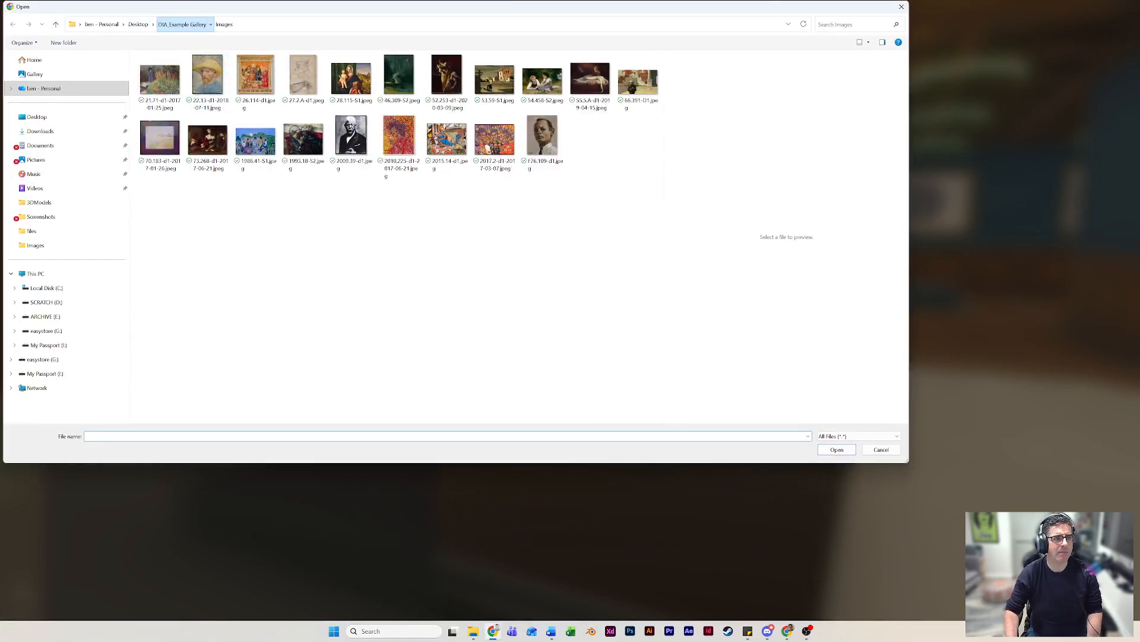
click(182, 23)
double_click(167, 71)
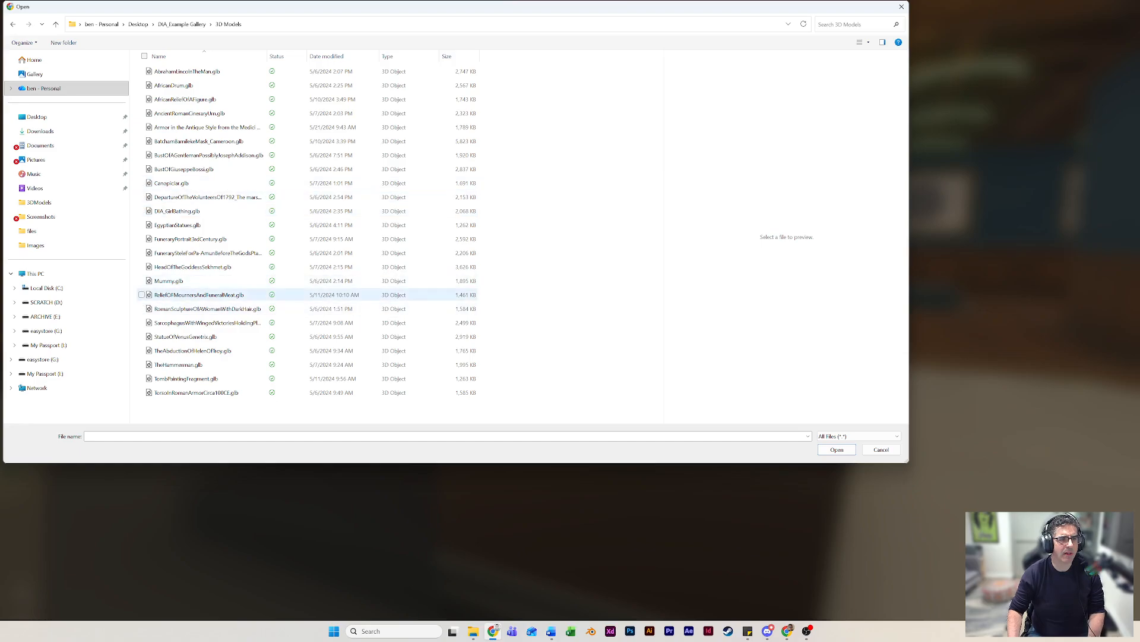
click(207, 308)
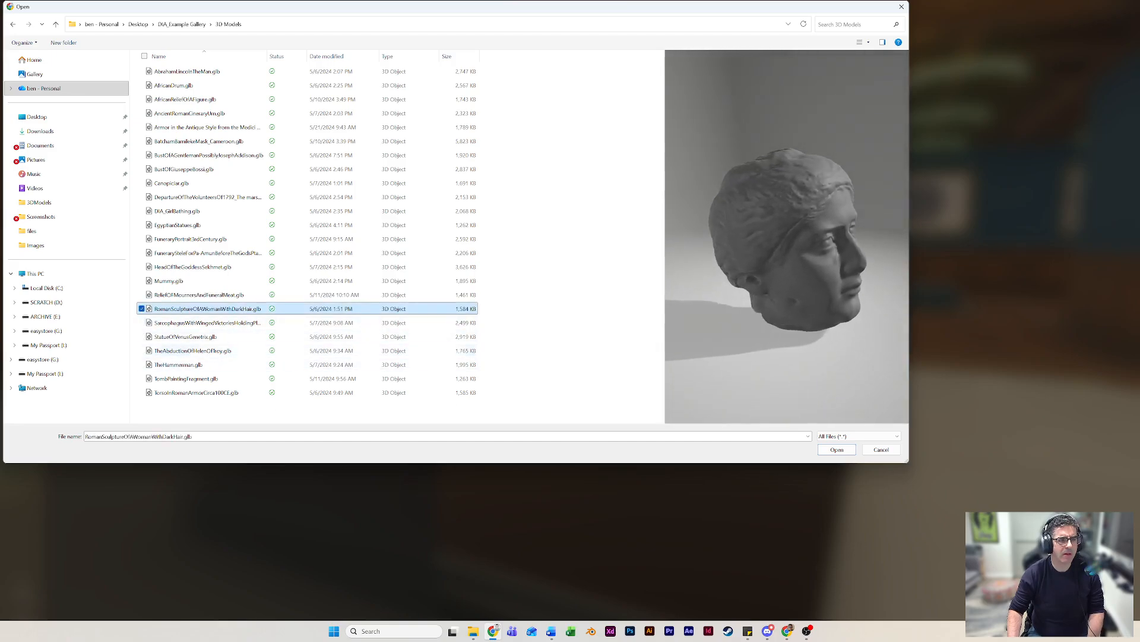
ctrl+click(178, 365)
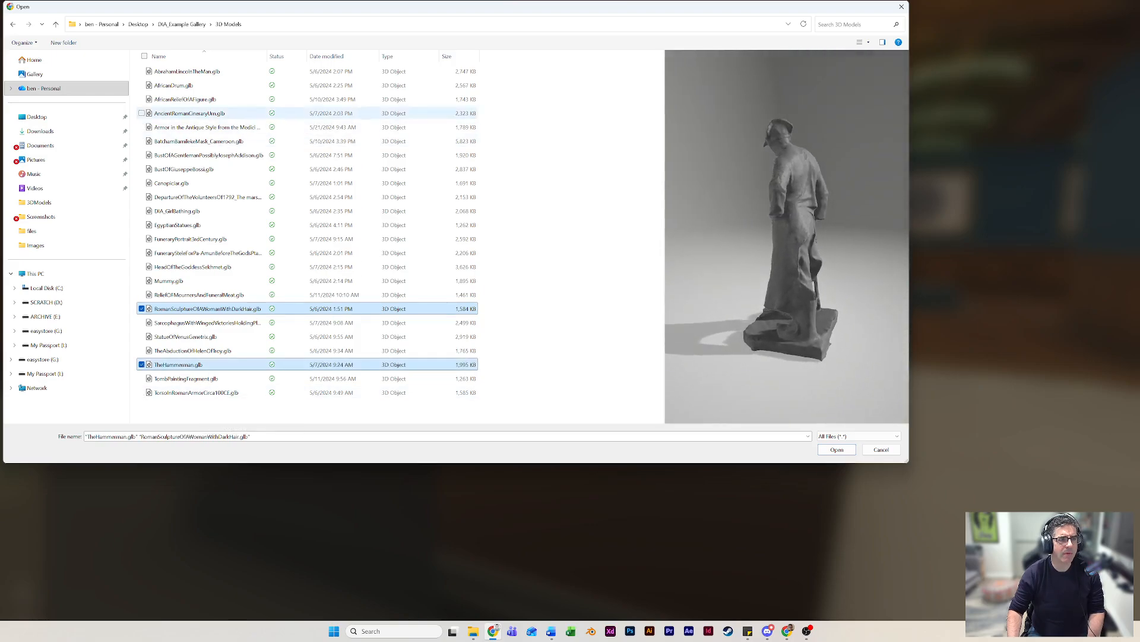
ctrl+click(174, 85)
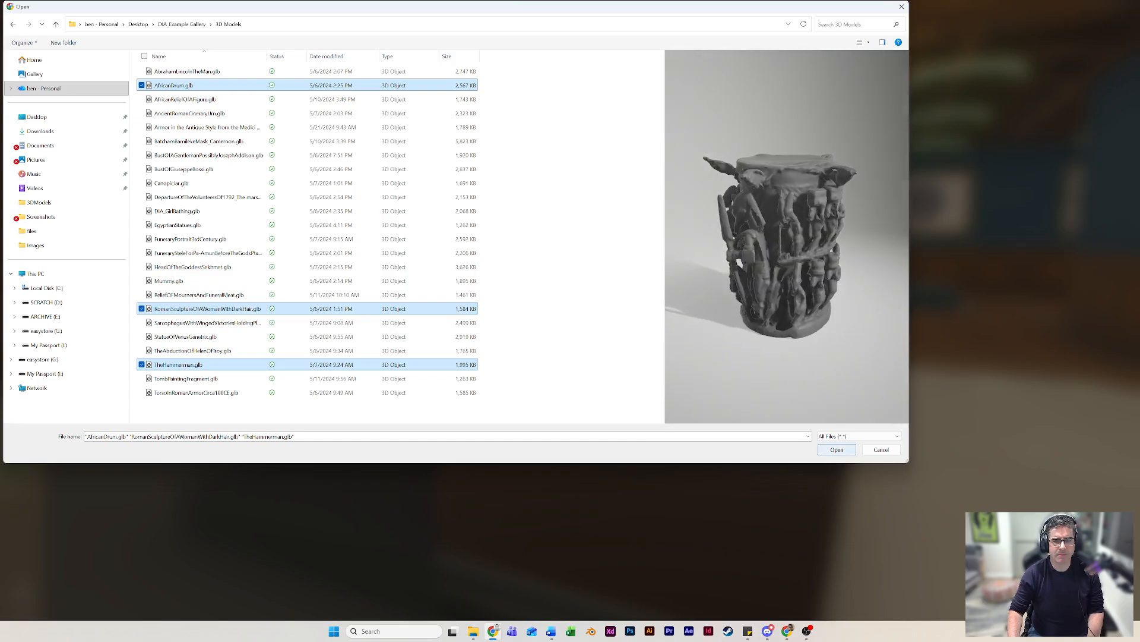
click(837, 450)
click(570, 428)
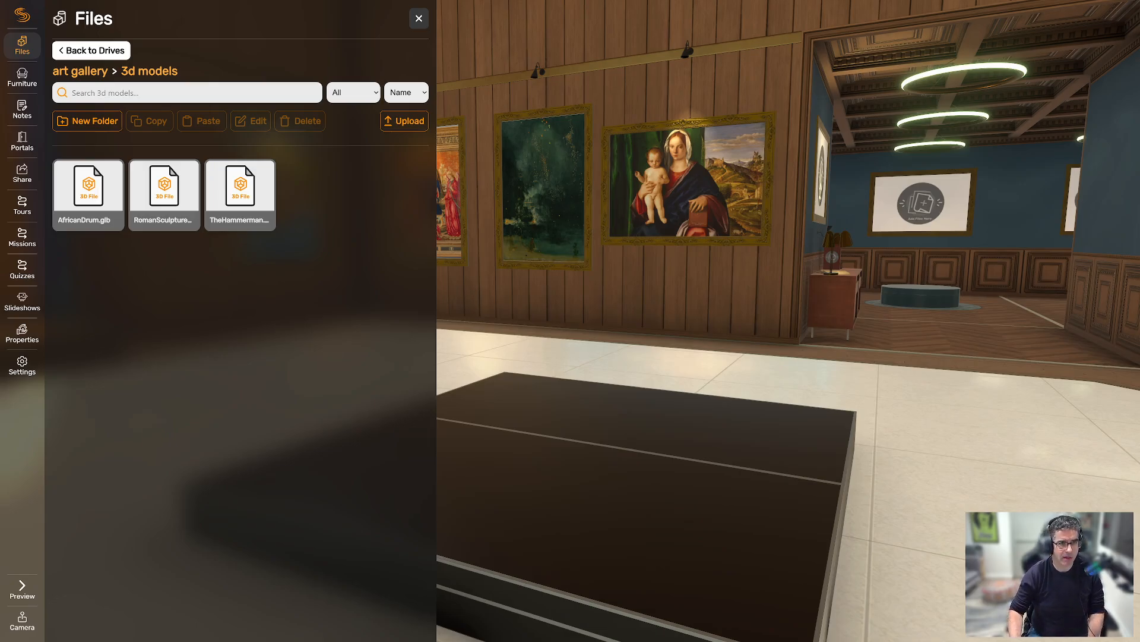
Place TheHammerman 3D model from the 3d models folder on the low black platform and close the file browser.
click(240, 194)
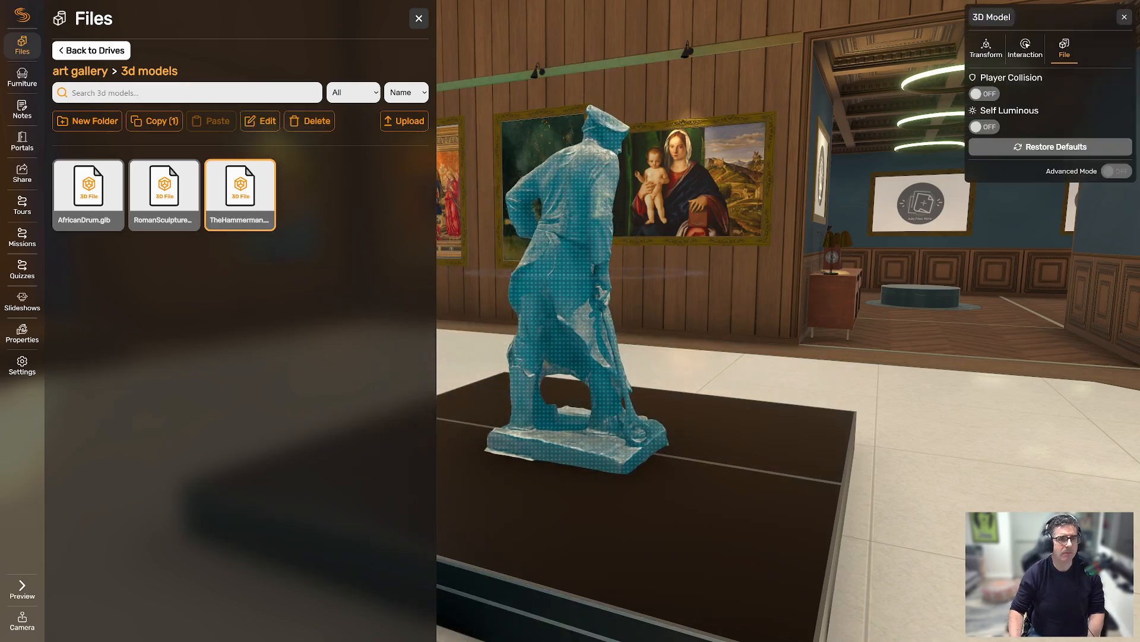
click(419, 19)
click(299, 364)
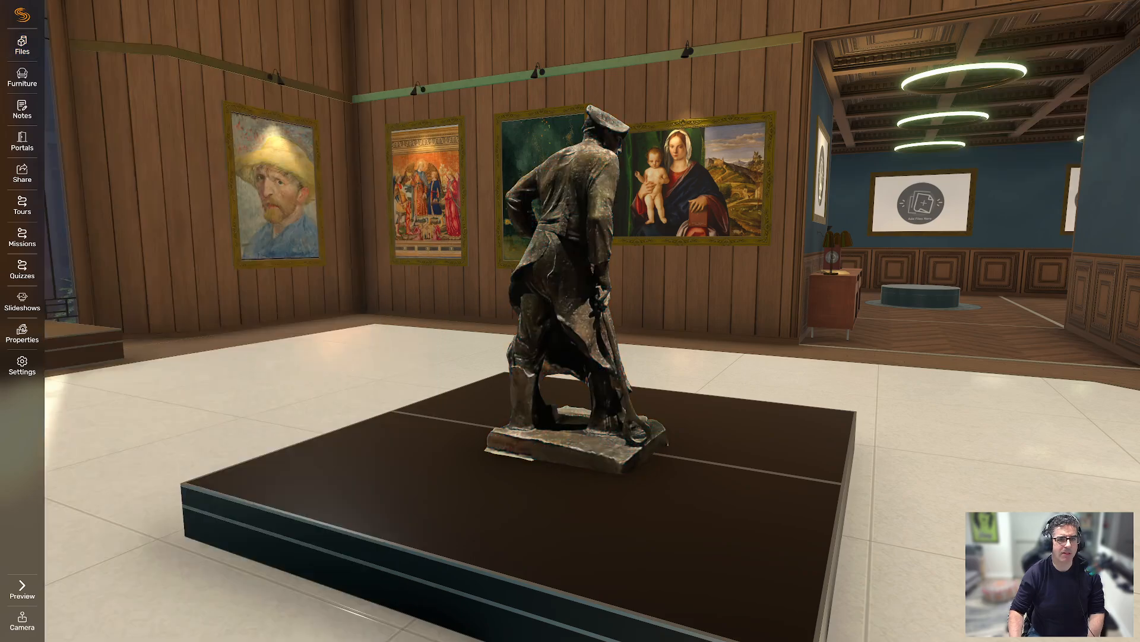
key(d)
key(d)
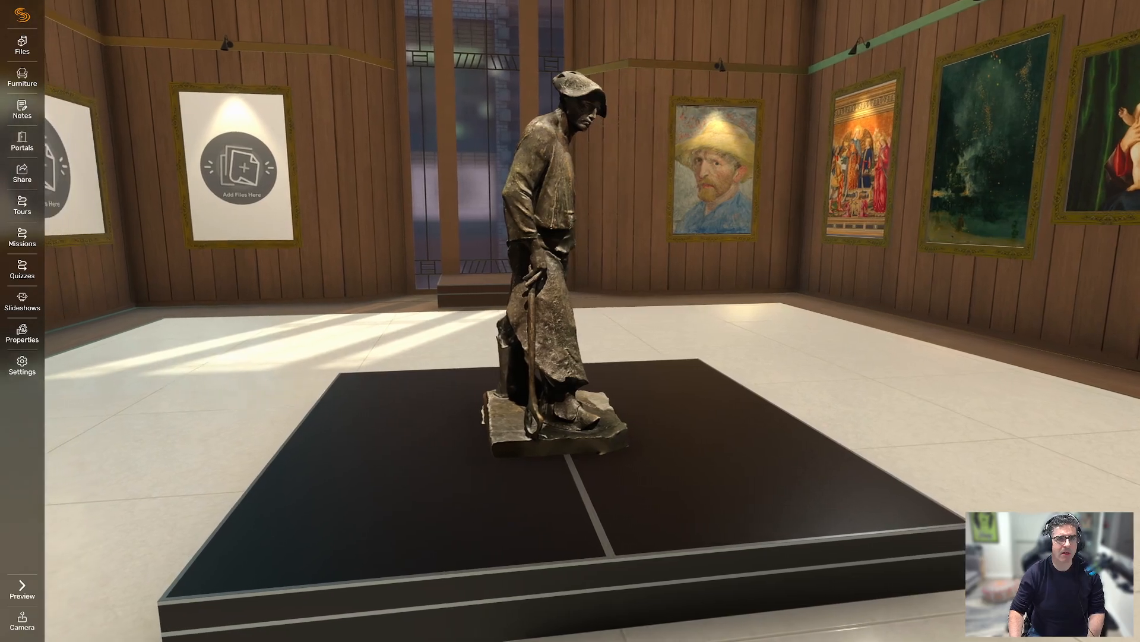
Move the hammerman statue from the black platform onto the small plinth in front of the window.
click(552, 268)
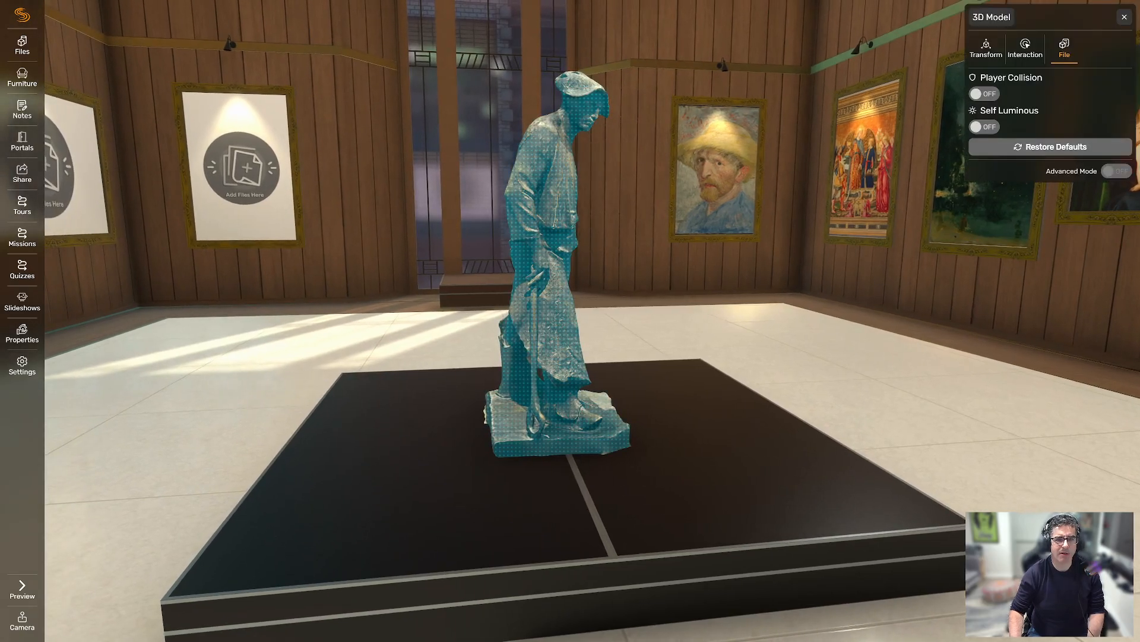
drag(552, 268, 499, 226)
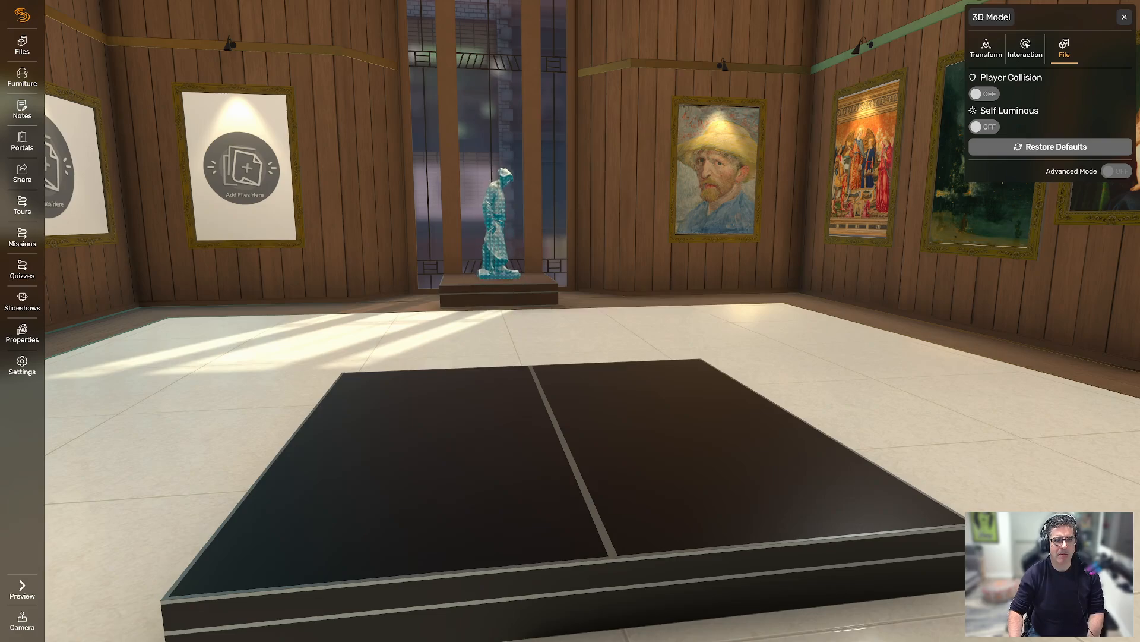
key(w)
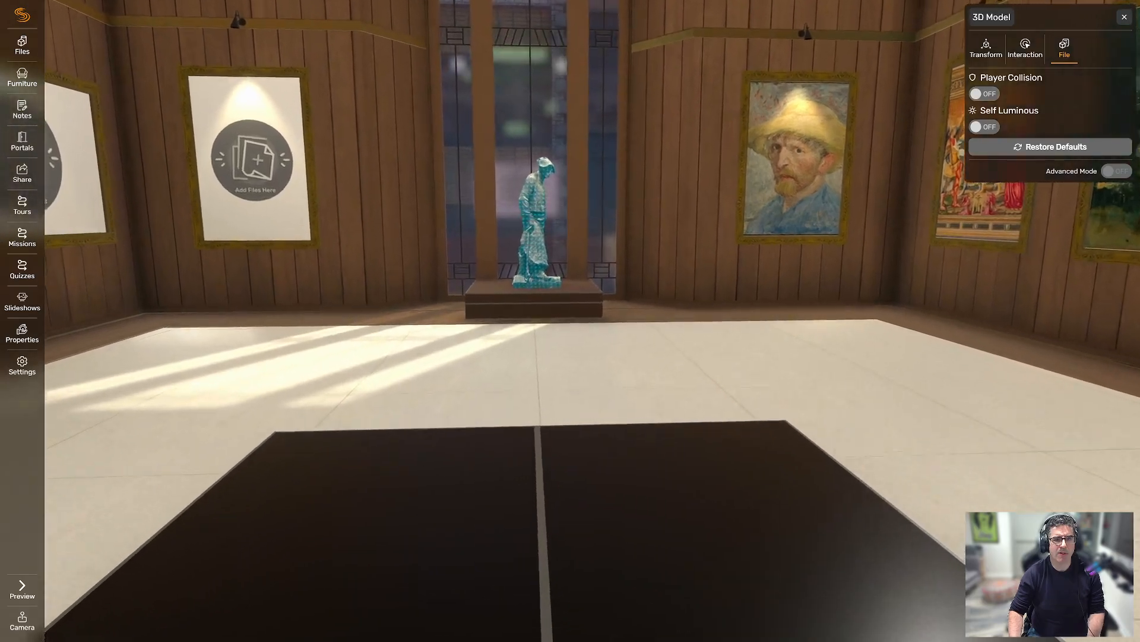
key(w)
key(d)
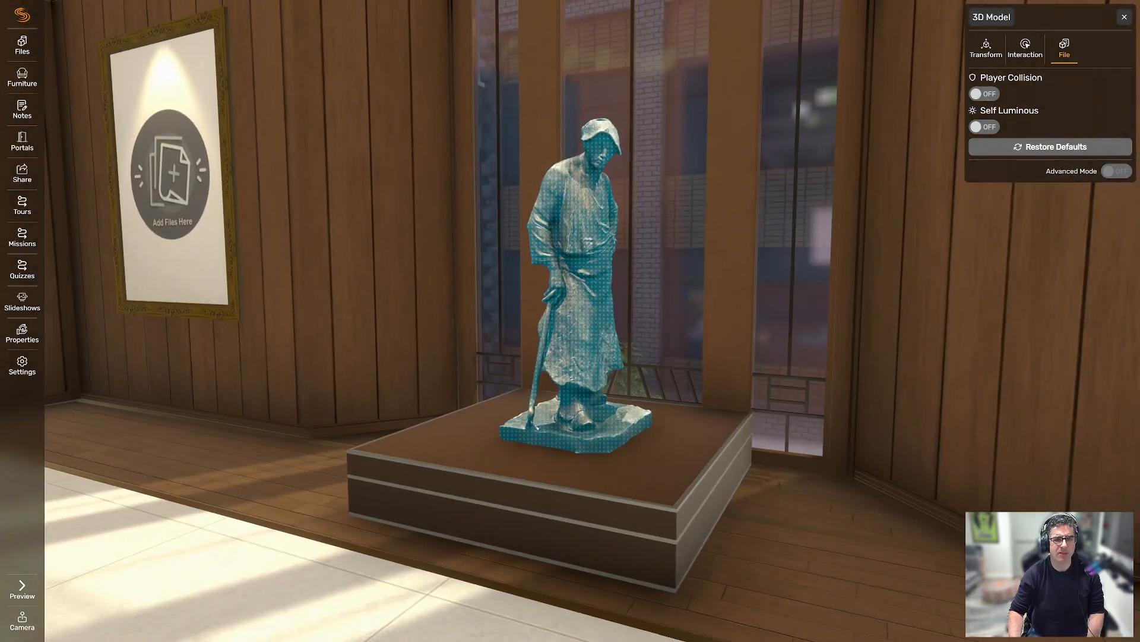
key(s)
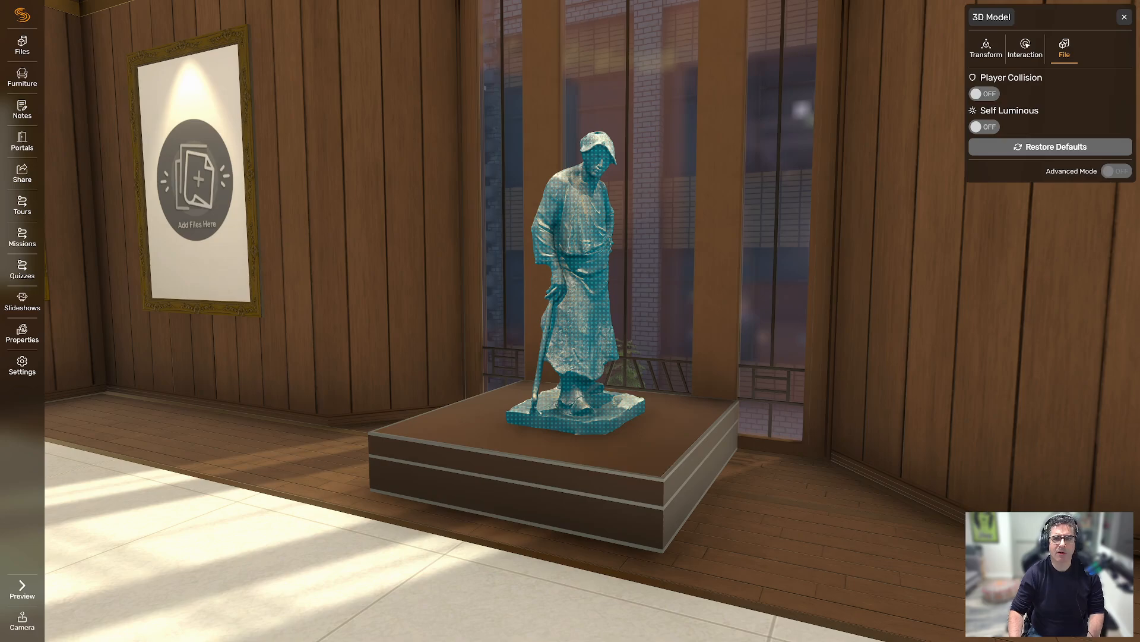
Rotate the hammerman statue on the window plinth to 42 degrees and close its settings.
click(986, 49)
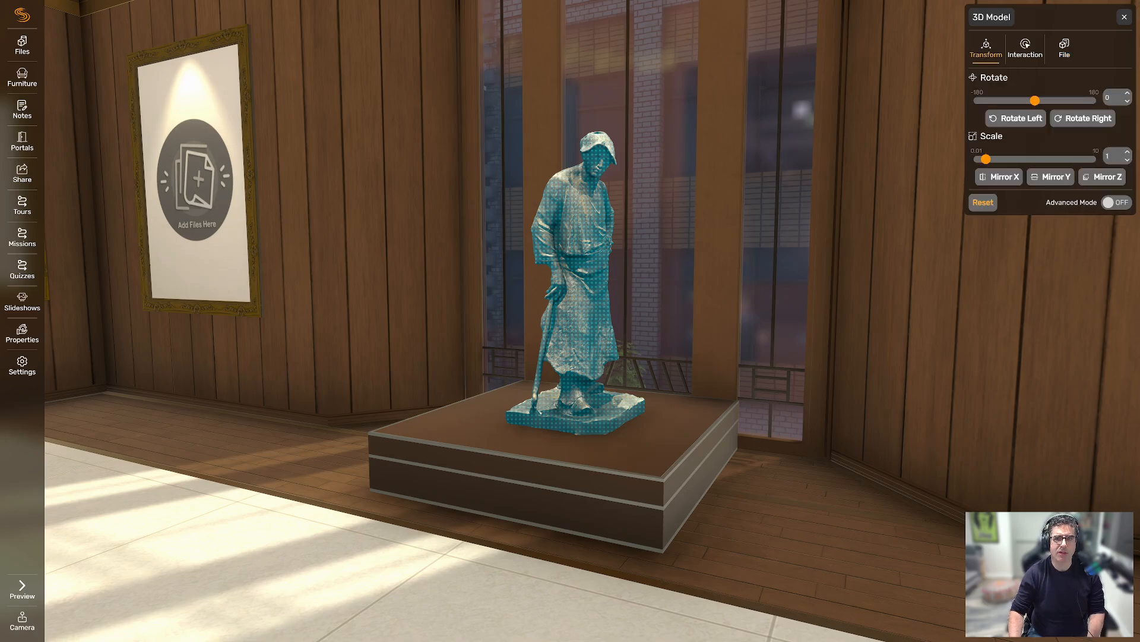
click(1083, 118)
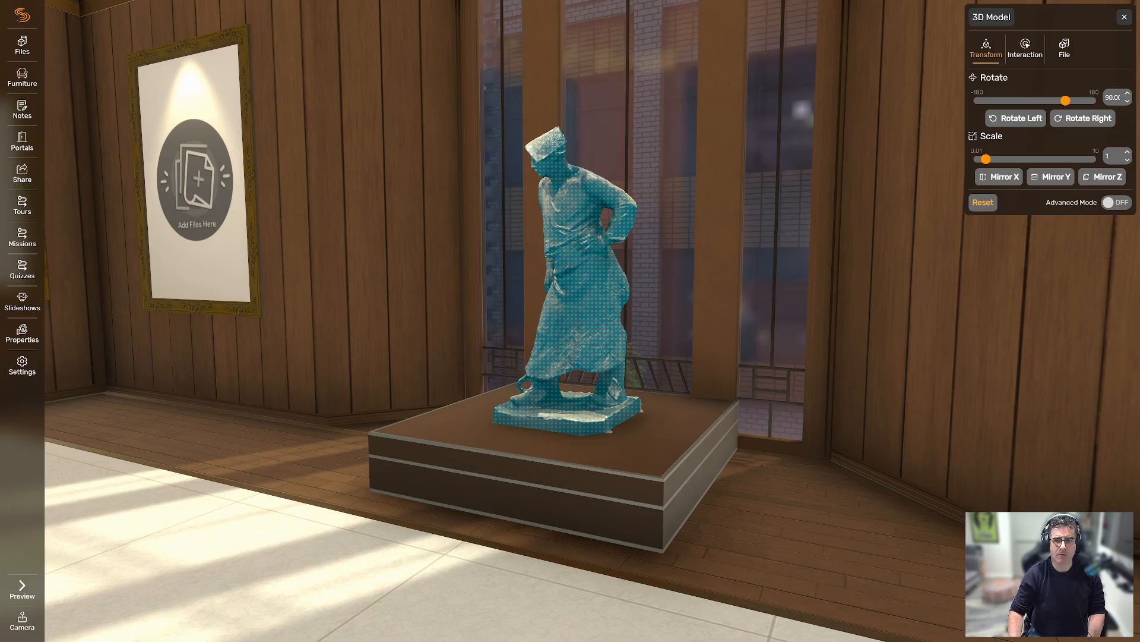
drag(1066, 101, 1049, 101)
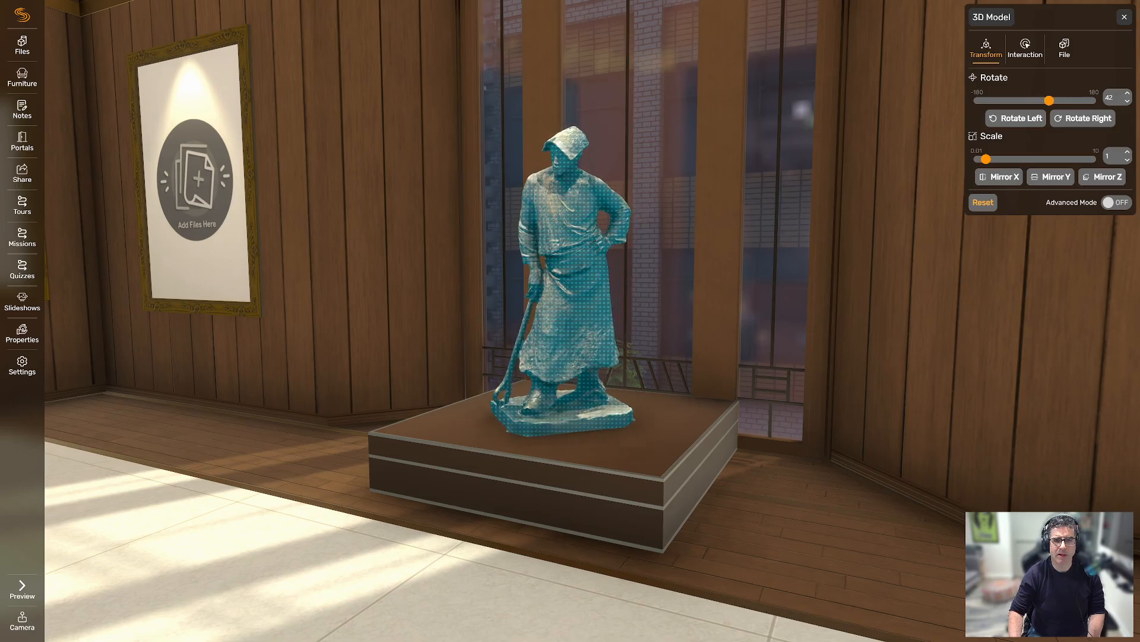
key(Escape)
key(a)
key(w)
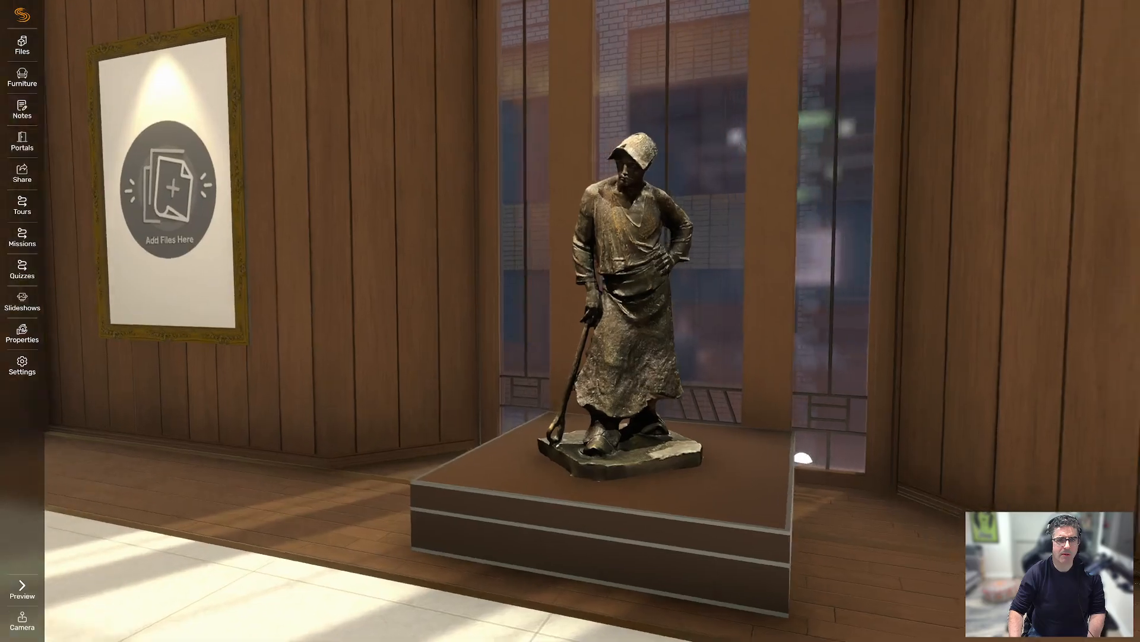
key(s)
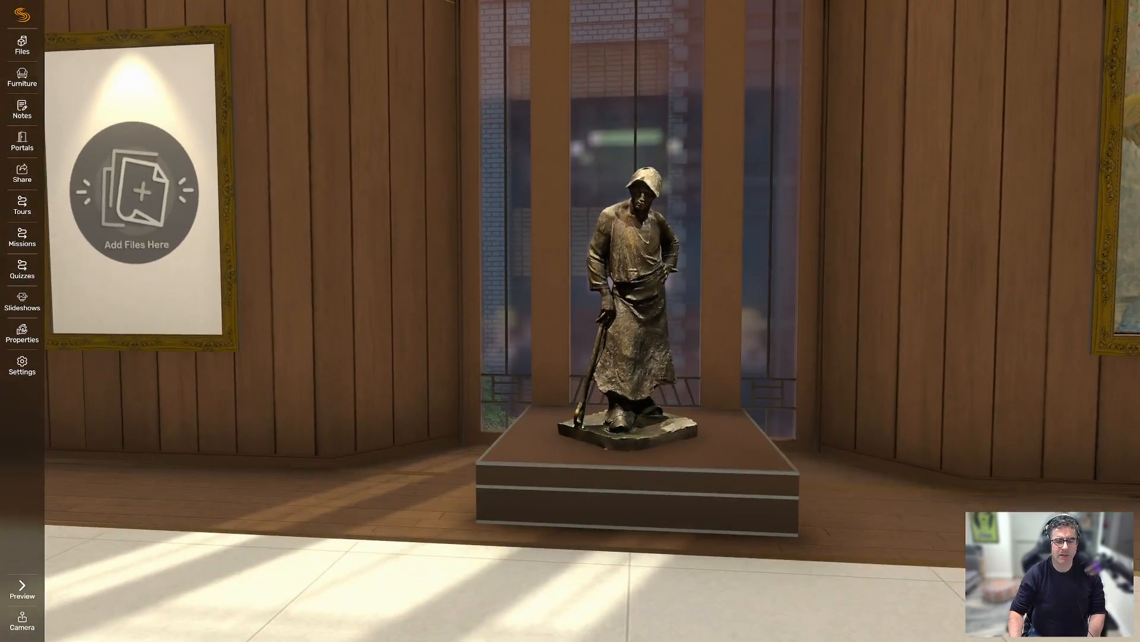
Place the RomanSculpture model from the 3d models folder on the low black platform.
key(s)
key(a)
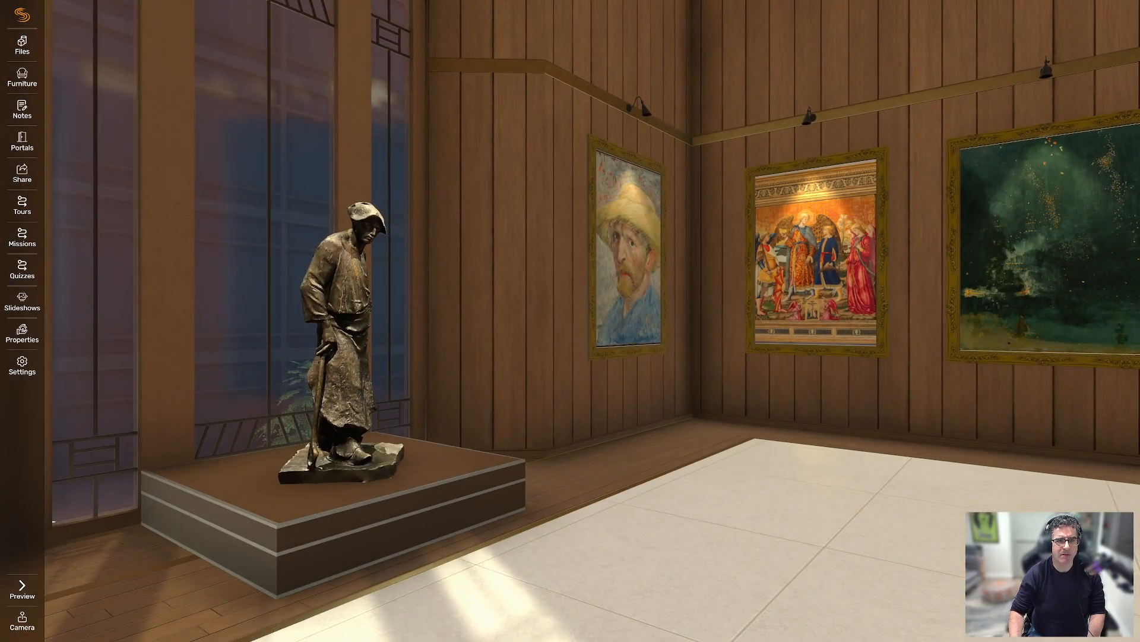
key(d)
key(s)
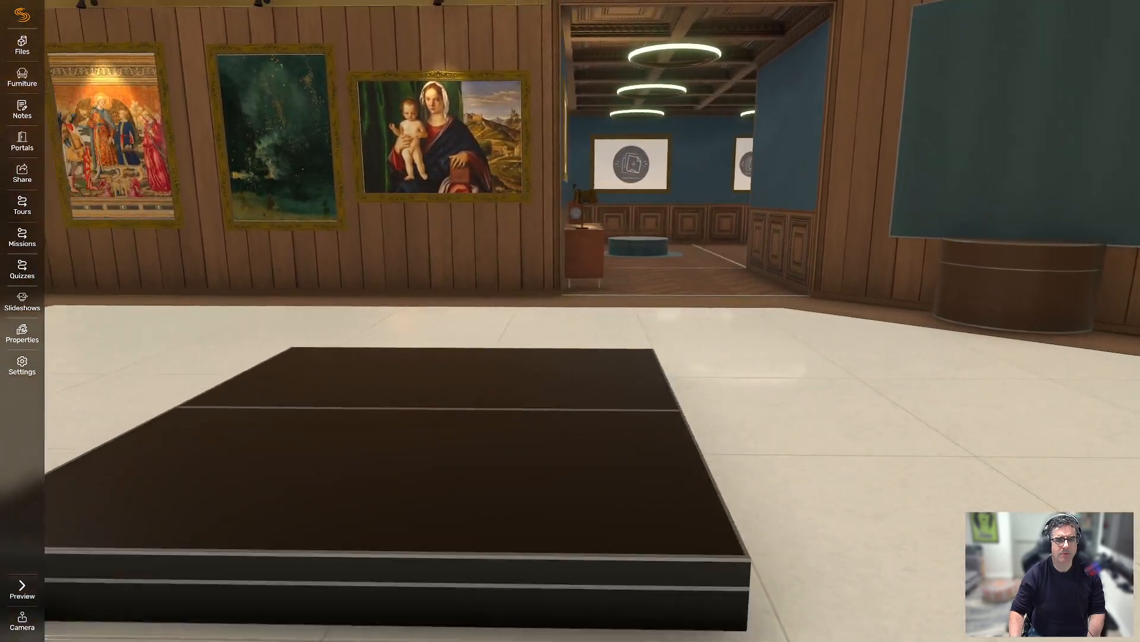
click(22, 45)
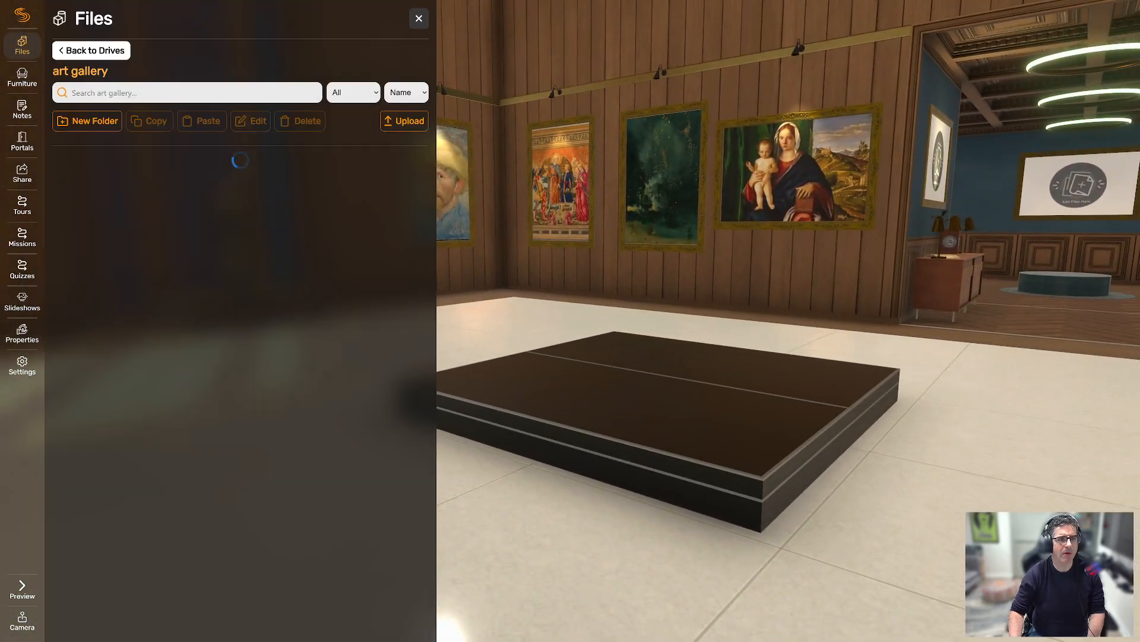
double_click(88, 193)
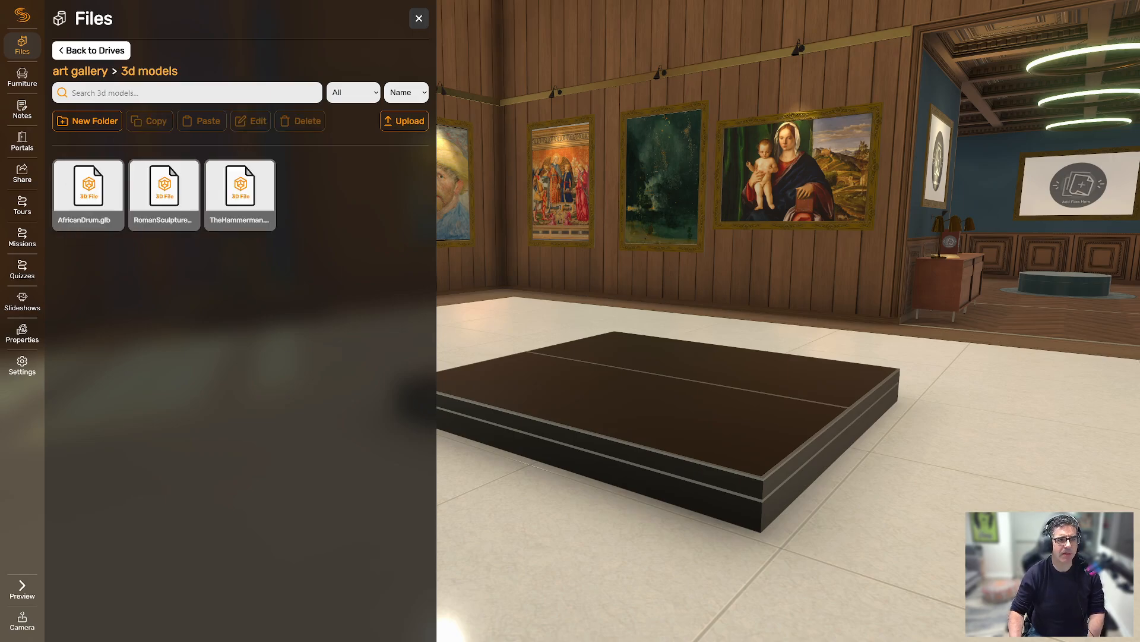
drag(163, 195, 763, 395)
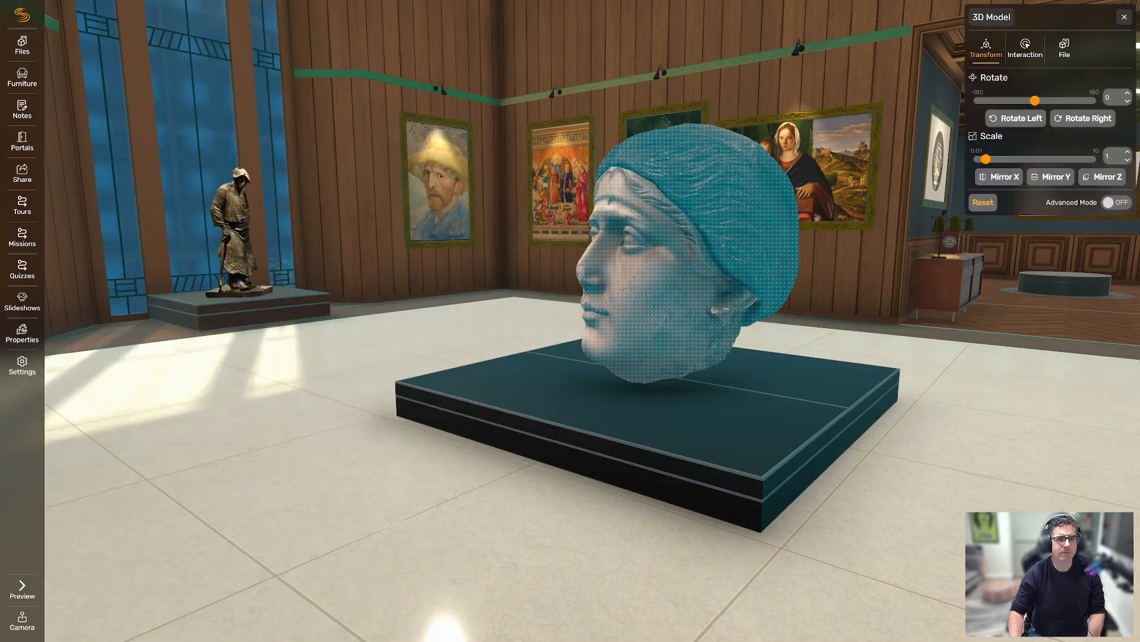
Shrink the Roman head to a scale of 0.19 and set it down on the black platform.
key(Escape)
key(a)
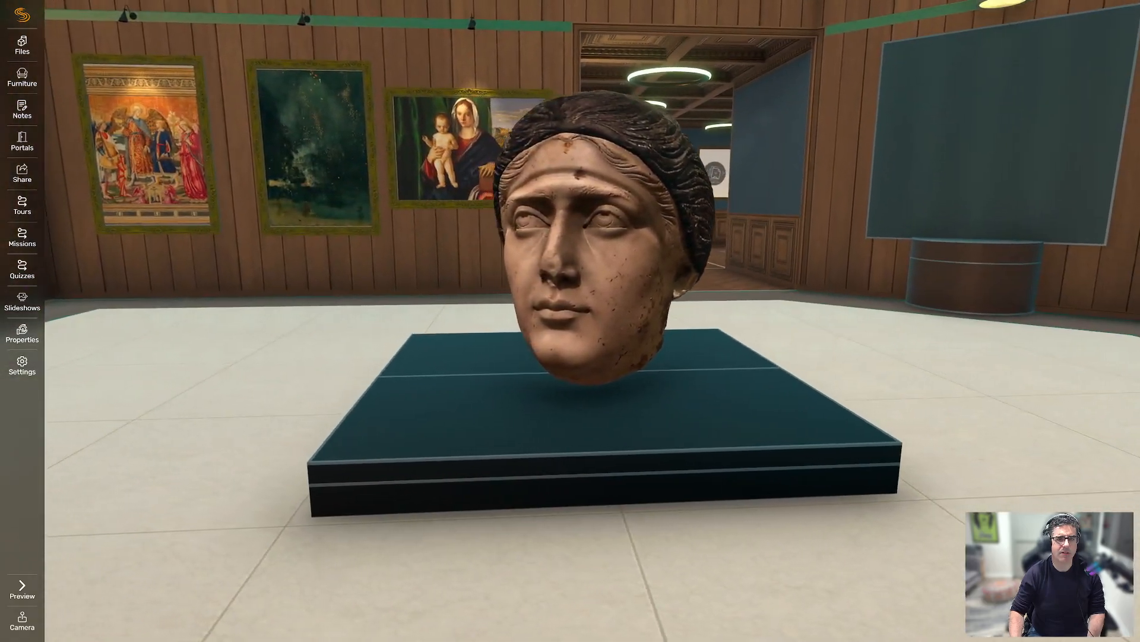
key(a)
click(760, 256)
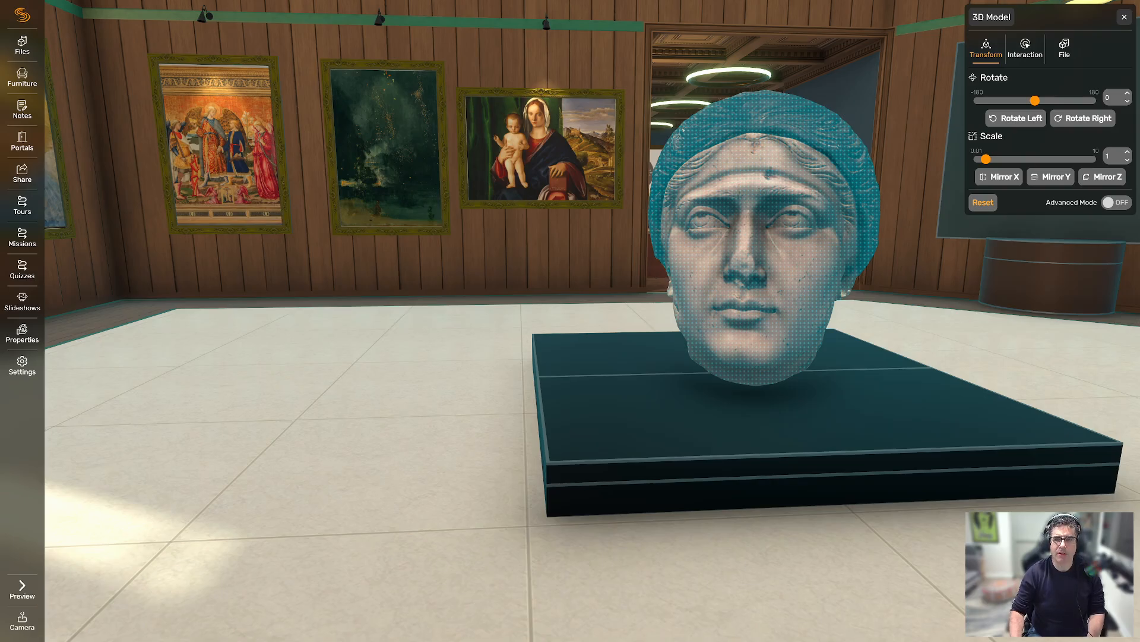
scroll(759, 236, up, 2)
scroll(760, 235, down, 15)
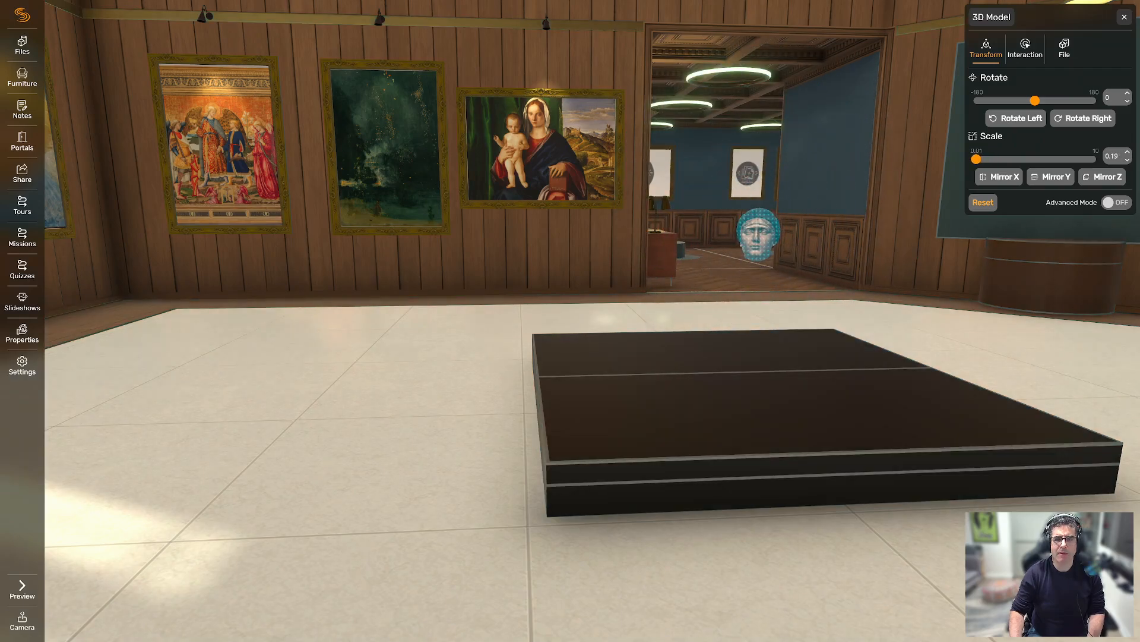
mouse_move(759, 235)
mouse_down()
mouse_move(753, 352)
mouse_move(340, 341)
mouse_move(48, 351)
mouse_move(547, 321)
mouse_move(344, 318)
mouse_move(879, 312)
mouse_move(870, 365)
mouse_up()
Move the Roman head from the black platform onto the half-round plinth in front of the dark green panel.
key(a)
key(d)
key(d)
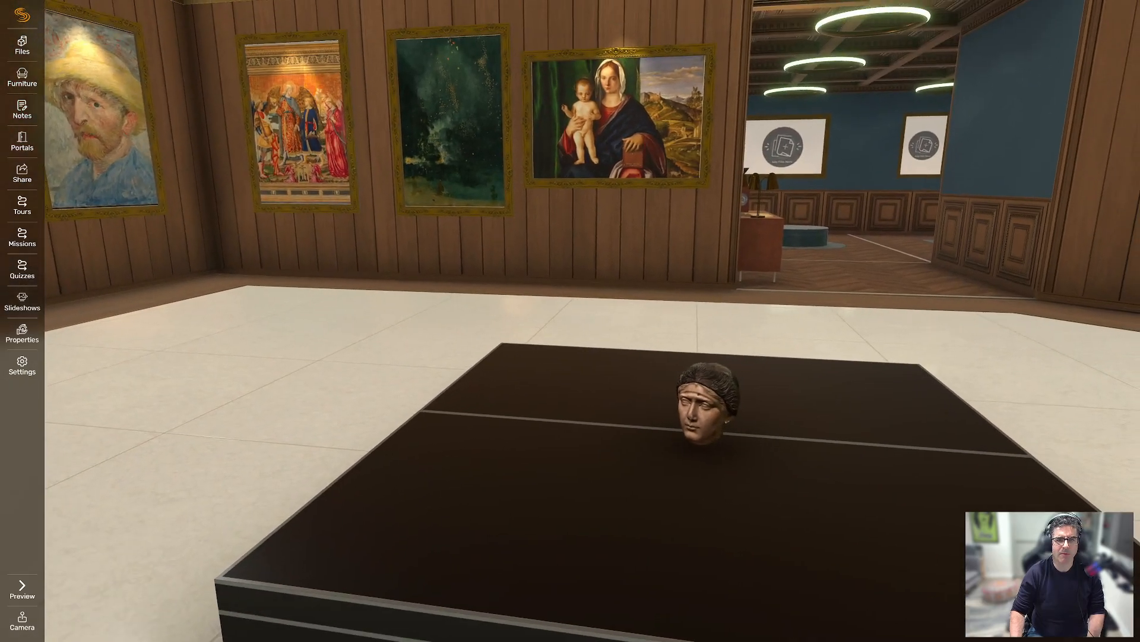
key(s)
key(d)
drag(713, 333, 446, 333)
drag(315, 410, 835, 226)
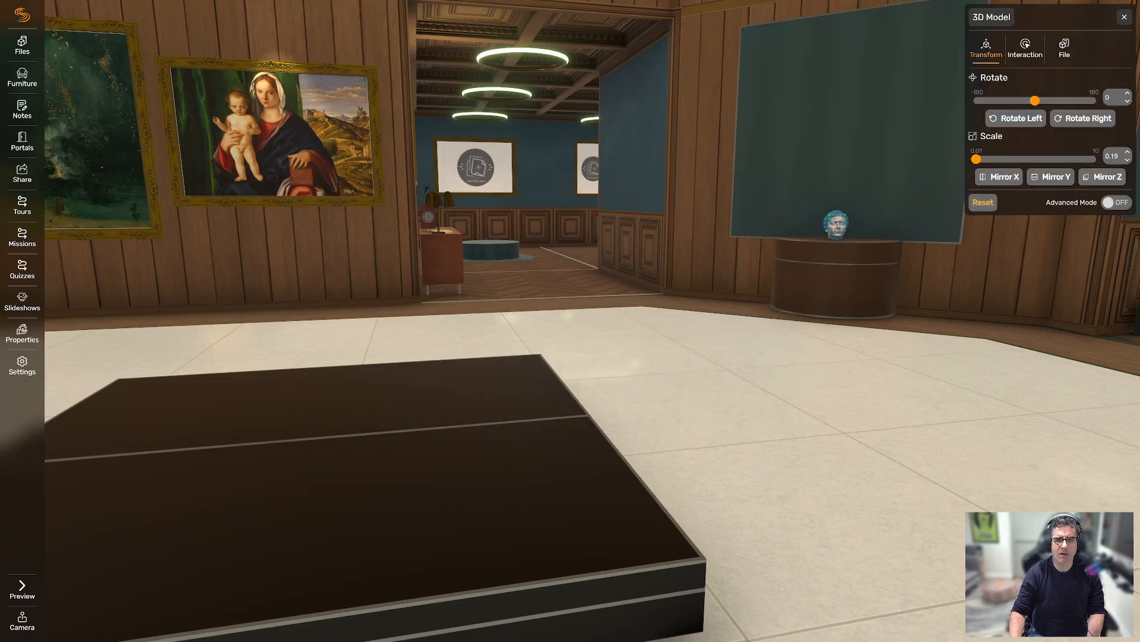
Adjust the Roman head's spot on the half-round plinth and rotate it to 16 degrees.
drag(802, 380, 469, 386)
key(w)
key(w)
click(453, 333)
drag(452, 333, 502, 324)
drag(1035, 100, 1041, 100)
key(a)
key(s)
key(a)
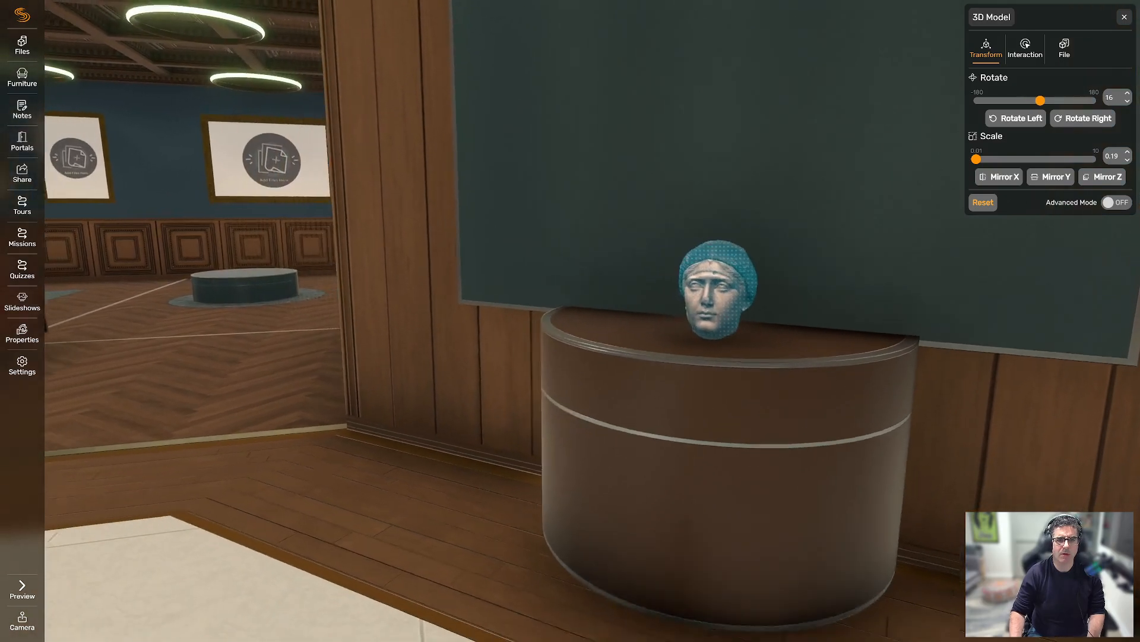
Reposition the Roman head on top of the half-round plinth, shifting it towards the doorway side.
key(Escape)
key(a)
drag(817, 270, 685, 302)
key(w)
click(706, 298)
drag(594, 297, 891, 338)
key(s)
key(d)
key(d)
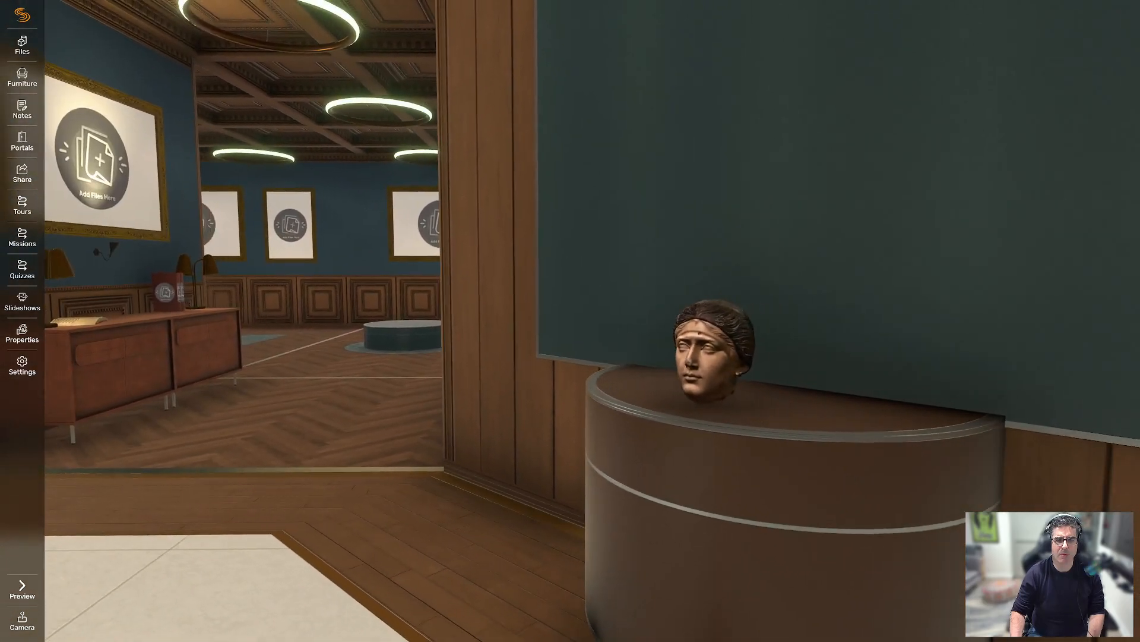
click(714, 351)
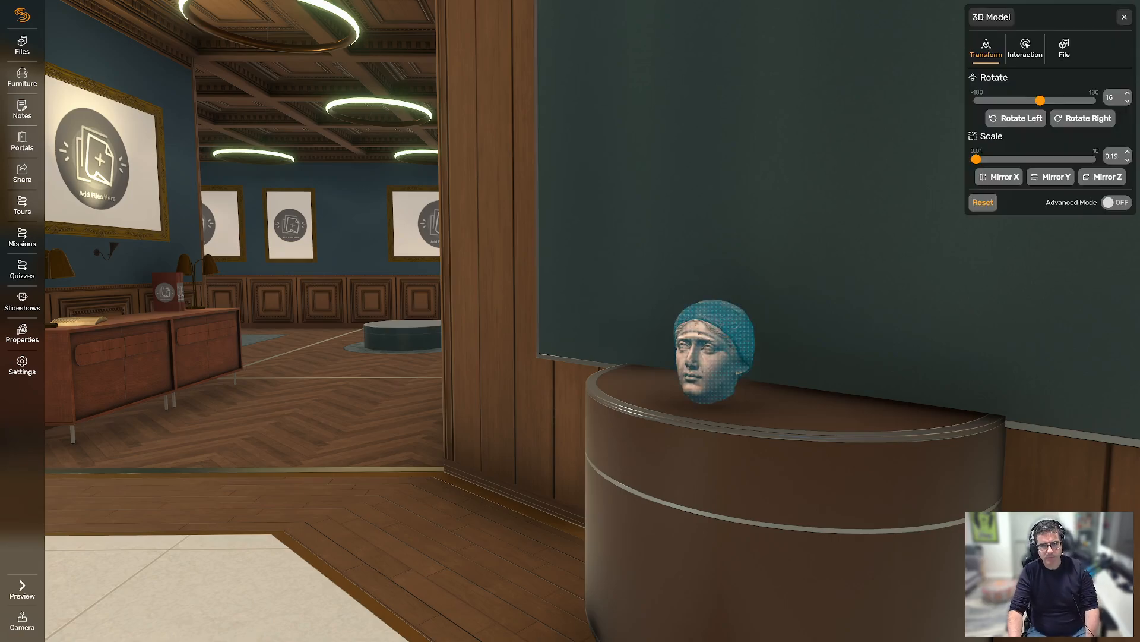
drag(714, 352, 665, 361)
key(d)
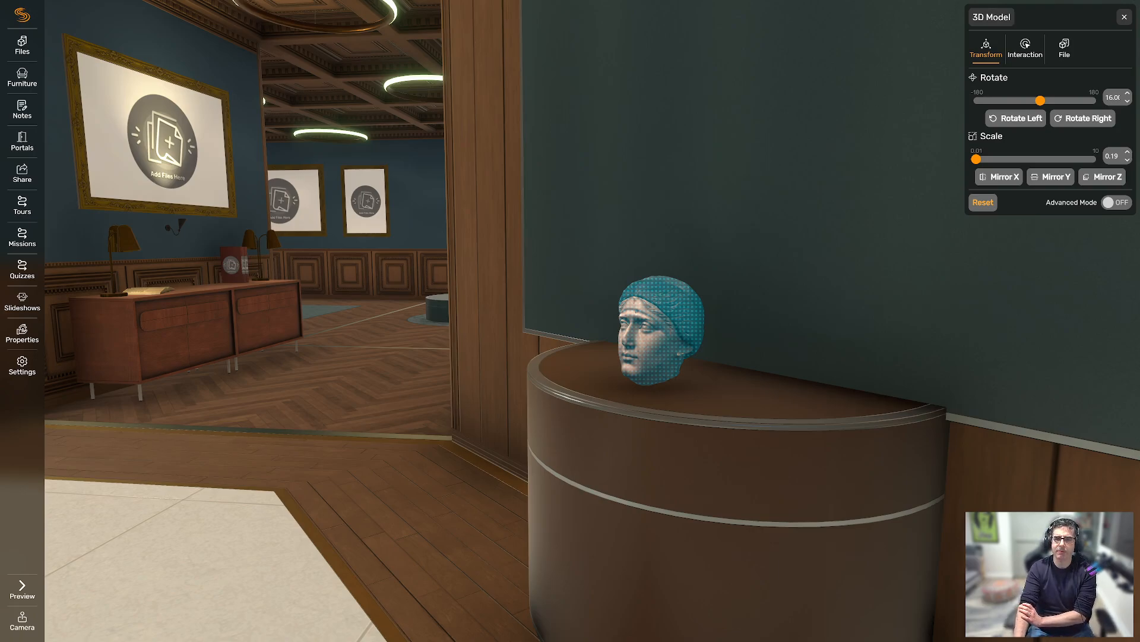
Turn on Advanced Mode for the Roman head's transform and review its translation, rotation and scaling settings.
click(1117, 202)
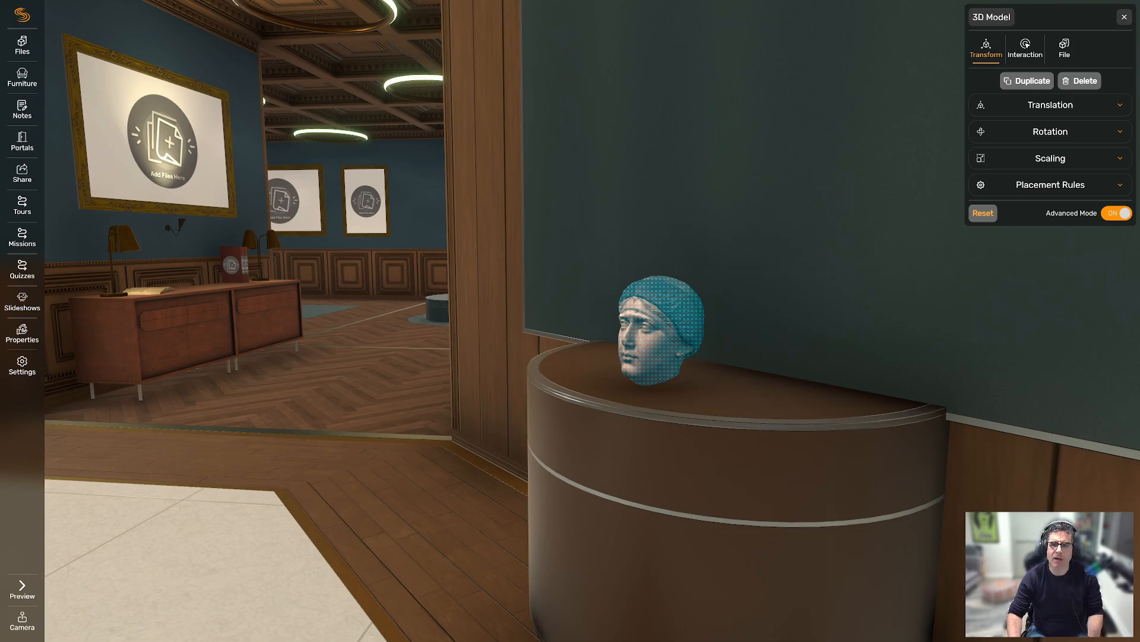
click(1120, 105)
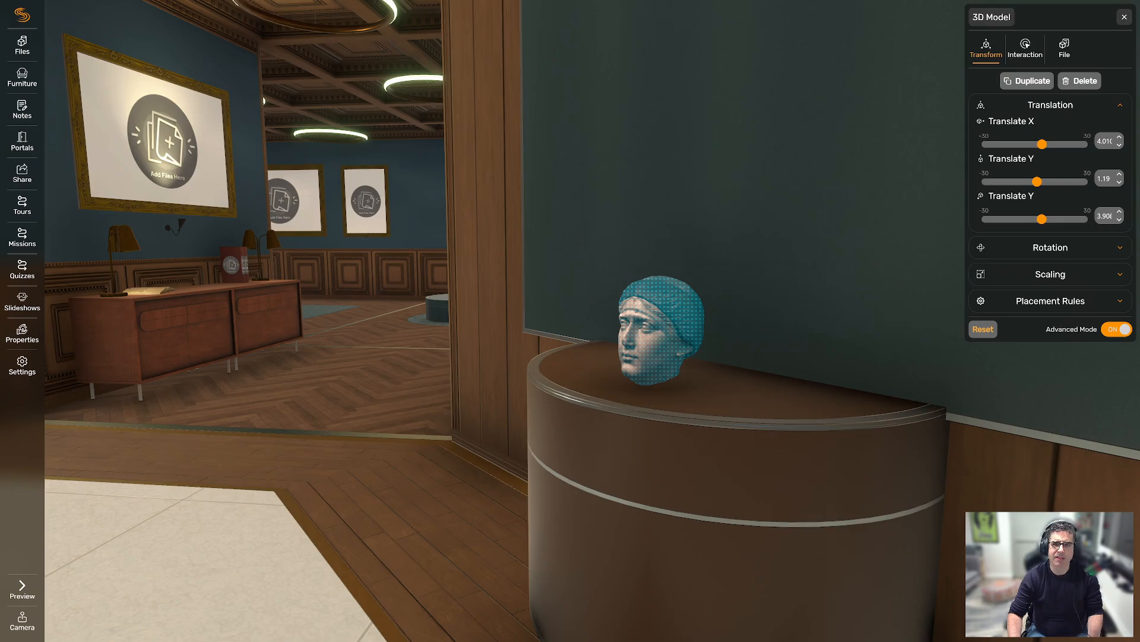
click(1120, 105)
click(1121, 132)
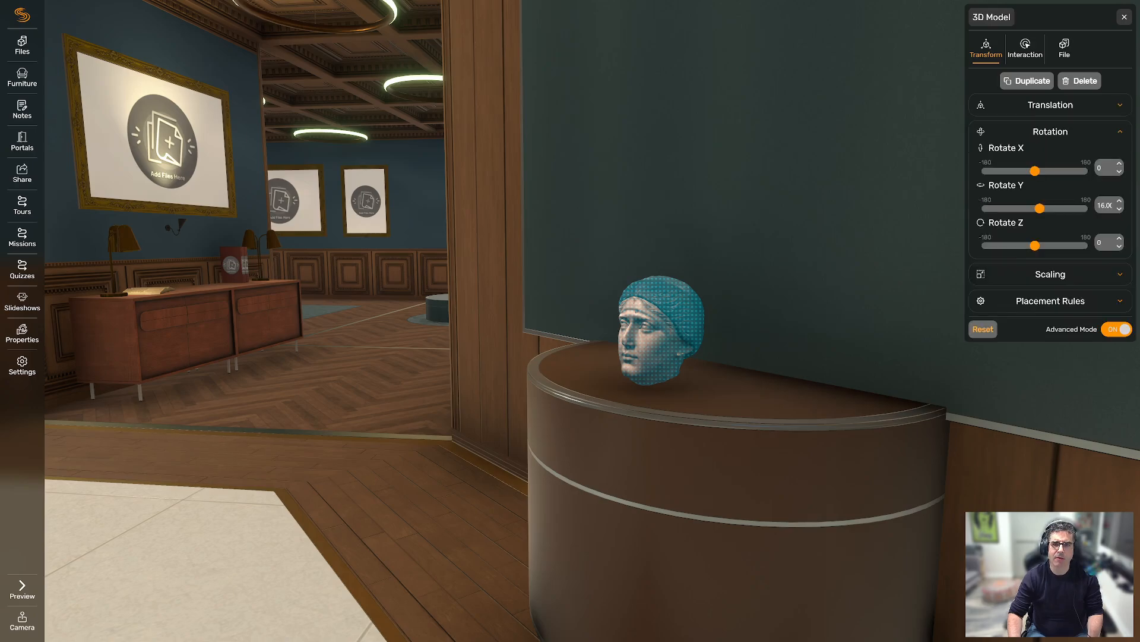
click(1120, 132)
click(1121, 158)
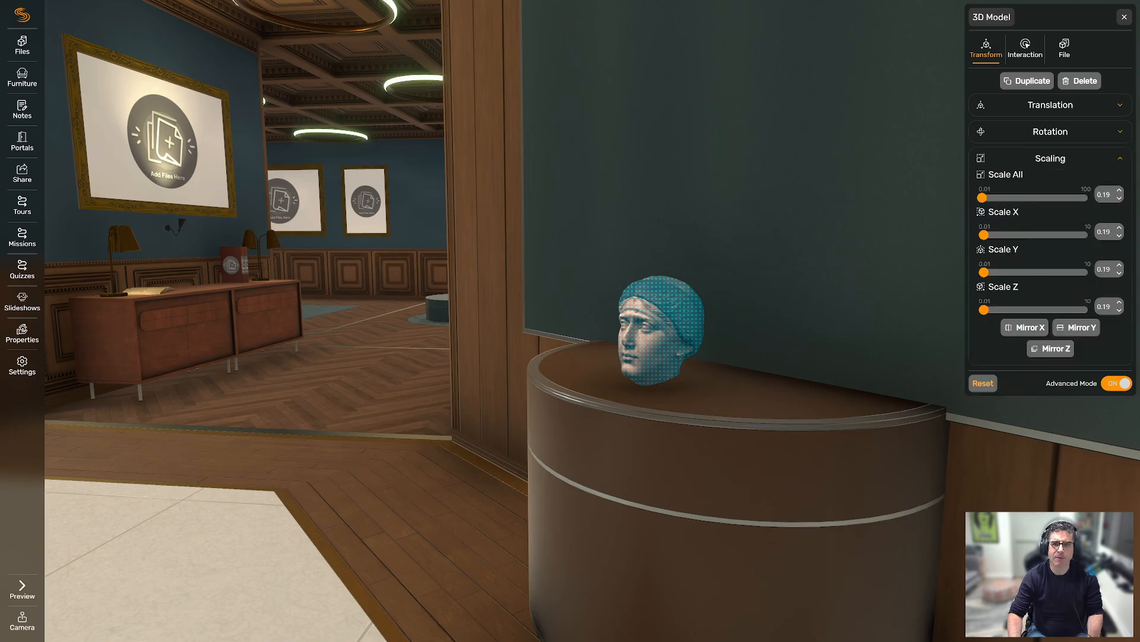
click(1120, 158)
Raise the Roman head above the half-round plinth by increasing its vertical translation to 1.34.
click(1121, 105)
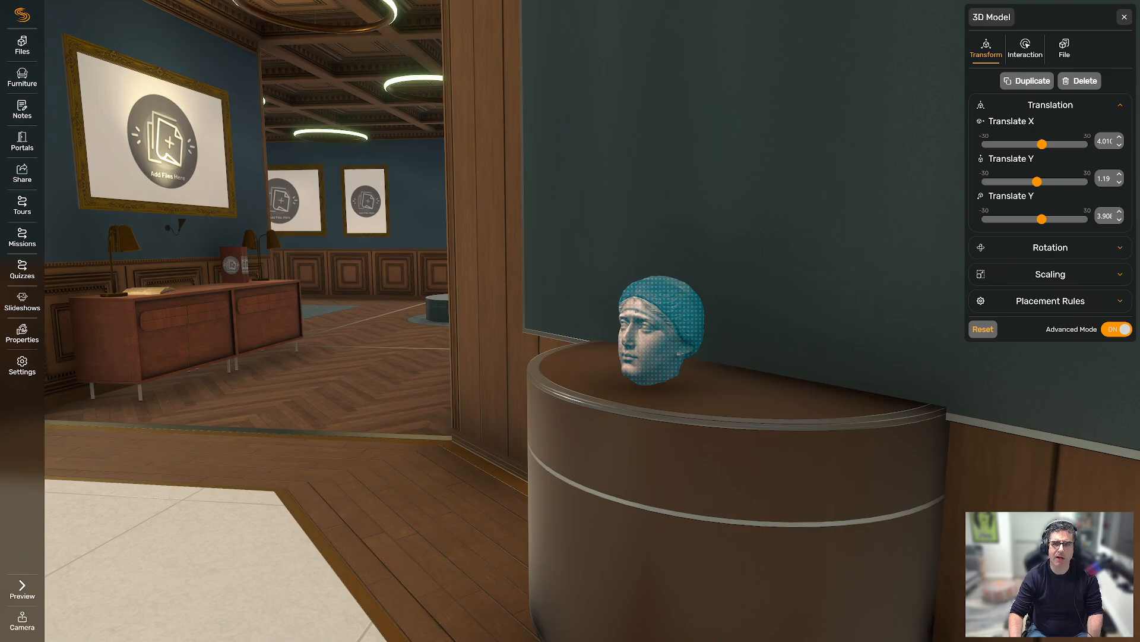
click(1119, 174)
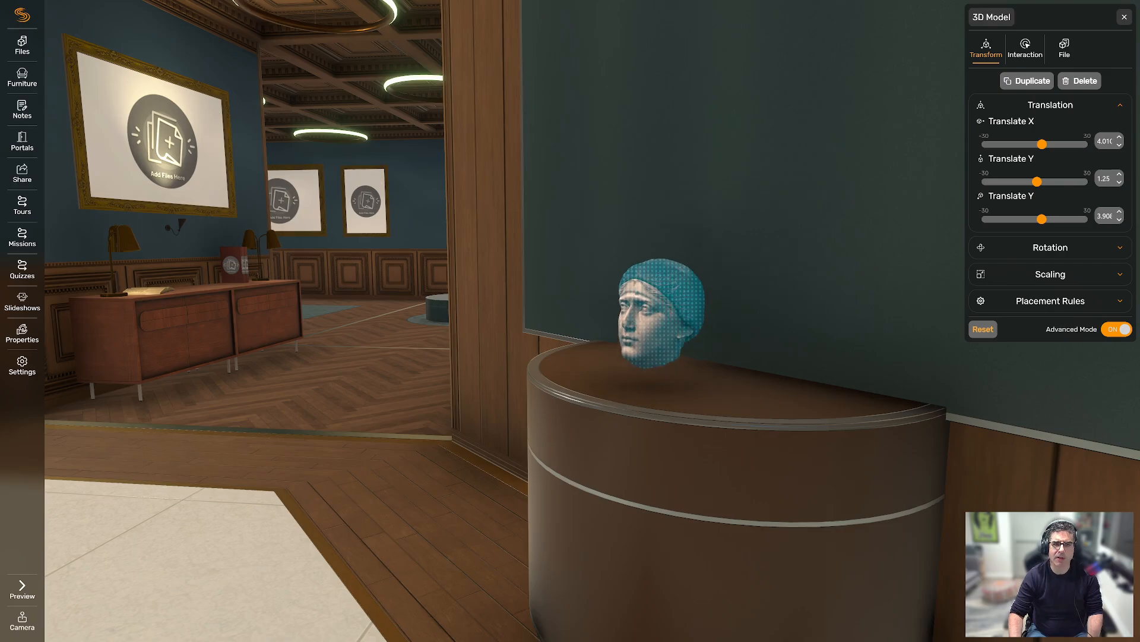
click(1119, 174)
click(1120, 174)
click(1120, 174)
click(1119, 174)
click(1119, 174)
click(1120, 174)
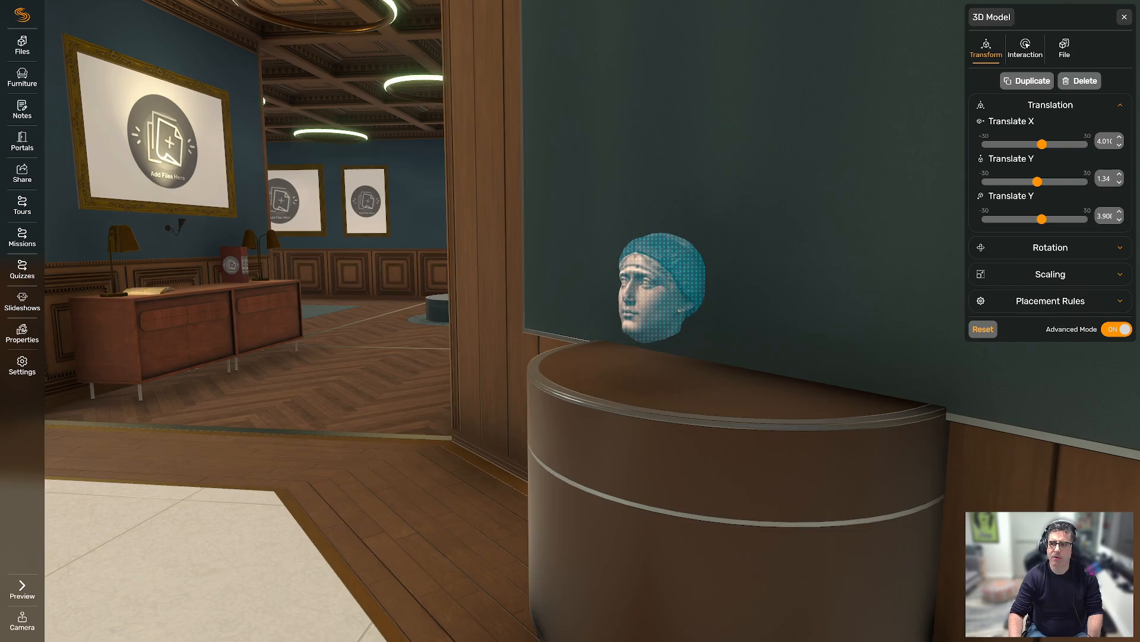
click(1121, 105)
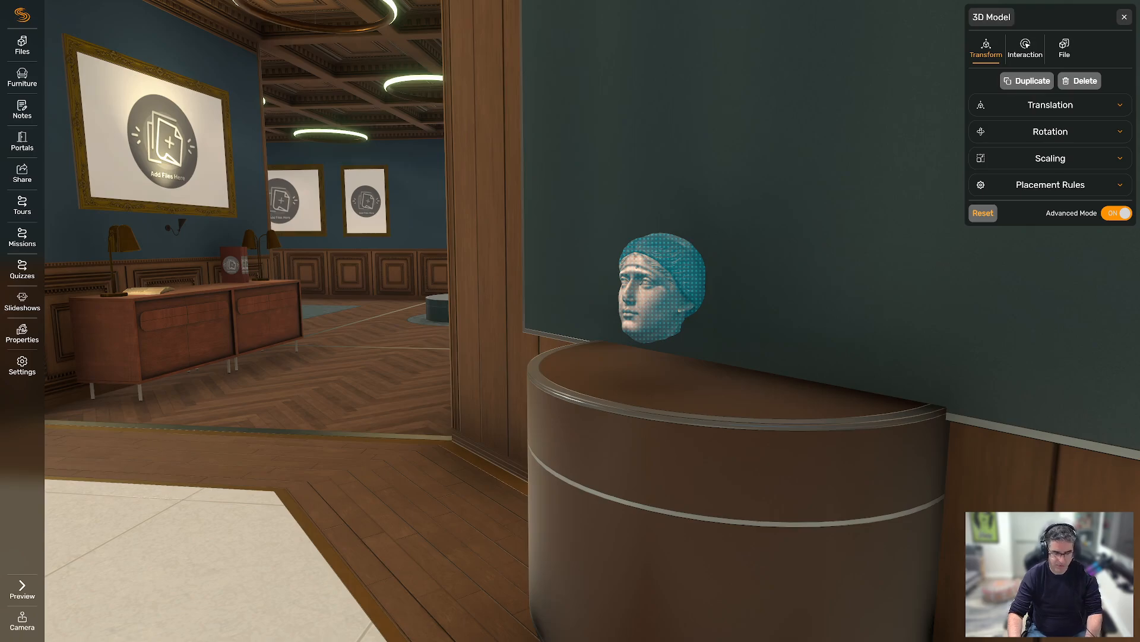
Raise the Roman head well clear of the half-round plinth's top along its vertical axis using the translation gizmo.
key(t)
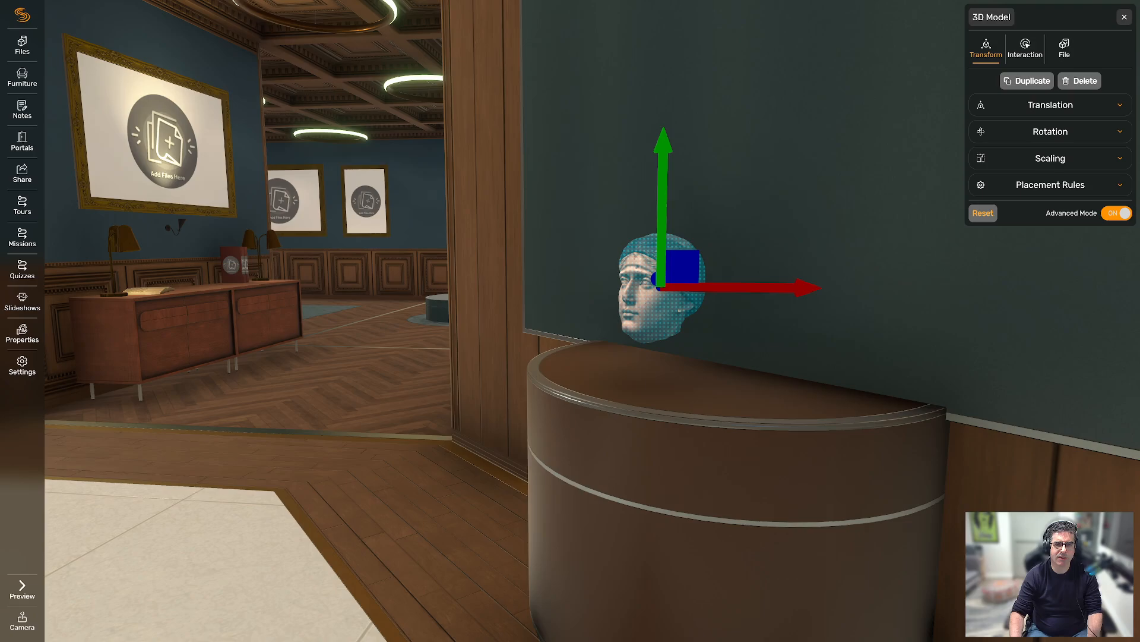
drag(737, 368, 844, 415)
drag(570, 380, 749, 368)
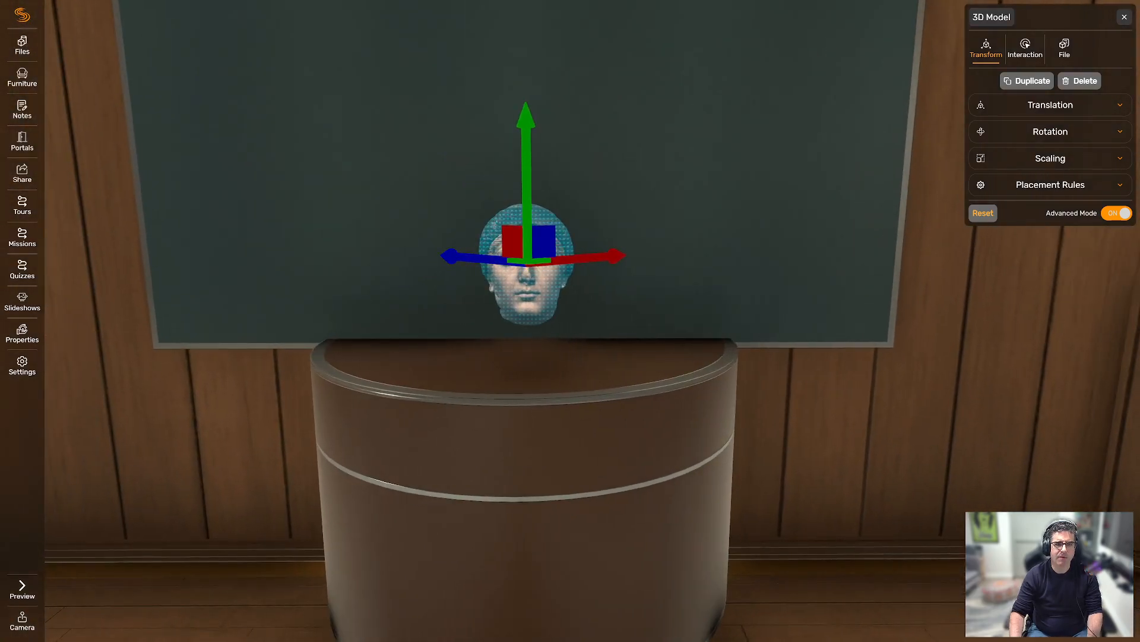
key(d)
drag(416, 381, 808, 398)
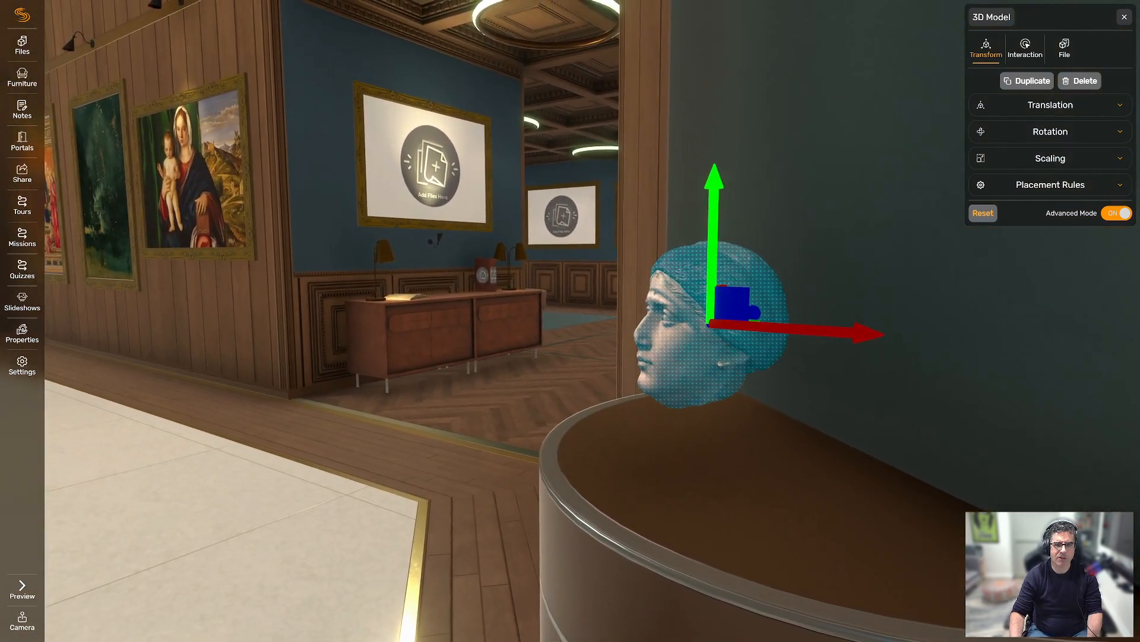
drag(712, 238, 714, 147)
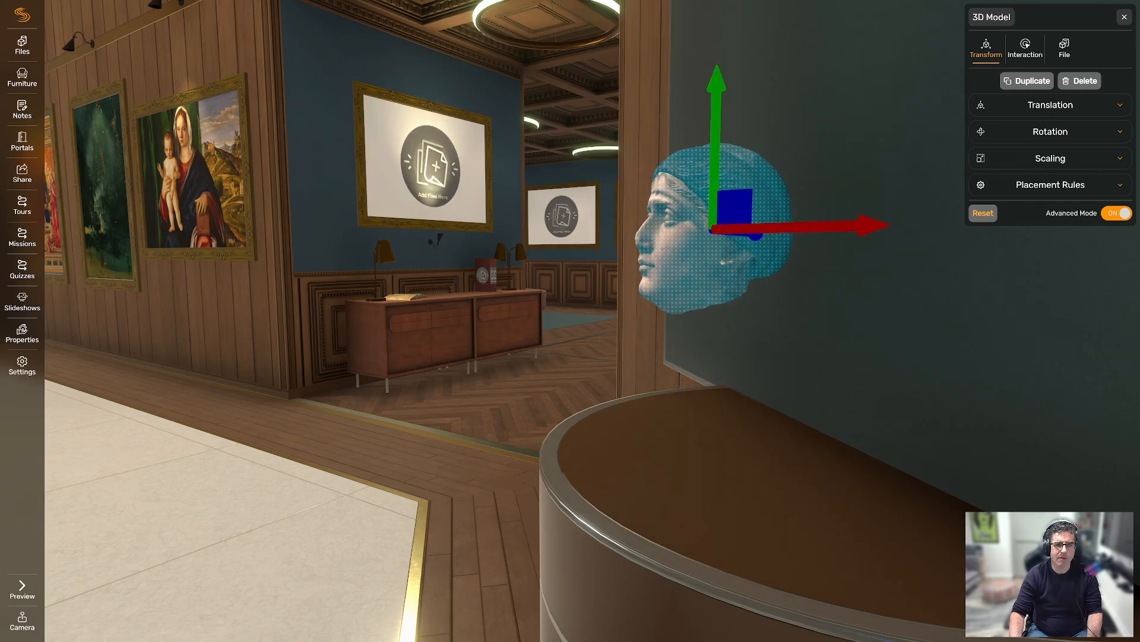
Examine the Roman head's clearance above the half-round plinth from several angles, deselecting it to view it from farther back.
key(a)
mouse_move(713, 380)
mouse_down()
mouse_move(677, 351)
mouse_move(416, 347)
mouse_move(855, 350)
mouse_up()
key(d)
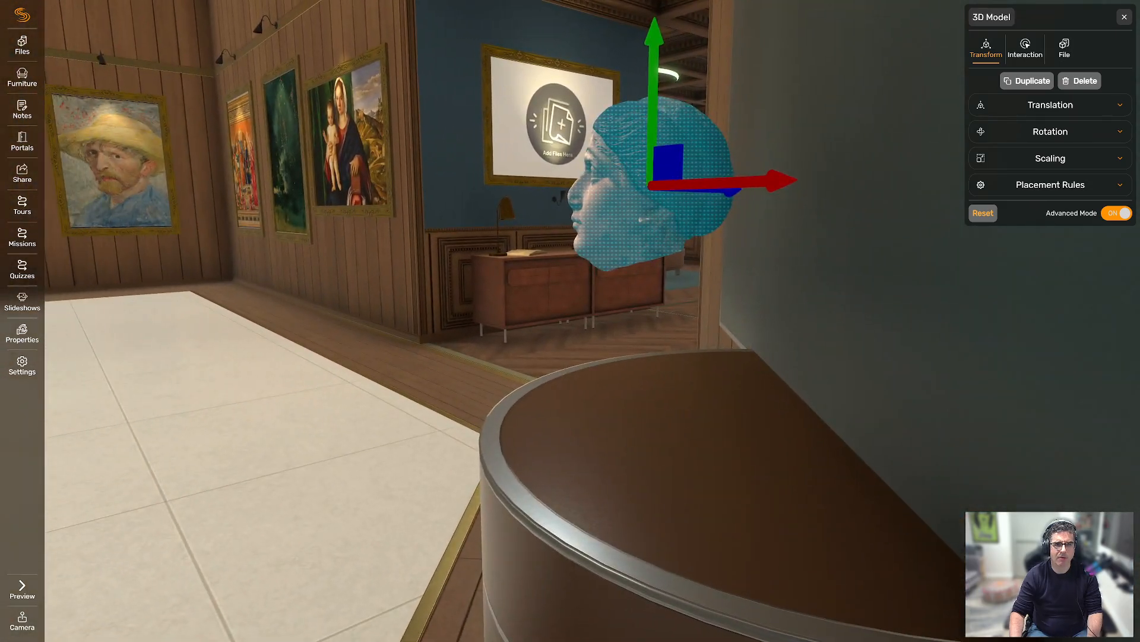
key(a)
key(s)
drag(736, 416, 594, 479)
click(483, 433)
key(a)
key(d)
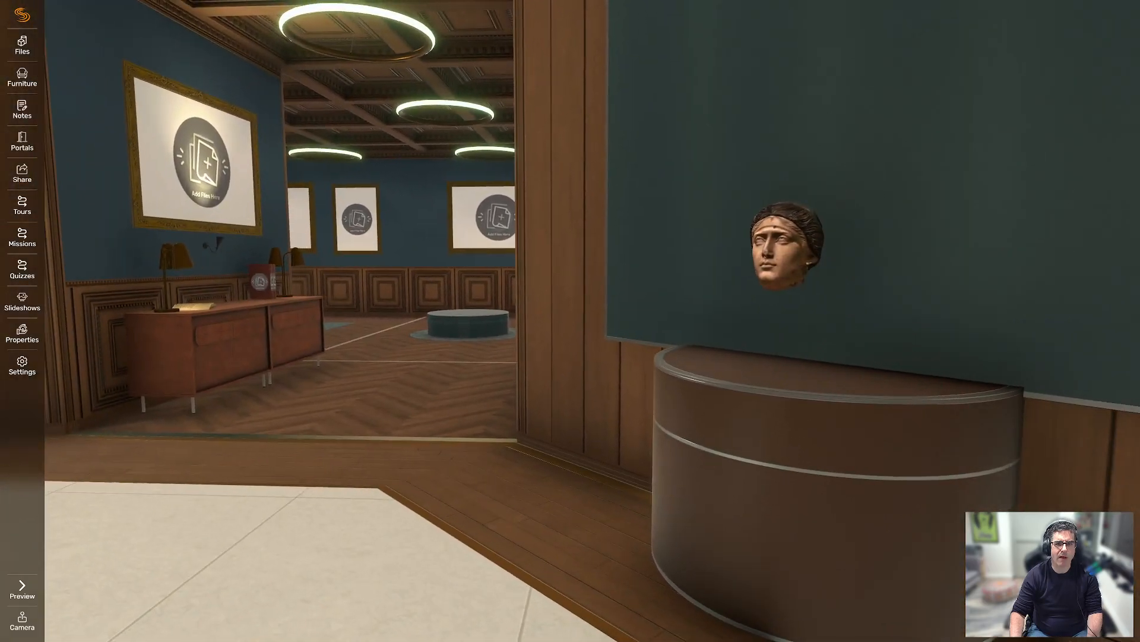
key(s)
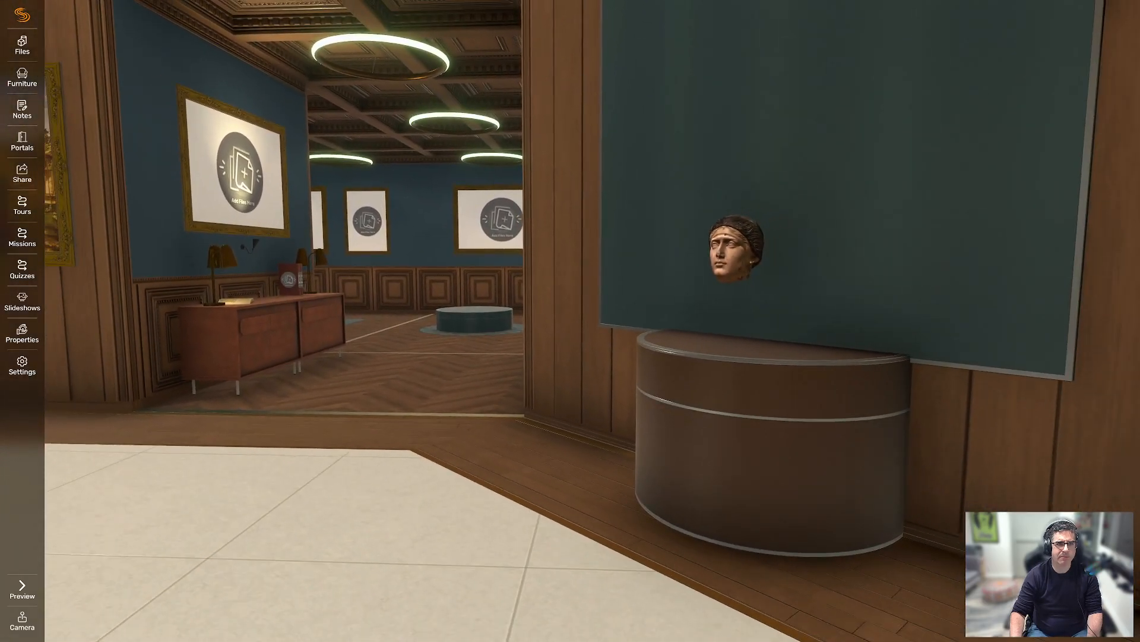
key(s)
Create a folder named placards inside the art gallery file drive.
drag(237, 464, 915, 466)
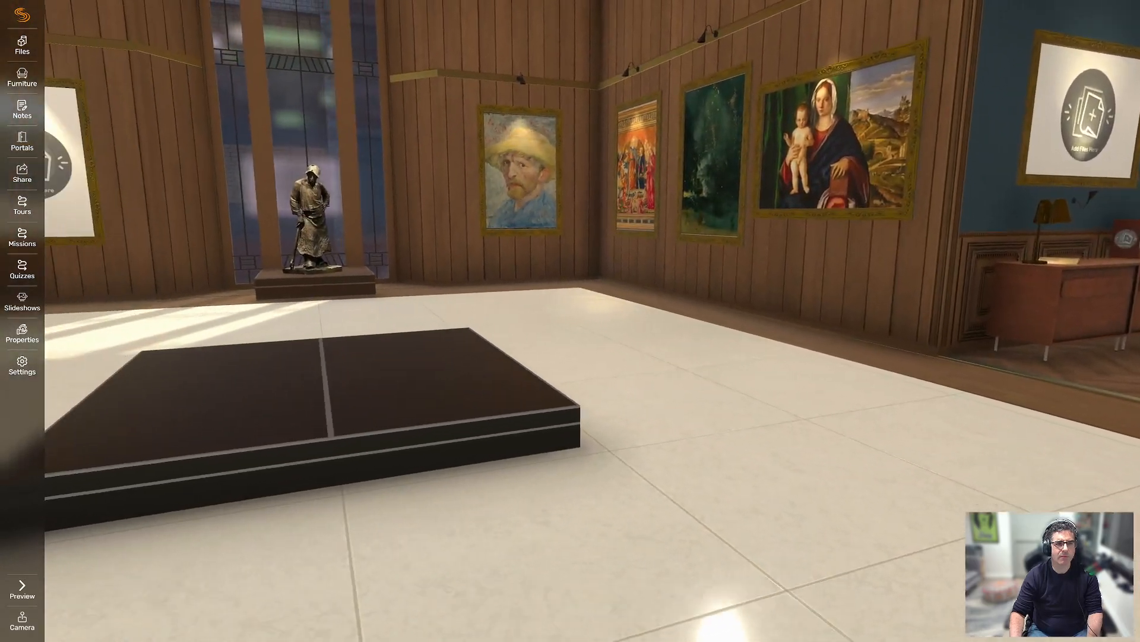
key(w)
drag(570, 466, 748, 466)
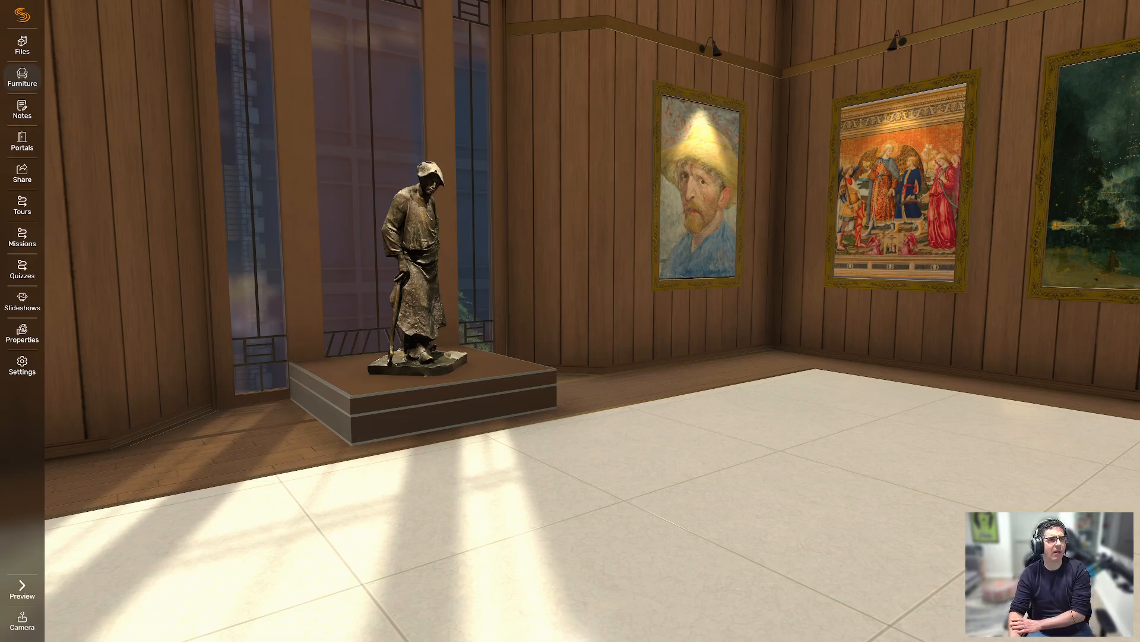
click(22, 46)
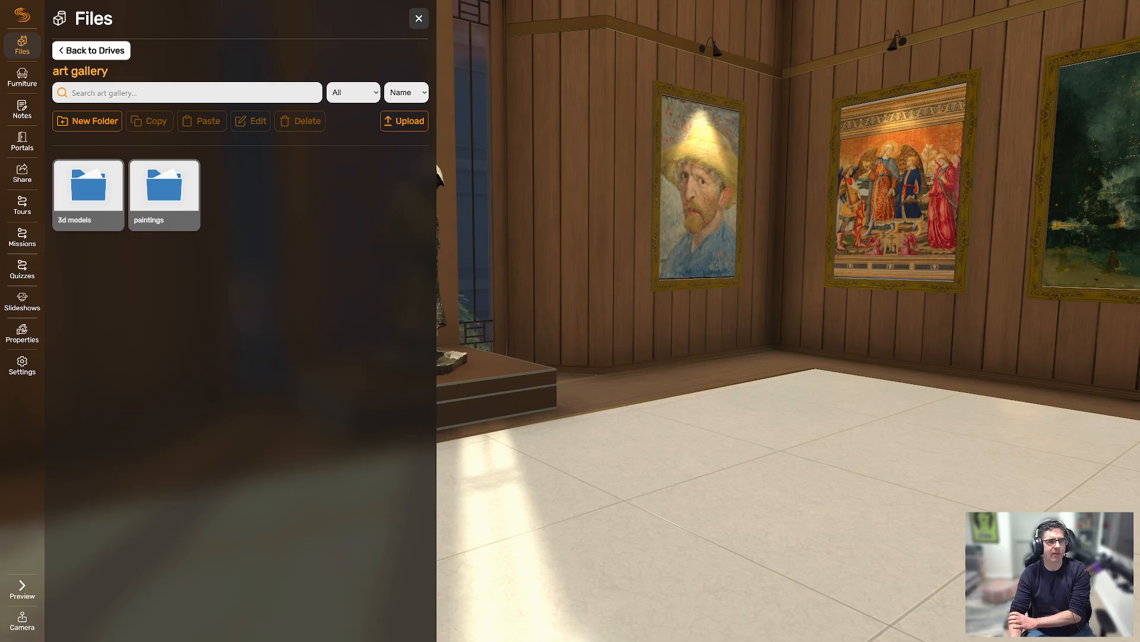
click(87, 121)
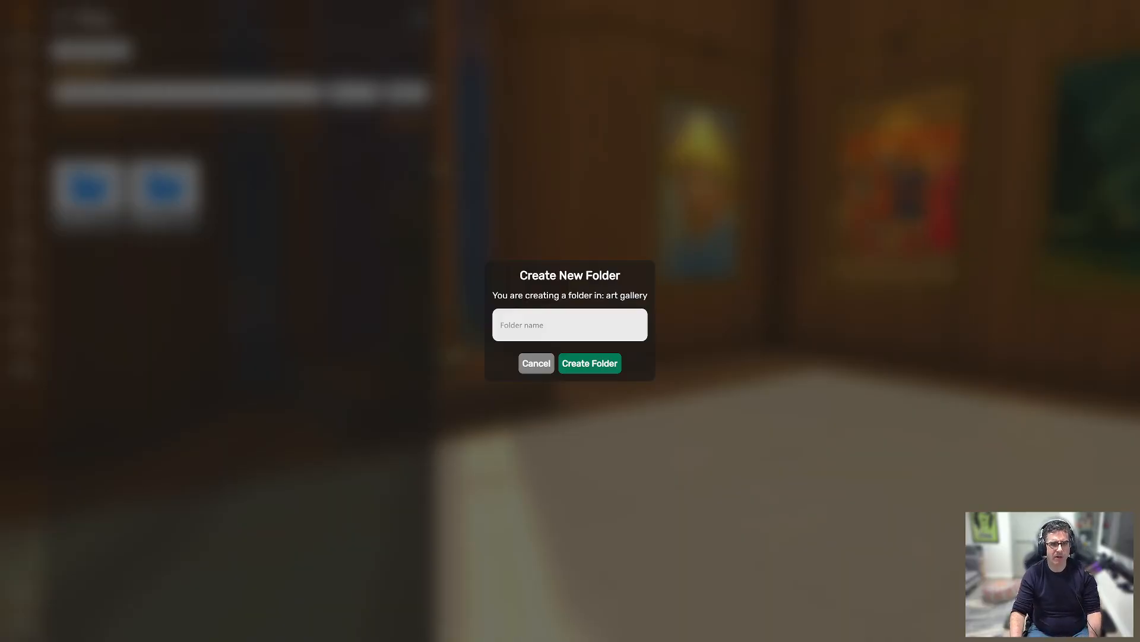
text(placar)
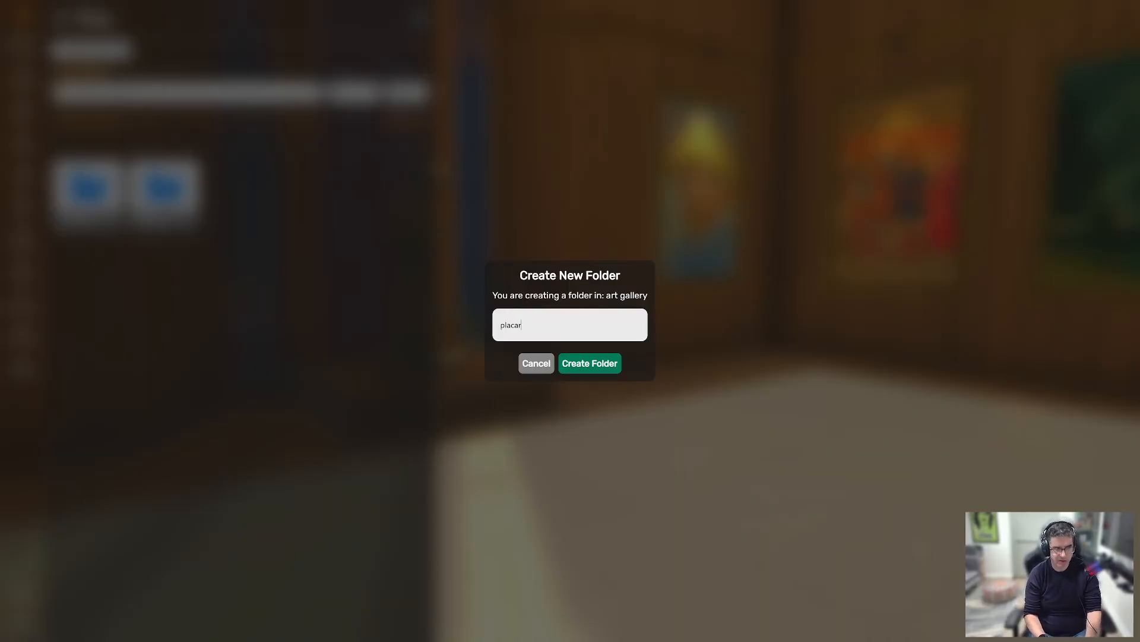
text(ds)
key(Return)
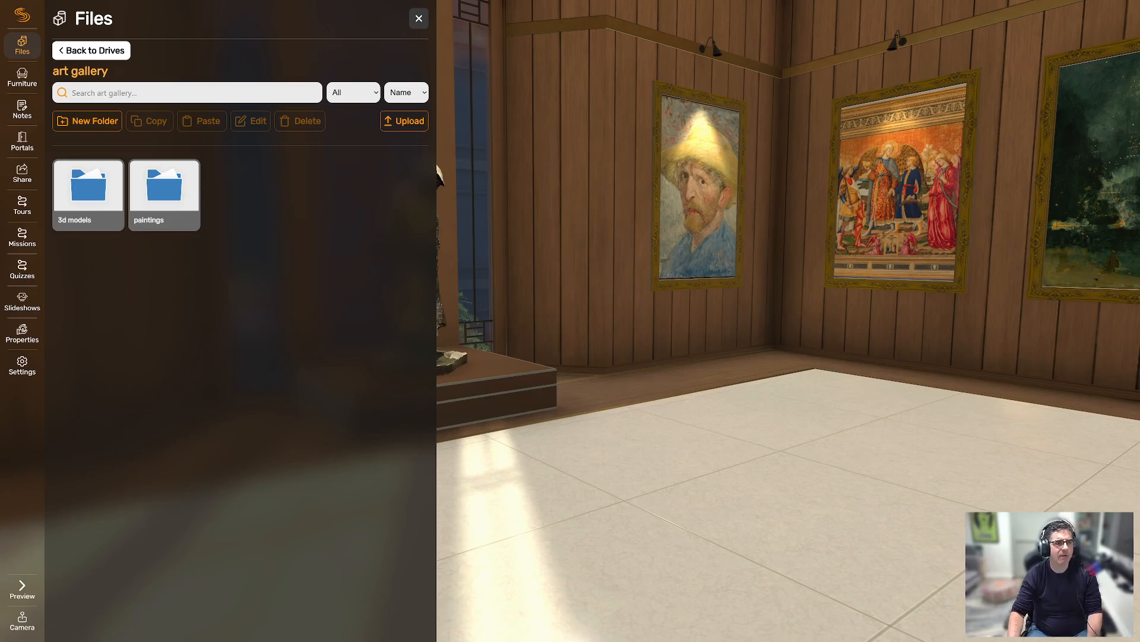
Upload HammermanPlacard.jpg and PortraitOfAWomanPlacard.jpg from the local Placards folder into the placards folder.
double_click(240, 191)
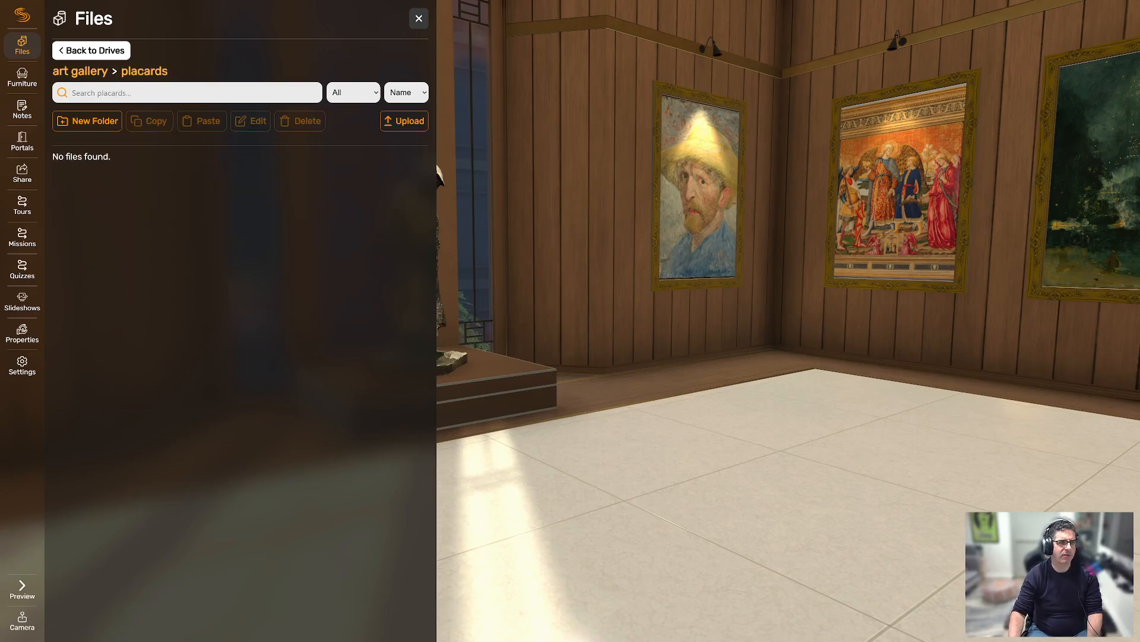
click(405, 122)
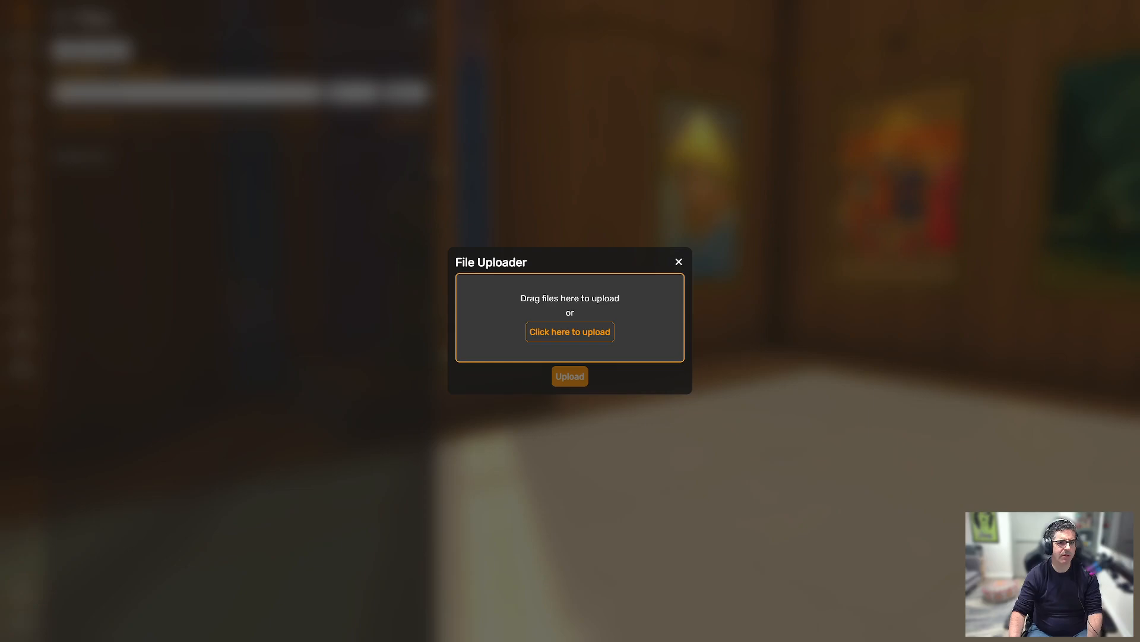
click(569, 332)
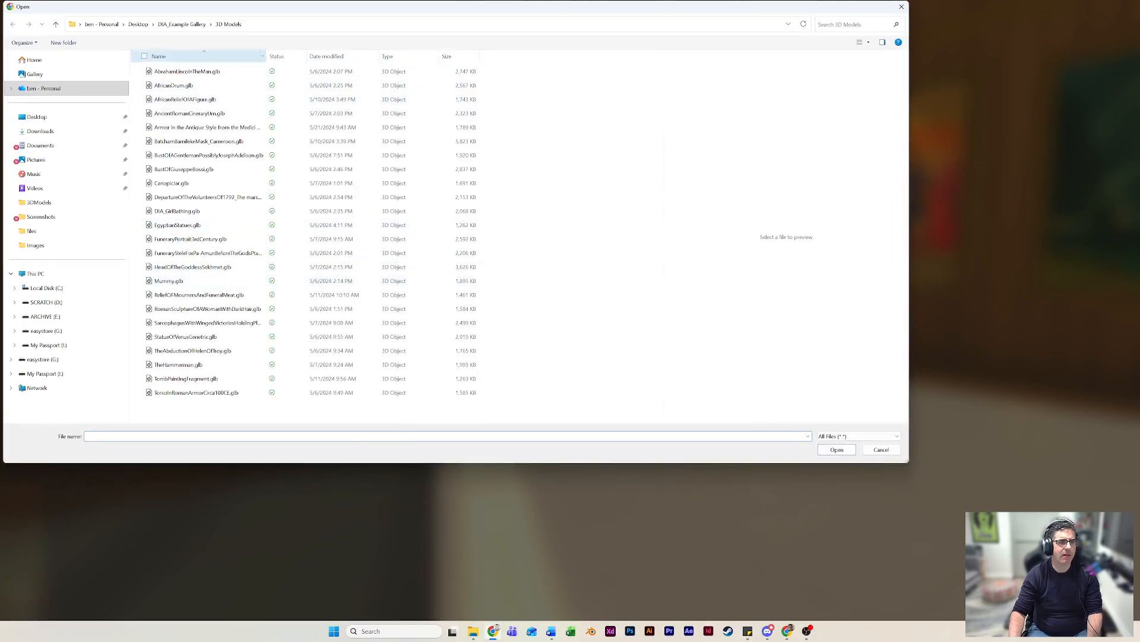
click(181, 25)
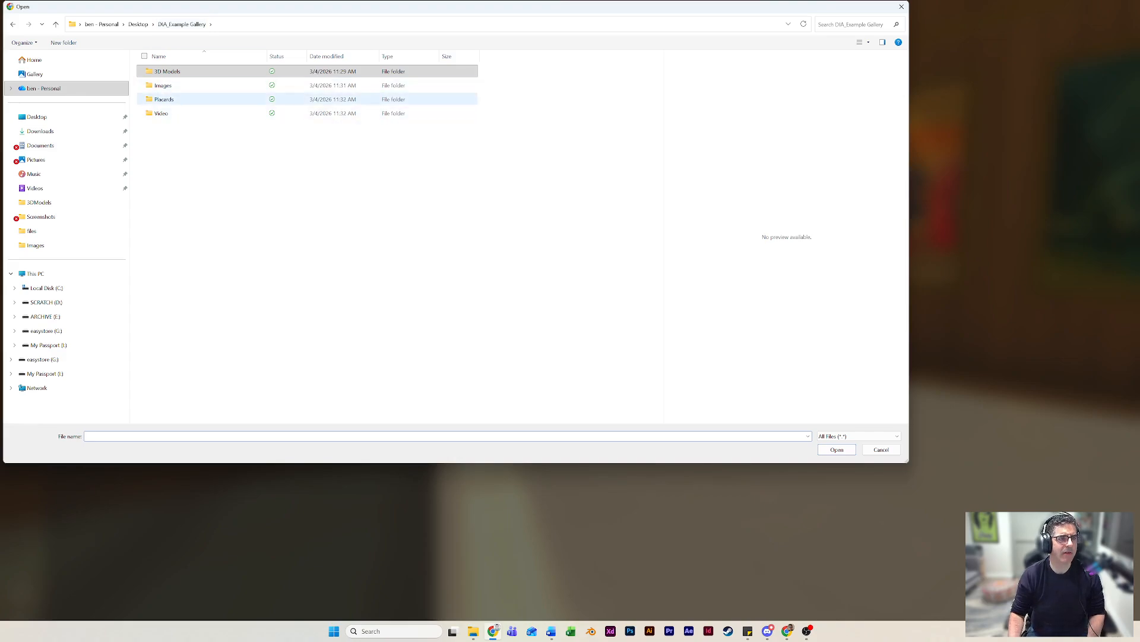
click(165, 99)
double_click(164, 99)
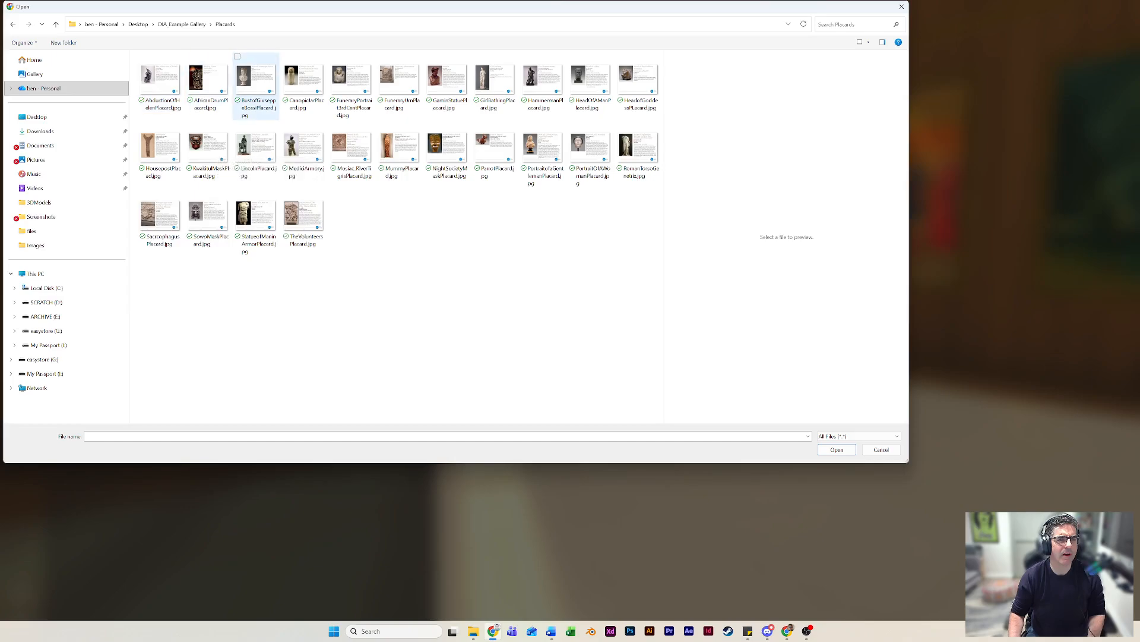
click(543, 83)
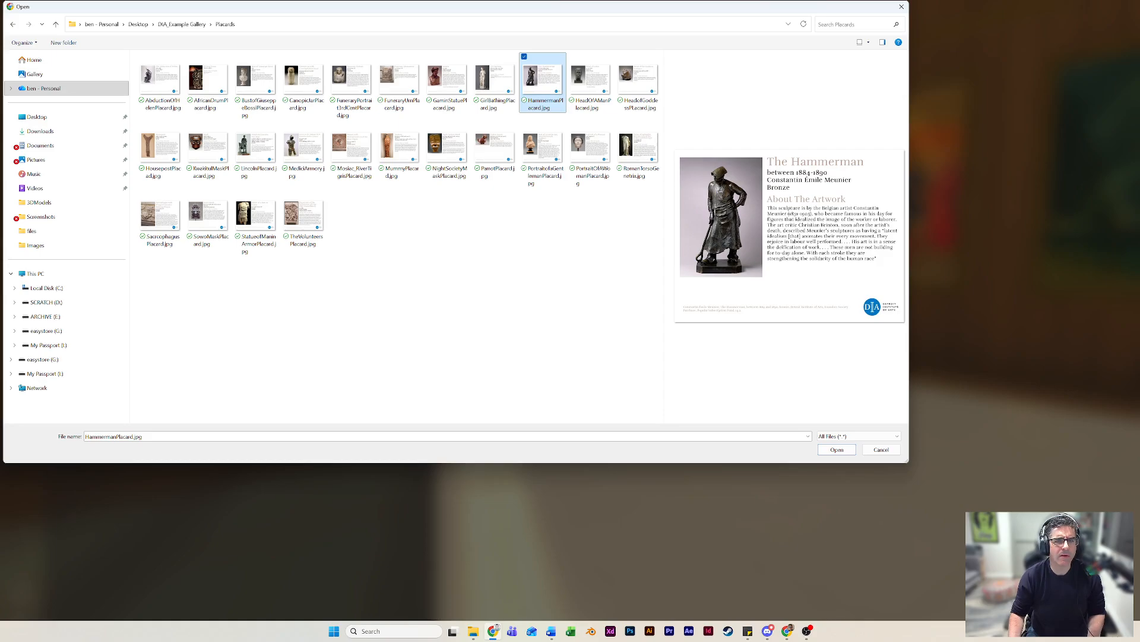
ctrl+click(590, 148)
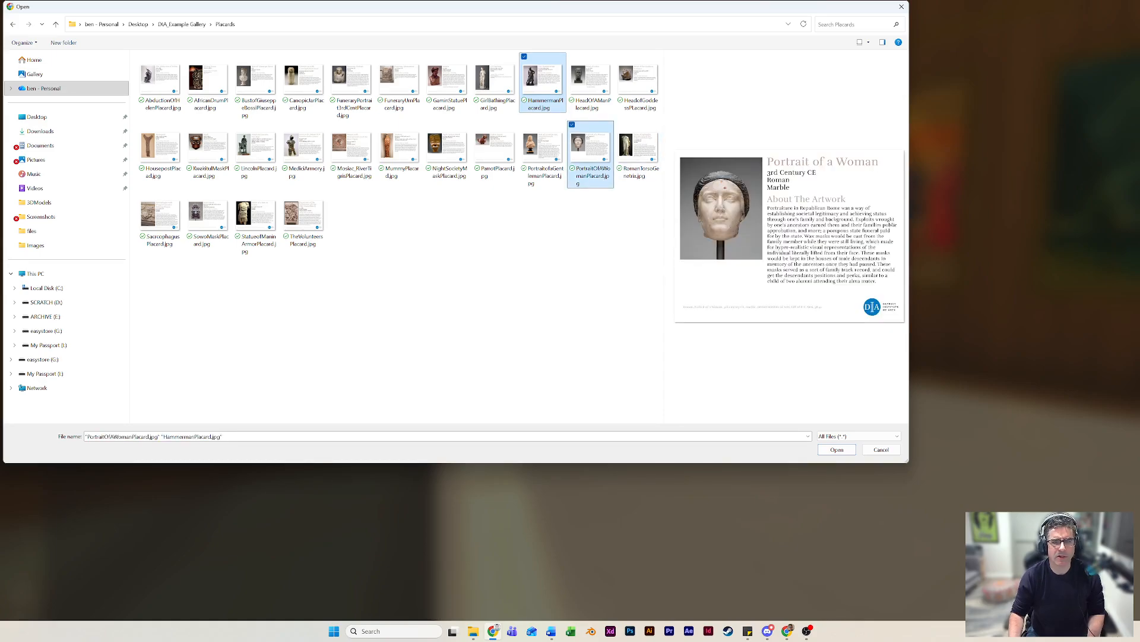
click(837, 450)
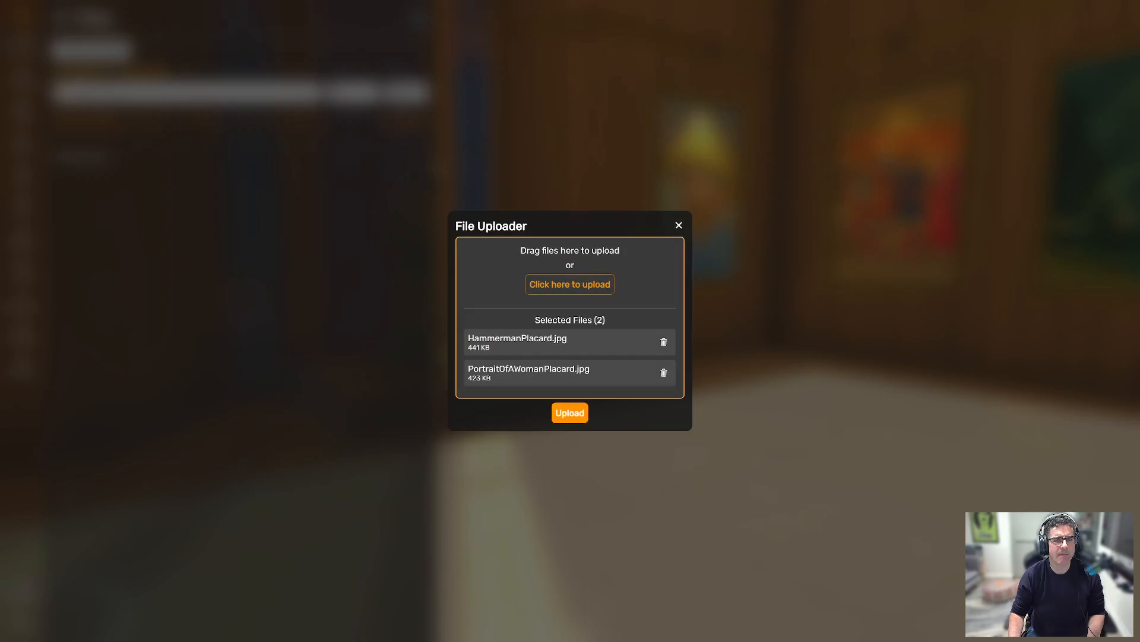
click(574, 412)
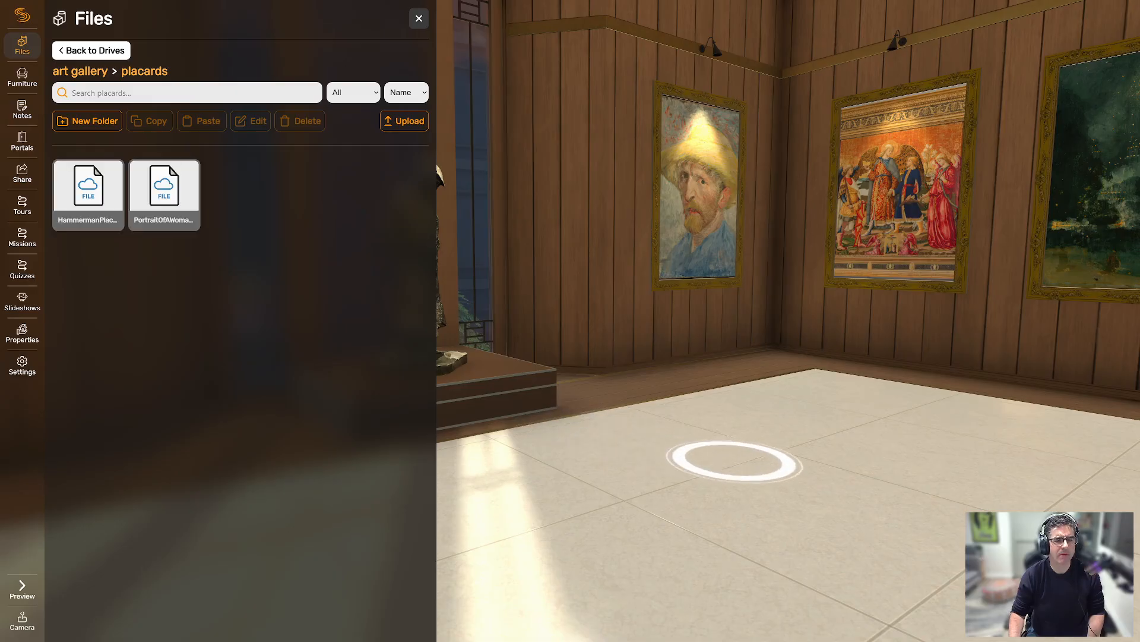
Search the furniture library for sign, look through the items for a placard holder, and clear the search.
drag(734, 466, 956, 474)
key(w)
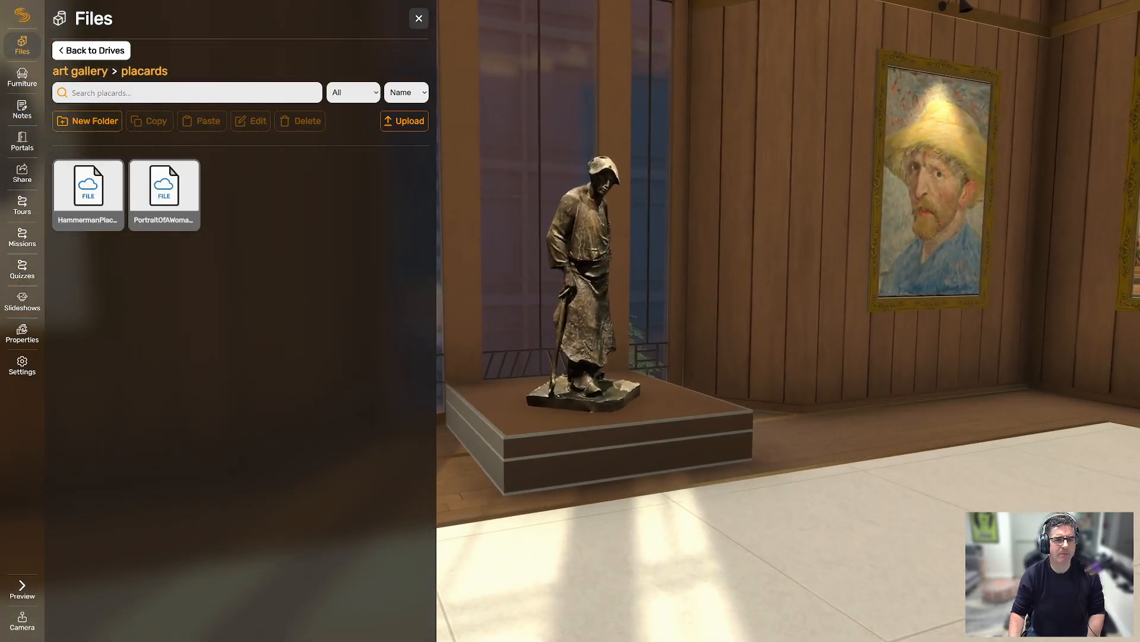
key(a)
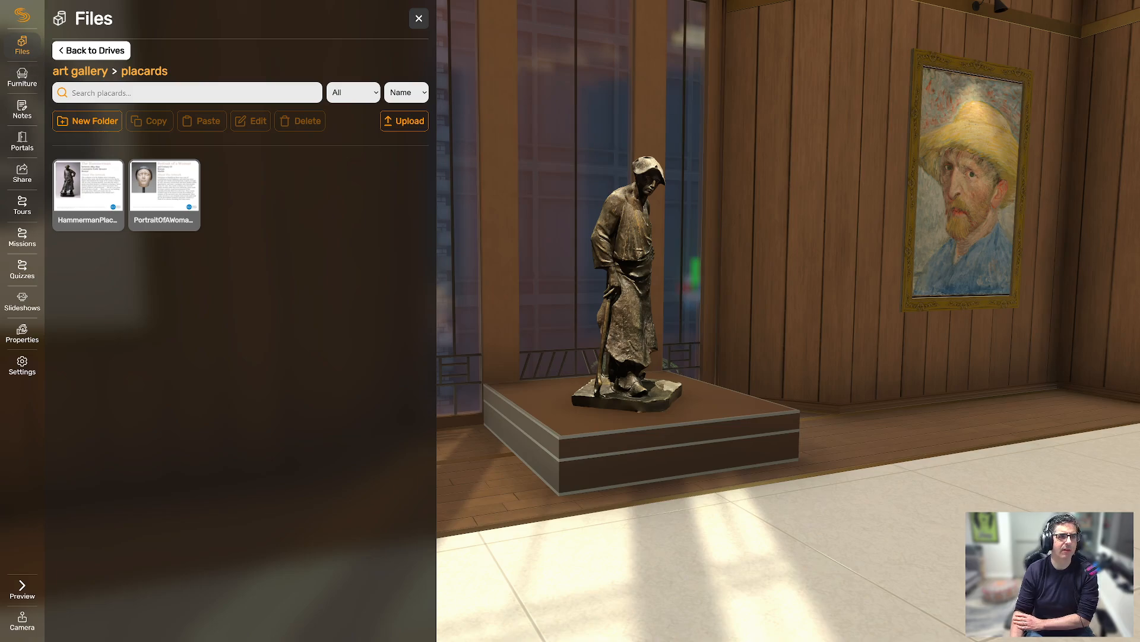
click(22, 77)
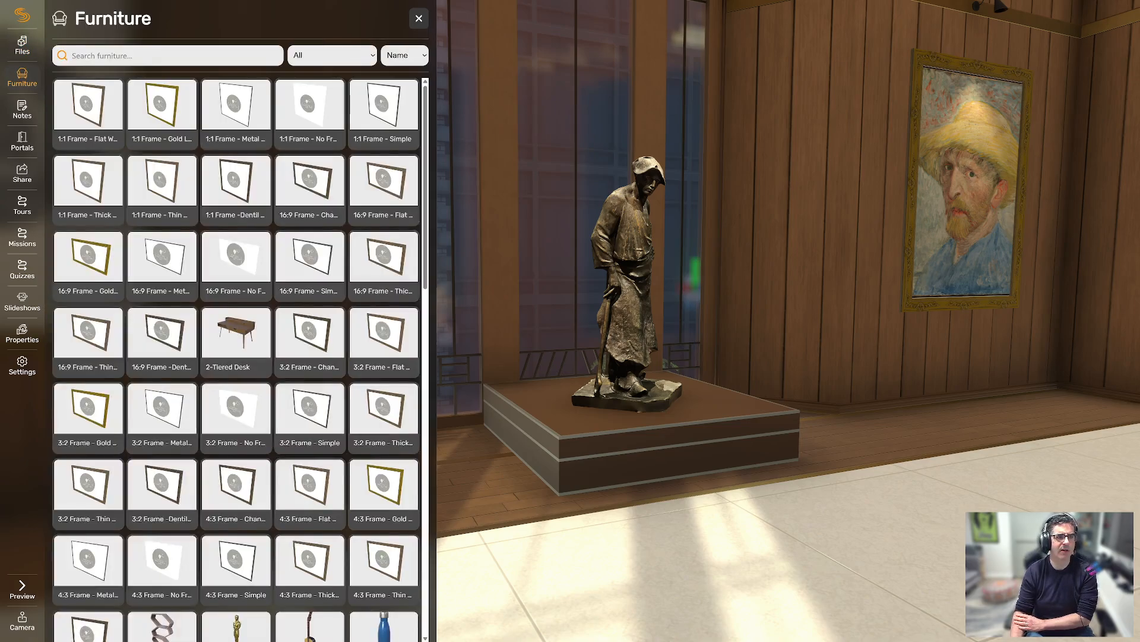
text(sign)
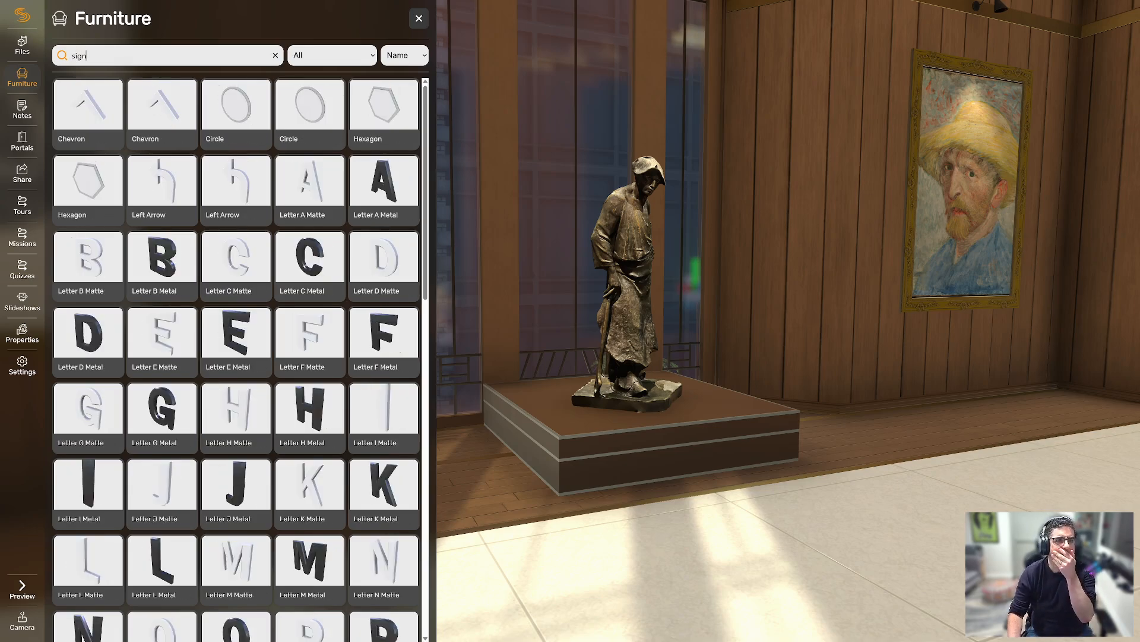
scroll(237, 356, down, 12)
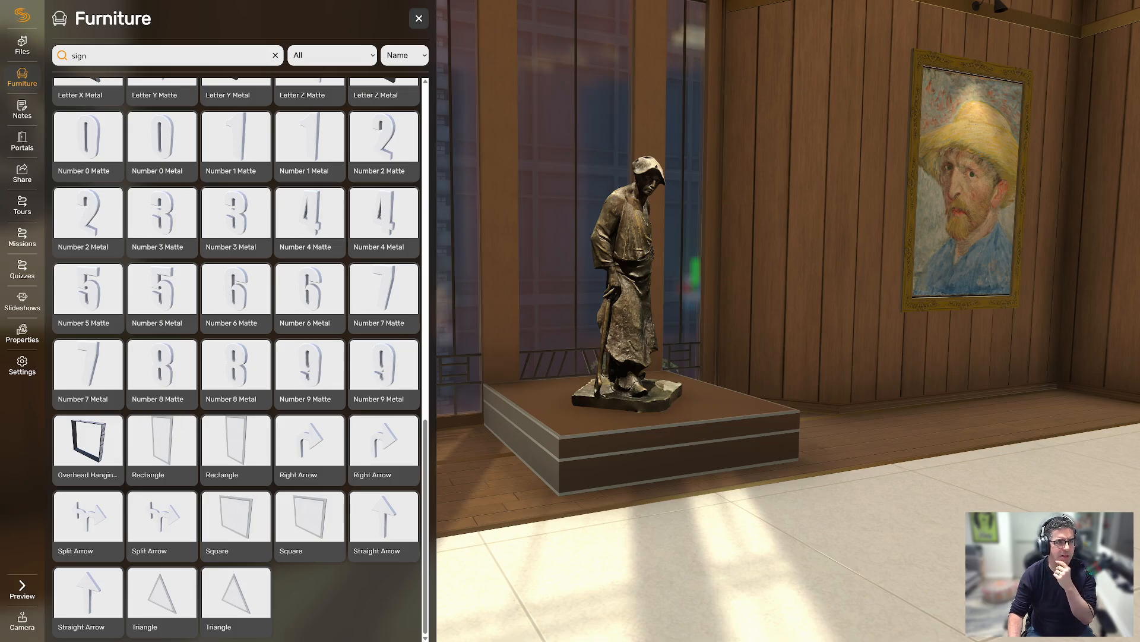
click(275, 55)
Filter the furniture library to the Museum category and look through its items for something to hold a placard.
click(332, 55)
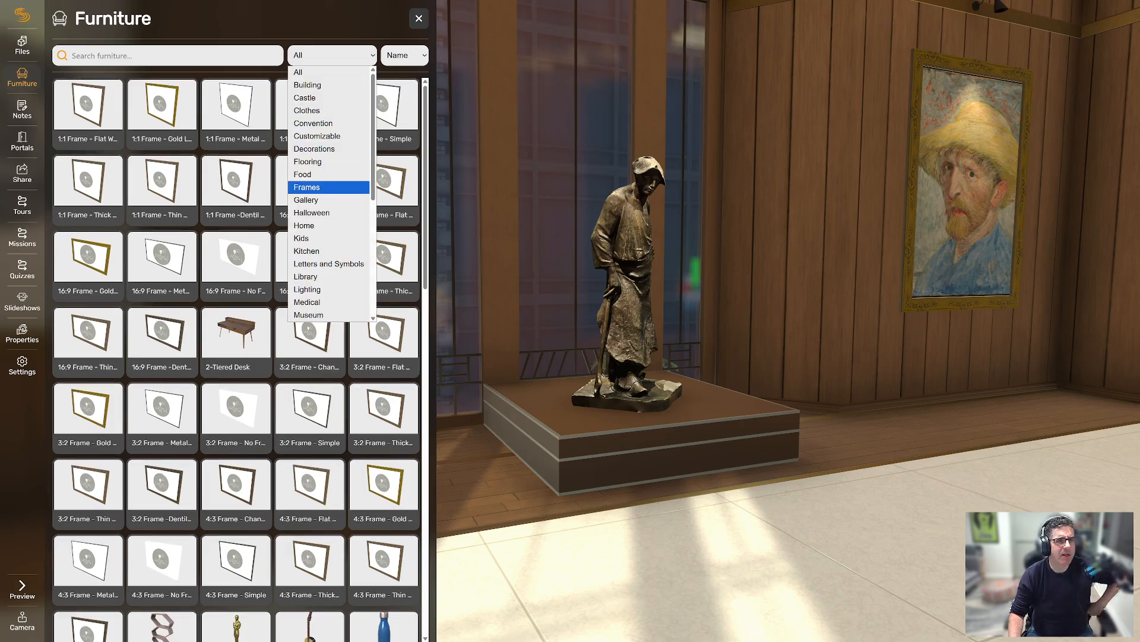
scroll(328, 272, down, 3)
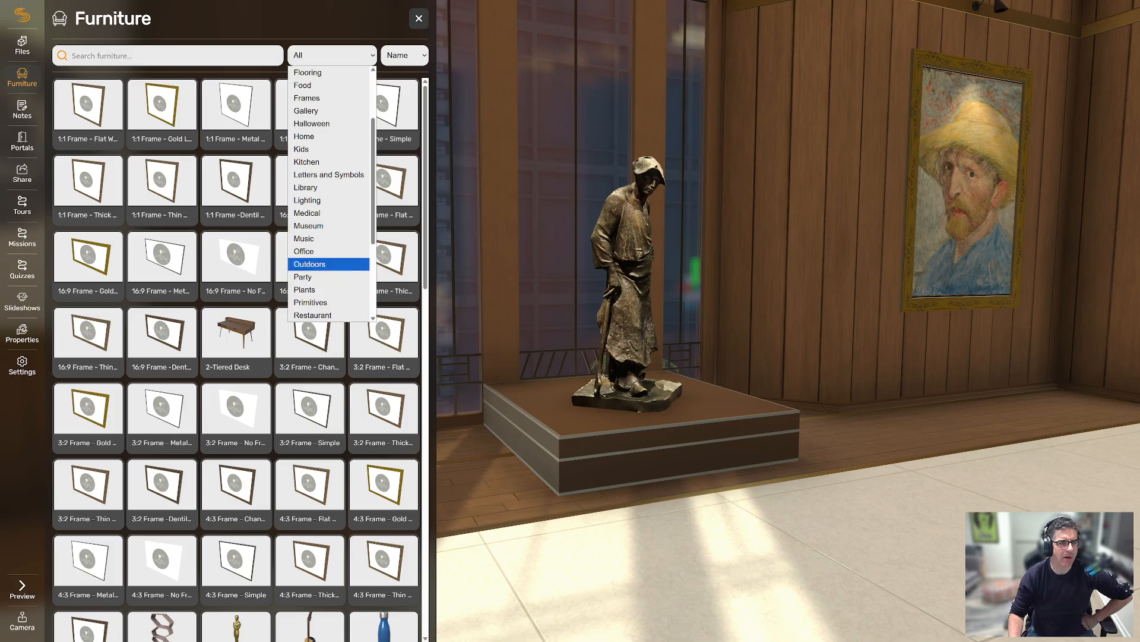
click(329, 226)
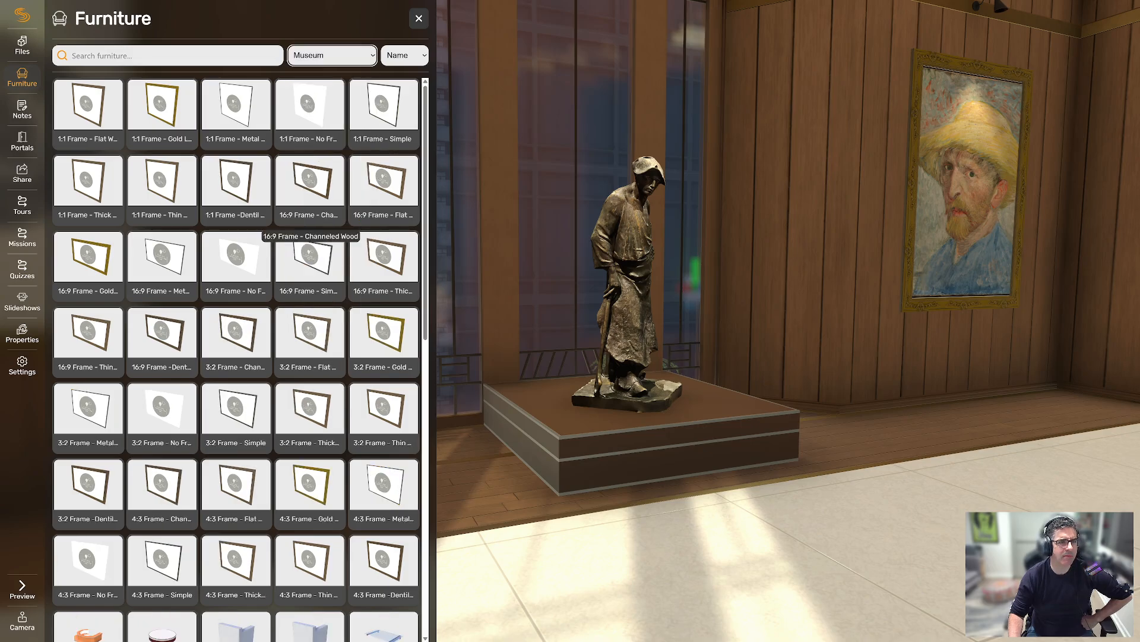
scroll(237, 357, down, 5)
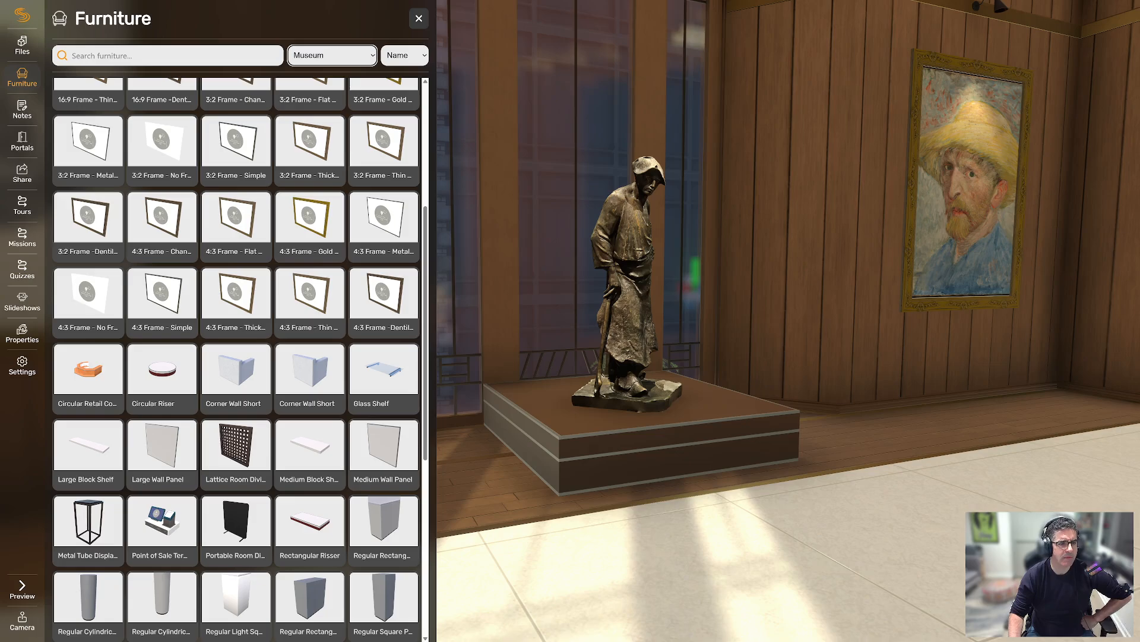
scroll(310, 250, down, 7)
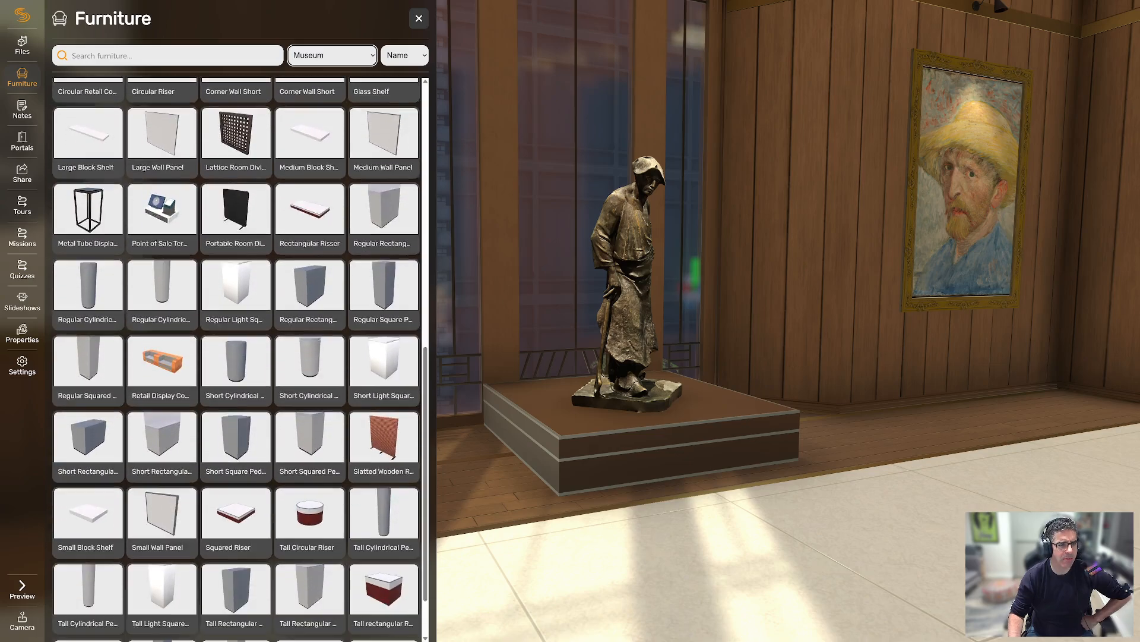
scroll(309, 261, up, 3)
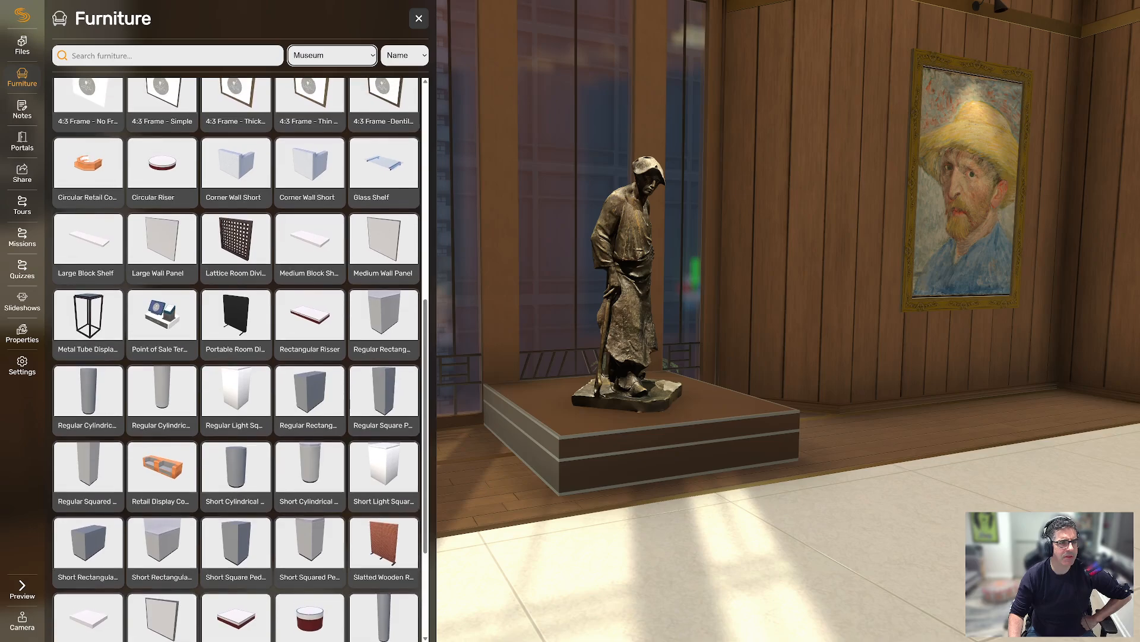
scroll(310, 511, up, 3)
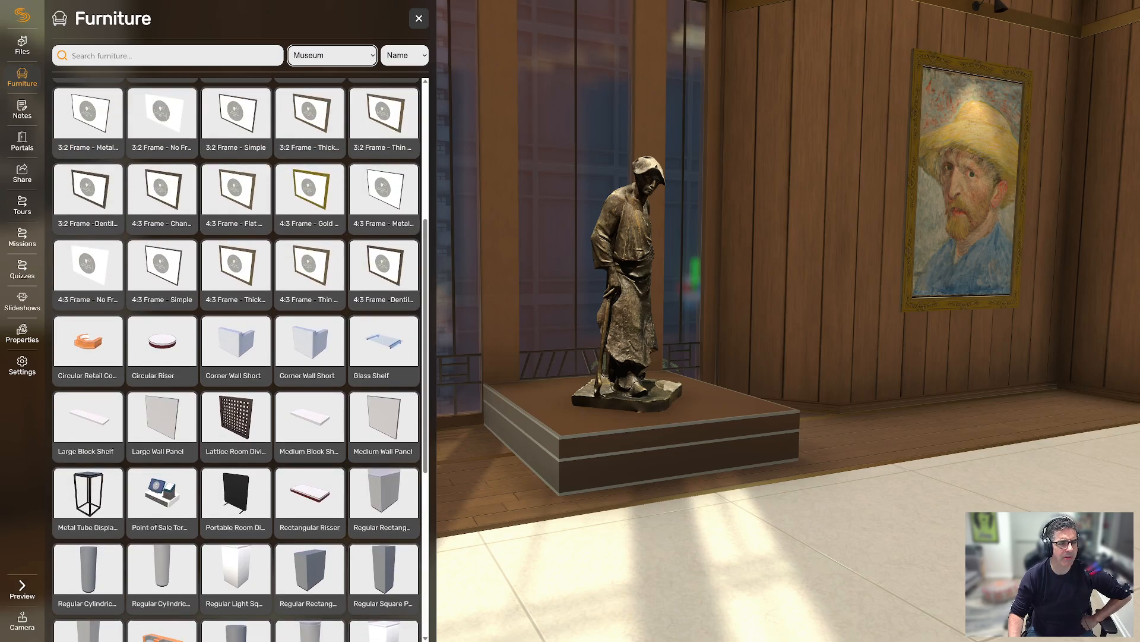
scroll(310, 511, down, 1)
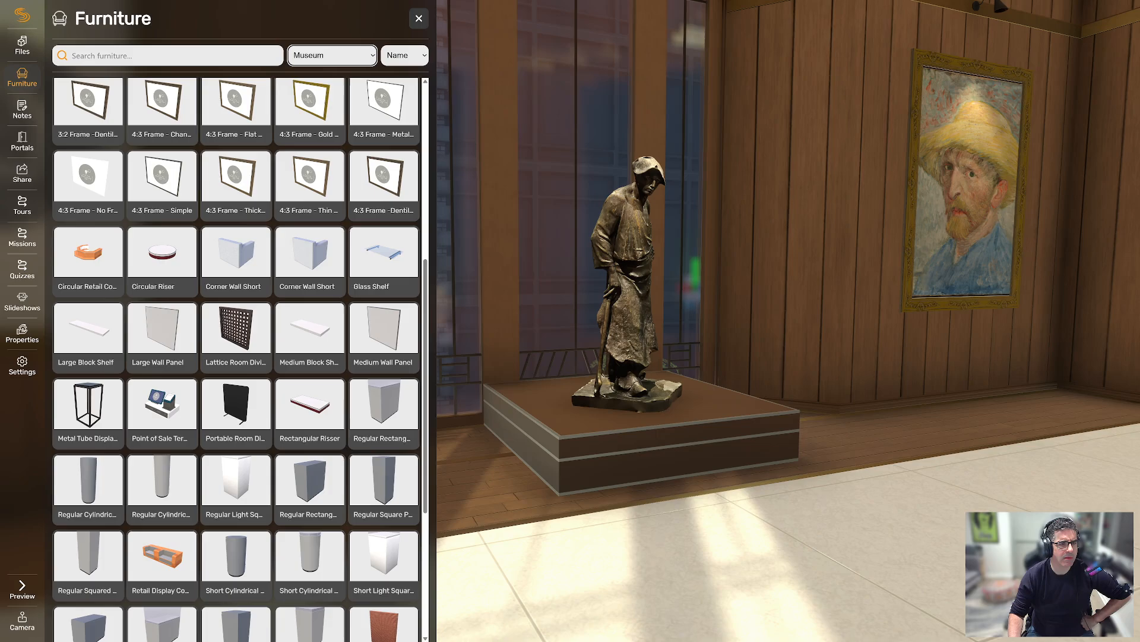
scroll(310, 410, down, 5)
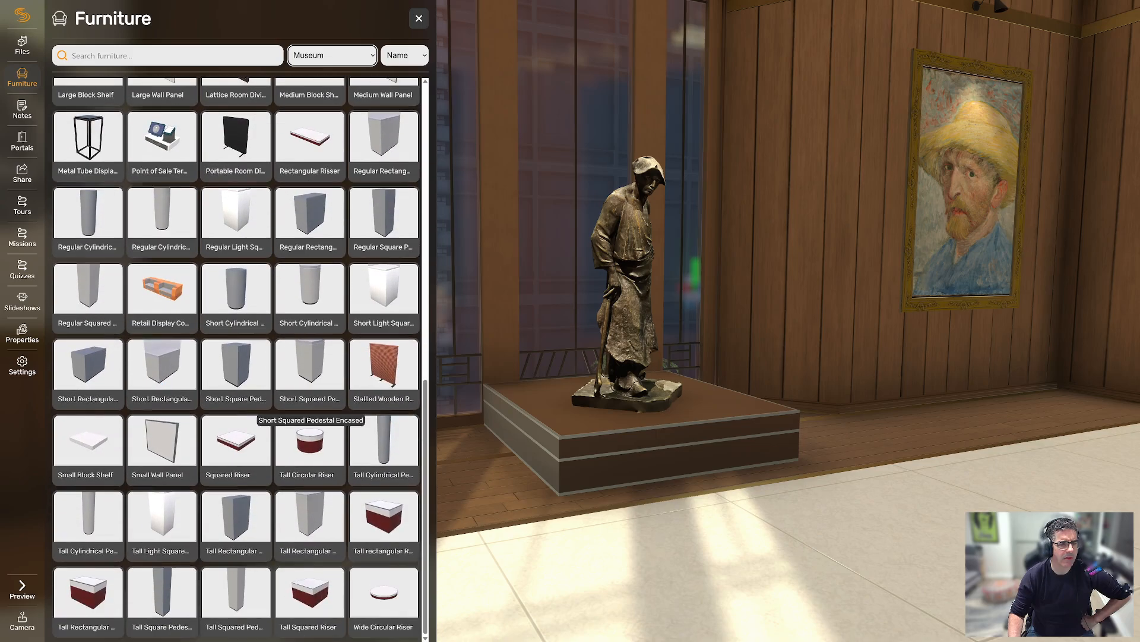
scroll(310, 410, up, 10)
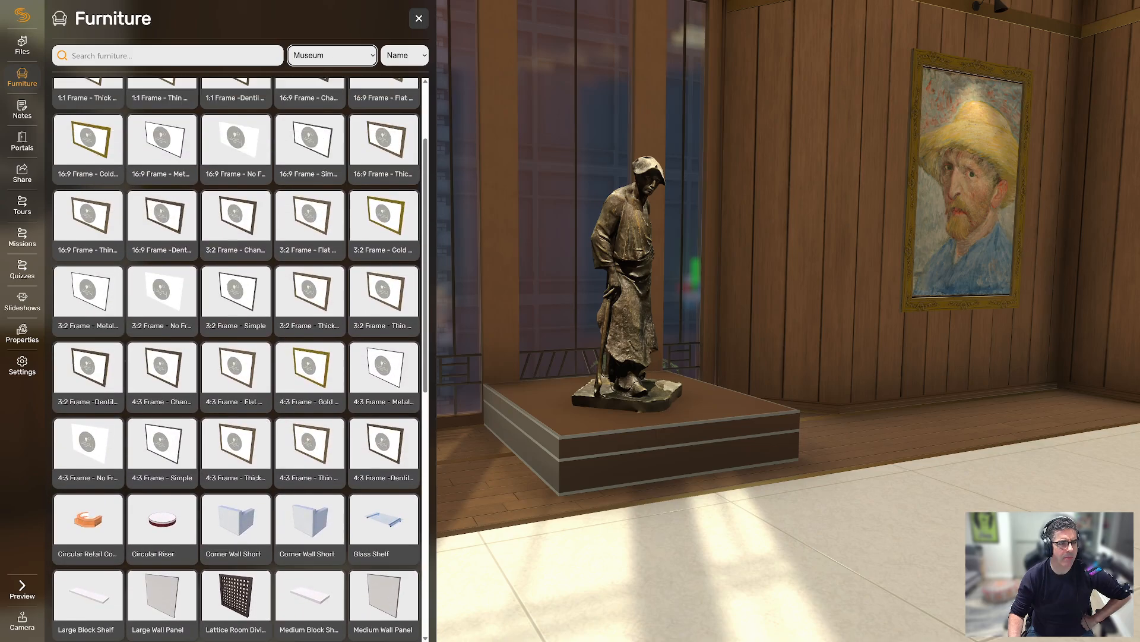
scroll(309, 410, up, 2)
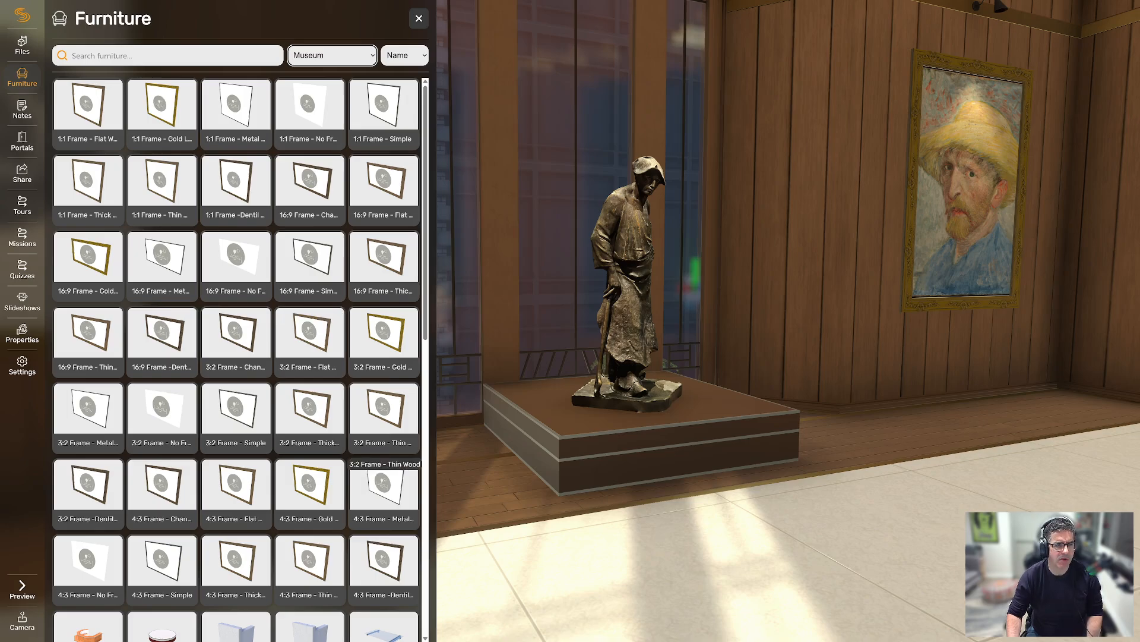
Place a 3:2 Frame - Thin Wood against the front of the bronze statue's plinth and scale it down to 0.23.
drag(384, 413, 600, 440)
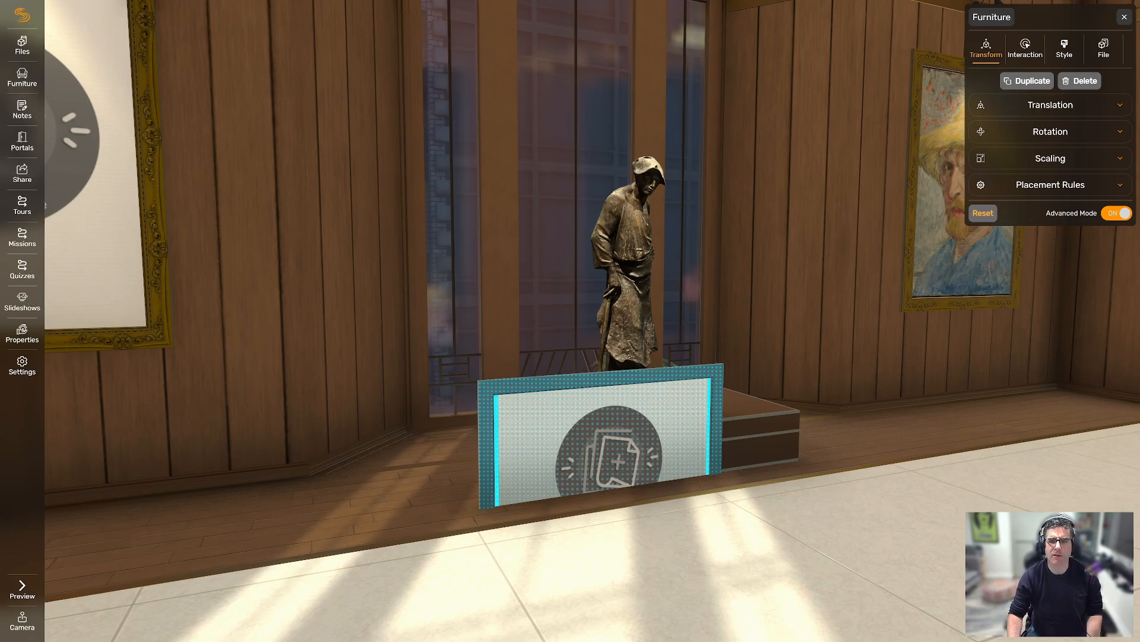
click(1117, 214)
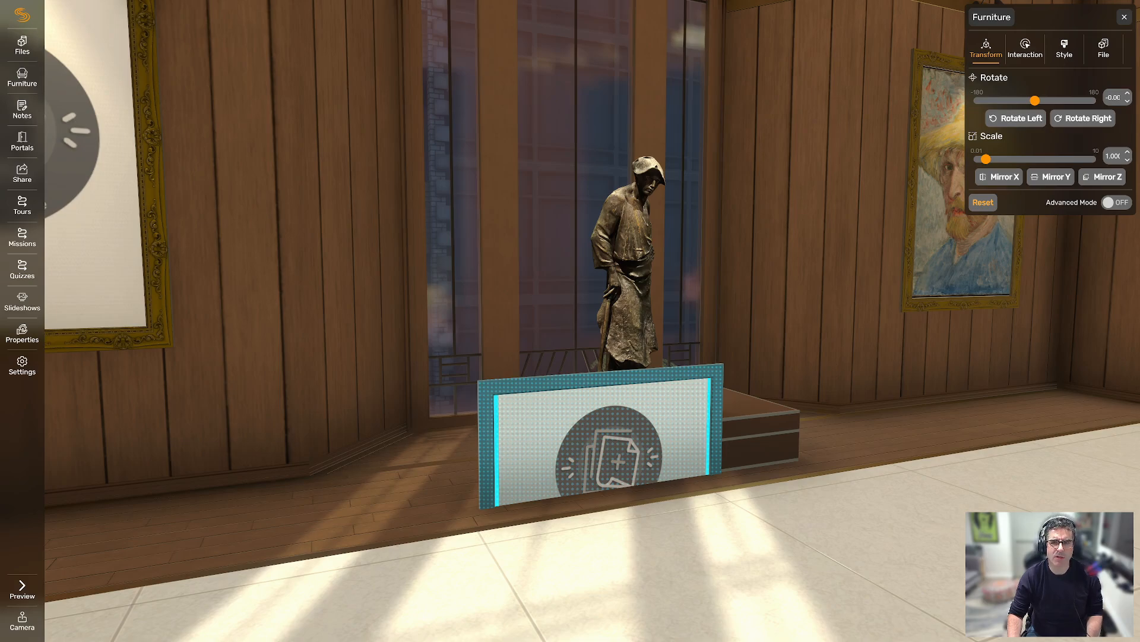
scroll(601, 436, down, 10)
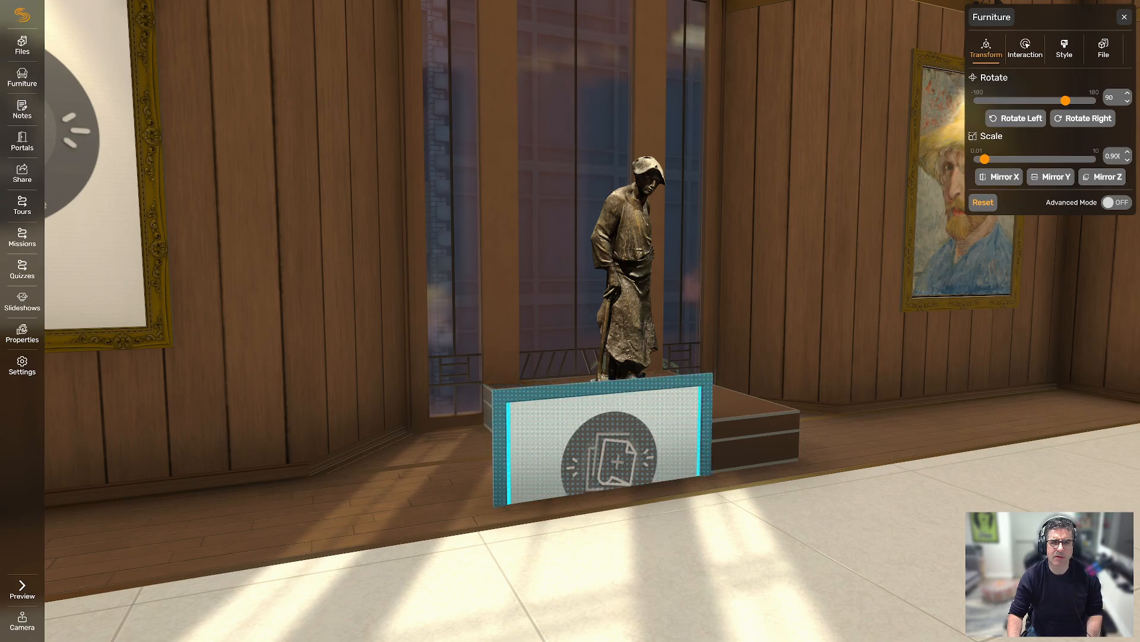
scroll(601, 437, down, 10)
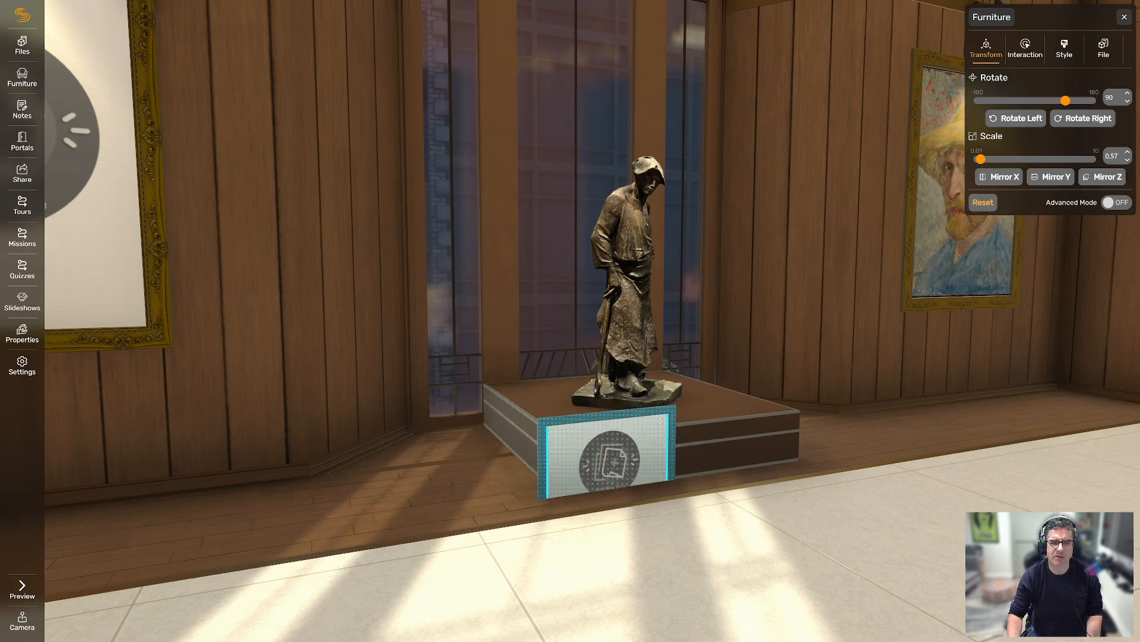
scroll(601, 437, down, 10)
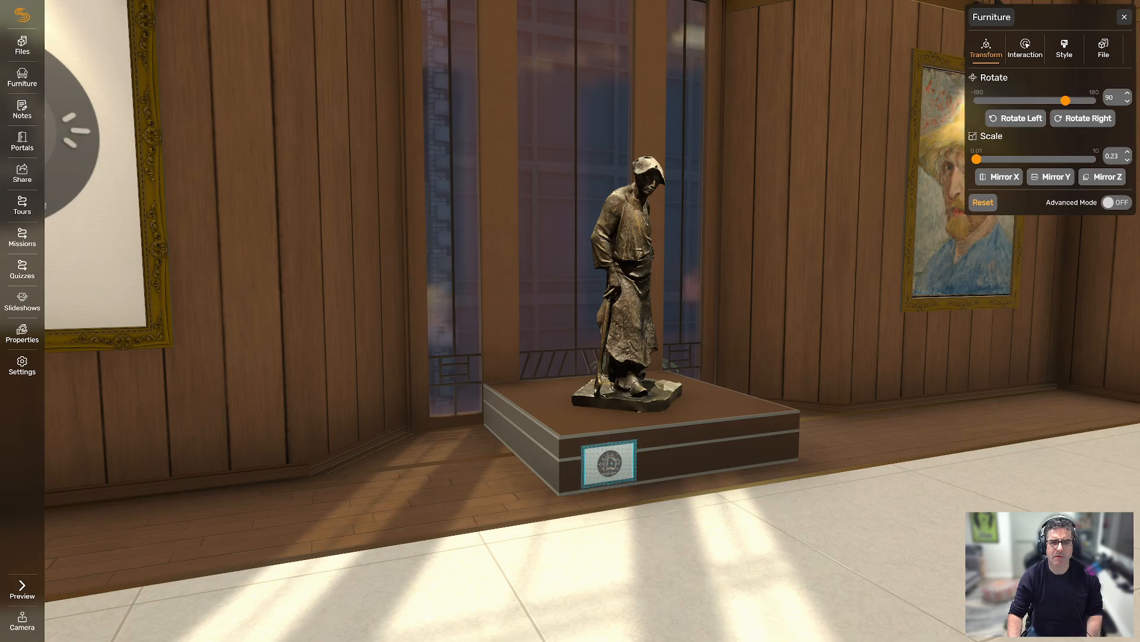
click(802, 497)
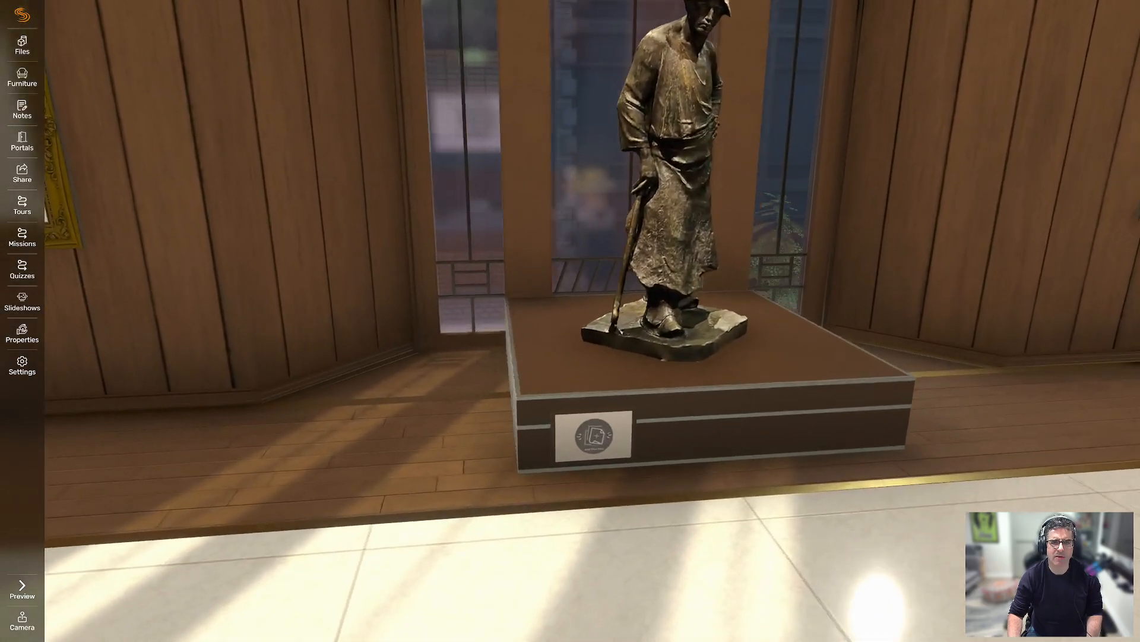
Move the small frame flat onto the plinth's top at the front-left corner beside the statue and rotate it to 90 degrees.
drag(585, 438, 676, 375)
click(693, 441)
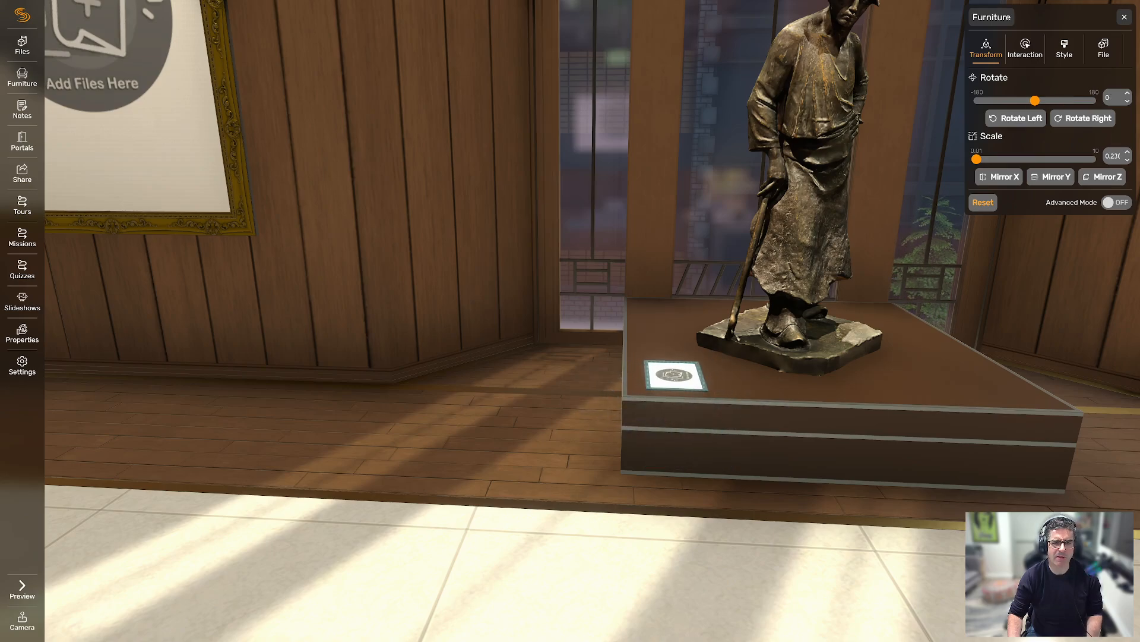
drag(683, 451, 585, 415)
key(w)
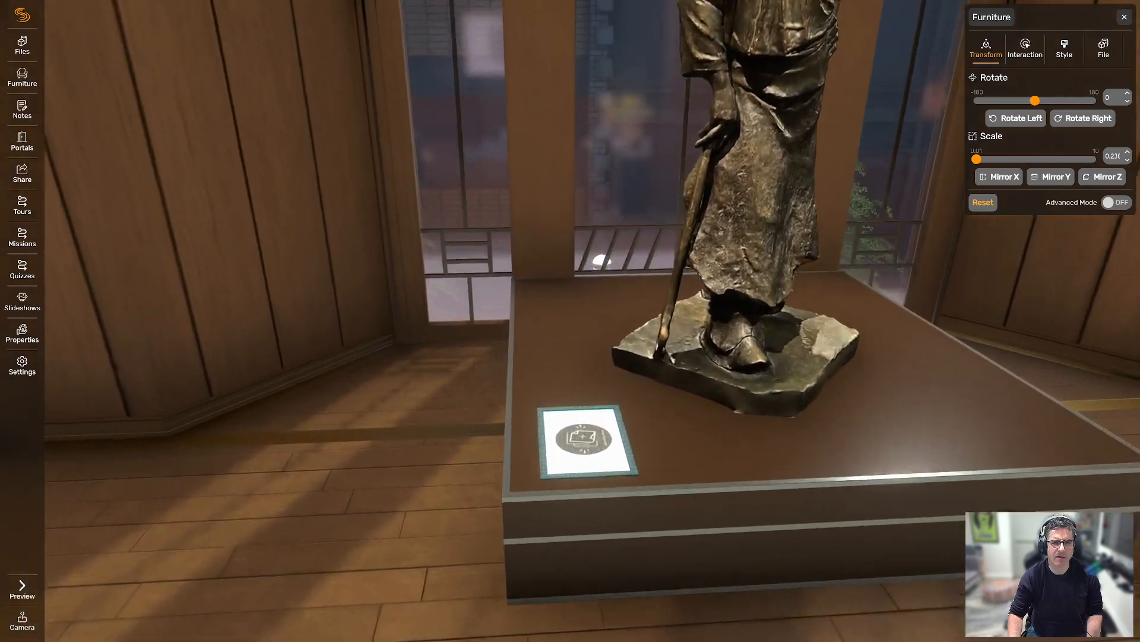
key(d)
key(w)
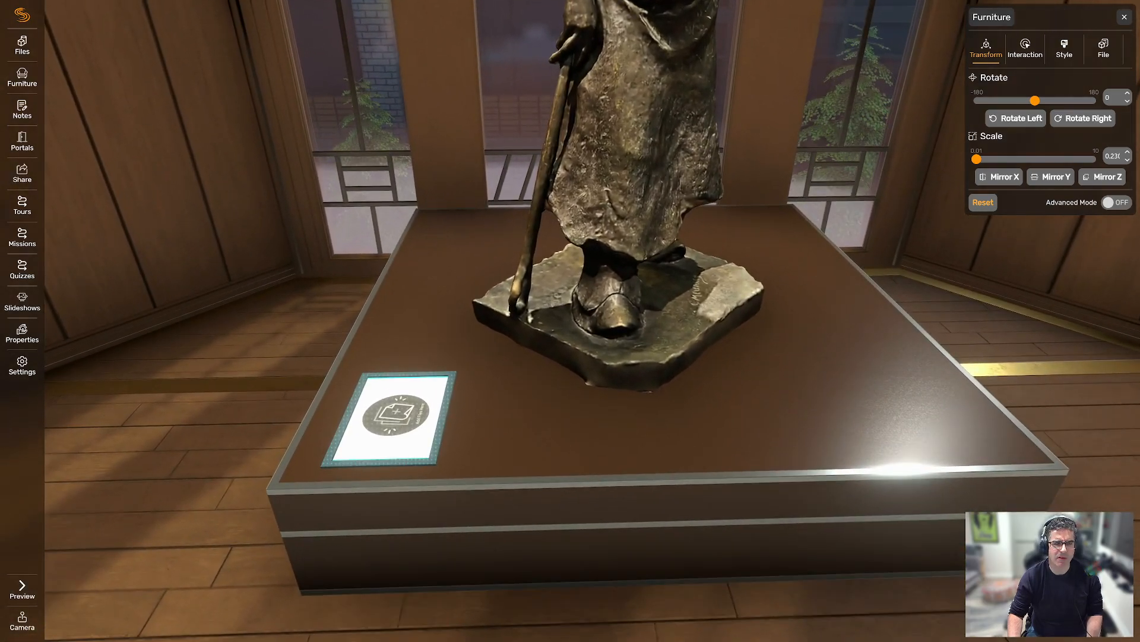
click(1083, 118)
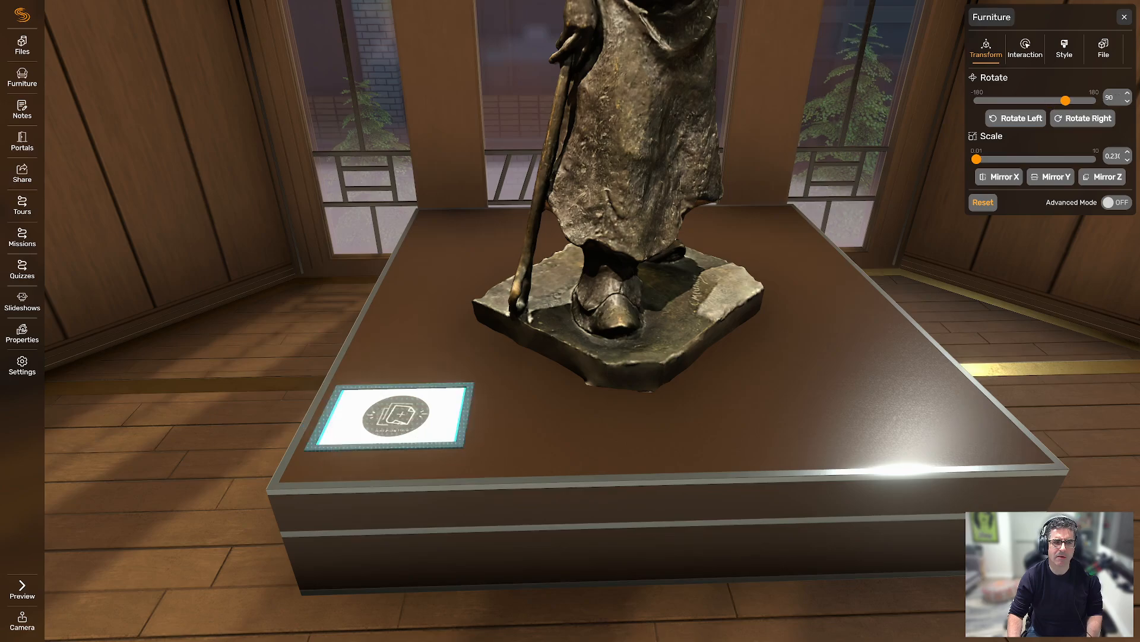
click(236, 394)
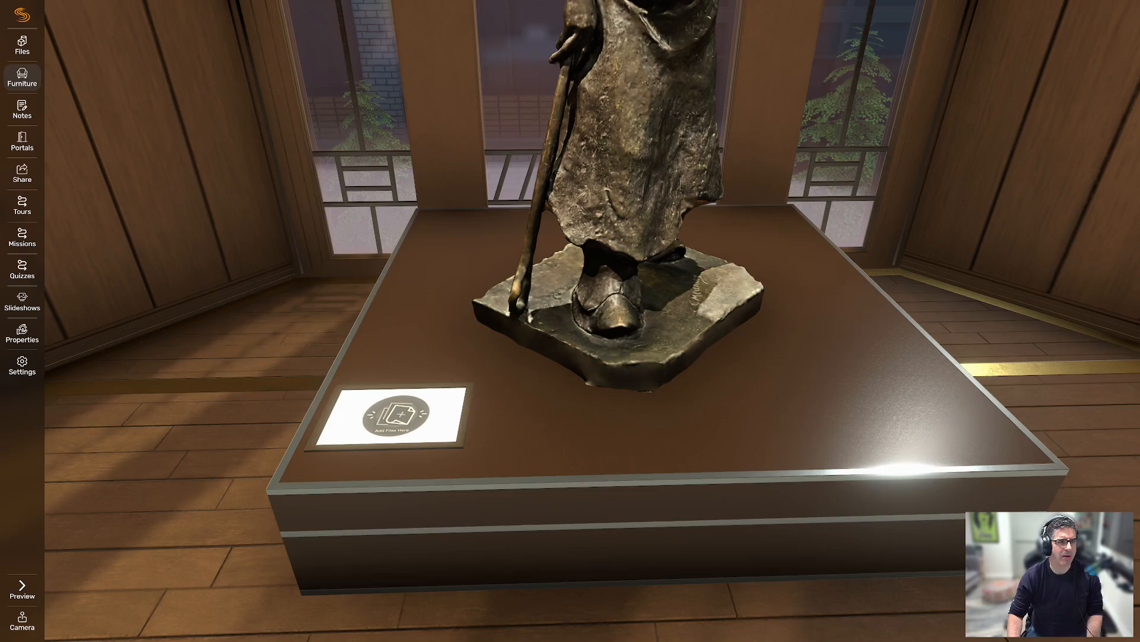
Put HammermanPlacard.jpg from the placards folder into the small frame on the plinth.
click(22, 78)
click(22, 44)
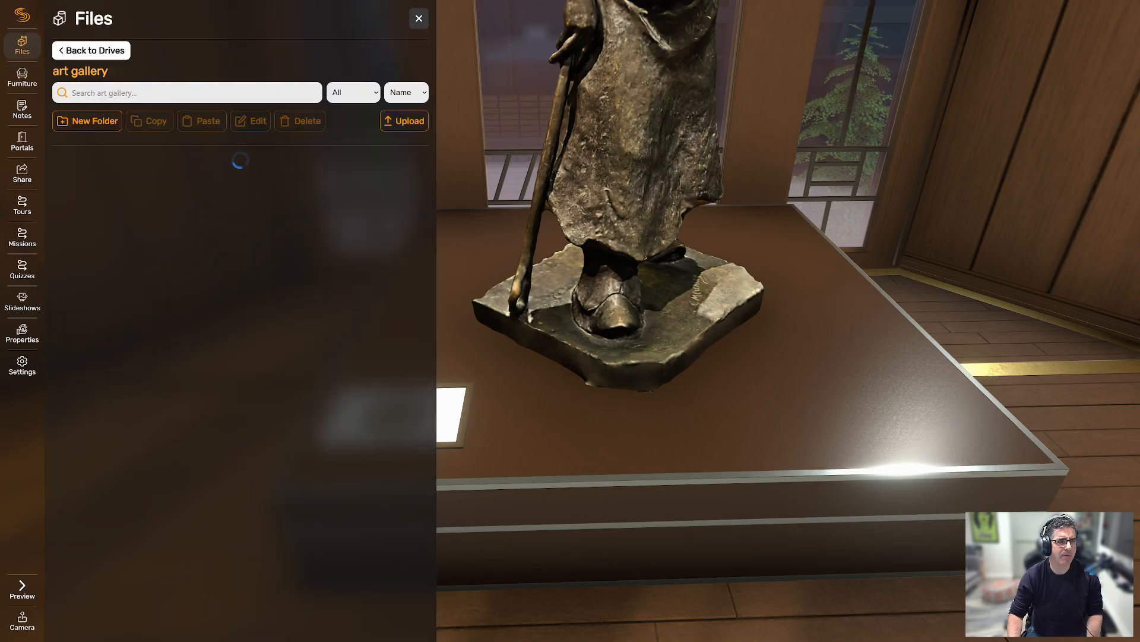
double_click(239, 184)
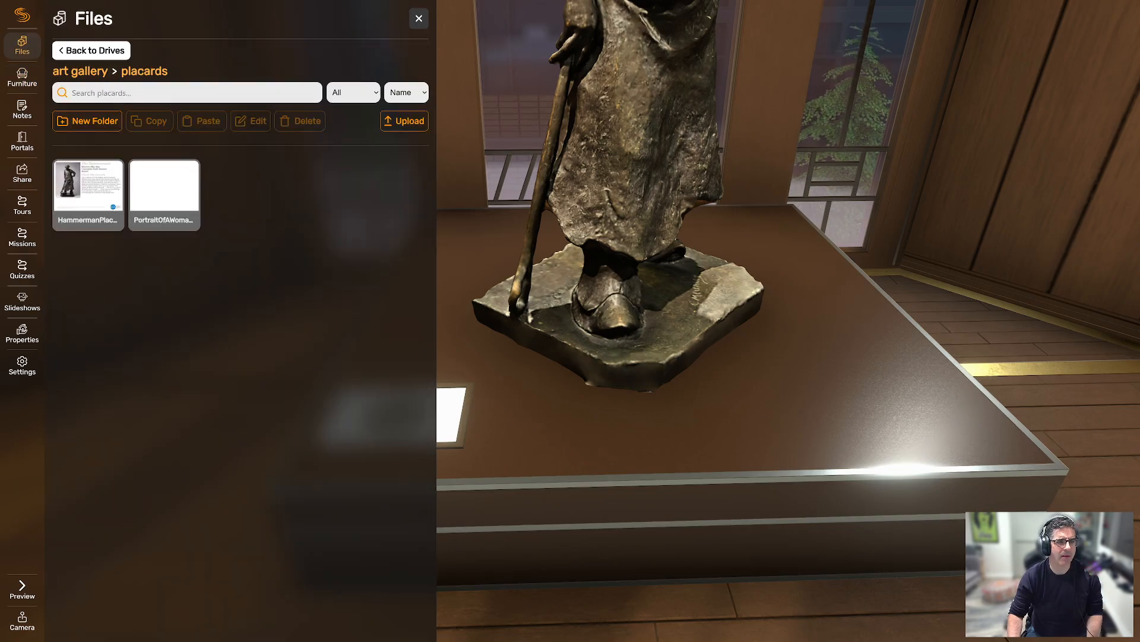
key(a)
drag(88, 195, 579, 415)
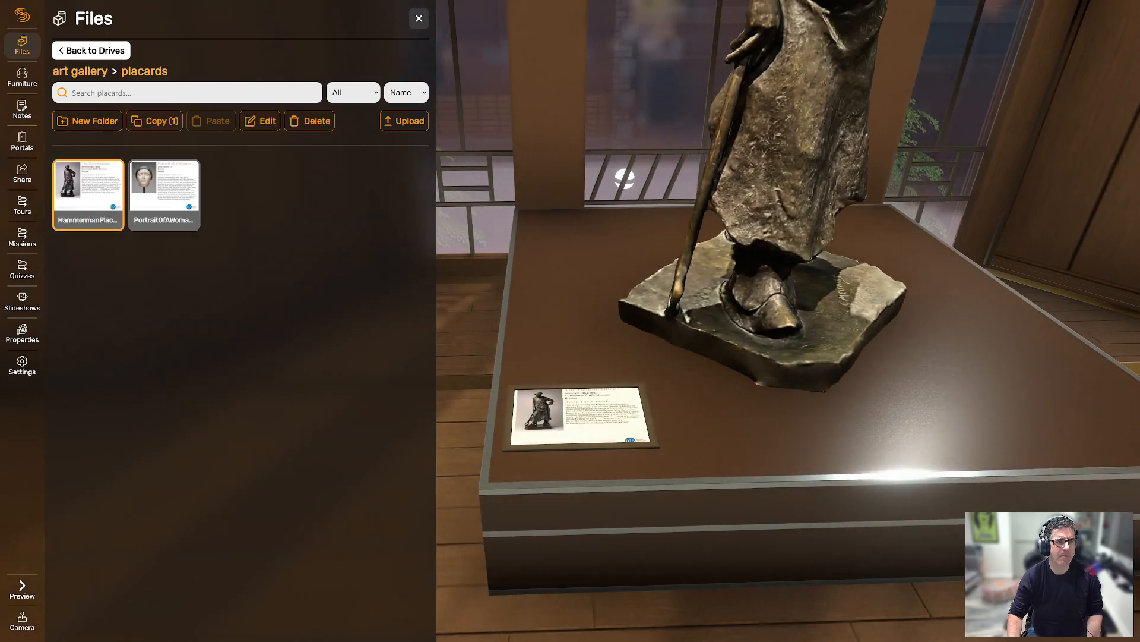
click(418, 18)
Set the zoom of the HammermanPlacard.jpg image in its frame to -0.05.
right_drag(579, 285, 573, 451)
key(w)
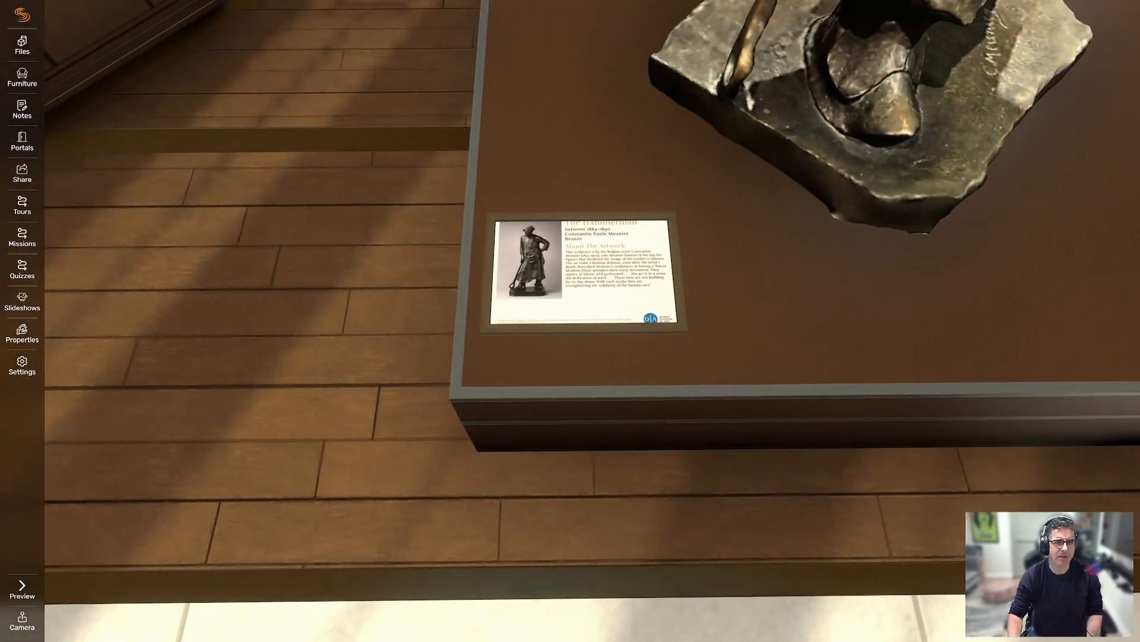
click(584, 273)
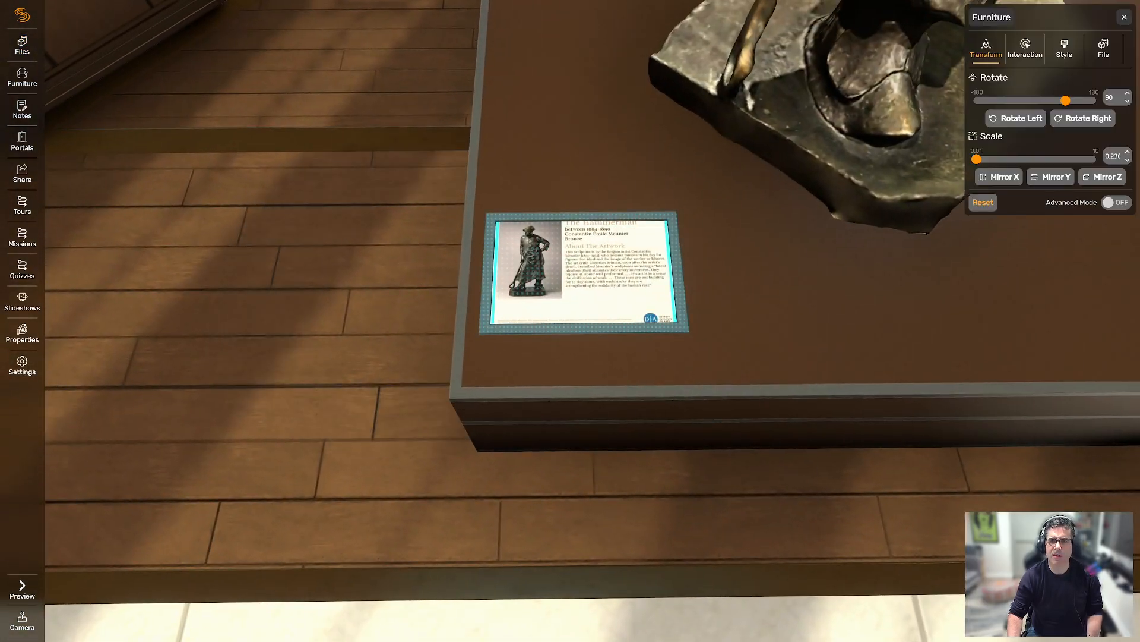
click(1103, 49)
click(1050, 84)
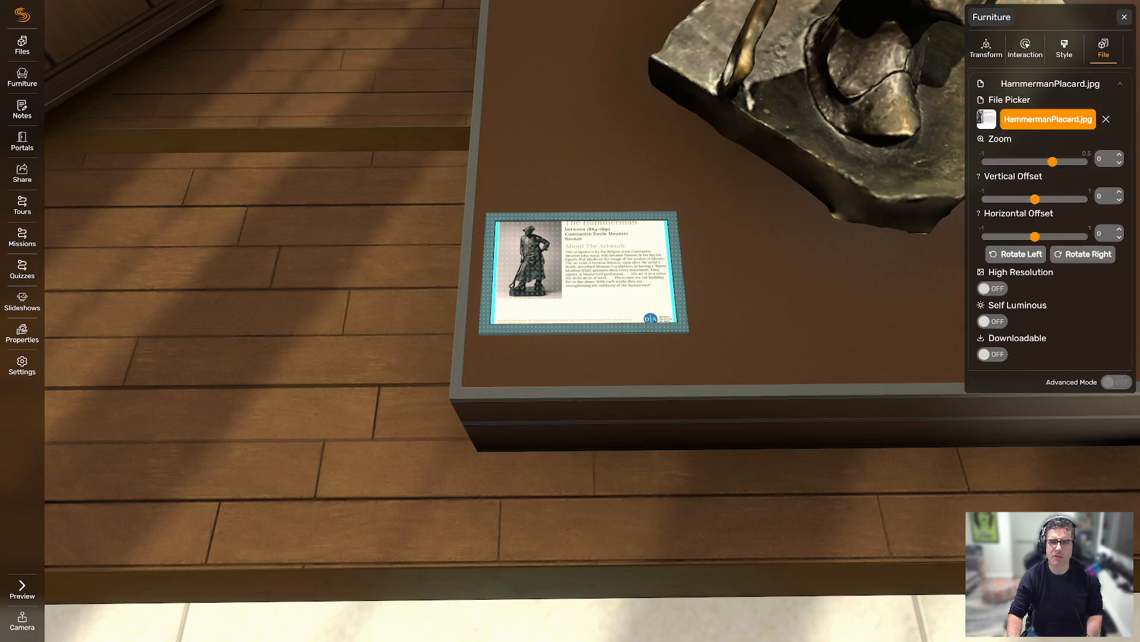
click(1119, 163)
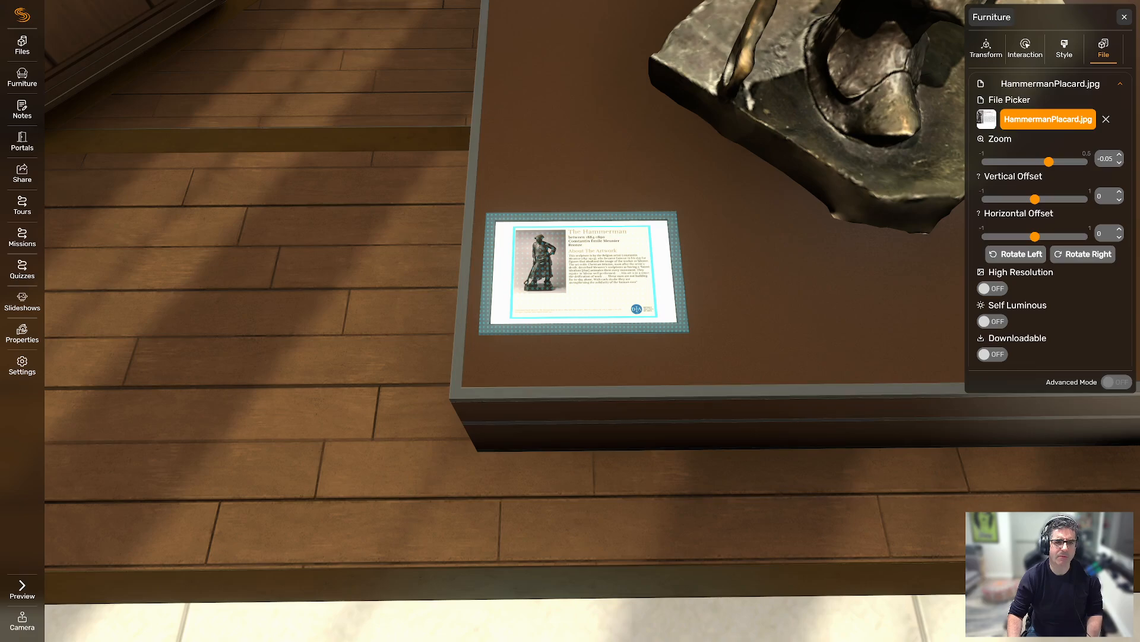
click(375, 293)
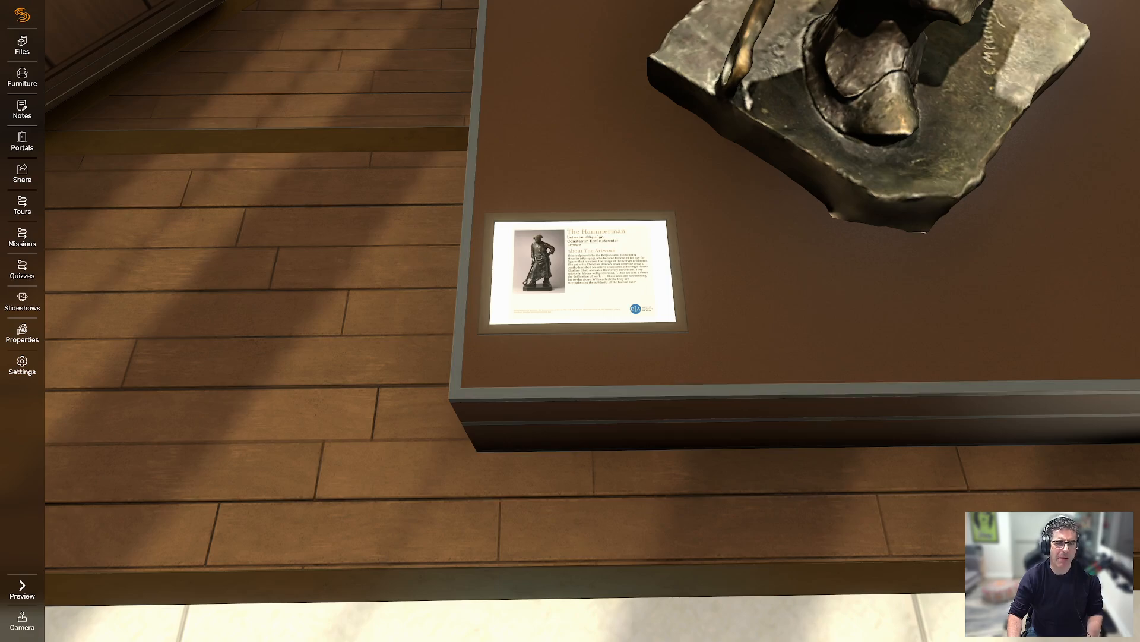
Change the placard frame's Mat Board color to dark grey, RGB 81, 81, 81.
click(583, 272)
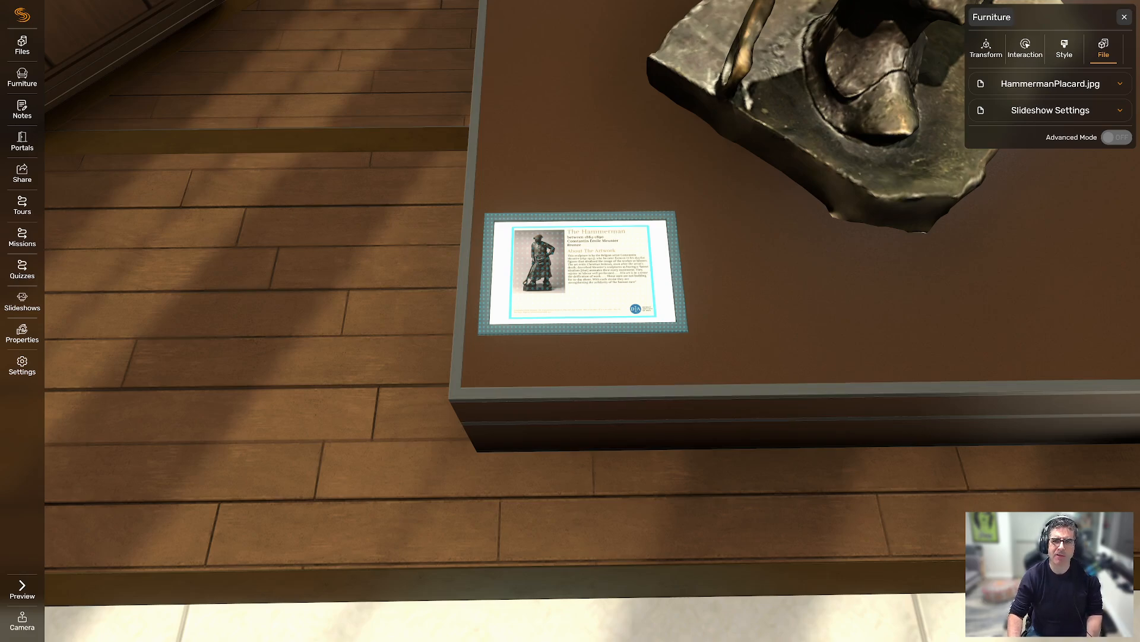
click(1064, 49)
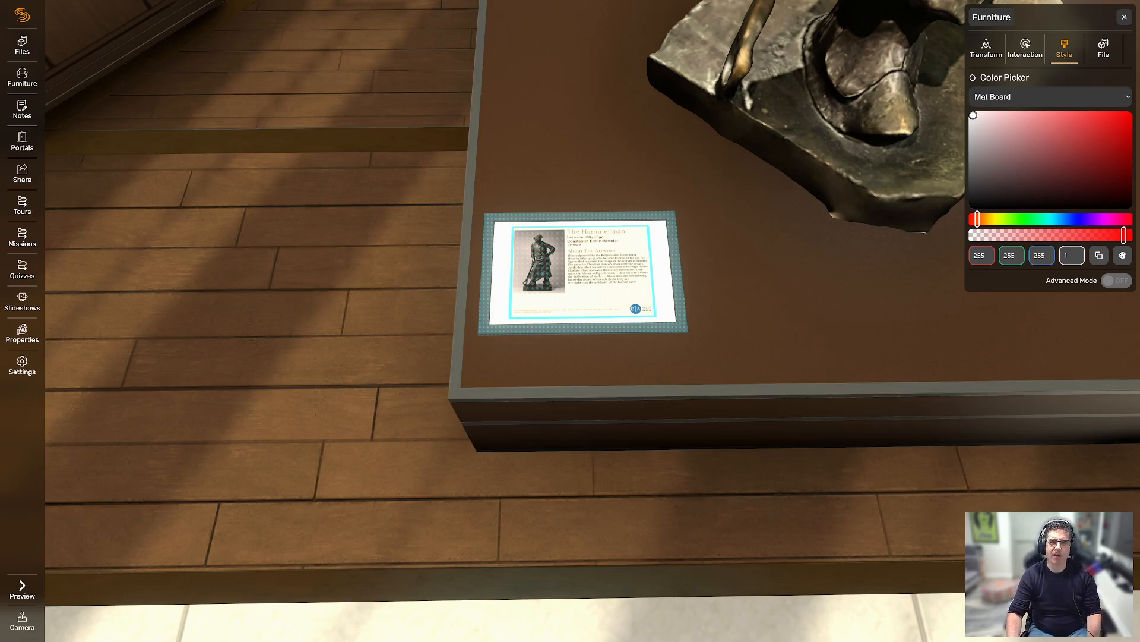
click(1050, 97)
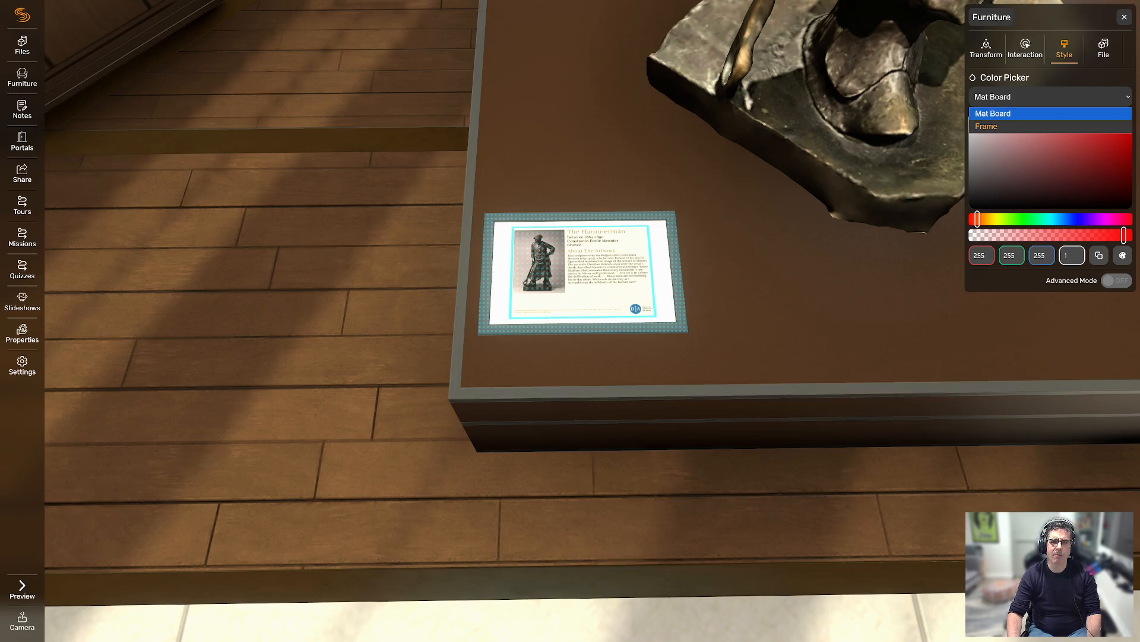
click(1050, 114)
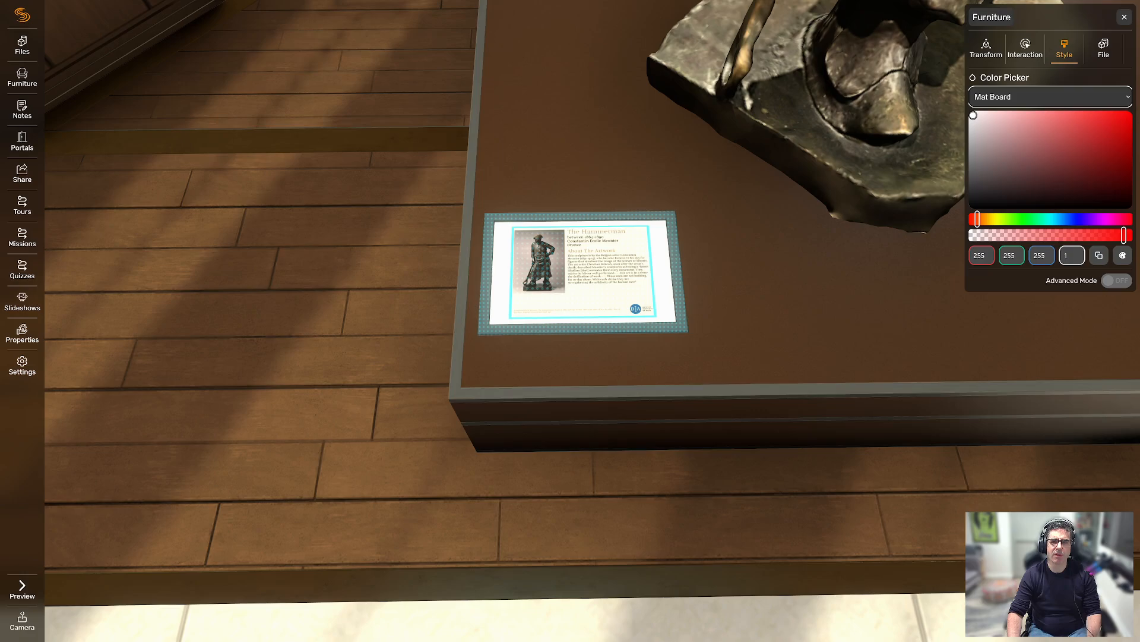
drag(973, 115, 973, 175)
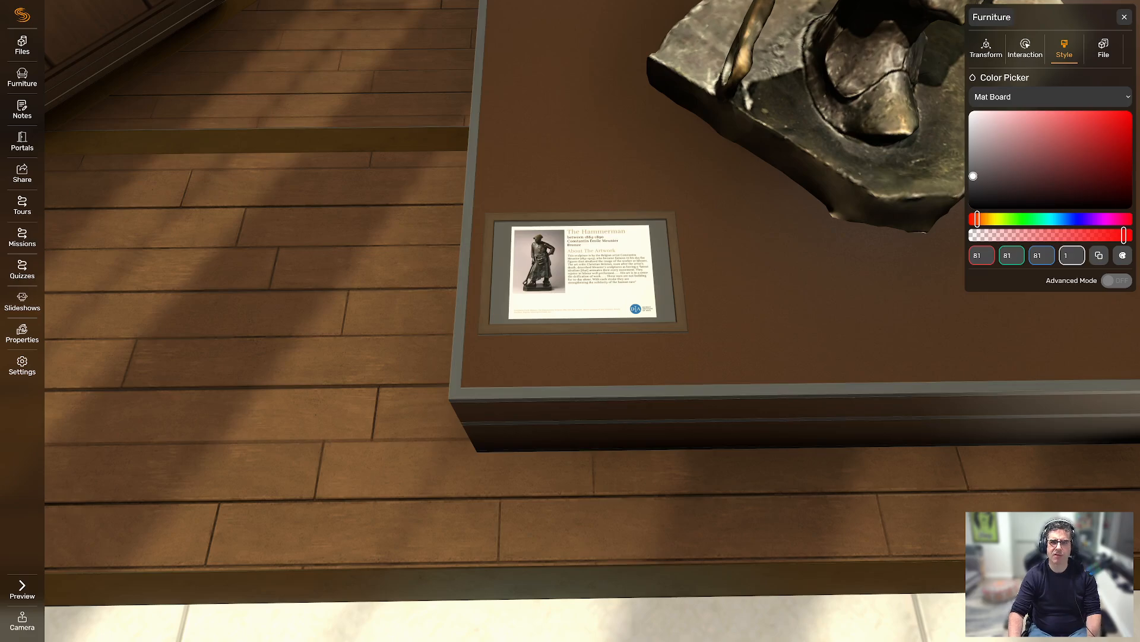
Change the placard's Frame color to bright blue, RGB 66, 143, 255.
click(1050, 97)
click(1041, 126)
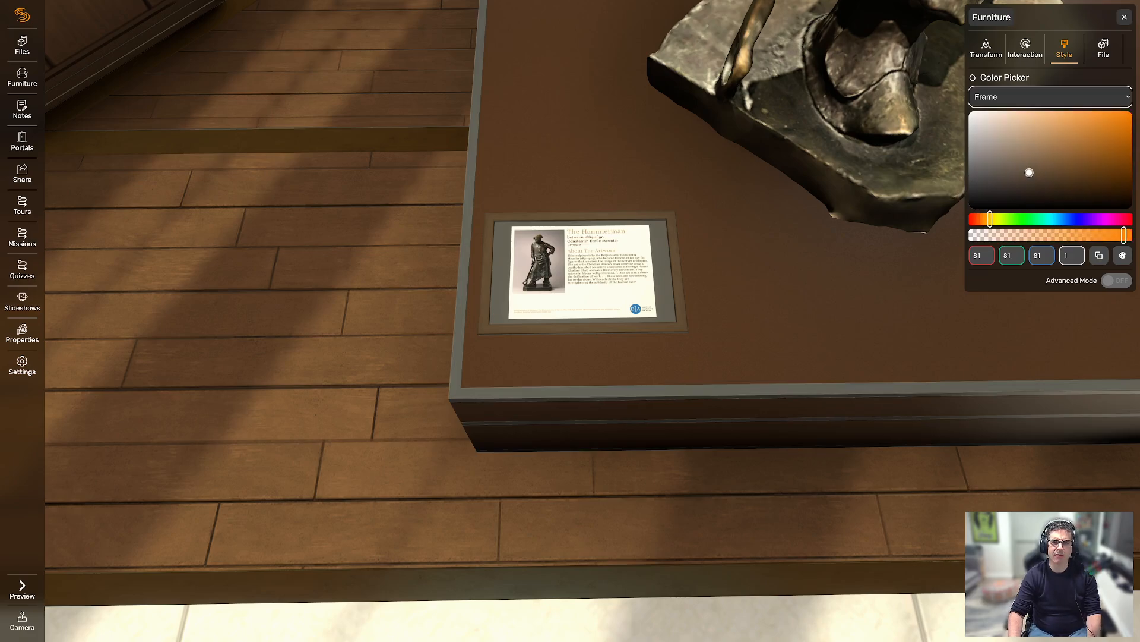
drag(1020, 165, 995, 129)
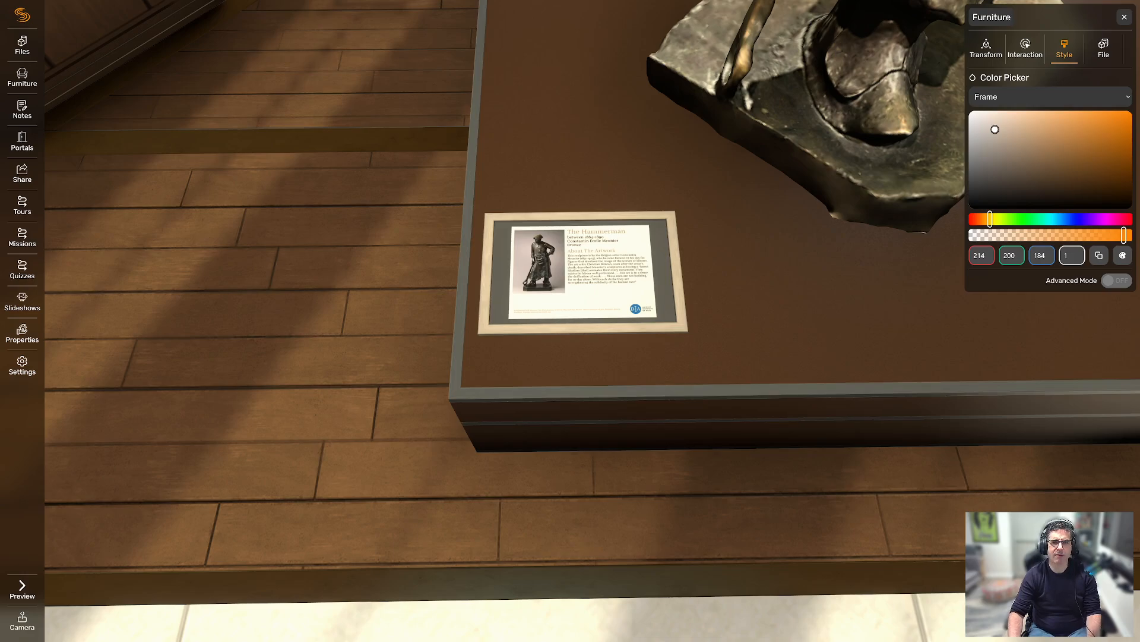
click(1064, 219)
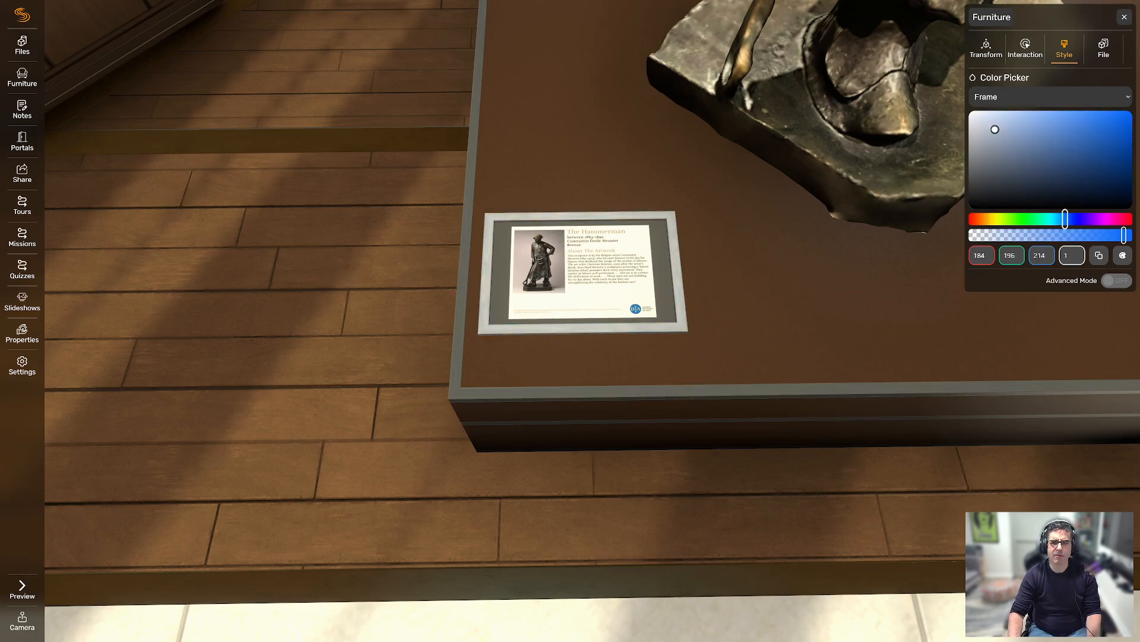
drag(1044, 120, 1088, 116)
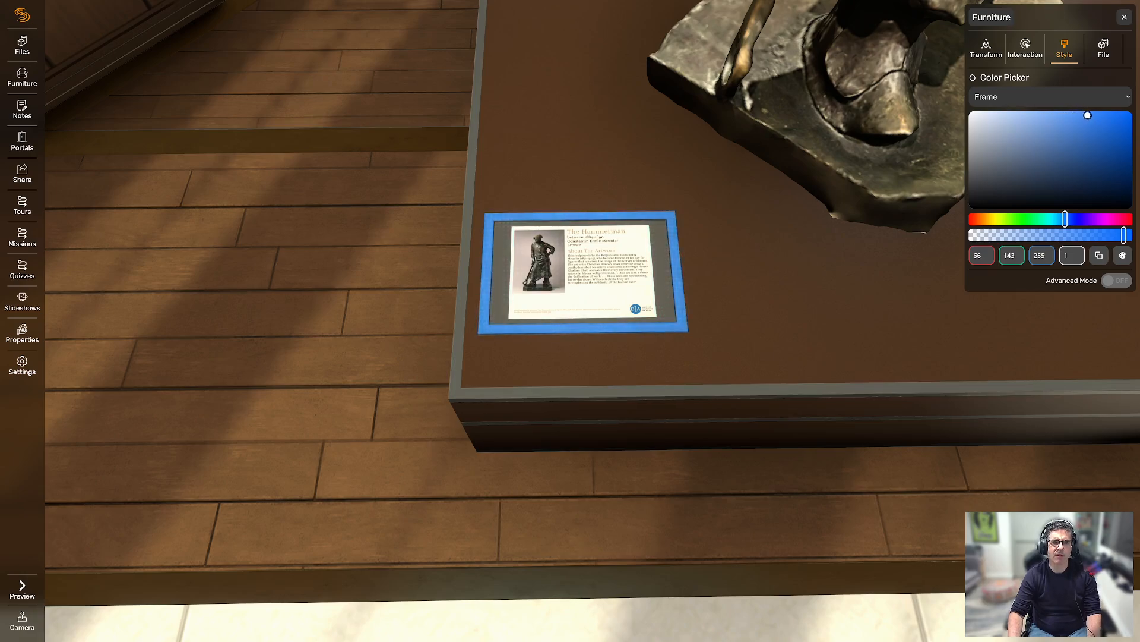
click(300, 265)
Make two copies of the Hammerman placard and line them up beside the original along the plinth's front edge.
drag(295, 312, 265, 505)
key(s)
key(s)
key(w)
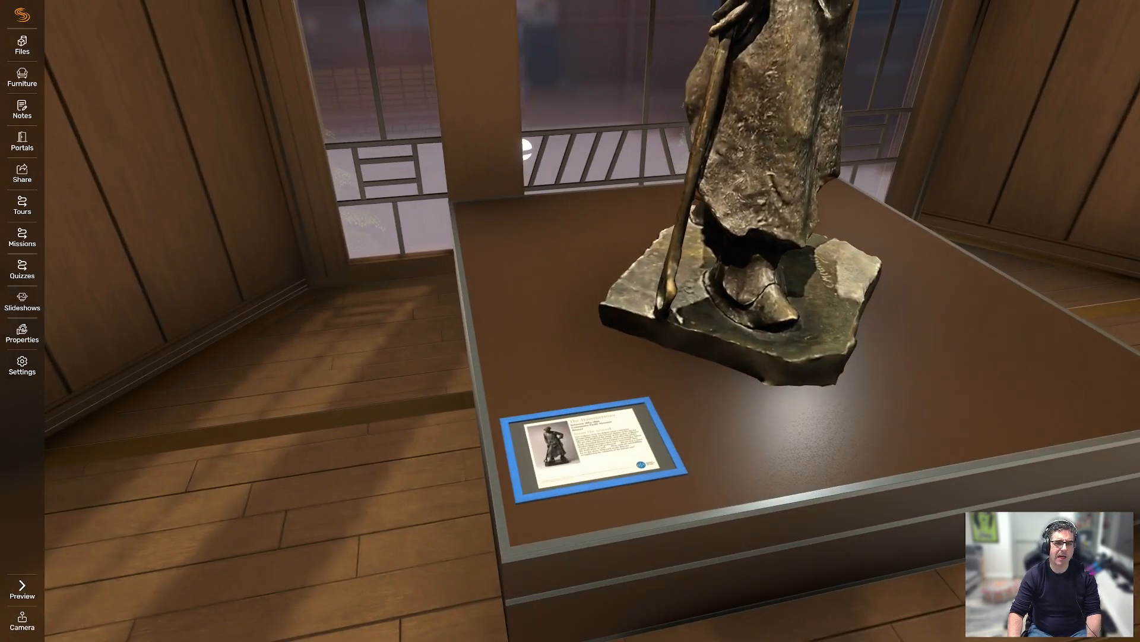
drag(320, 398, 285, 297)
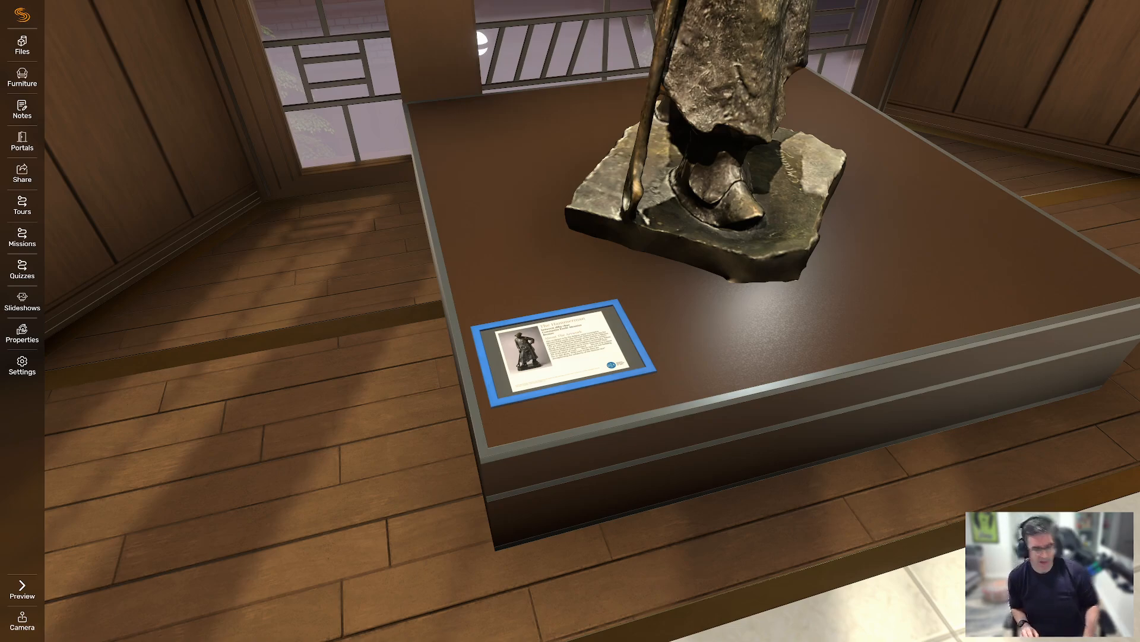
click(563, 353)
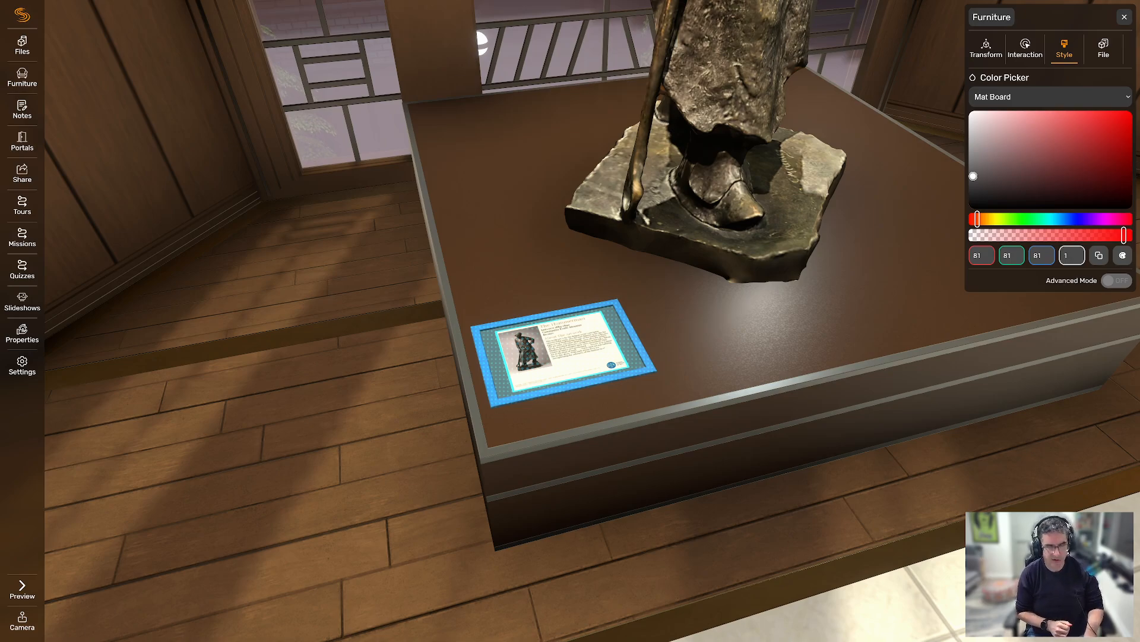
key(ctrl+d)
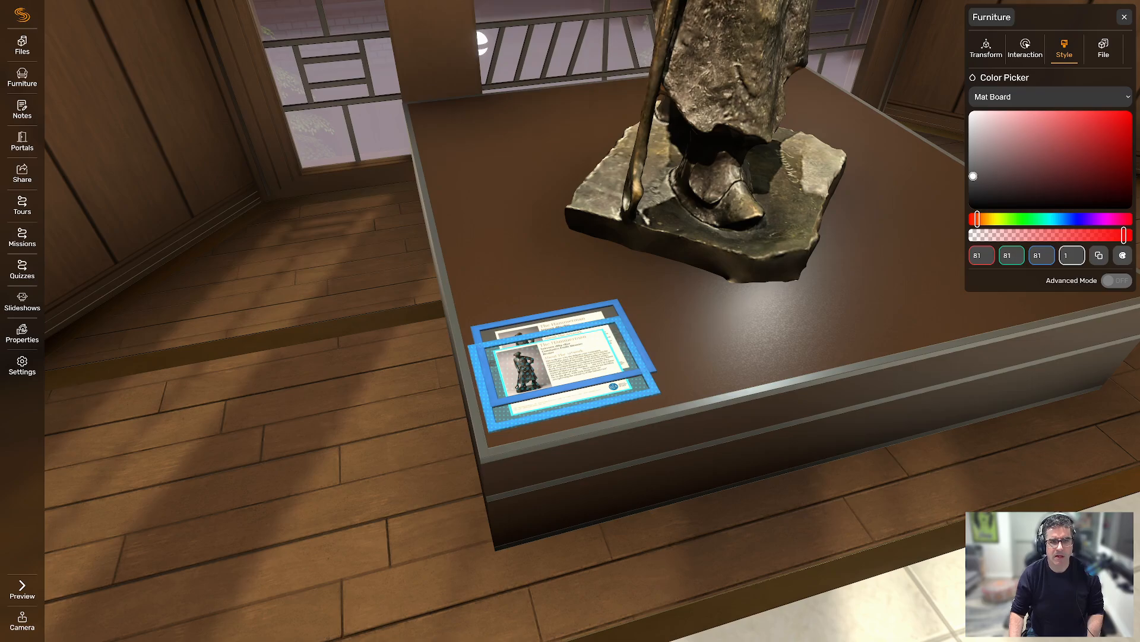
drag(564, 373, 723, 321)
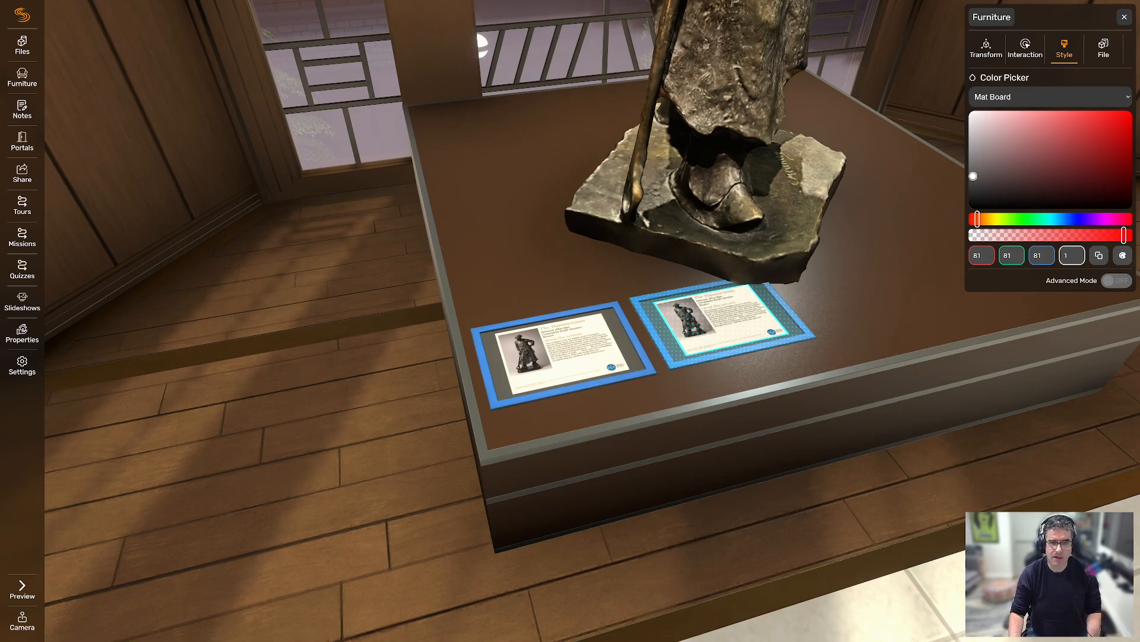
alt+drag(722, 322, 878, 286)
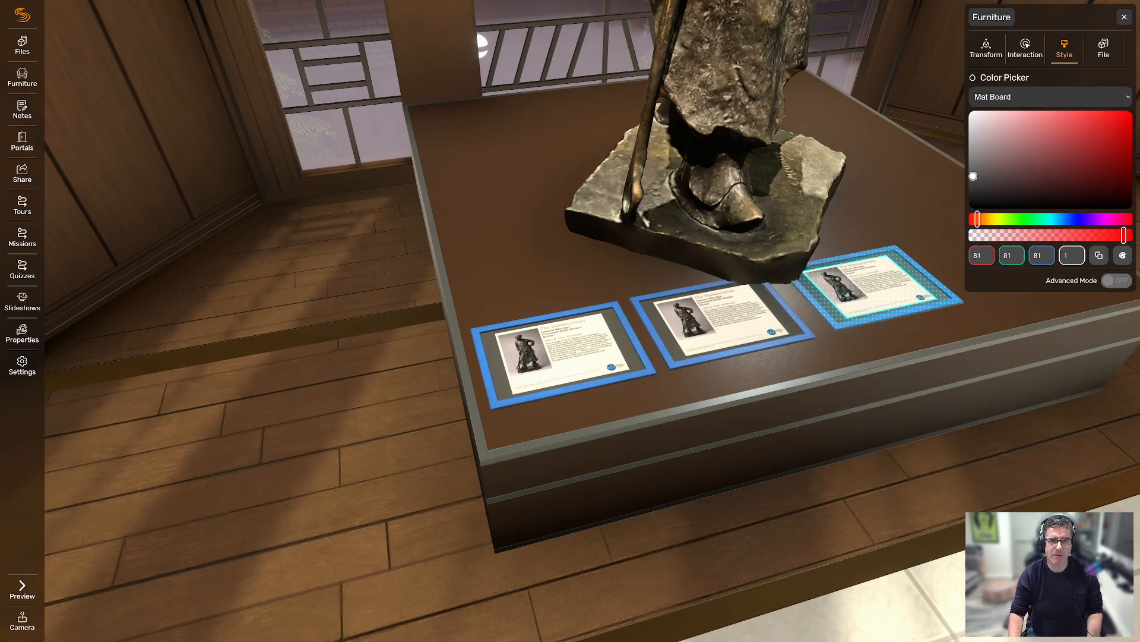
Using the advanced transform options, duplicate the original placard, try the copy on the plinth's front face and delete that copy.
click(563, 355)
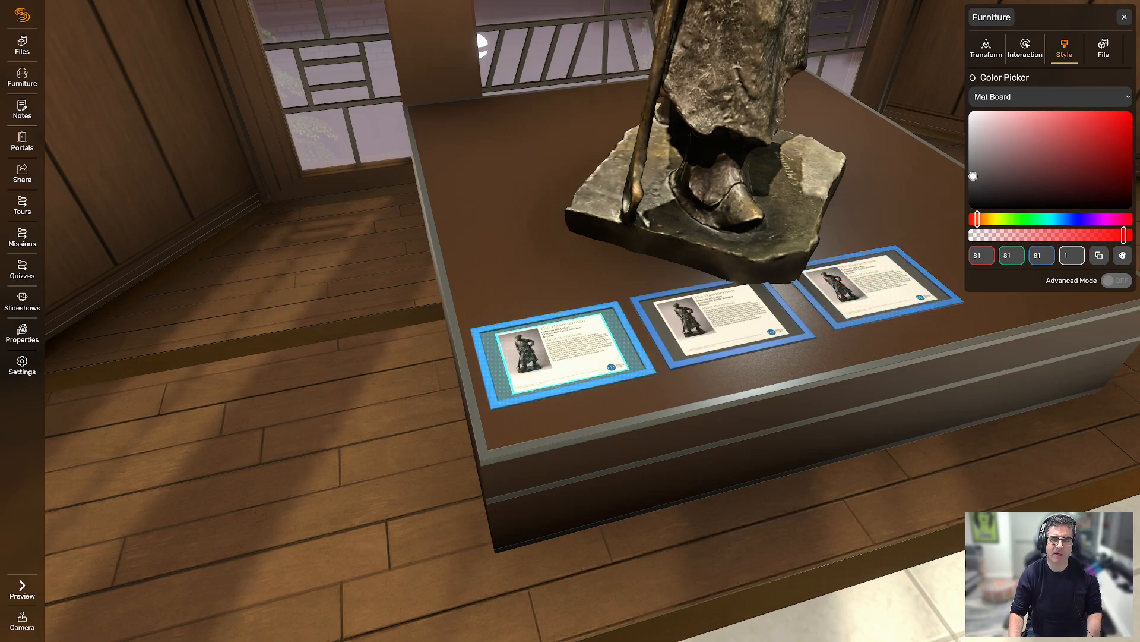
click(986, 49)
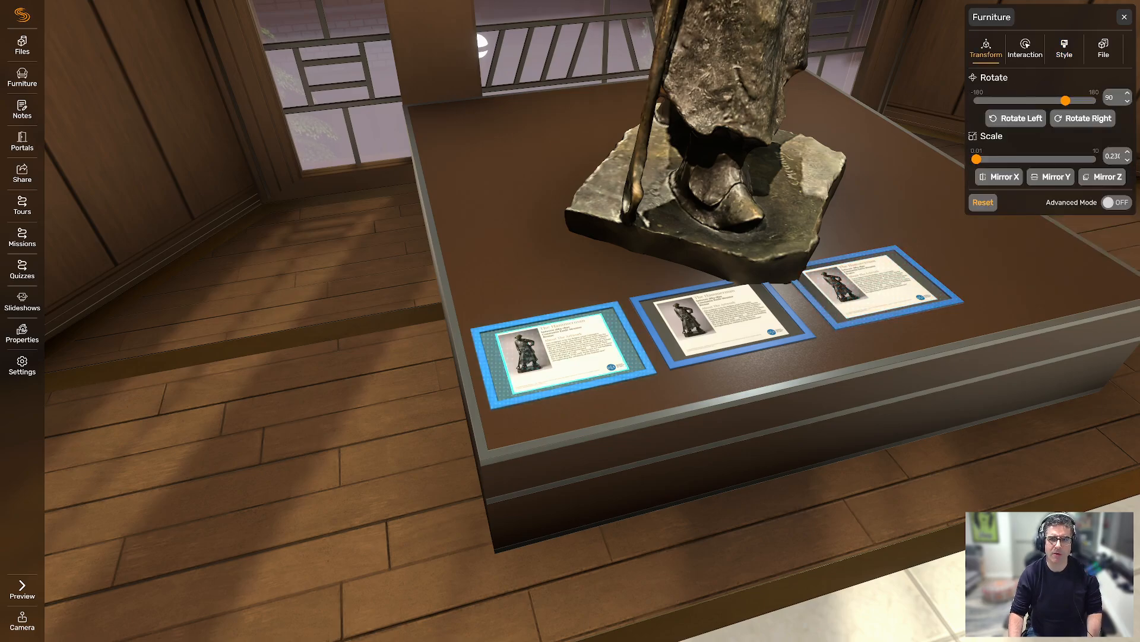
click(1117, 202)
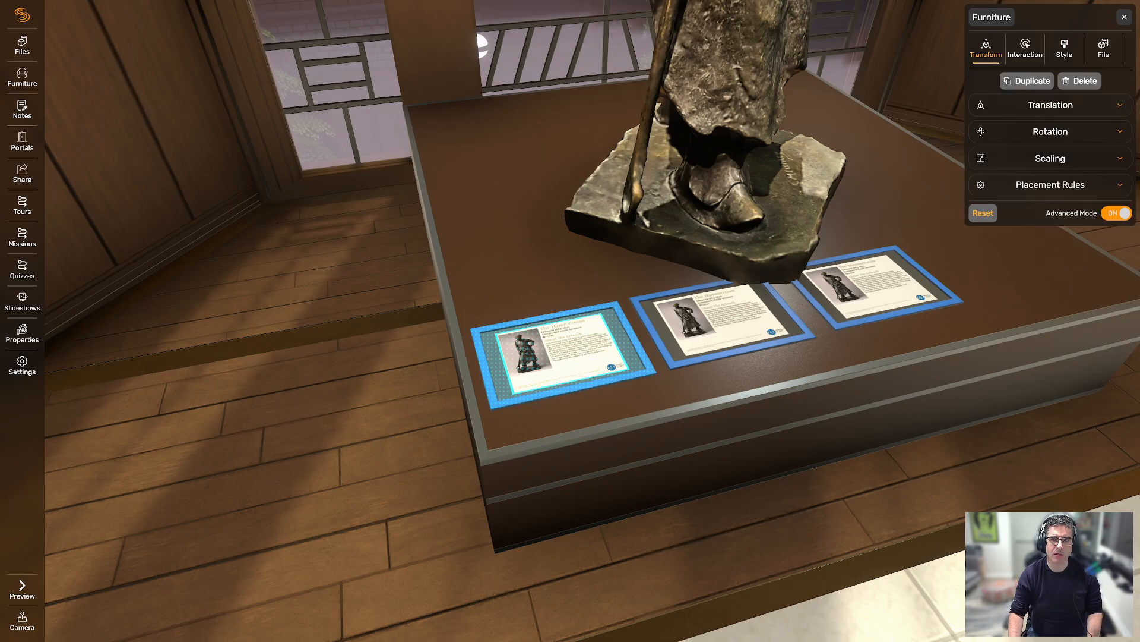
click(1027, 80)
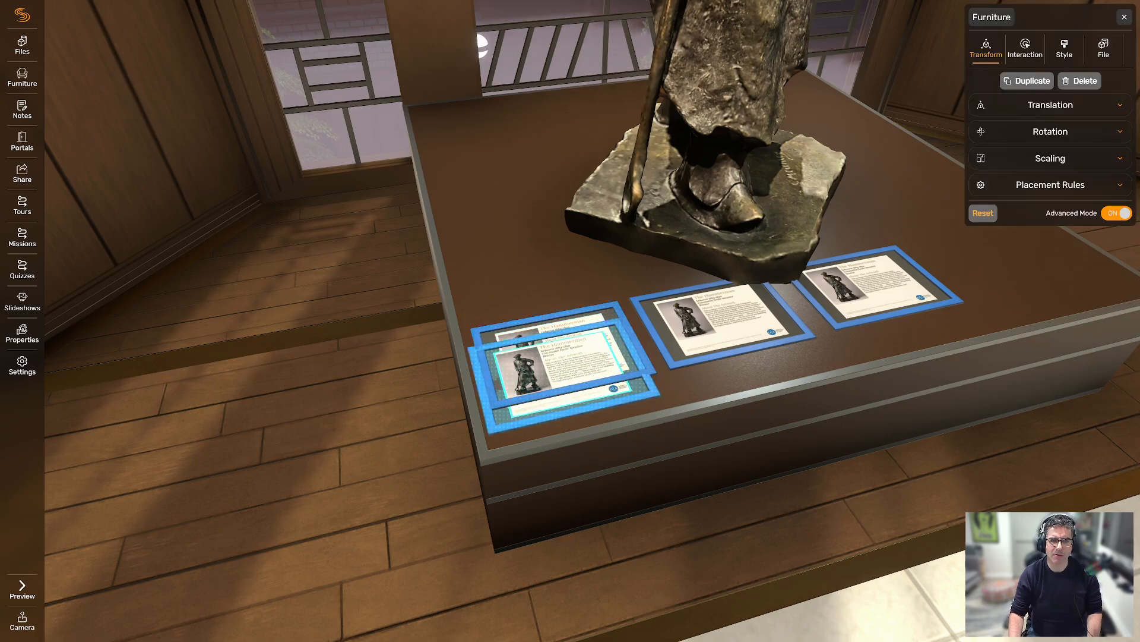
drag(564, 378, 611, 479)
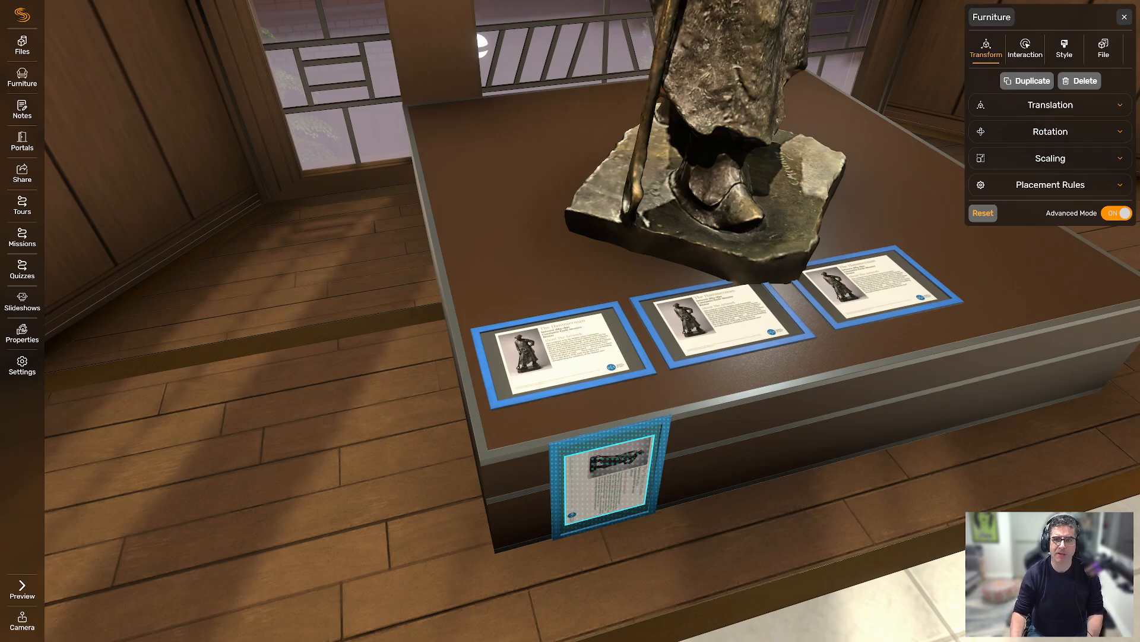
key(Delete)
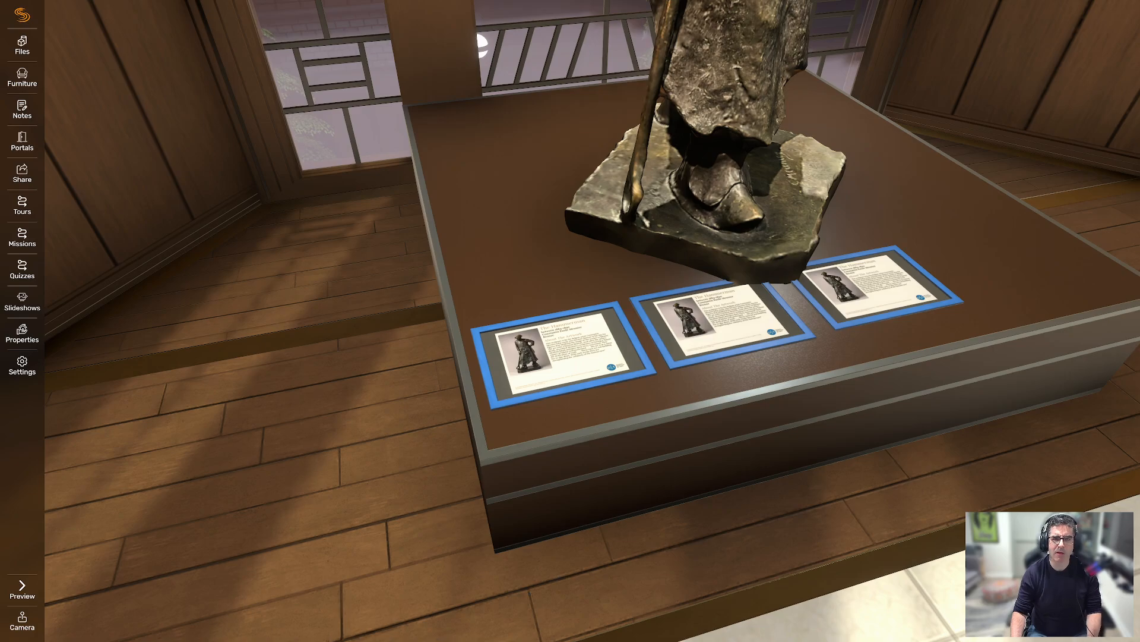
Delete the middle placard and move the remaining copy onto the front of the curved plinth below the head sculpture.
click(723, 324)
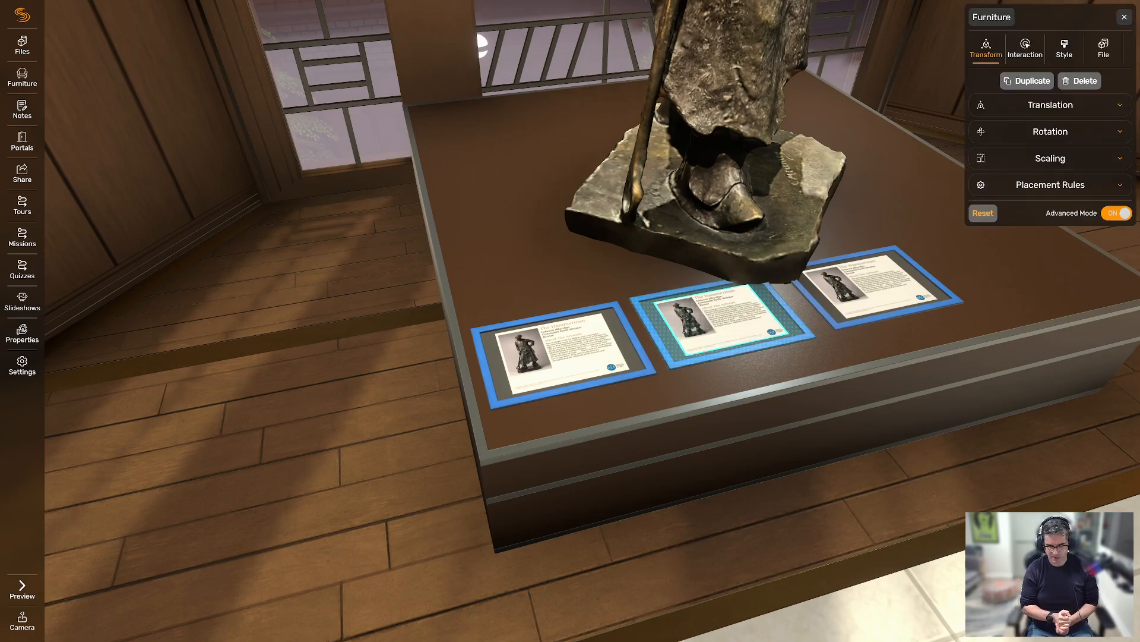
key(Delete)
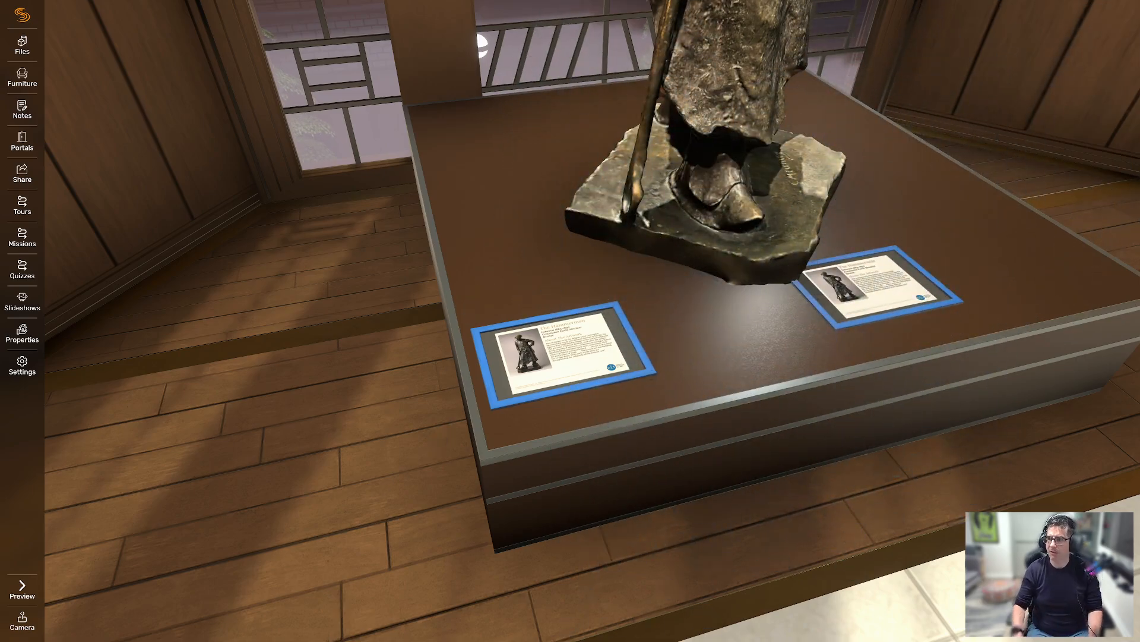
click(878, 288)
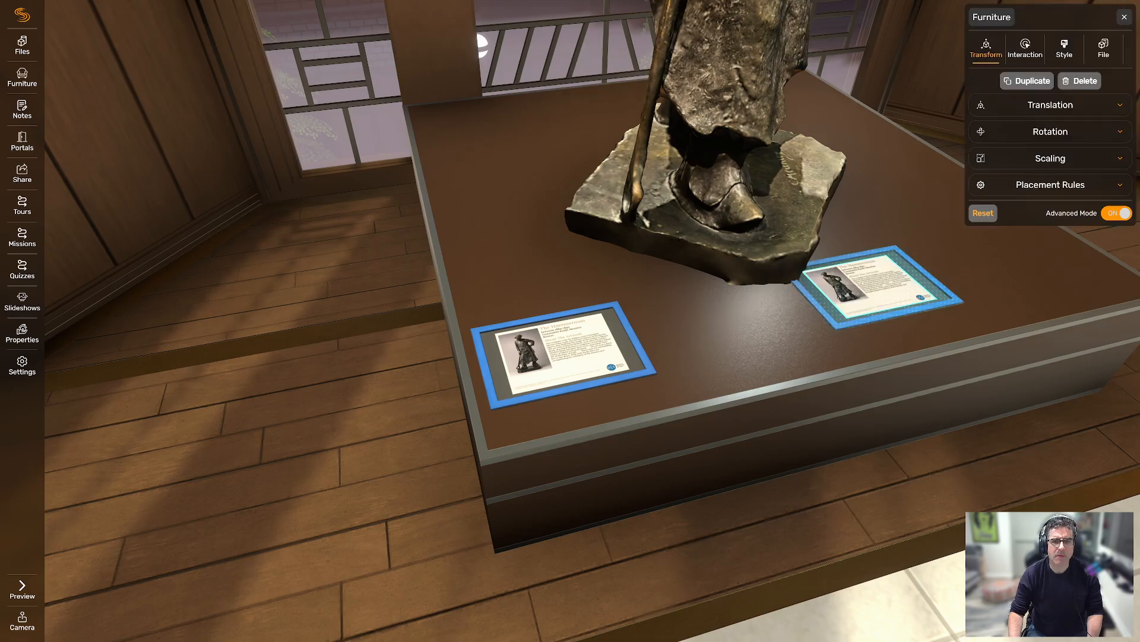
drag(878, 288, 537, 374)
key(w)
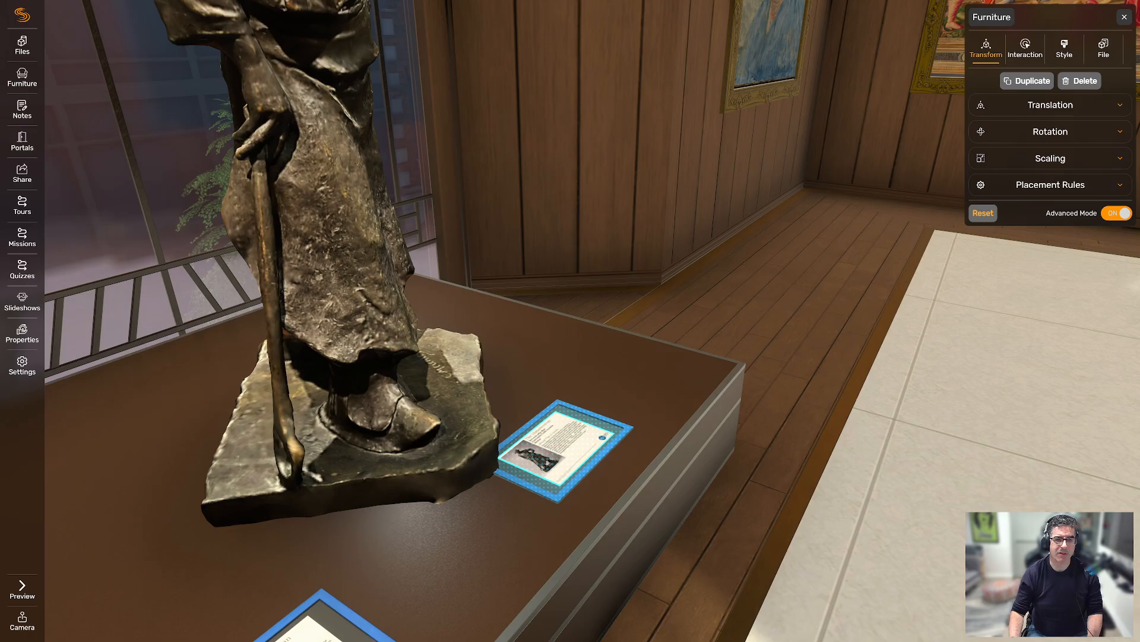
drag(561, 451, 558, 242)
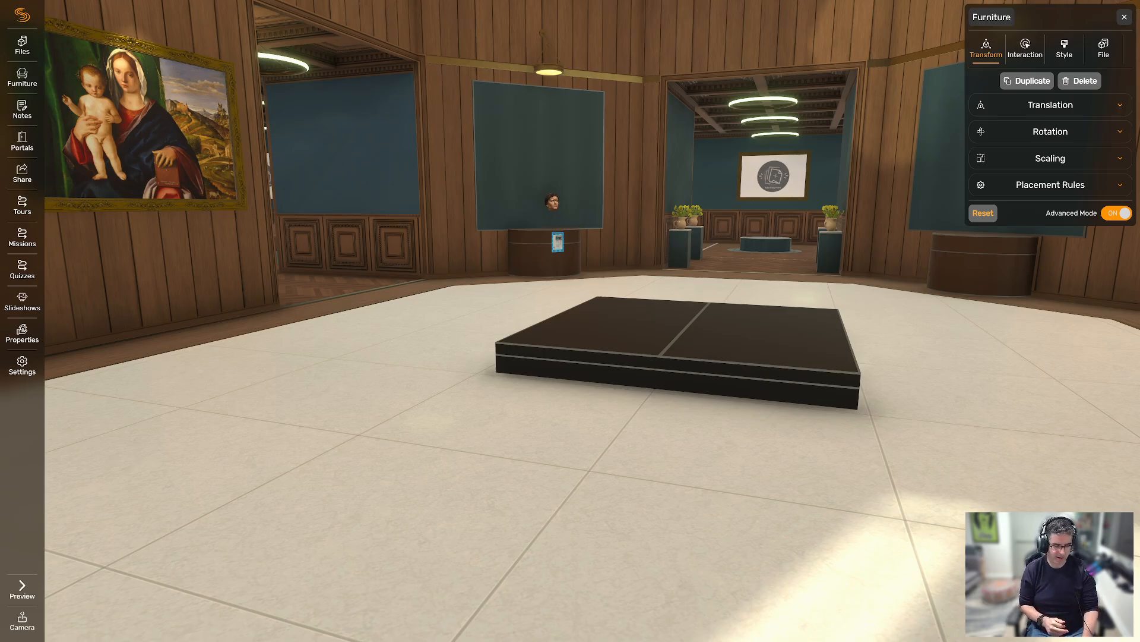
Focus on the moved placard and examine its position and orientation on the curved plinth from near and far.
key(f)
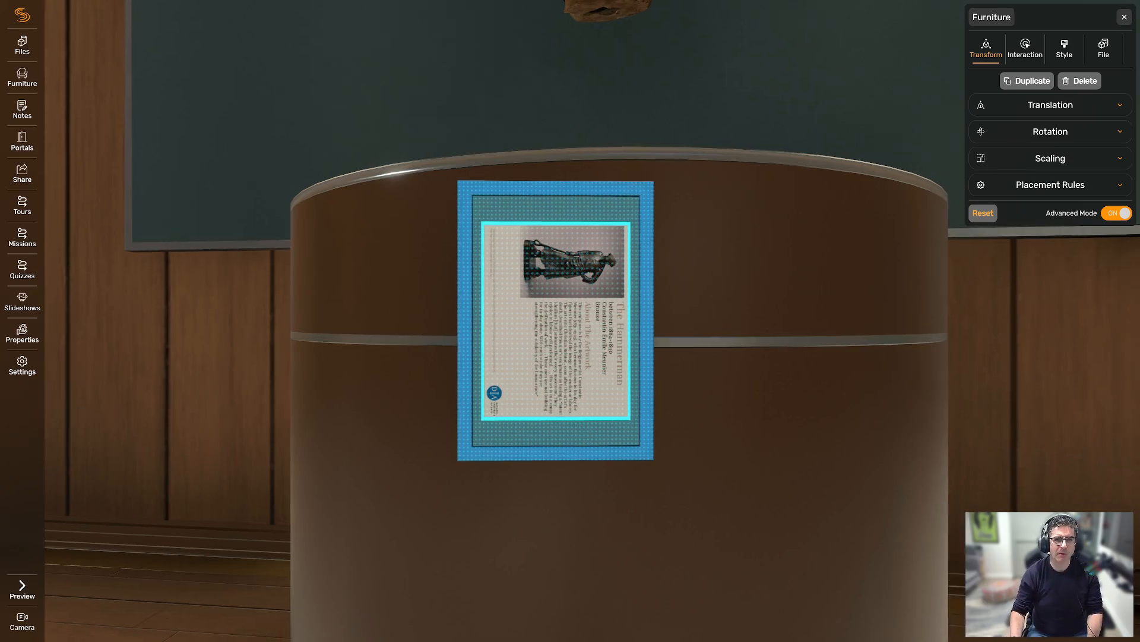
key(s)
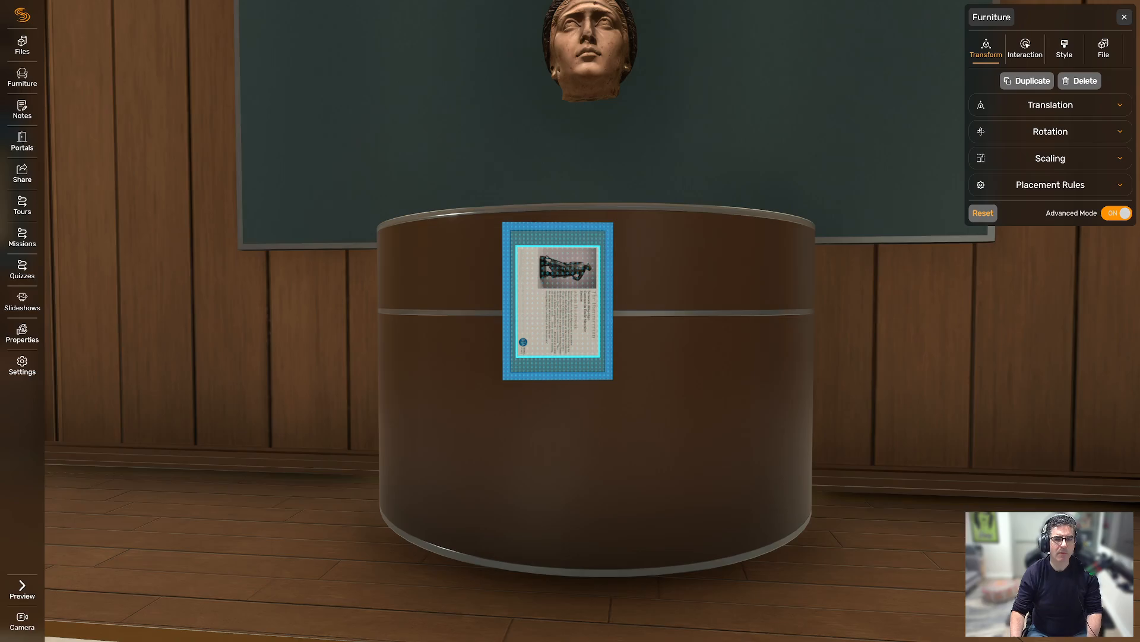
key(s)
key(w)
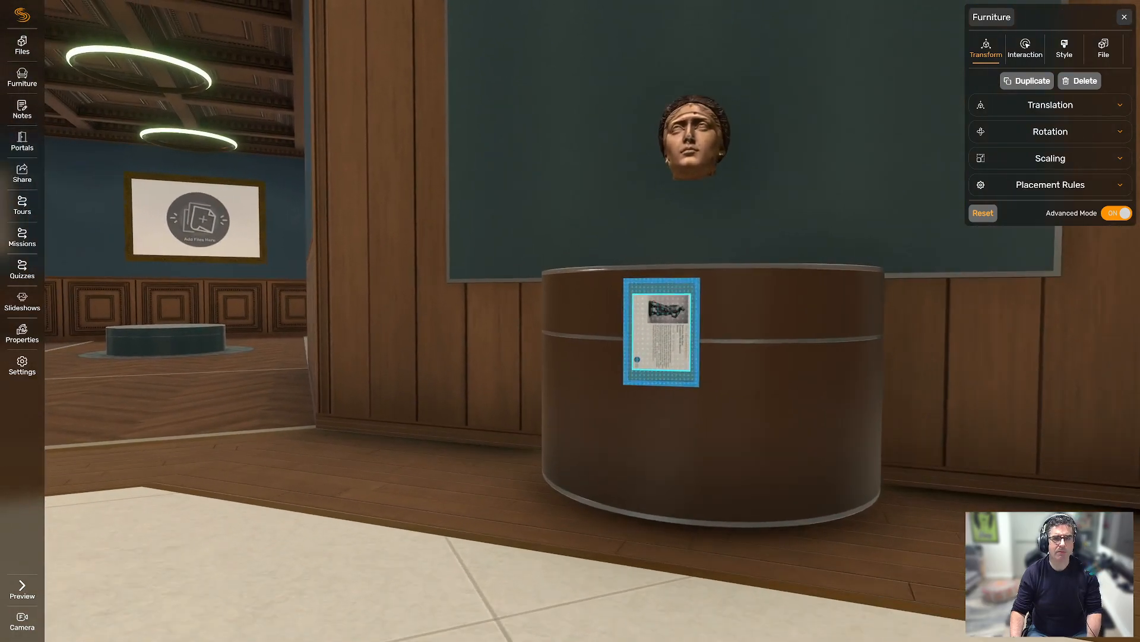
key(d)
right_drag(570, 320, 585, 449)
key(s)
key(Escape)
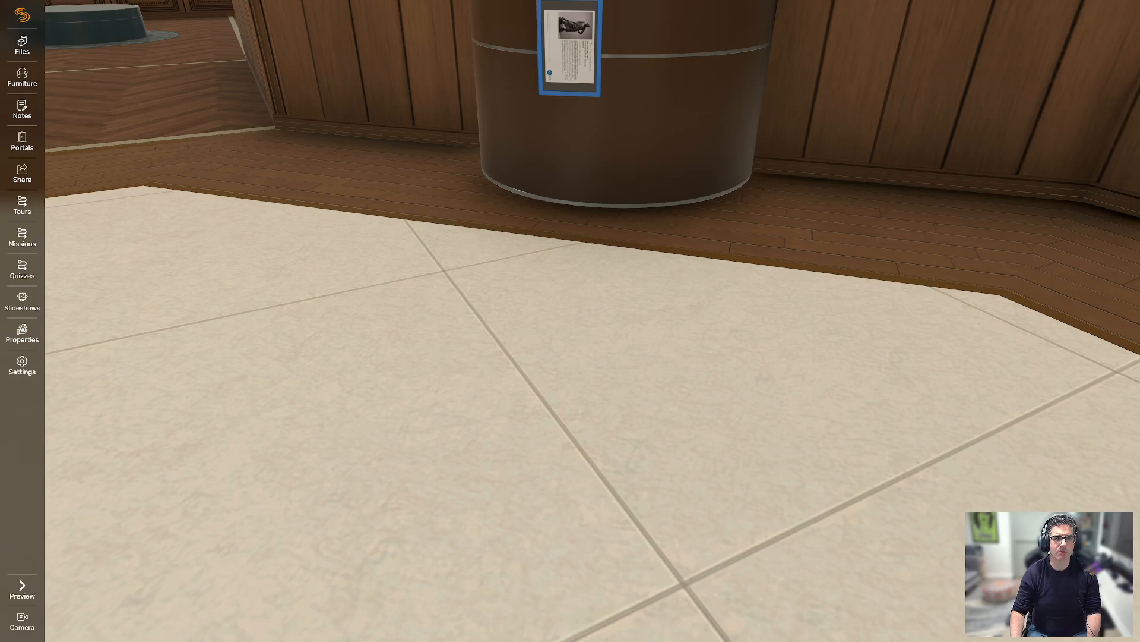
right_drag(570, 321, 549, 107)
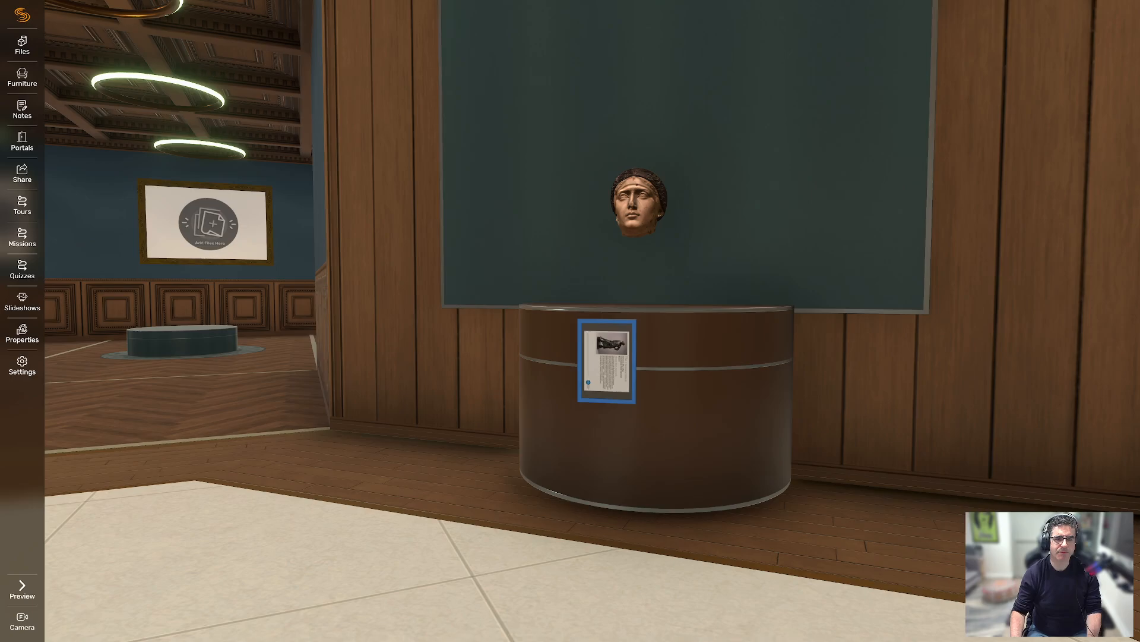
right_drag(570, 321, 596, 275)
key(a)
key(w)
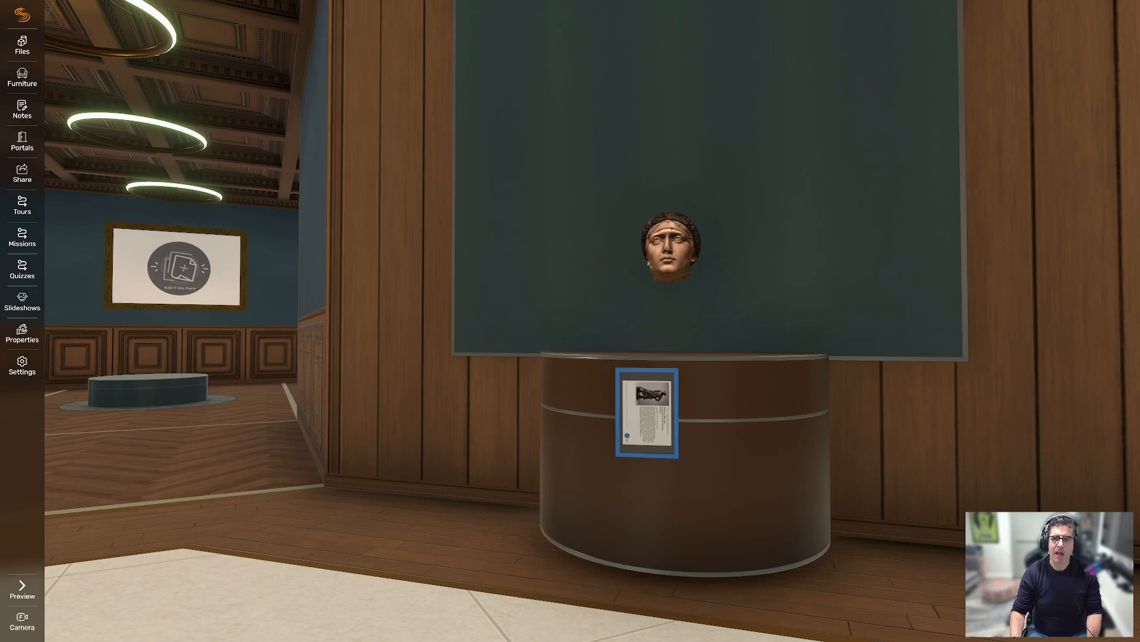
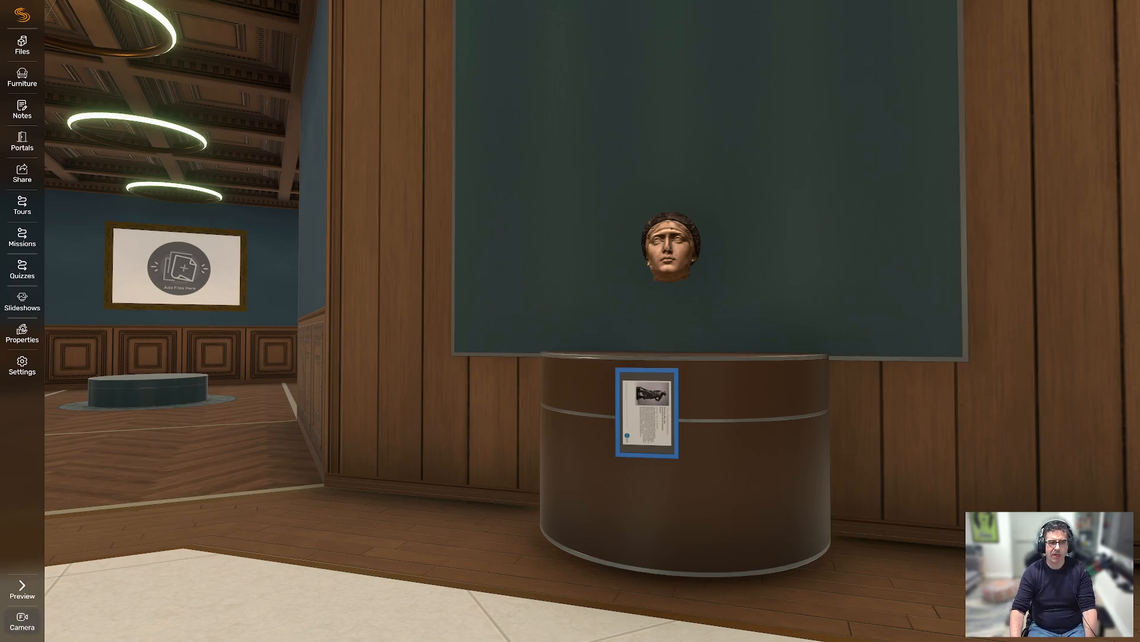
Look at the head sculpture, its wall panel and the adjoining rooms from several angles.
drag(669, 244, 470, 432)
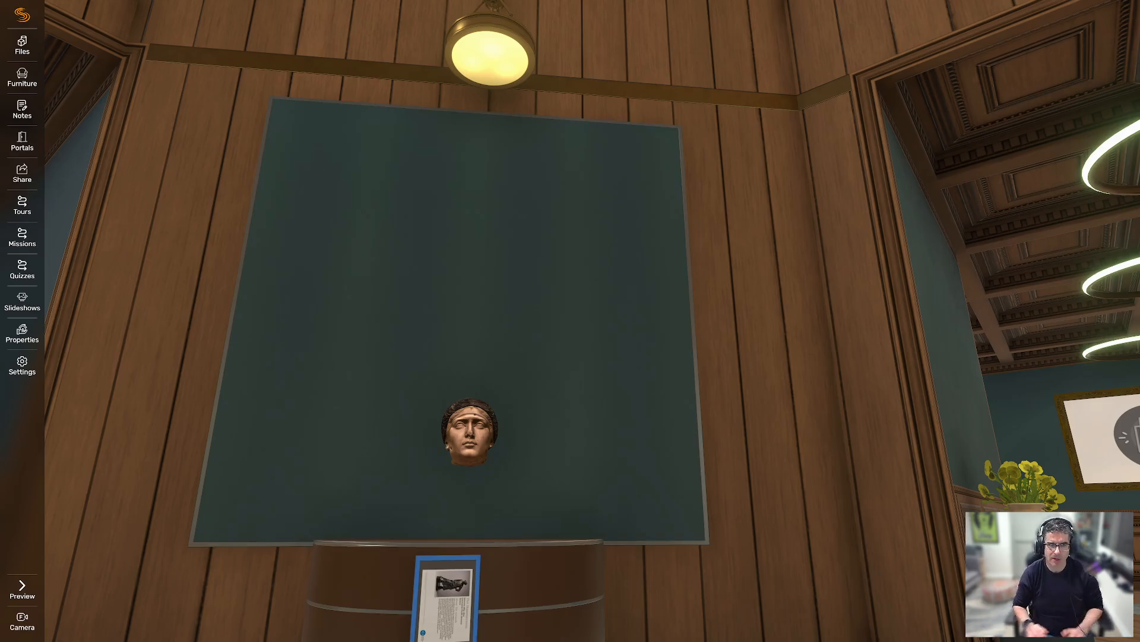
drag(470, 431, 974, 128)
key(w)
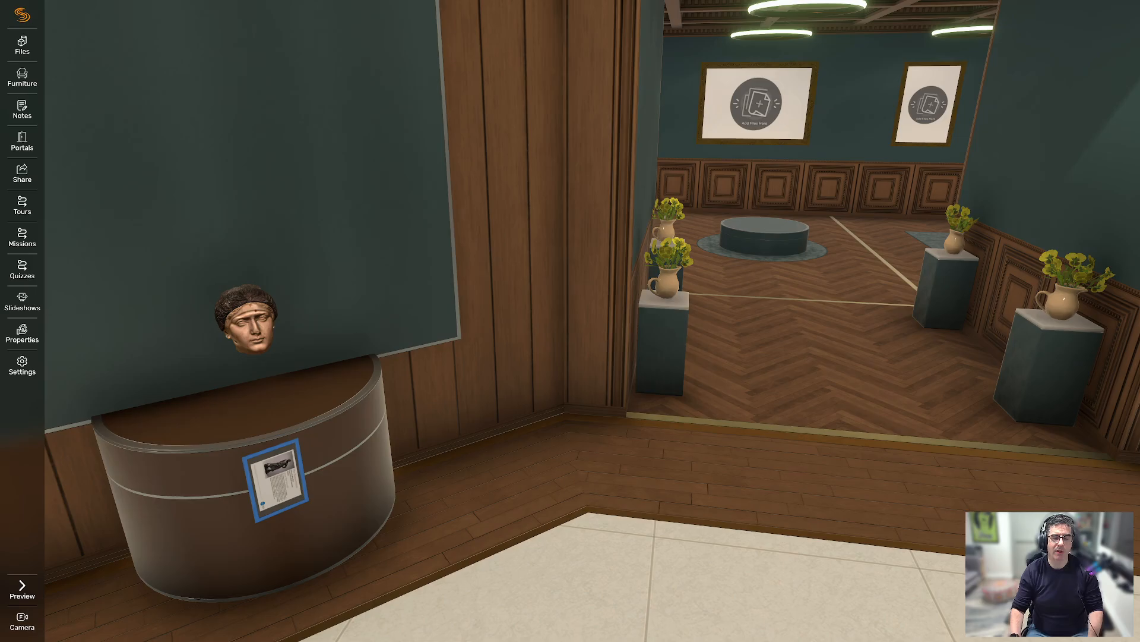
key(d)
drag(571, 321, 944, 306)
key(w)
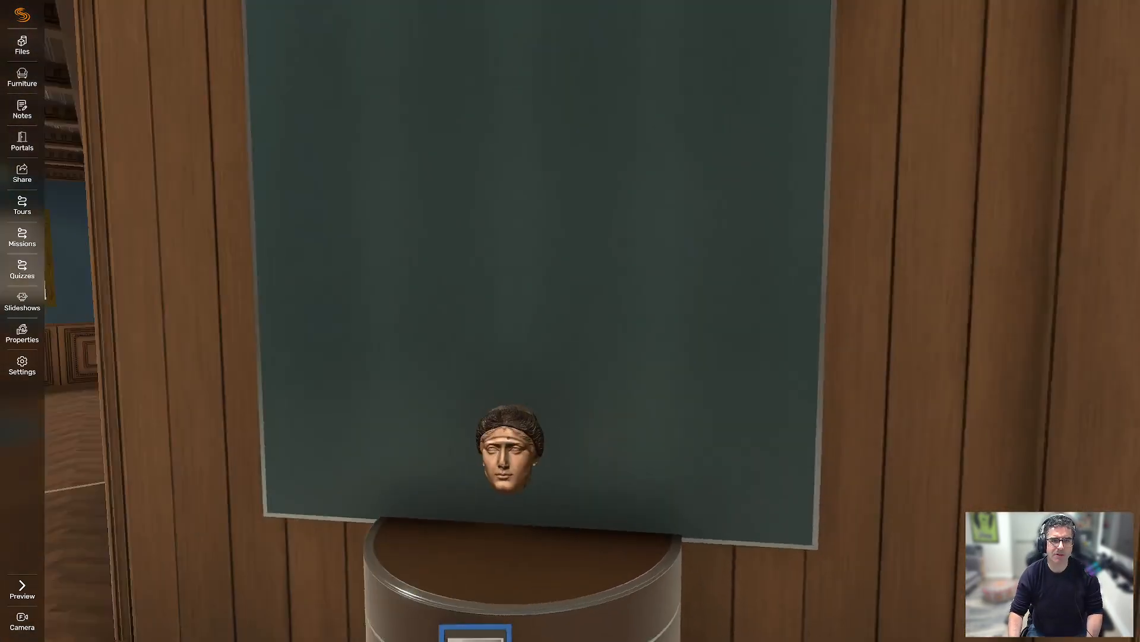
key(d)
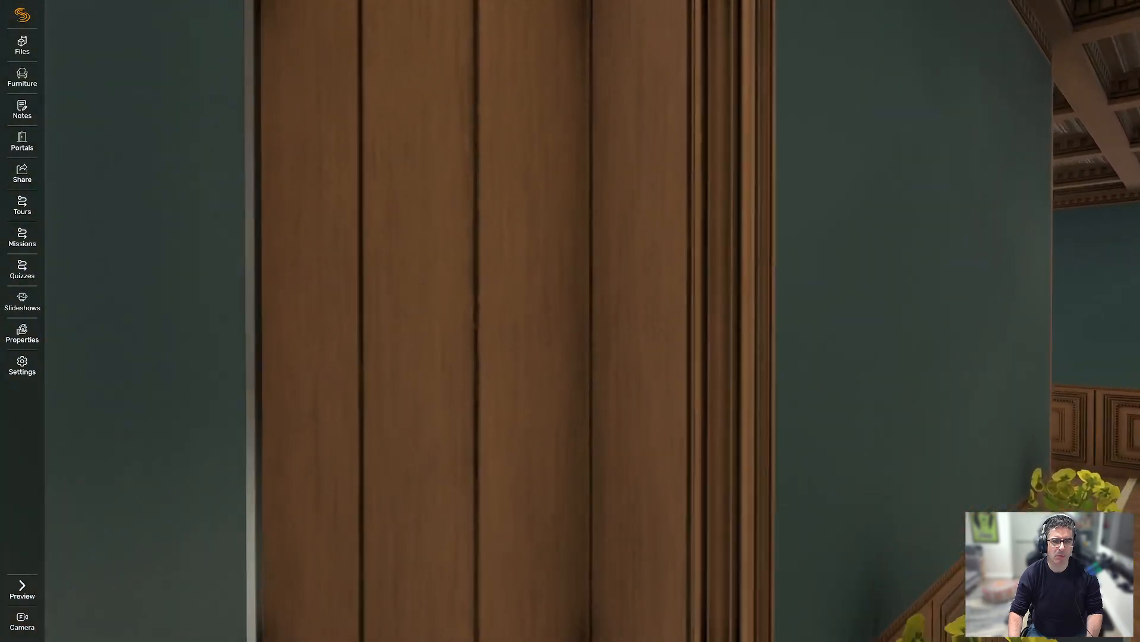
key(d)
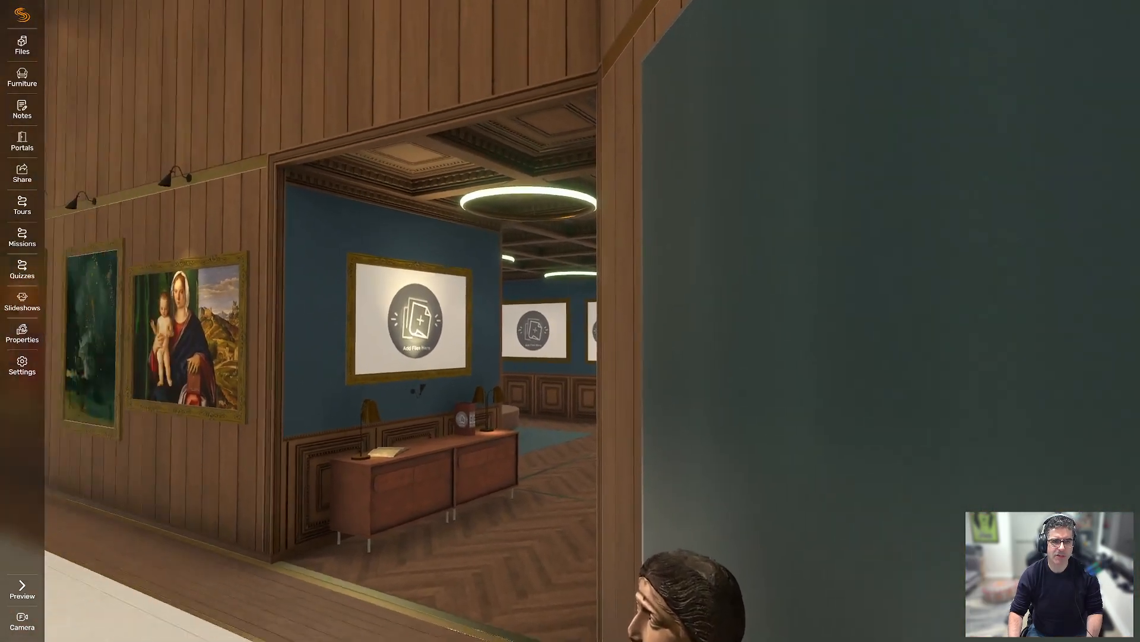
key(a)
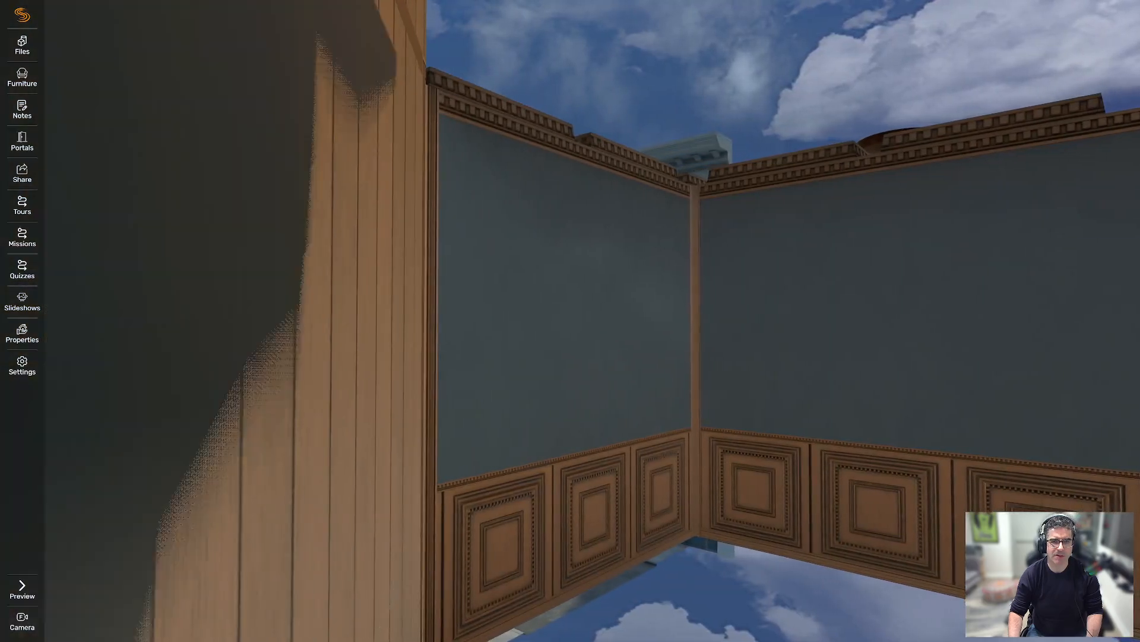
key(a)
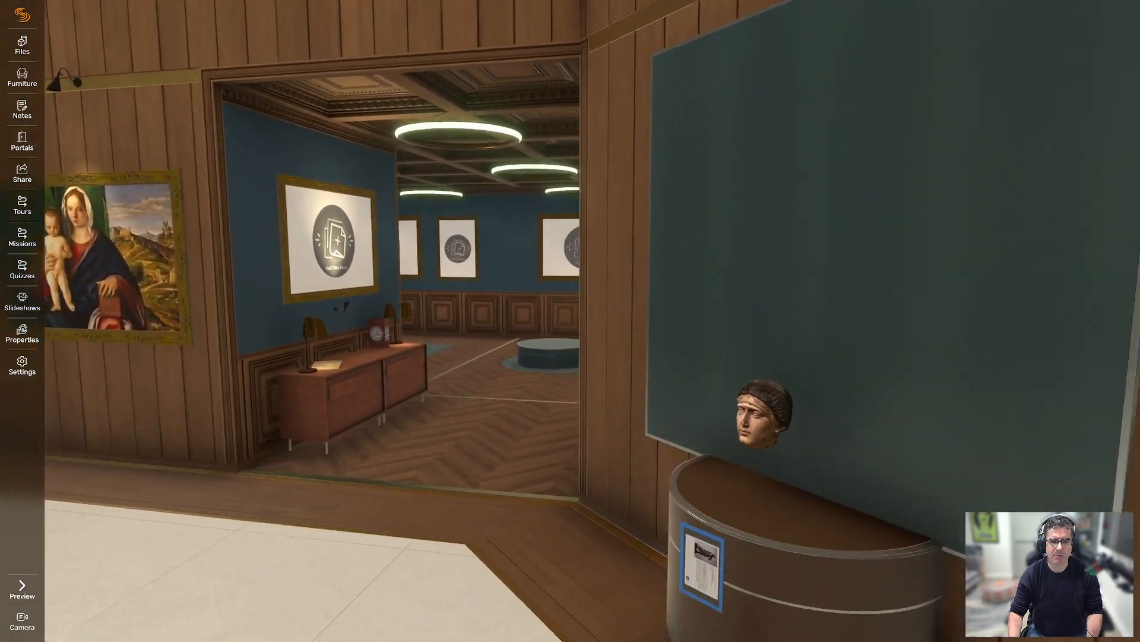
Switch through the camera modes to examine the whole gallery layout from above, and return to the view of the head sculpture's plinth.
key(w)
key(a)
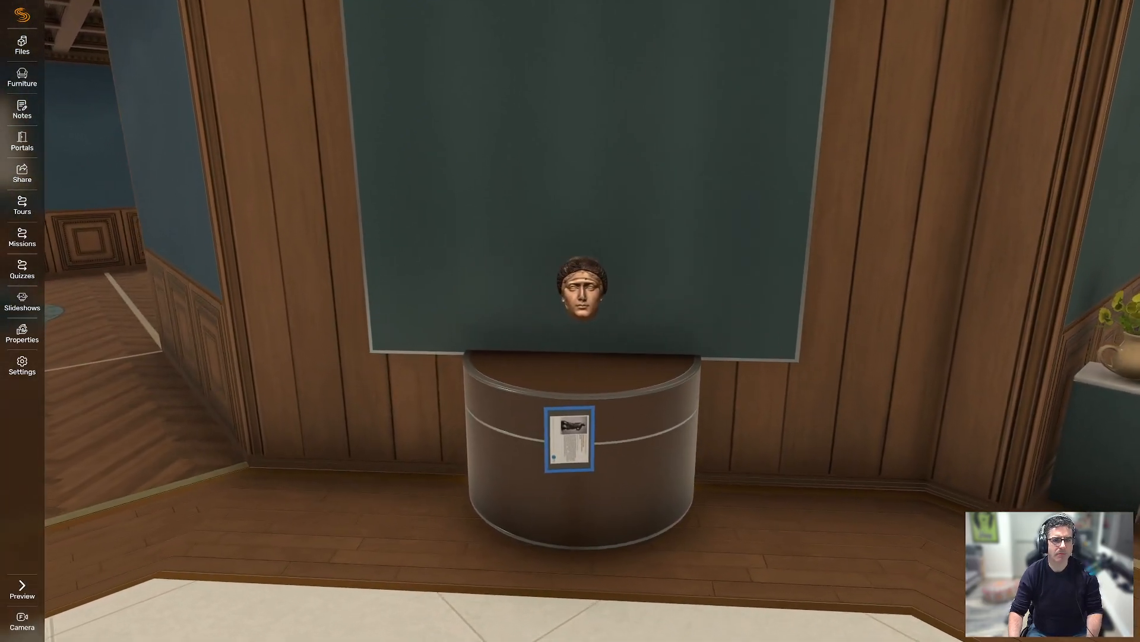
key(w)
key(a)
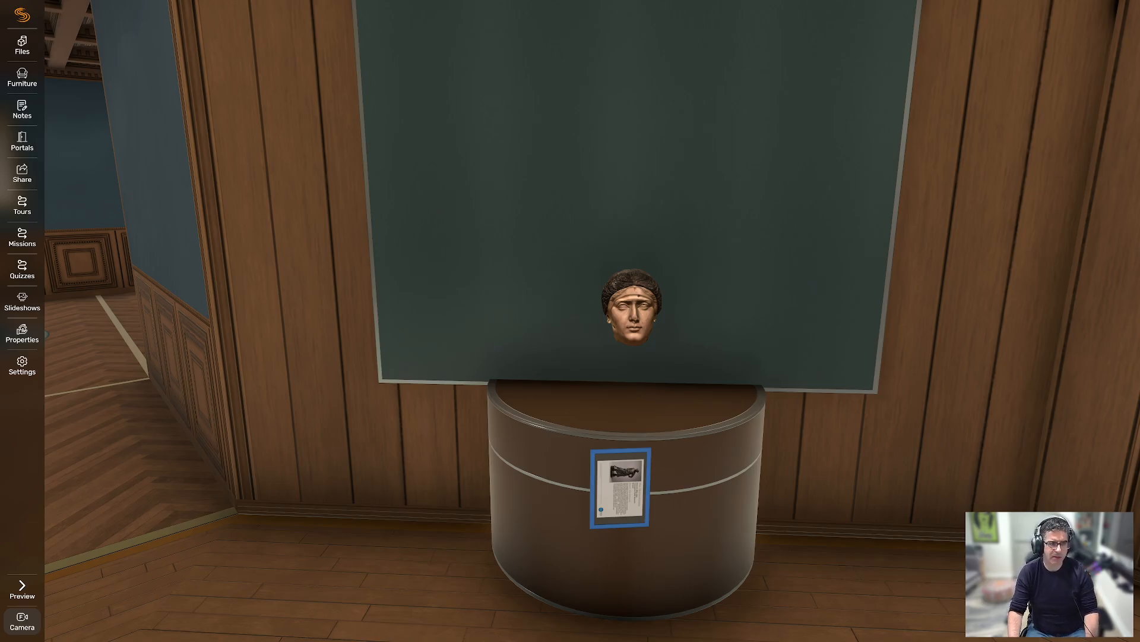
click(22, 621)
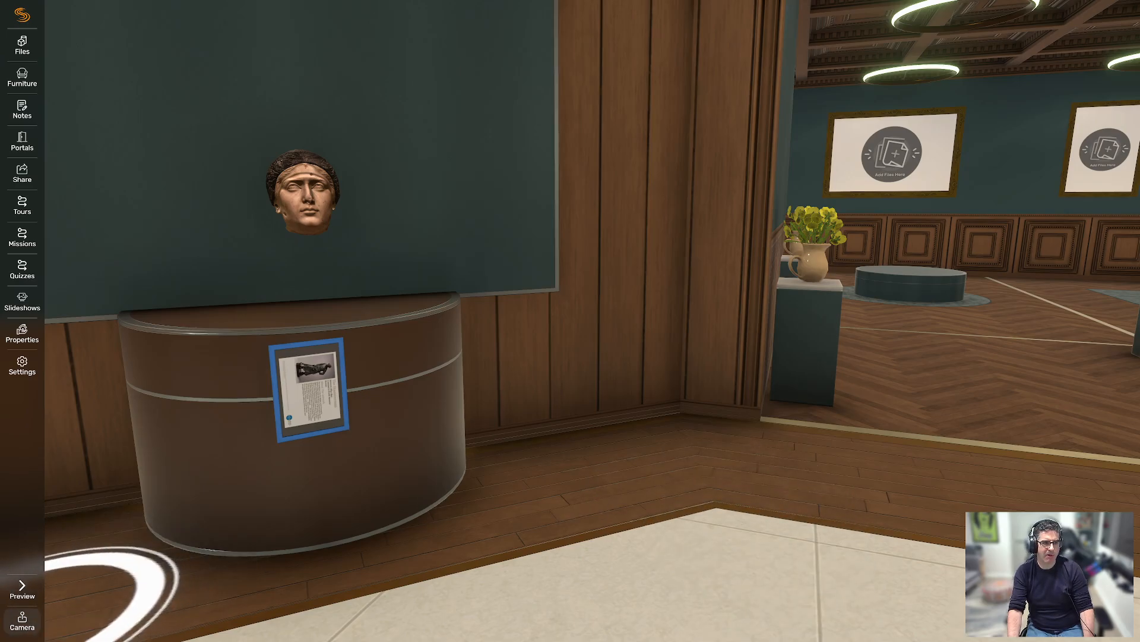
click(22, 620)
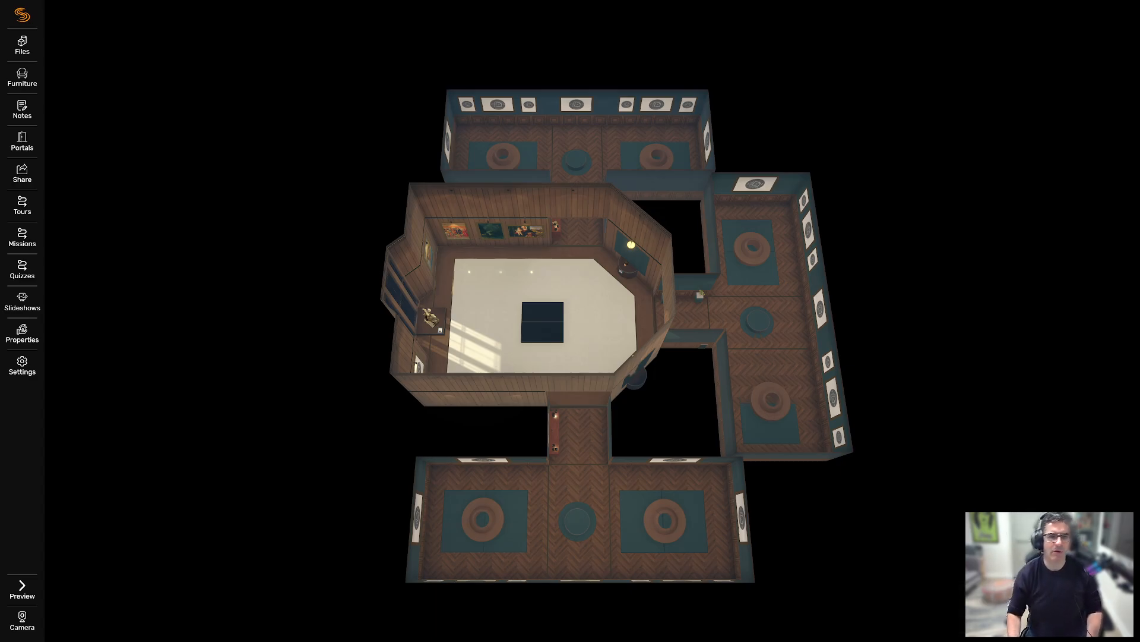
scroll(570, 321, up, 5)
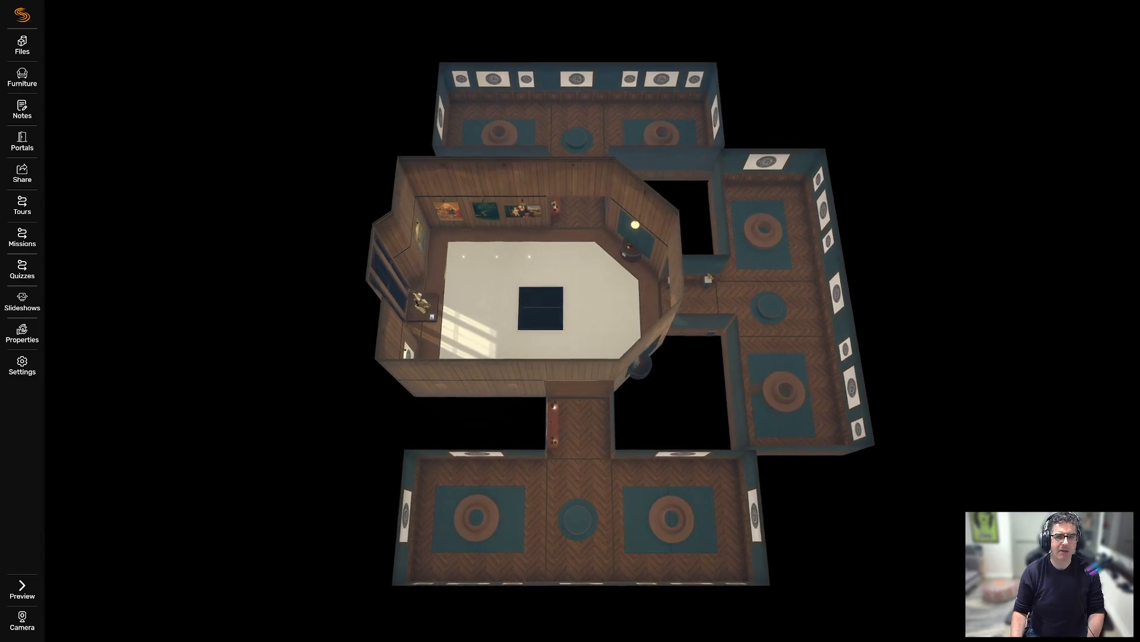
key(w)
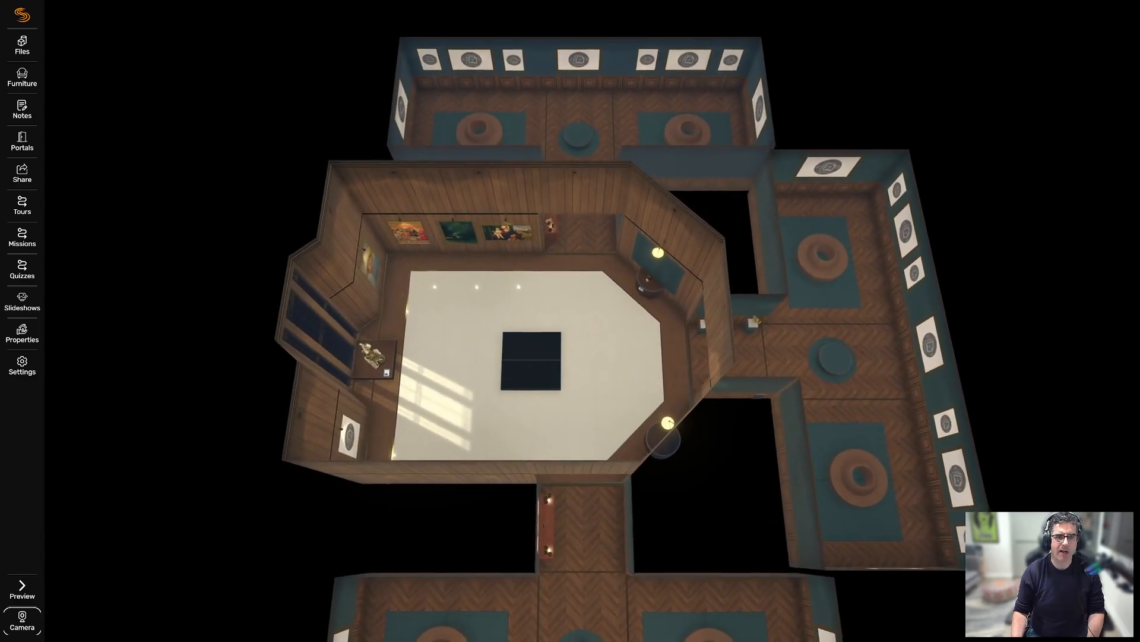
key(w)
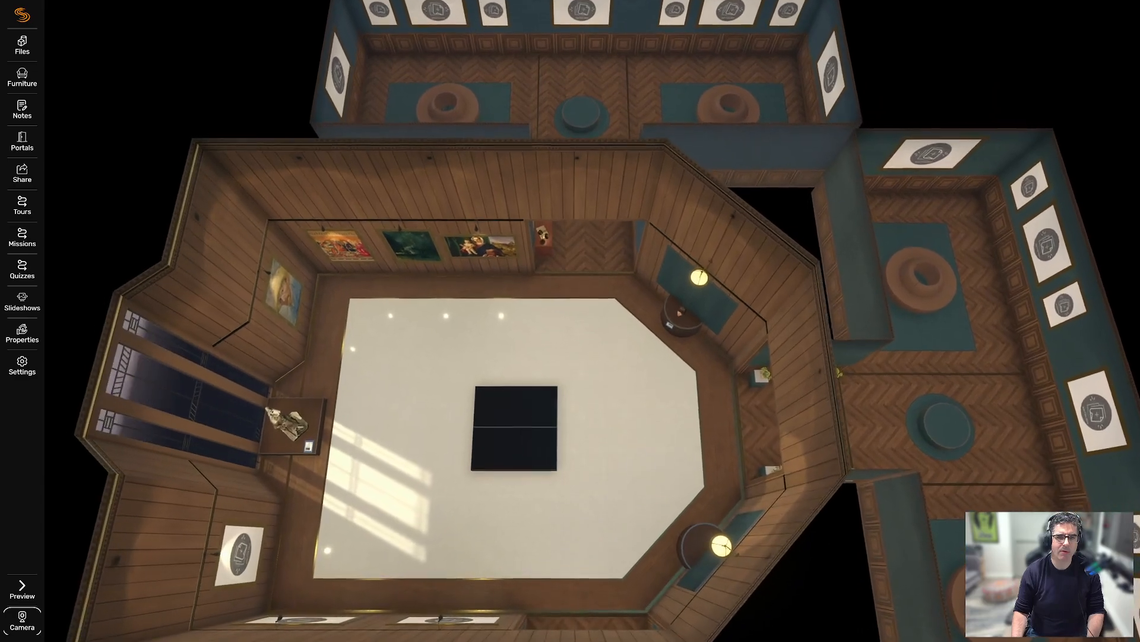
key(a)
key(w)
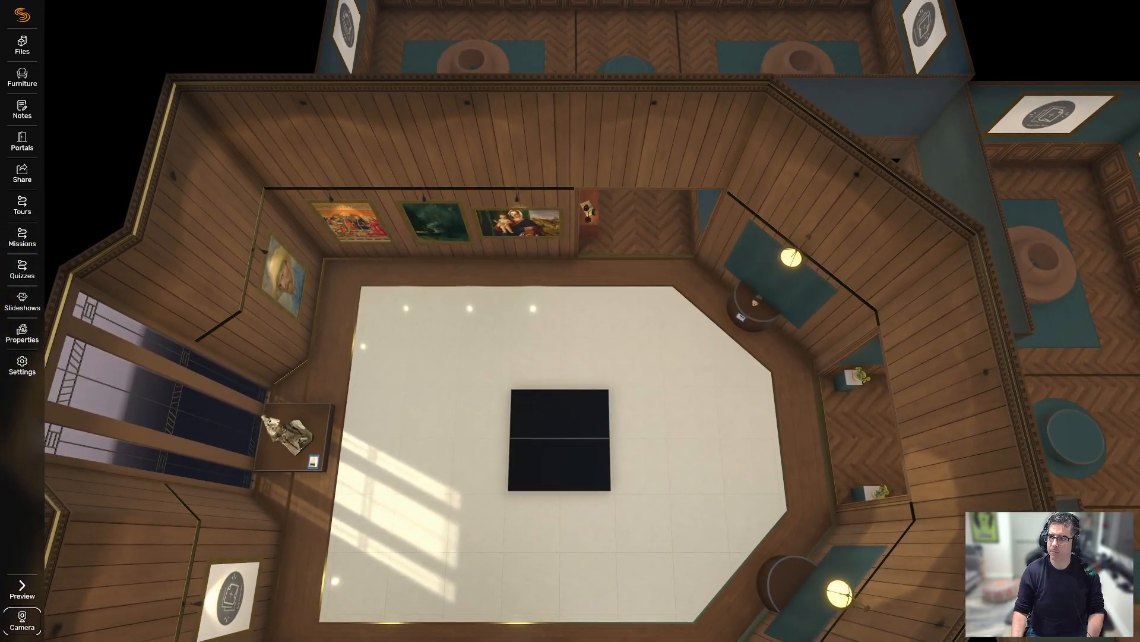
key(a)
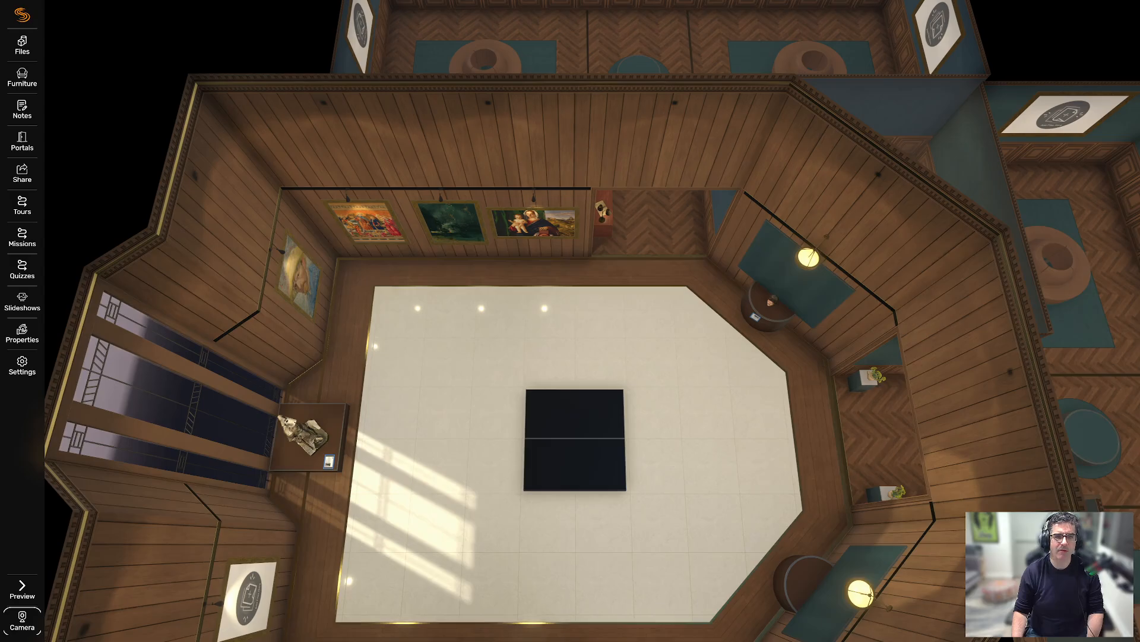
click(22, 621)
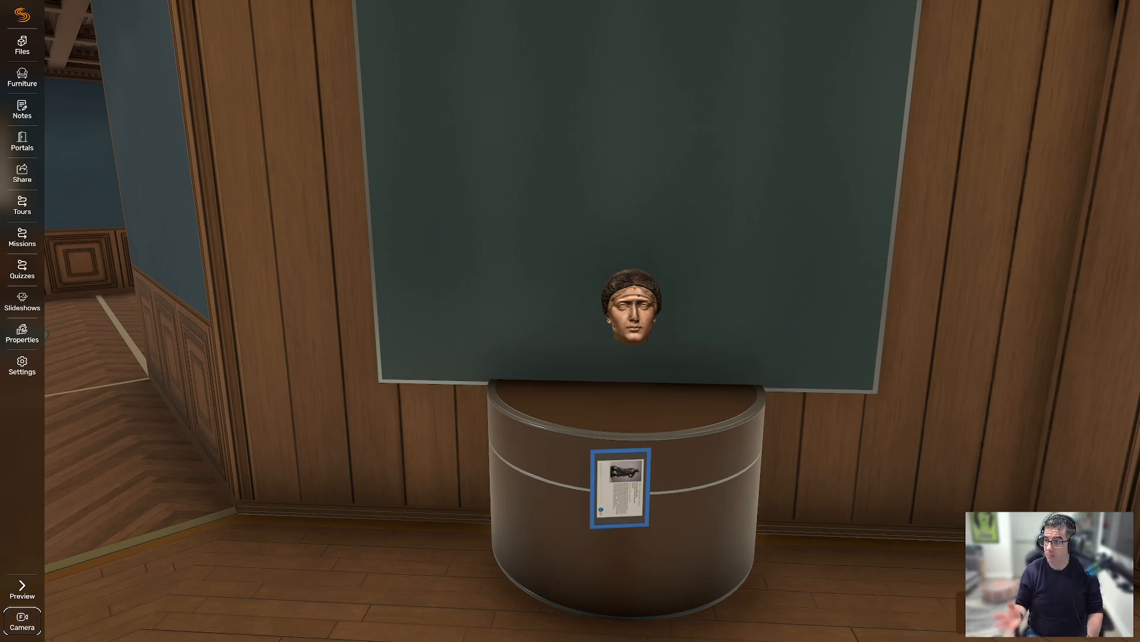
With Advanced Mode off, rotate the curved plinth's placard left into landscape orientation and reposition it slightly higher on the plinth's front.
drag(570, 321, 530, 316)
key(s)
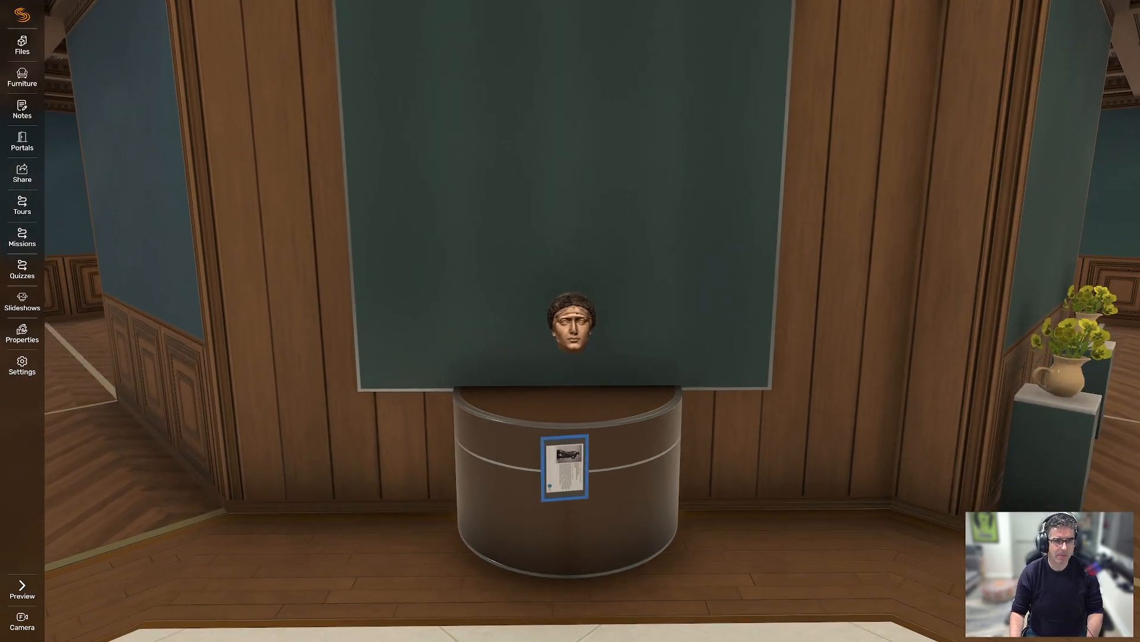
click(564, 468)
drag(564, 468, 572, 442)
key(w)
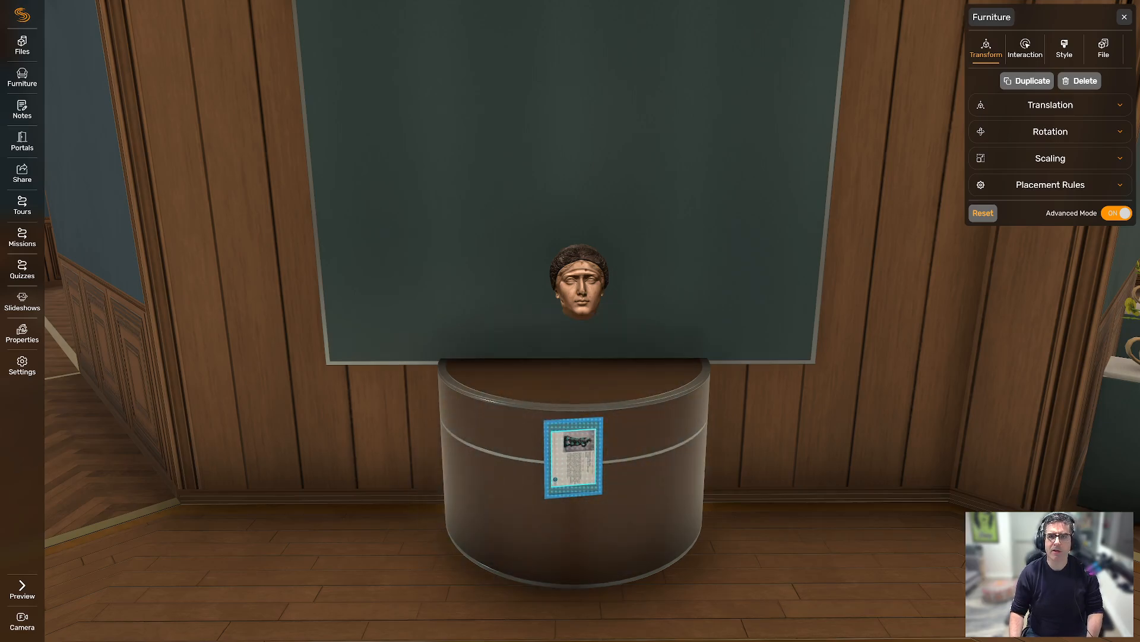
click(1117, 214)
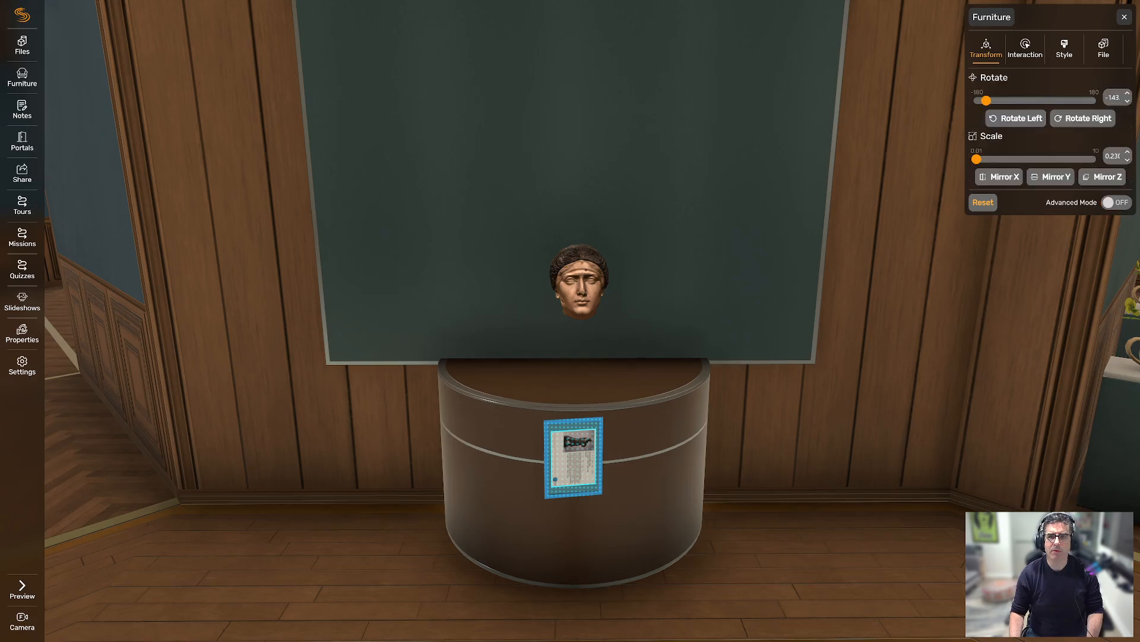
click(1016, 118)
drag(594, 522, 593, 486)
drag(570, 429, 575, 411)
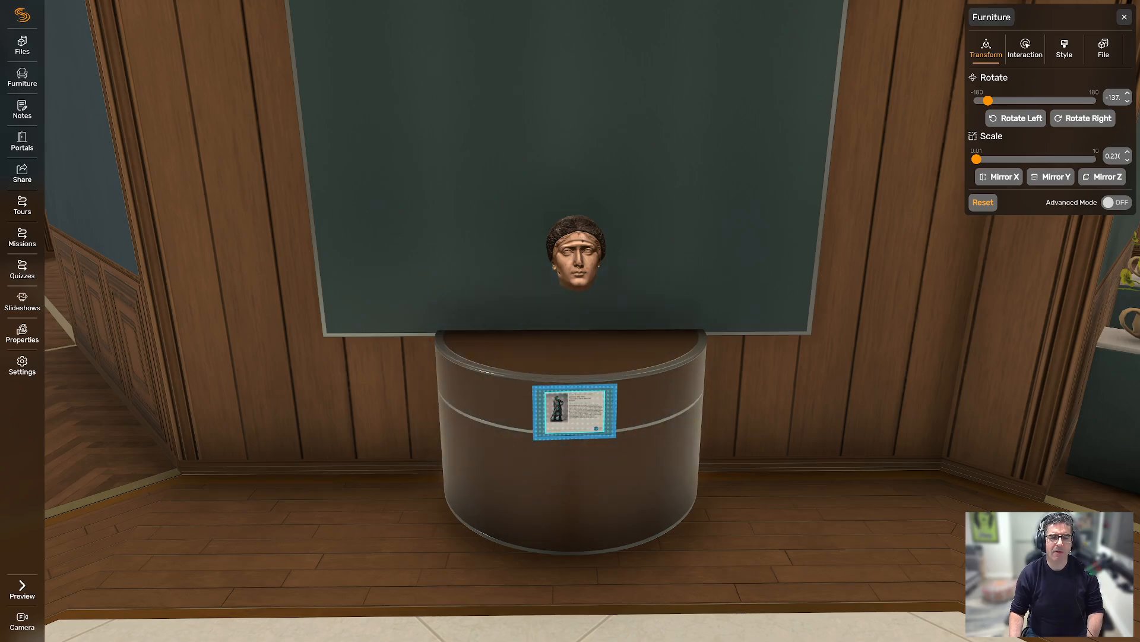
Replace the placard's HammermanPlacard.jpg image with the PortraitOfAWomanPlacard file from the placards folder.
click(1104, 49)
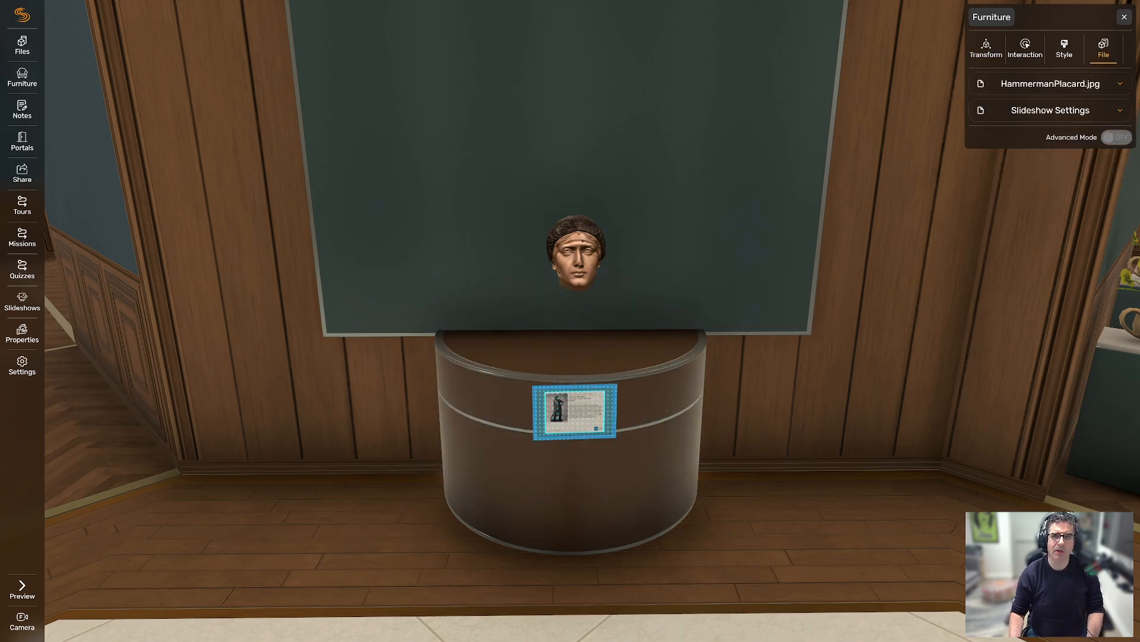
click(1051, 84)
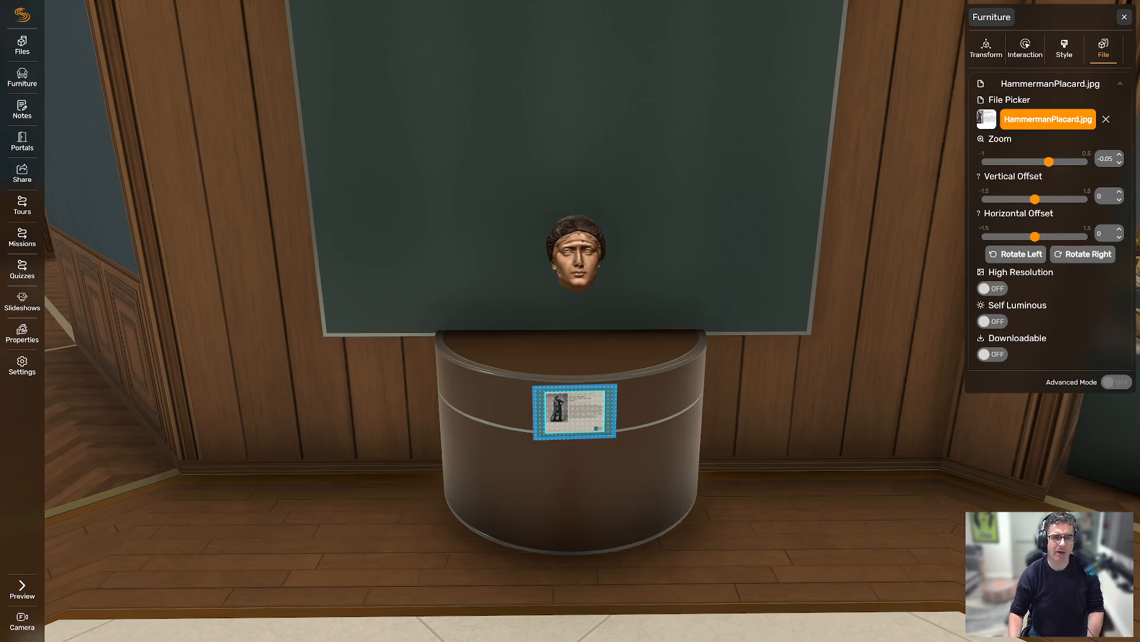
click(1048, 119)
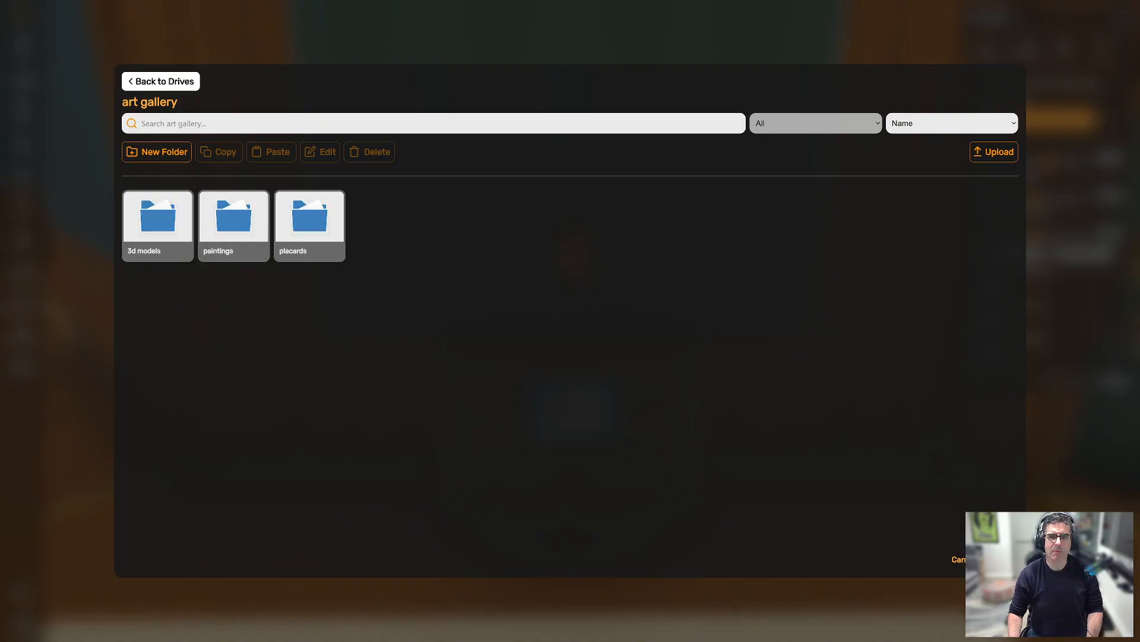
double_click(310, 226)
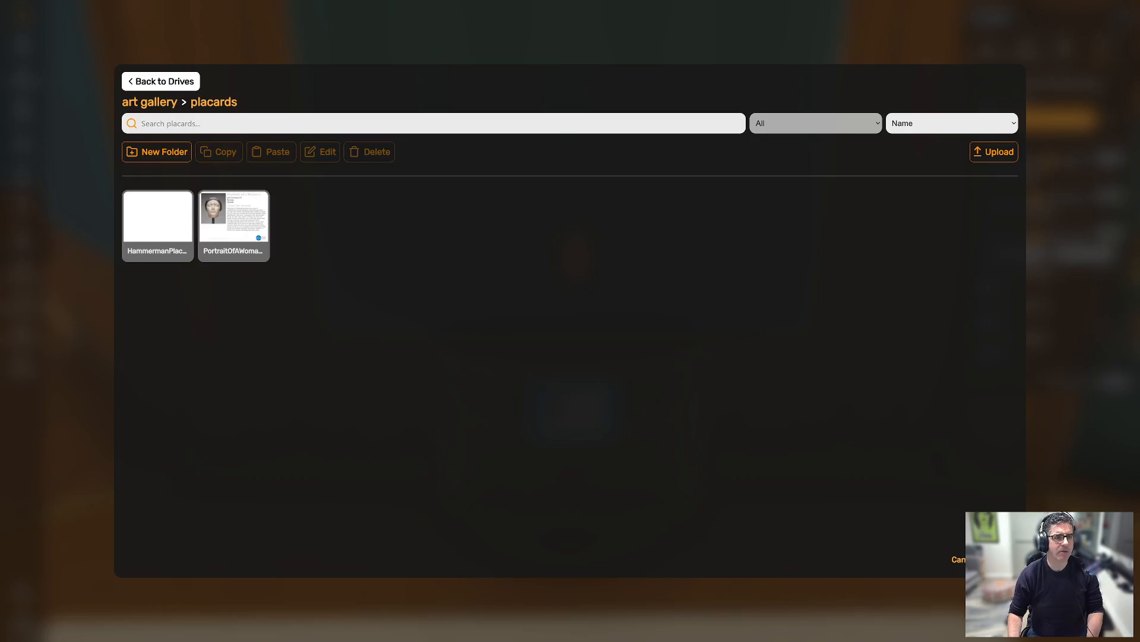
click(233, 226)
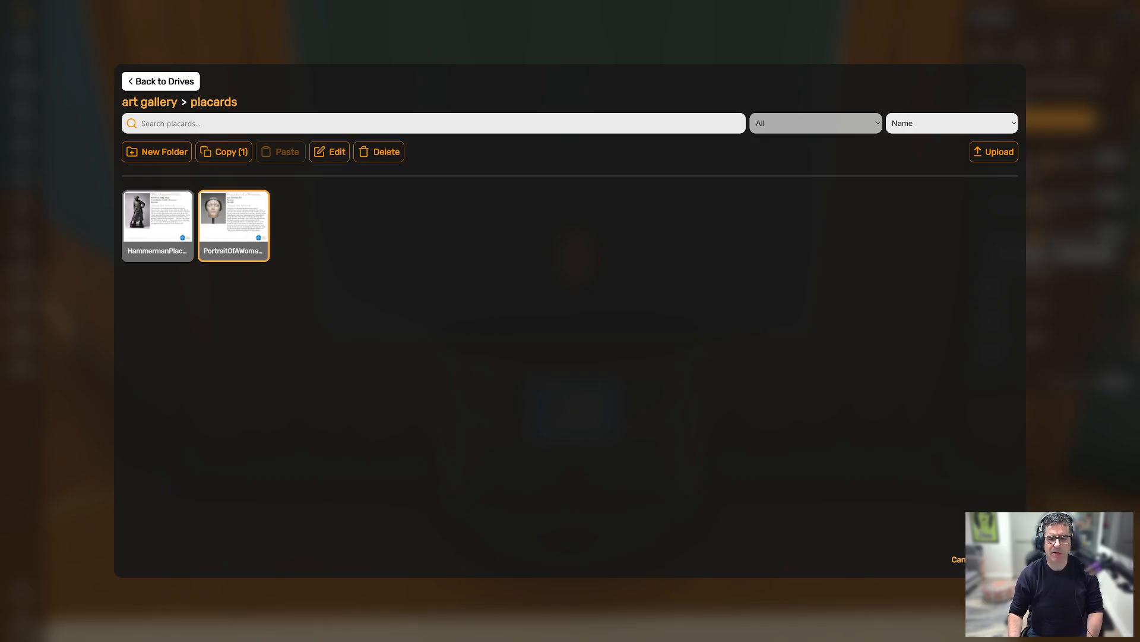
click(1001, 559)
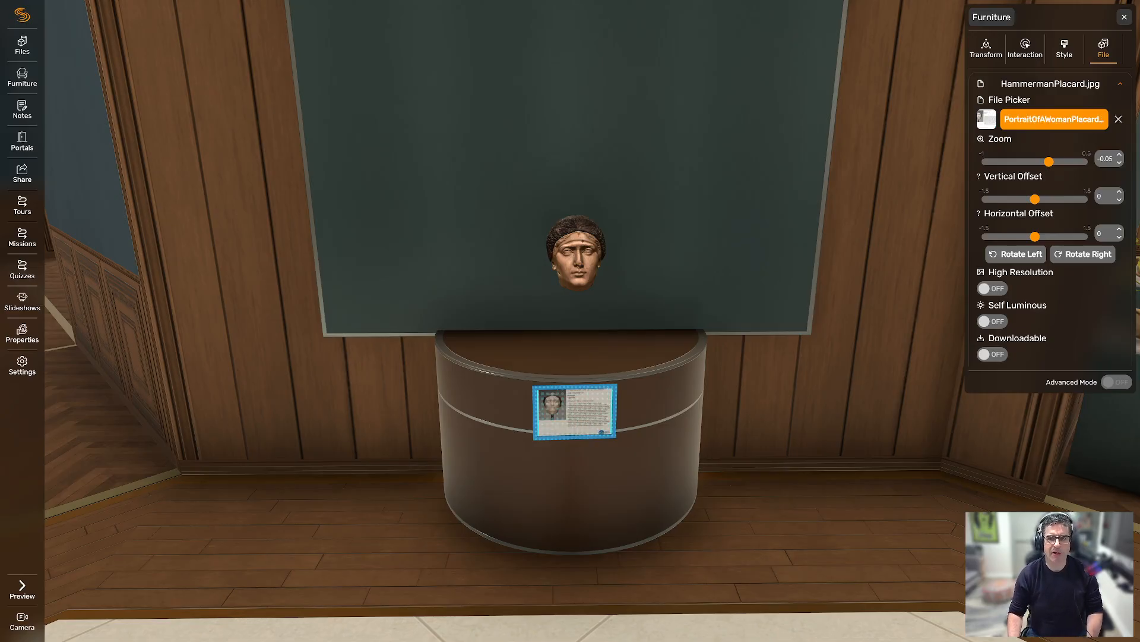
Adjust the new placard image's zoom to -0.05 and close its settings.
drag(1049, 162, 1045, 162)
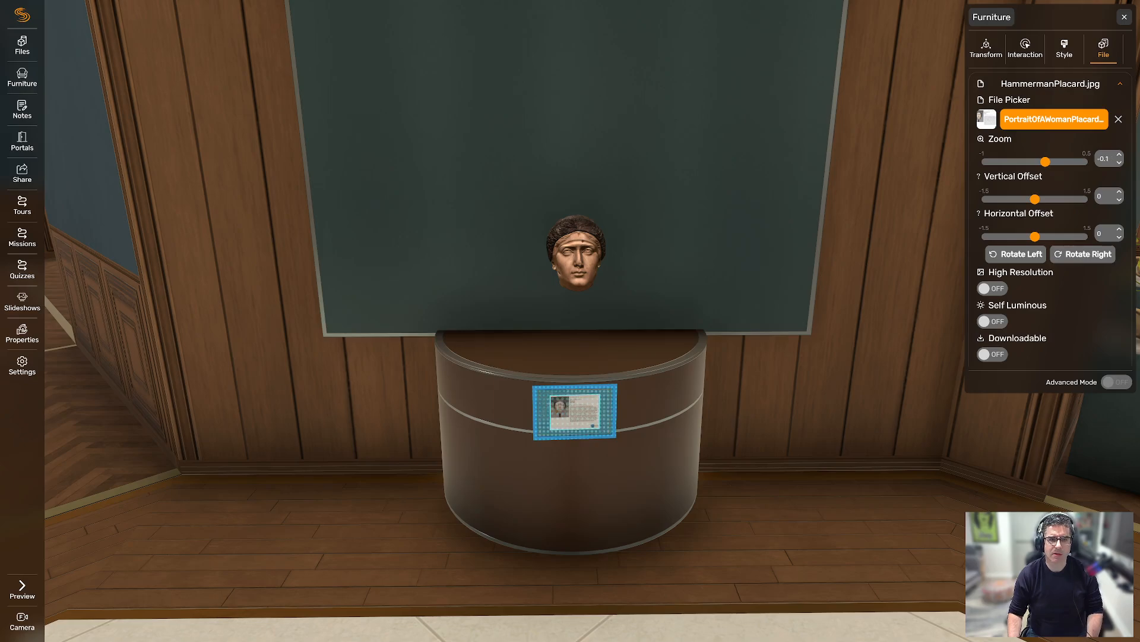
click(1120, 154)
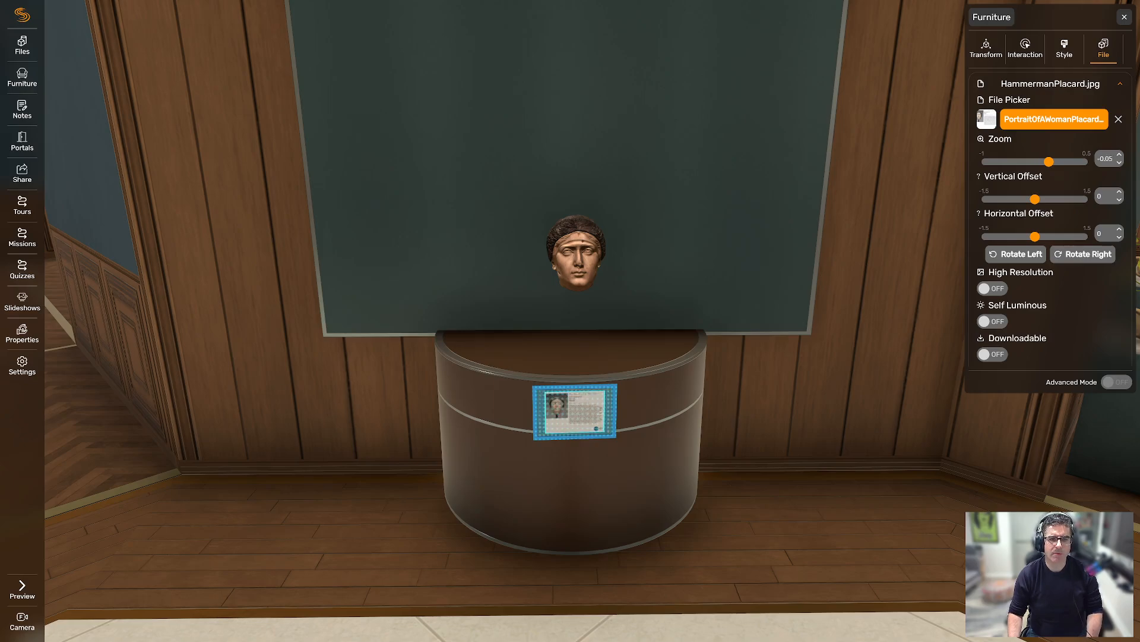
key(Escape)
Examine the portrait placard up close on the curved plinth and look around the main room from farther back.
key(w)
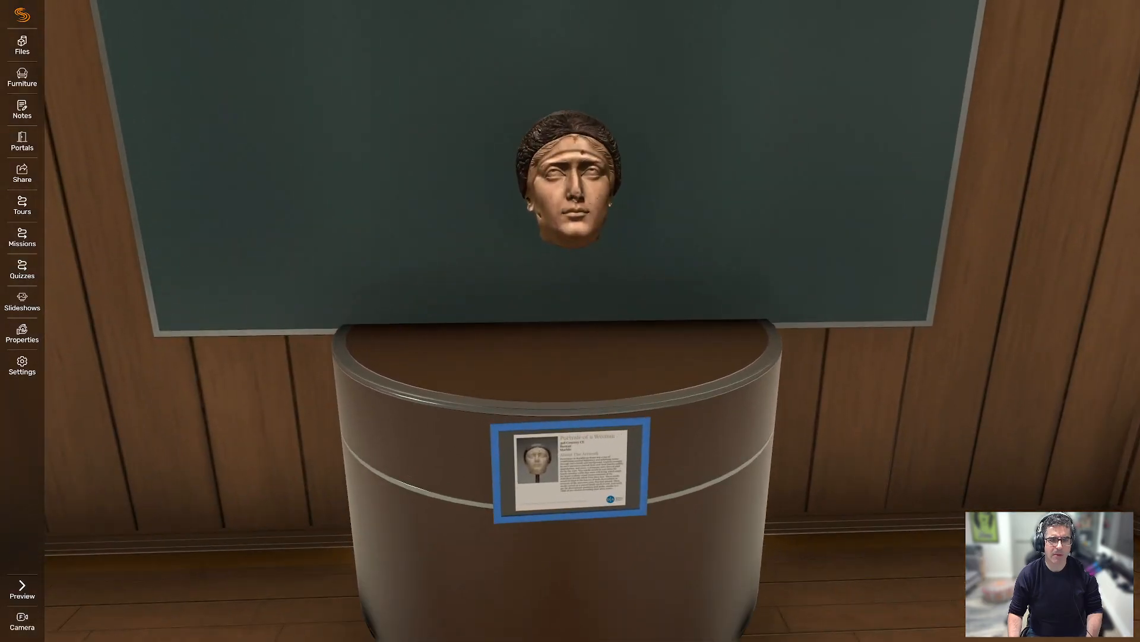
key(s)
key(d)
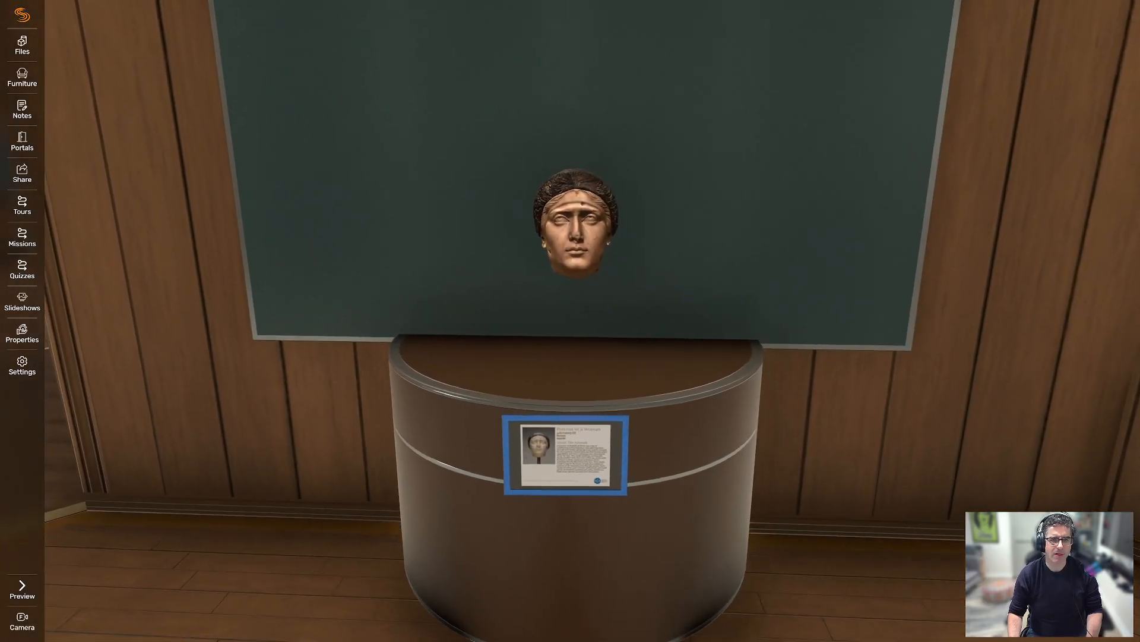
key(s)
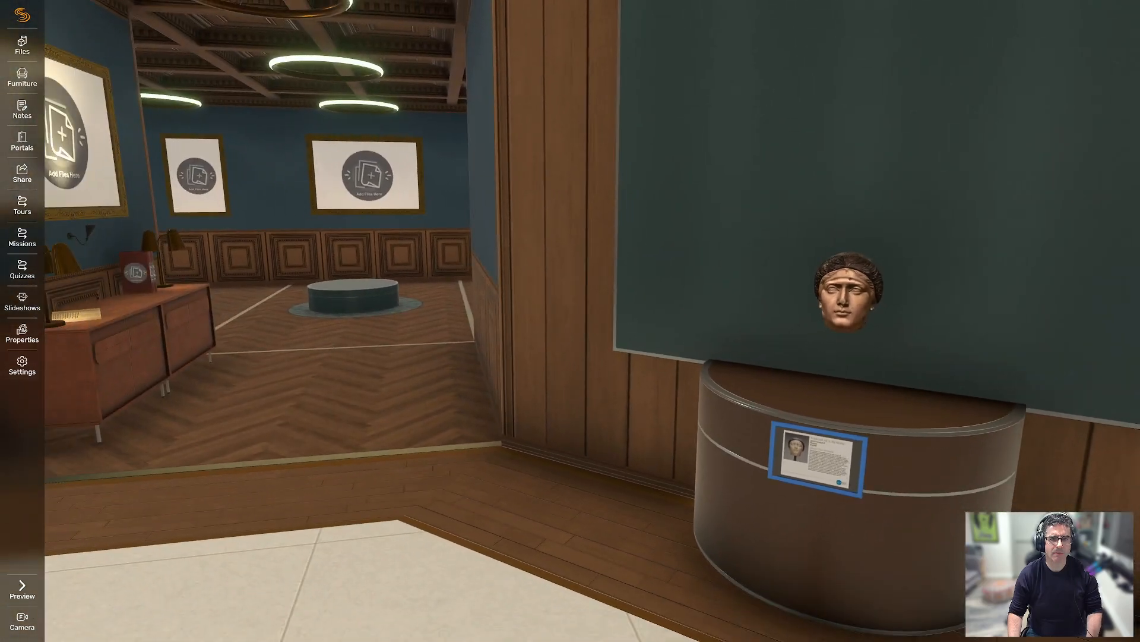
key(s)
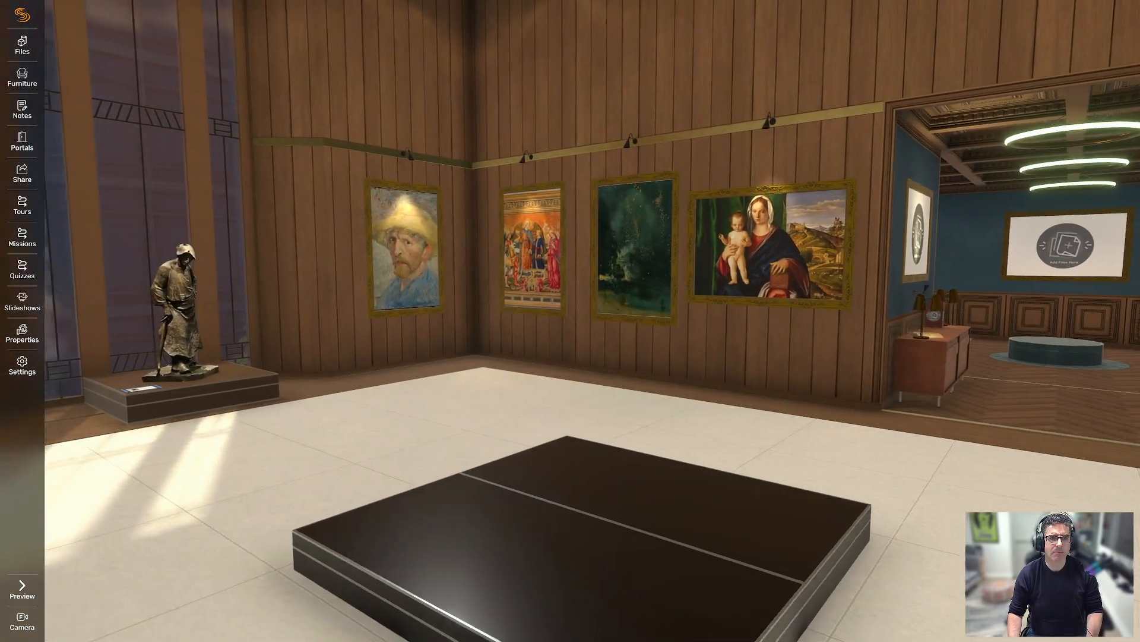
key(w)
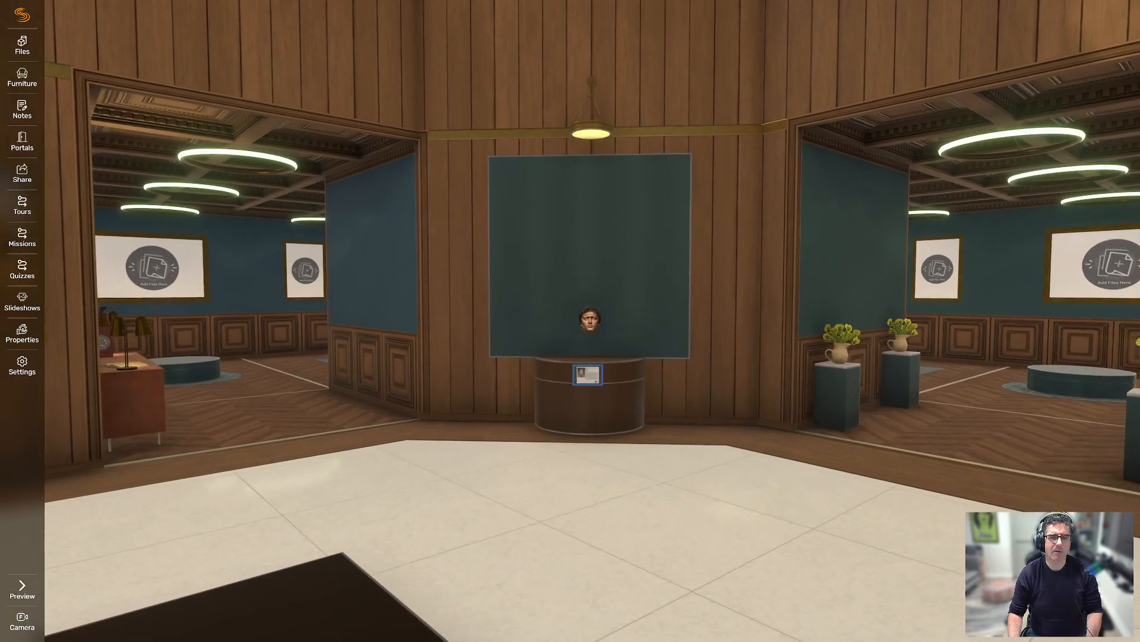
key(d)
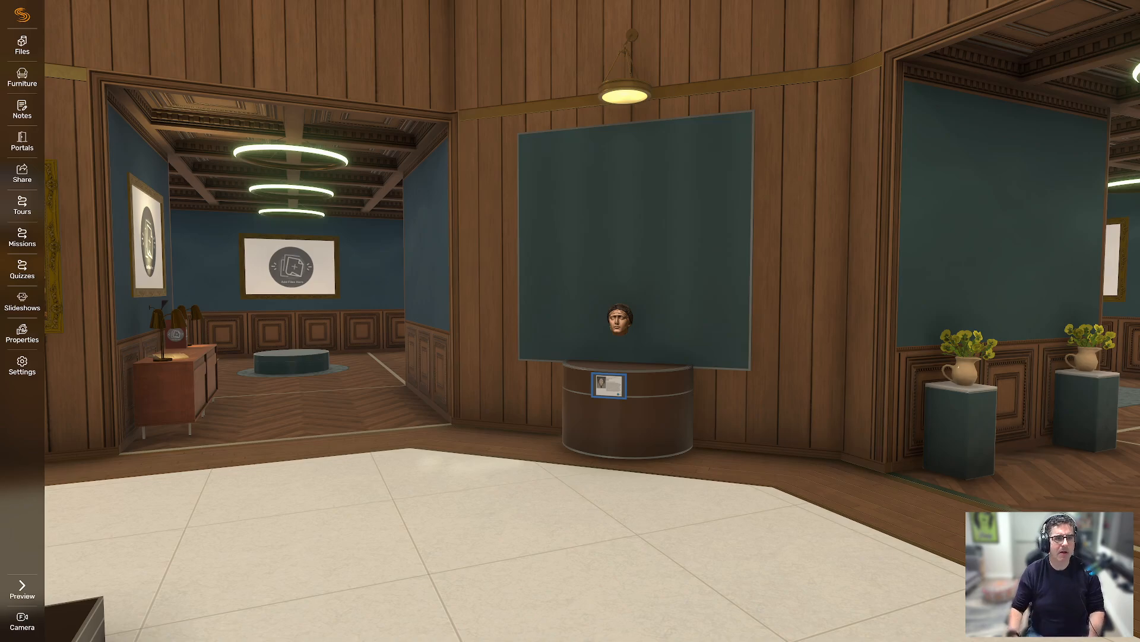
key(Left)
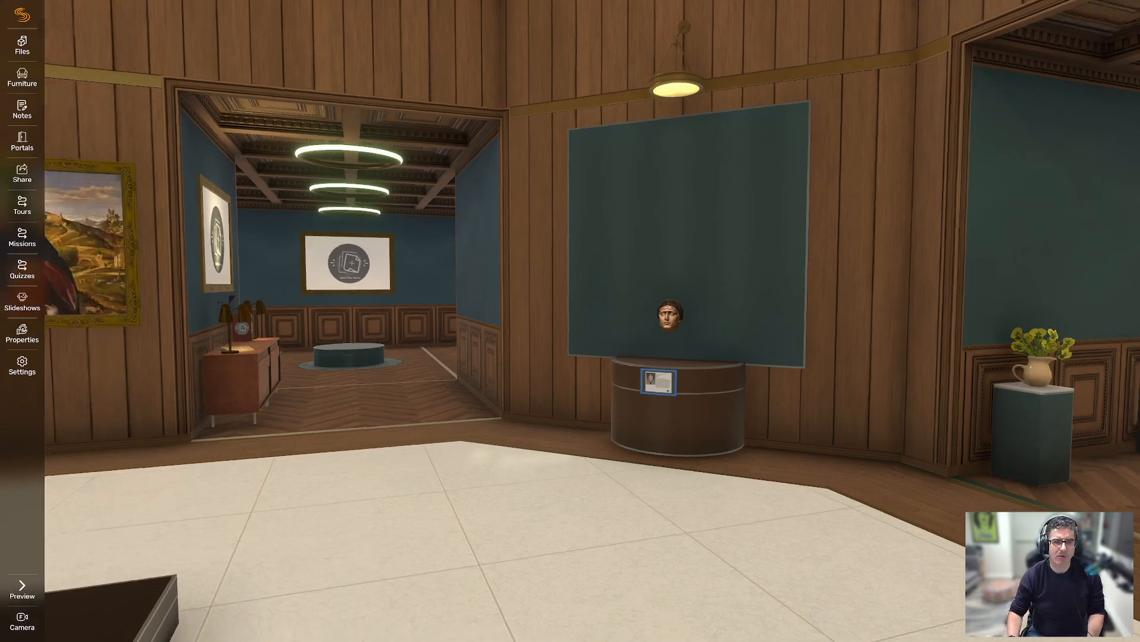
key(Right)
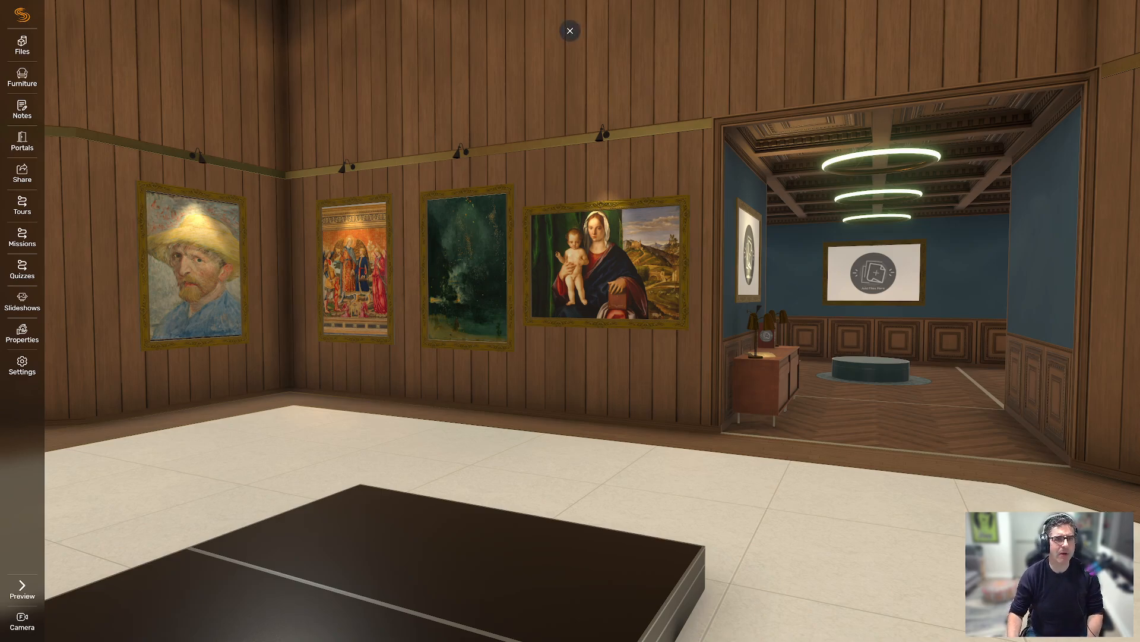
Leave the full-screen gallery, open YouTube in a new browser tab and search for "detroit institute of arts".
click(570, 31)
key(ctrl+t)
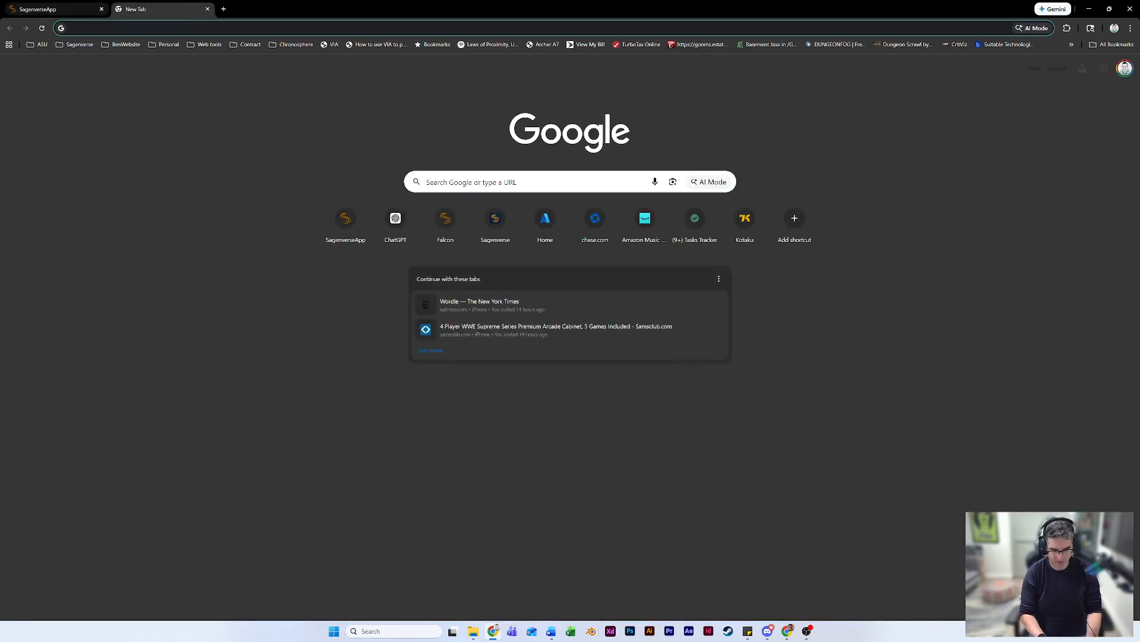
text(you)
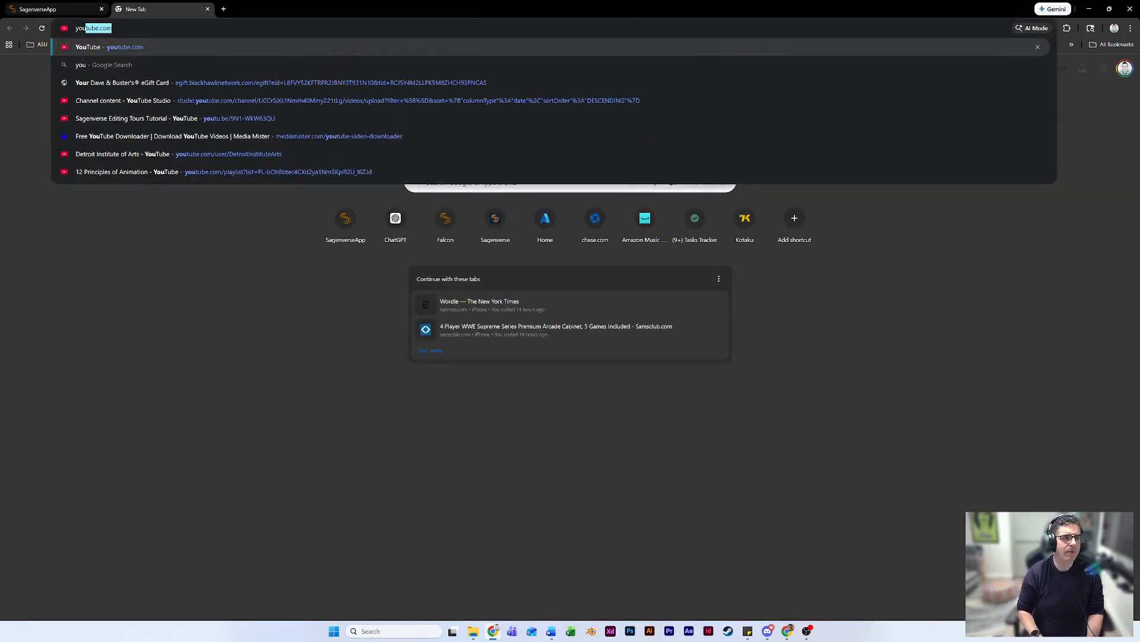
key(Return)
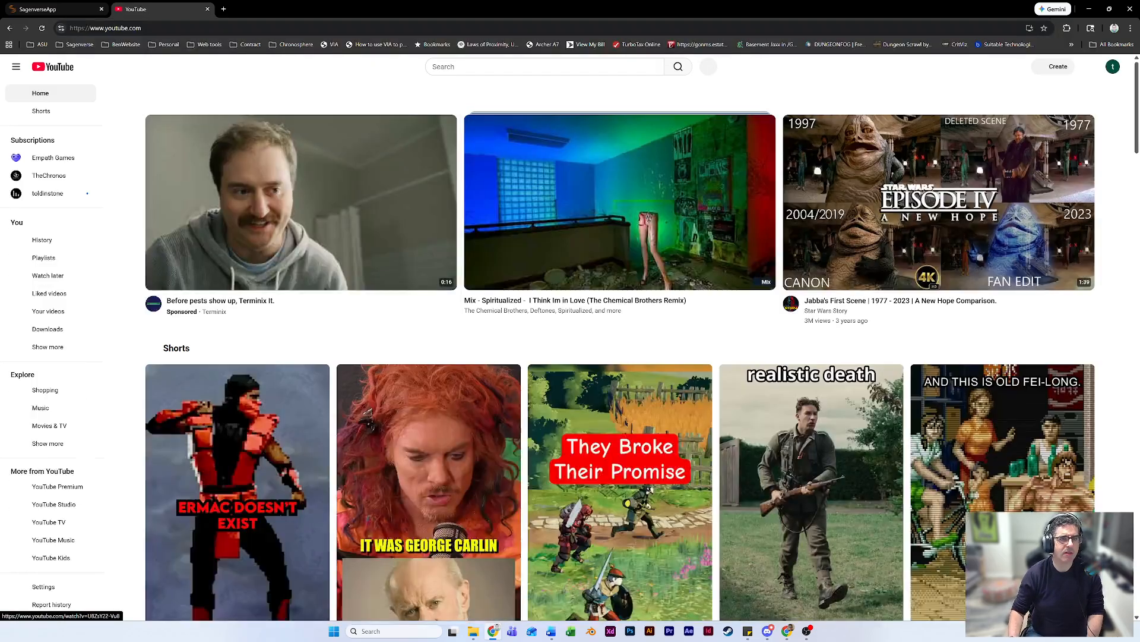
text(detro)
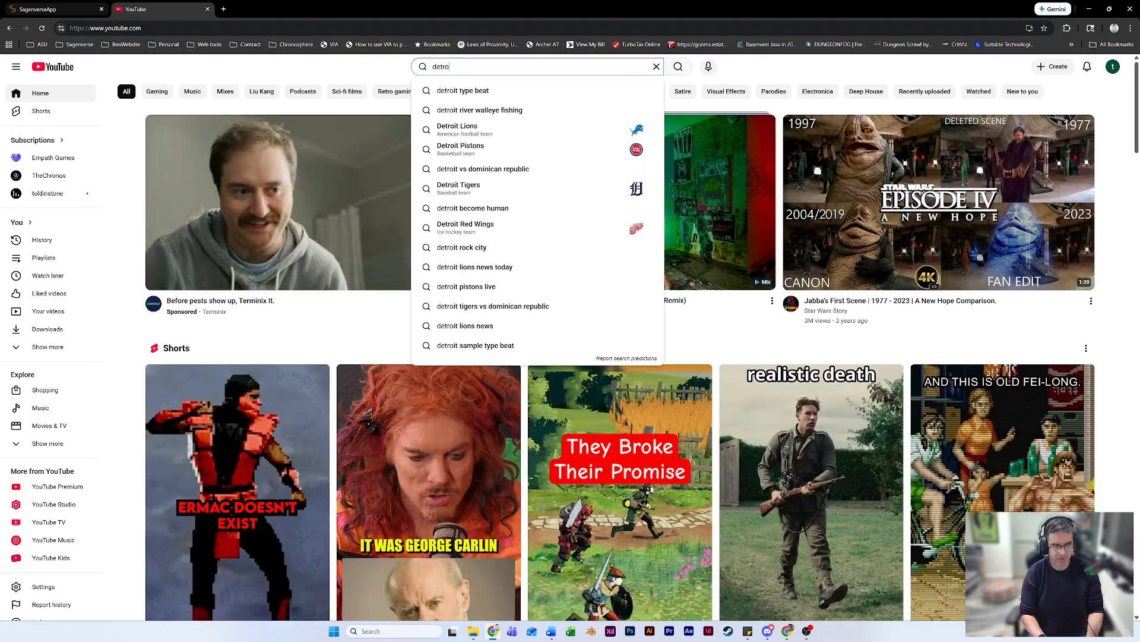
text(it inst)
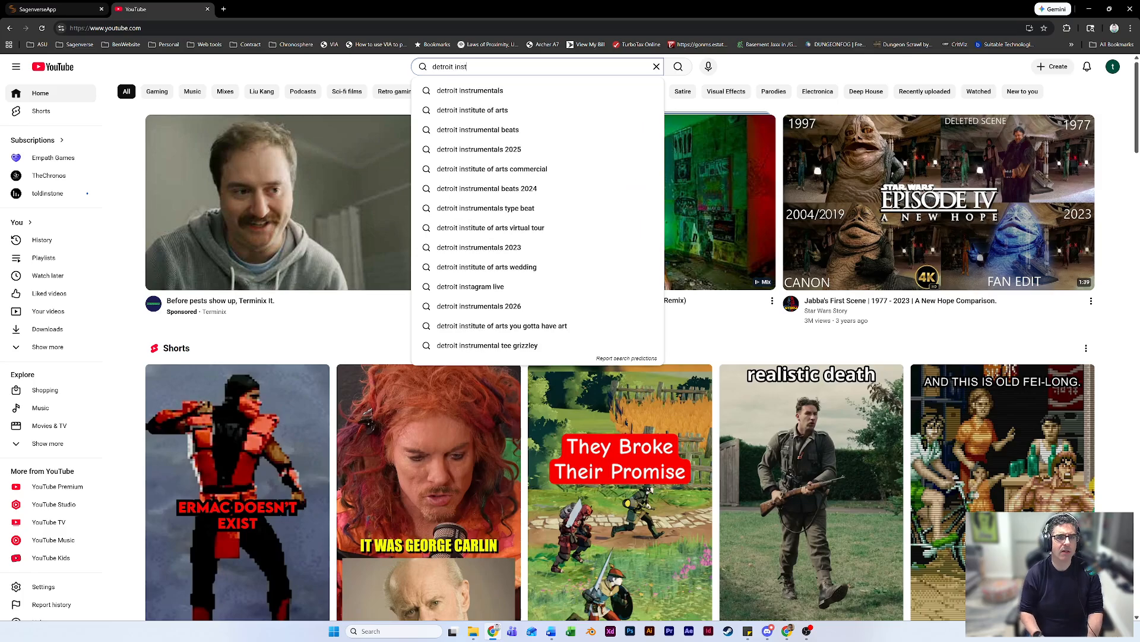
click(473, 110)
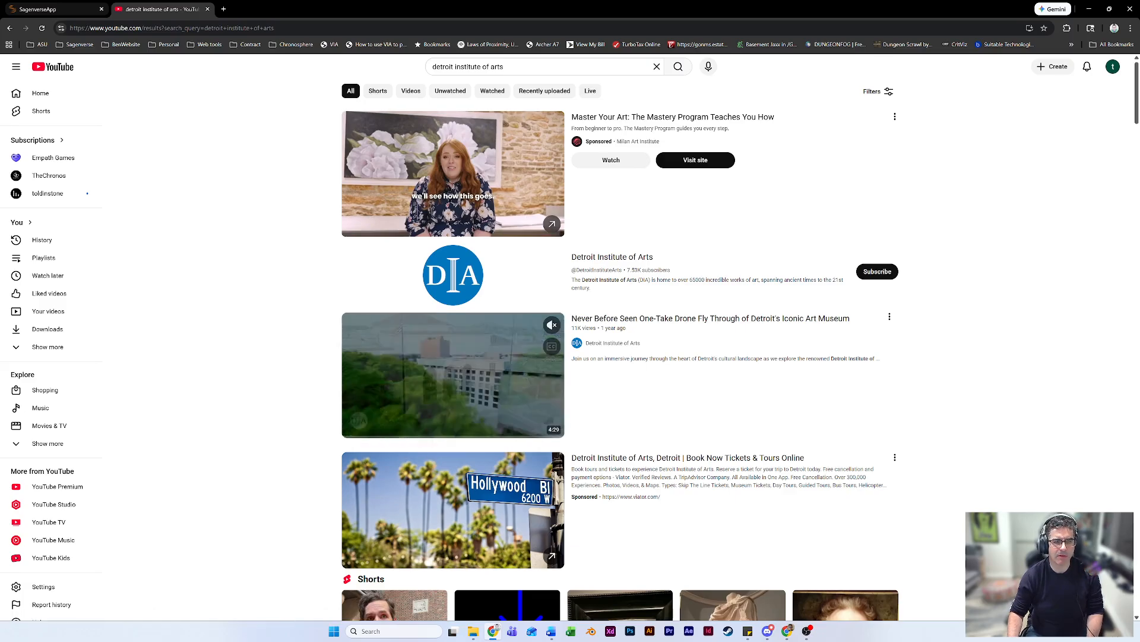
Open the Van Gogh in America video from the Detroit Institute of Arts channel, pause it and copy its page URL.
click(612, 256)
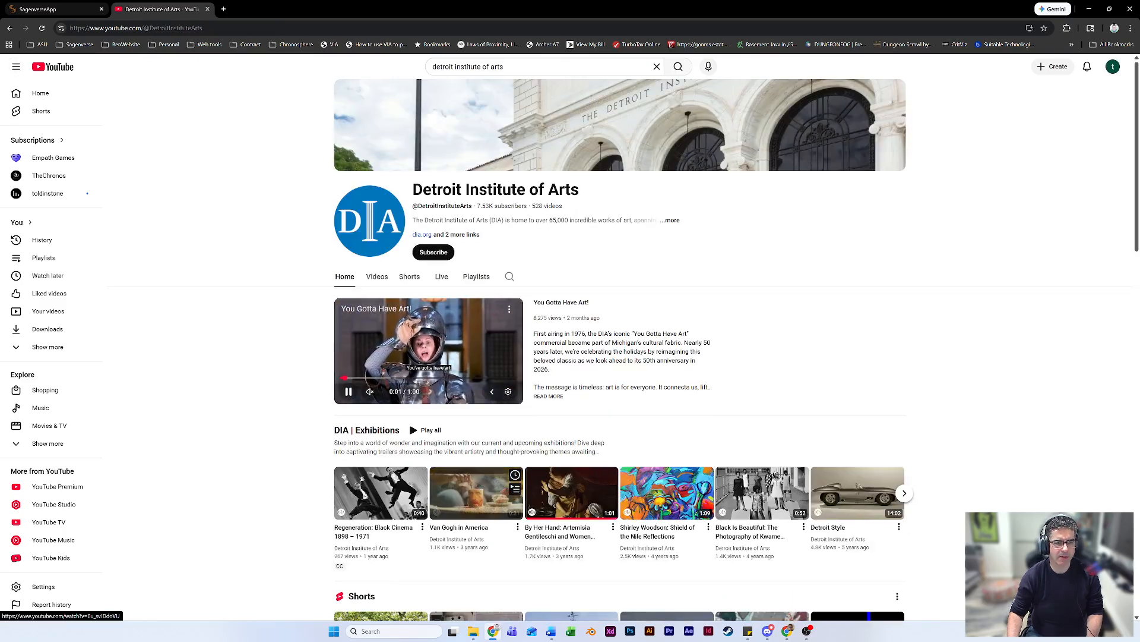
click(476, 493)
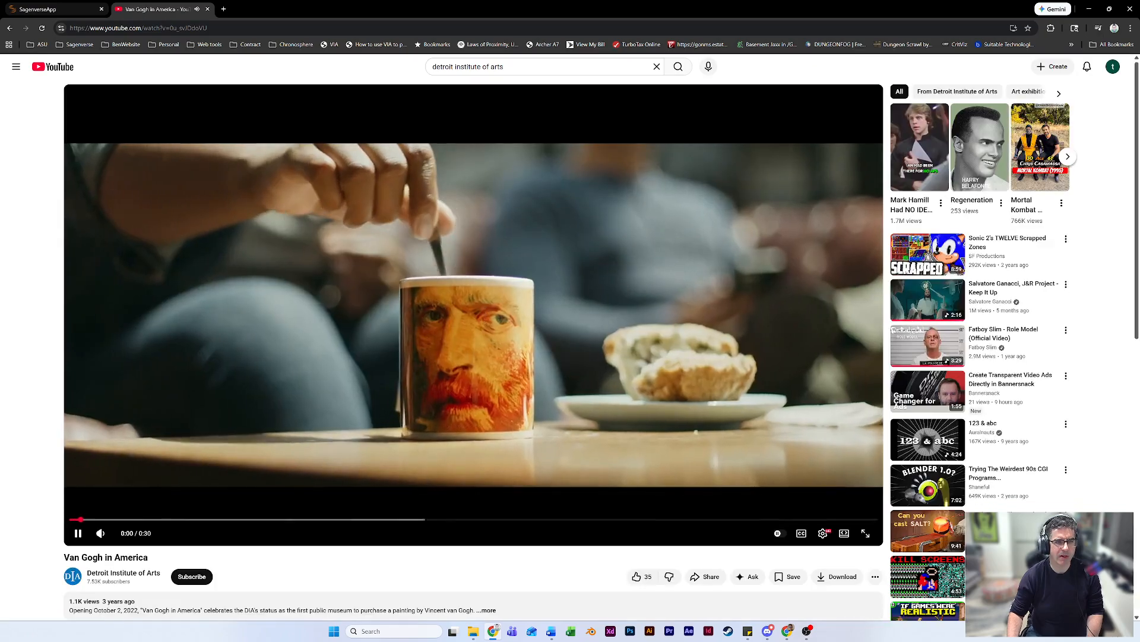
click(78, 533)
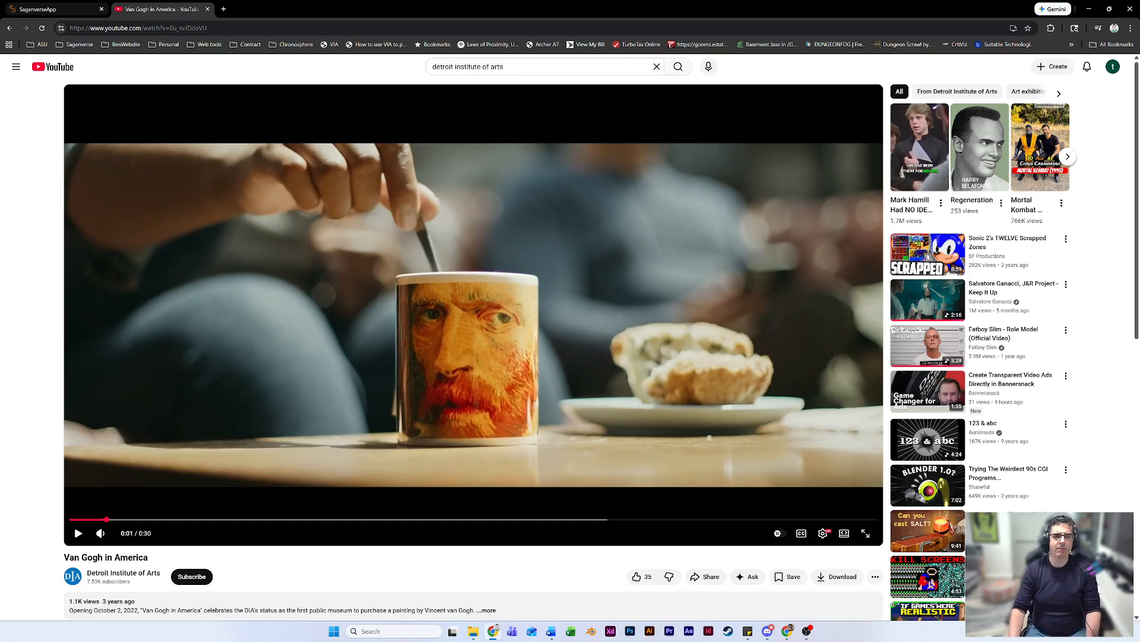
key(ctrl+l)
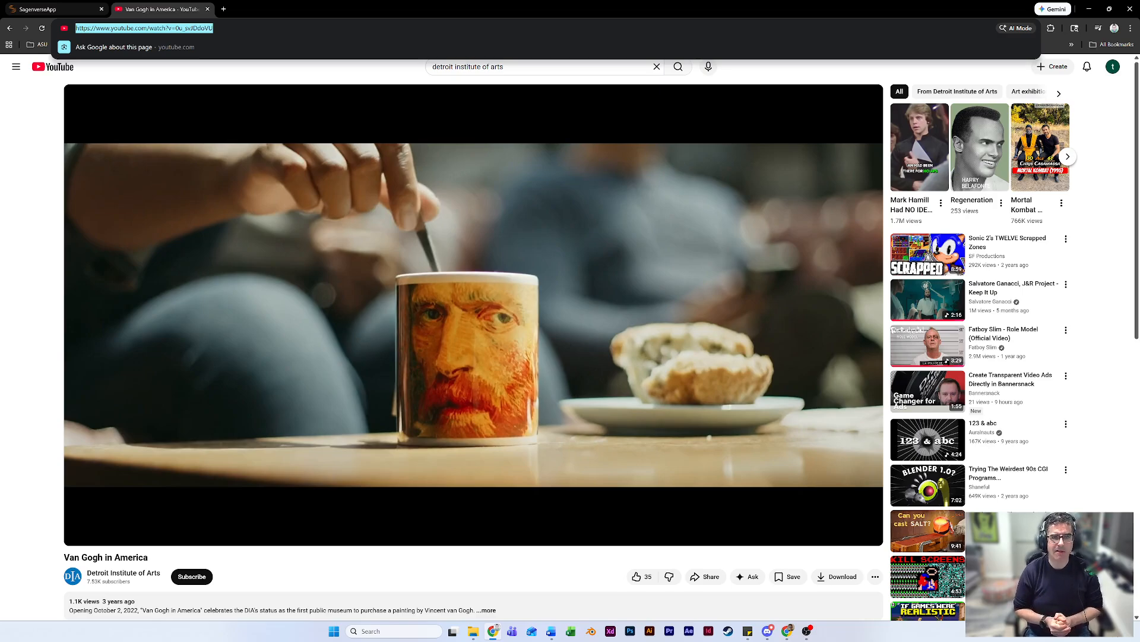
Switch back to Sagenverse and paste the copied YouTube link onto the wall beneath the Van Gogh self-portrait.
click(53, 8)
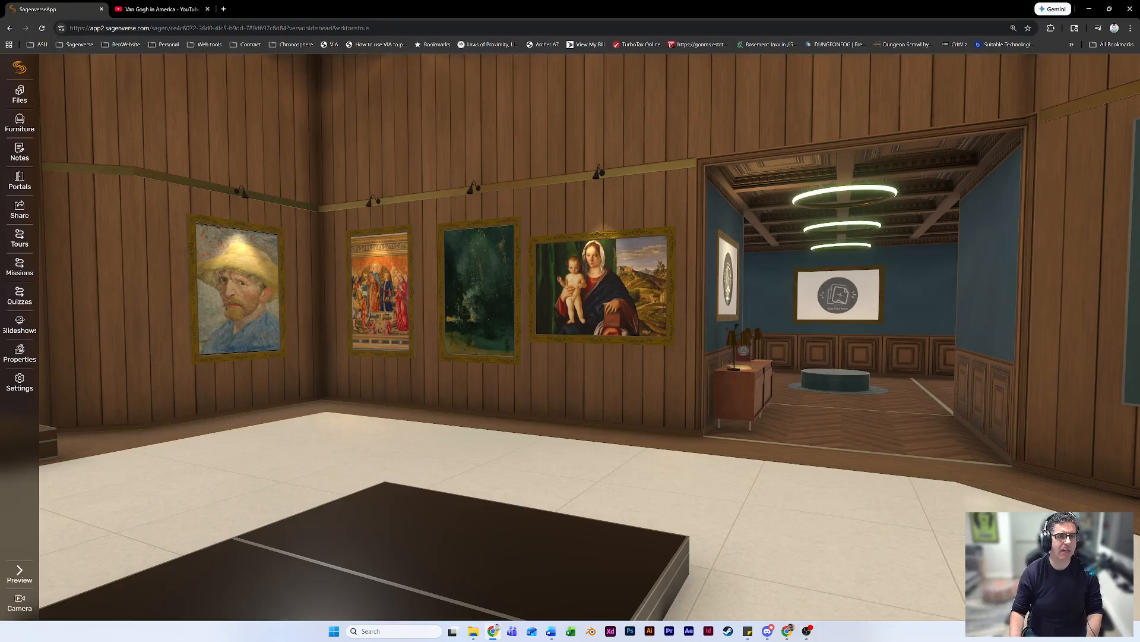
drag(570, 332, 372, 351)
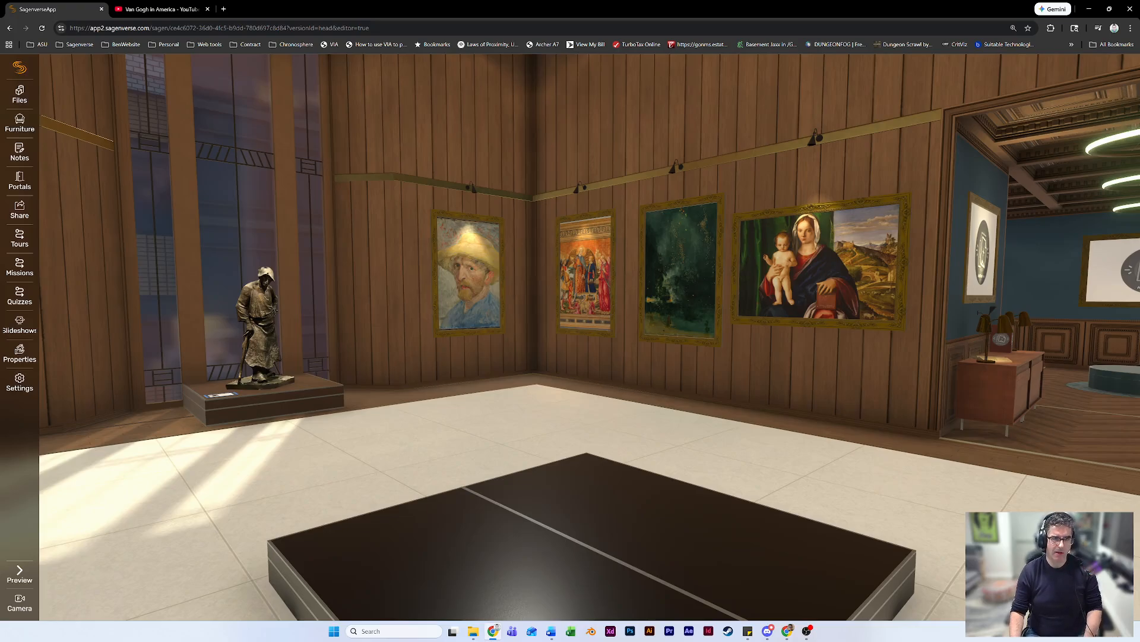
key(ctrl+v)
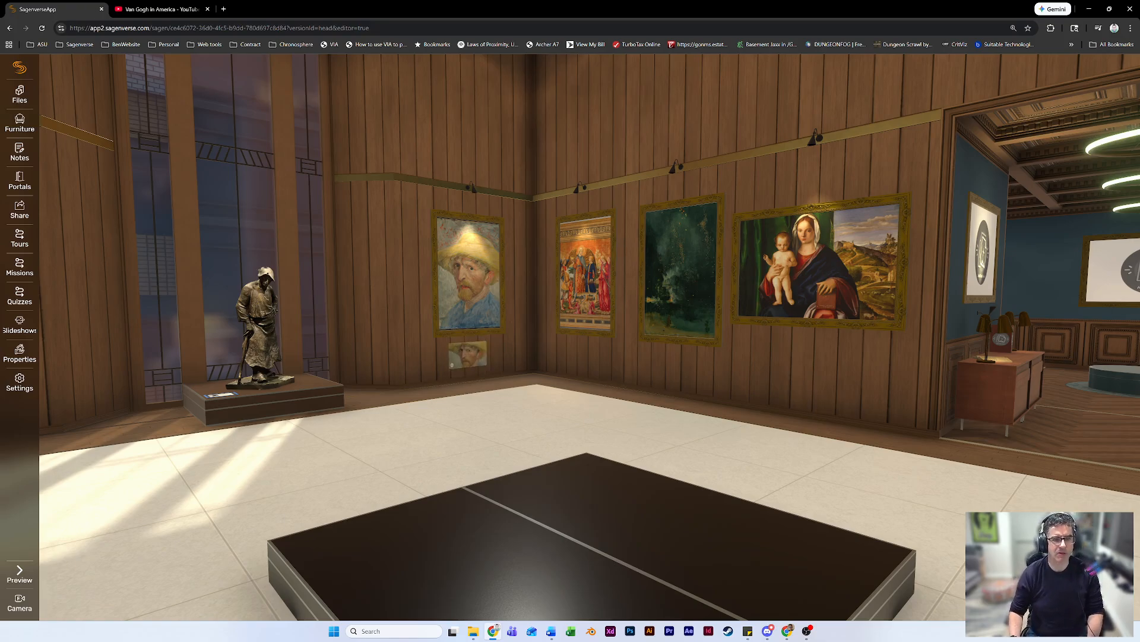
Inspect the YouTube link's entry in the art gallery files.
click(20, 94)
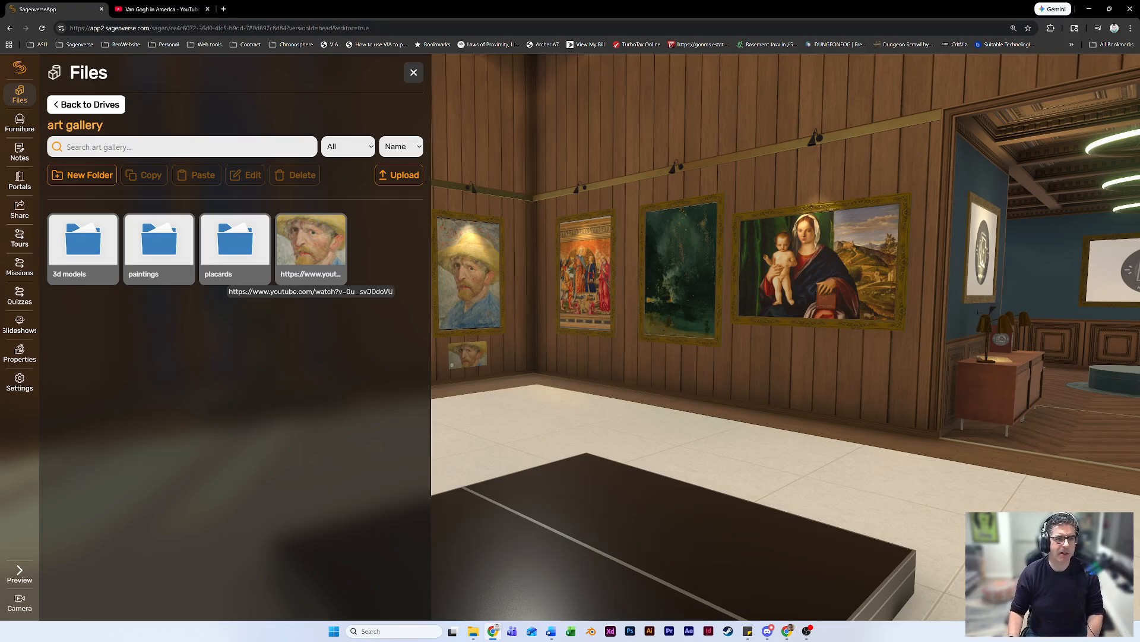
click(310, 248)
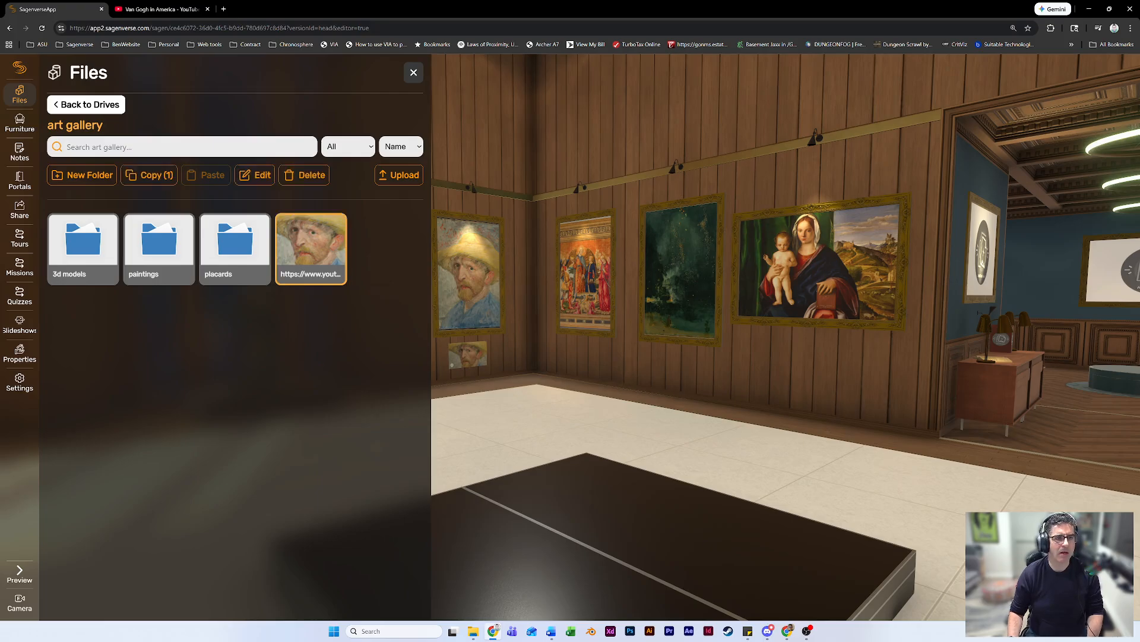
click(413, 73)
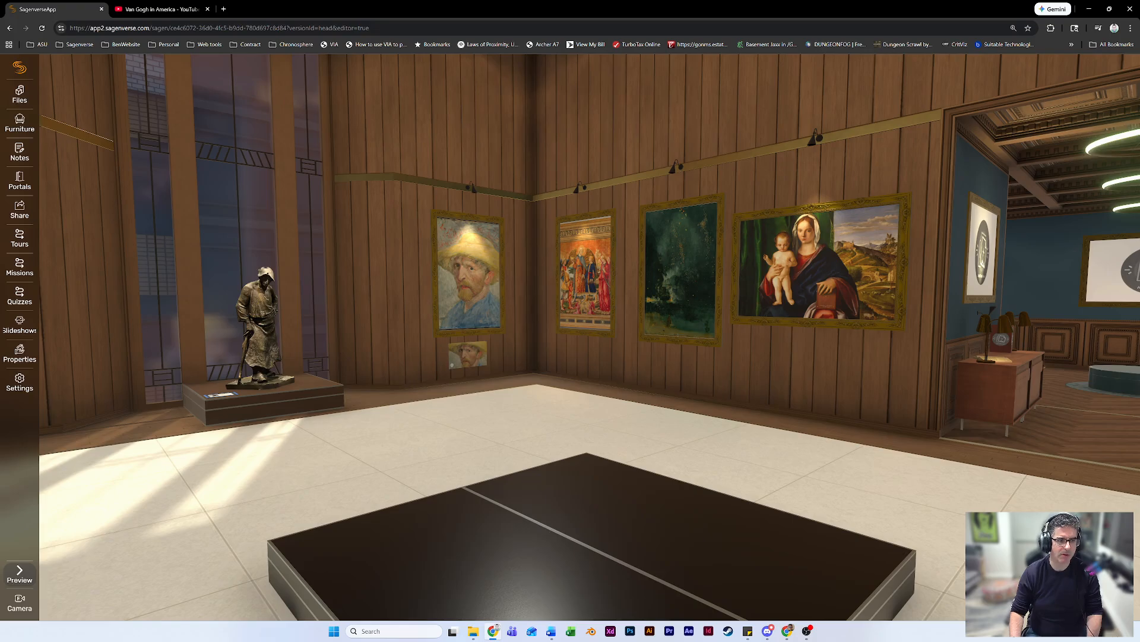
Start testing the room as a viewer and enter the art gallery to explore it.
click(19, 572)
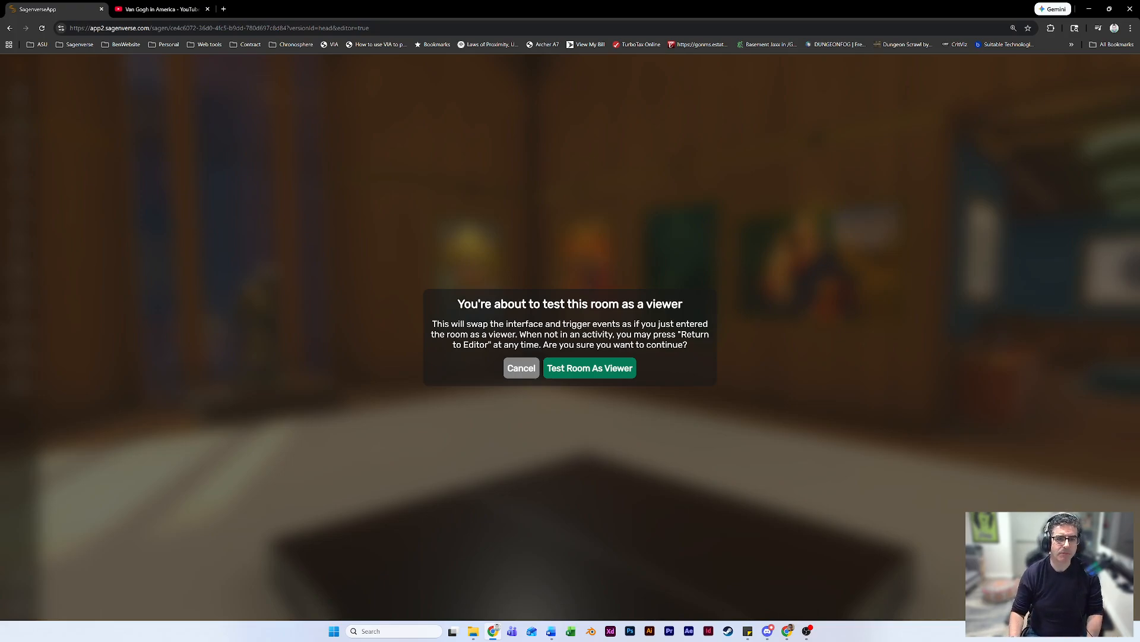
click(590, 369)
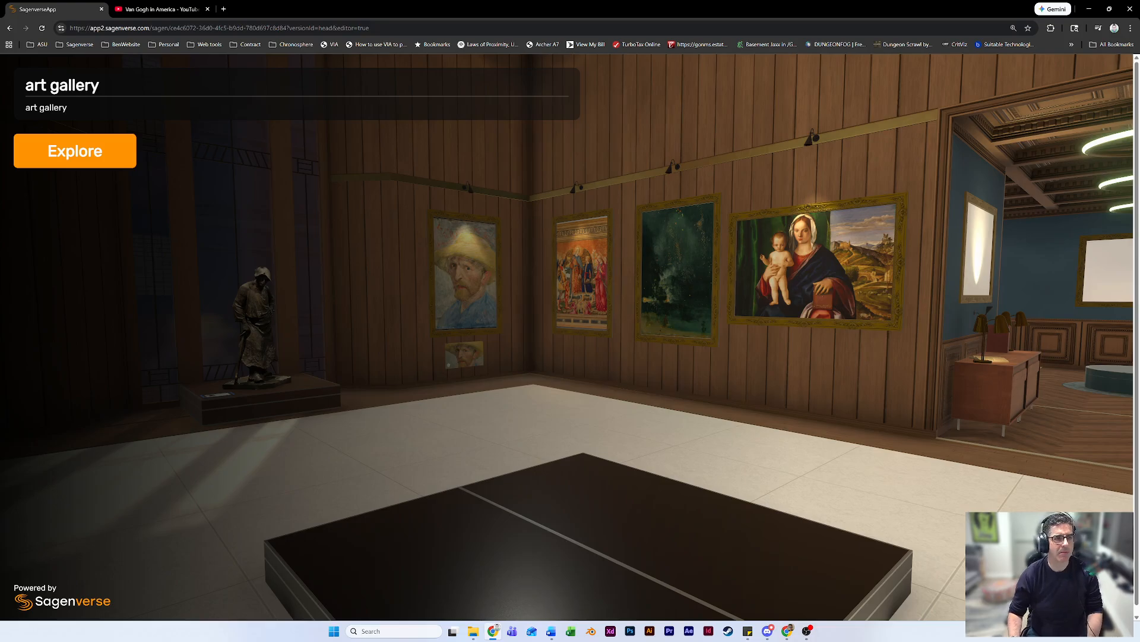
click(75, 151)
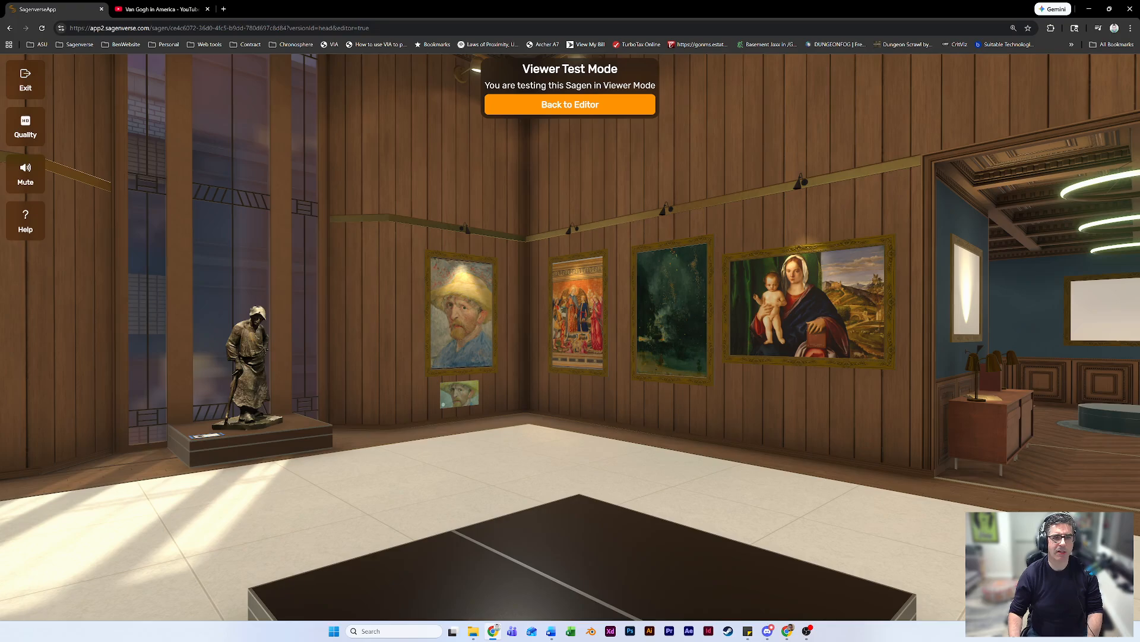
View the Van Gogh self-portrait enlarged, inspect its details and file information, and close it.
click(461, 318)
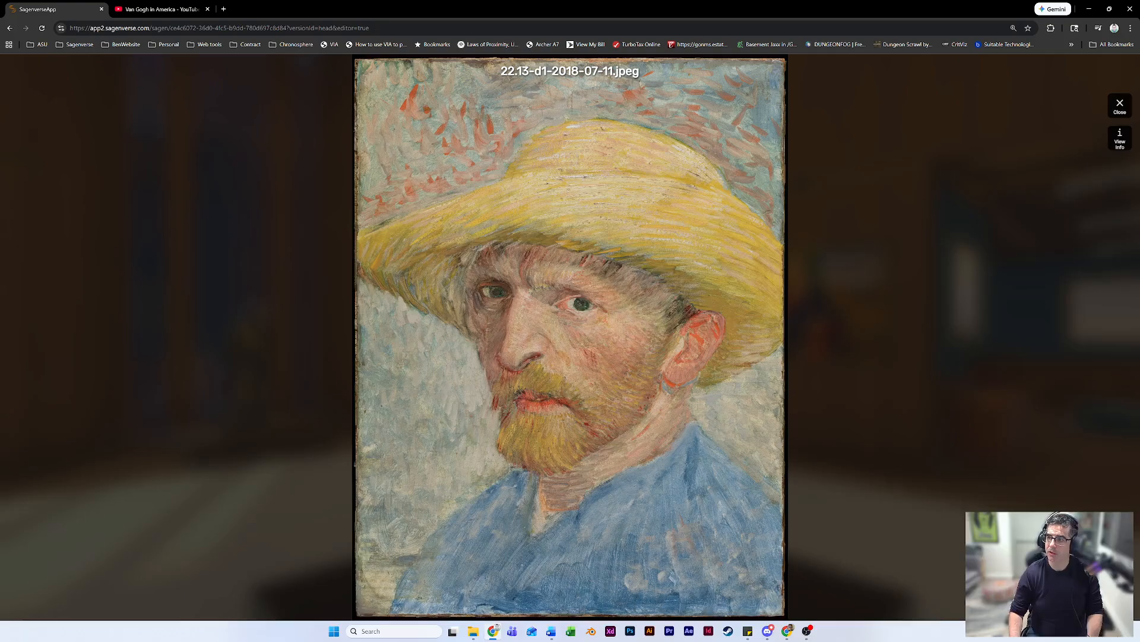
scroll(489, 355, up, 5)
mouse_move(489, 355)
mouse_down()
mouse_move(412, 370)
mouse_move(427, 341)
mouse_up()
drag(556, 328, 544, 346)
scroll(543, 346, up, 2)
scroll(544, 346, down, 5)
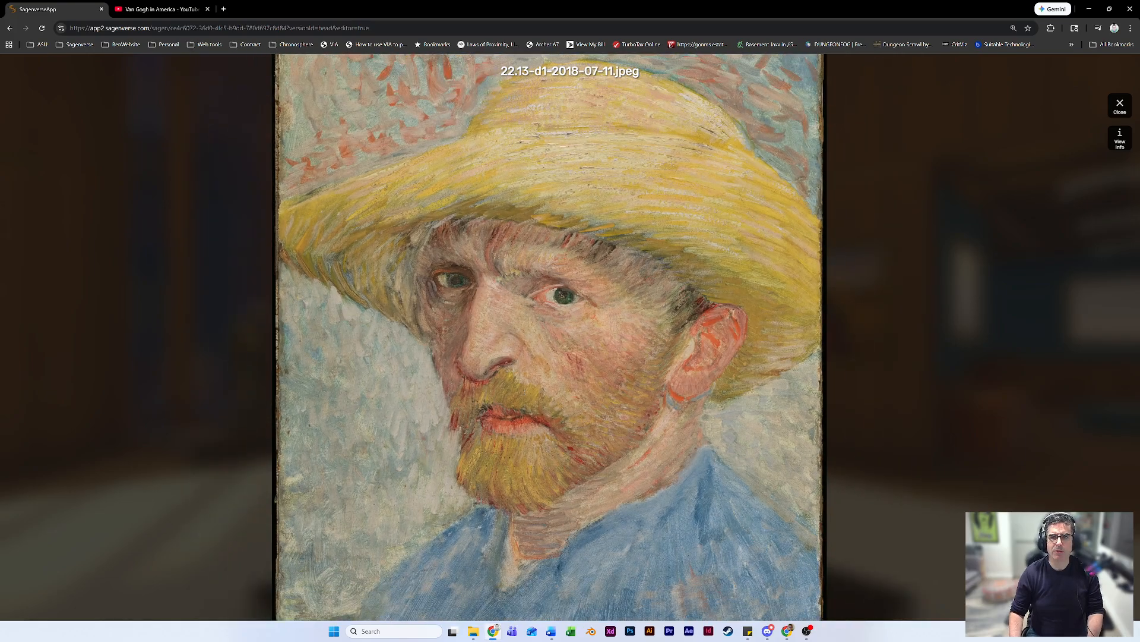
click(1120, 138)
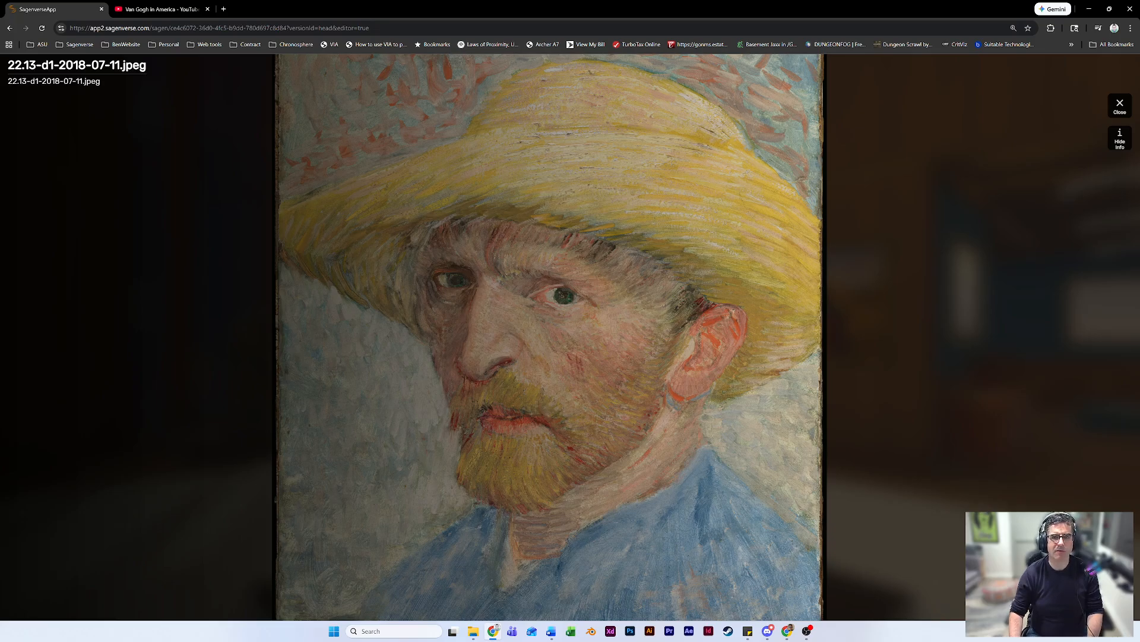
click(1119, 139)
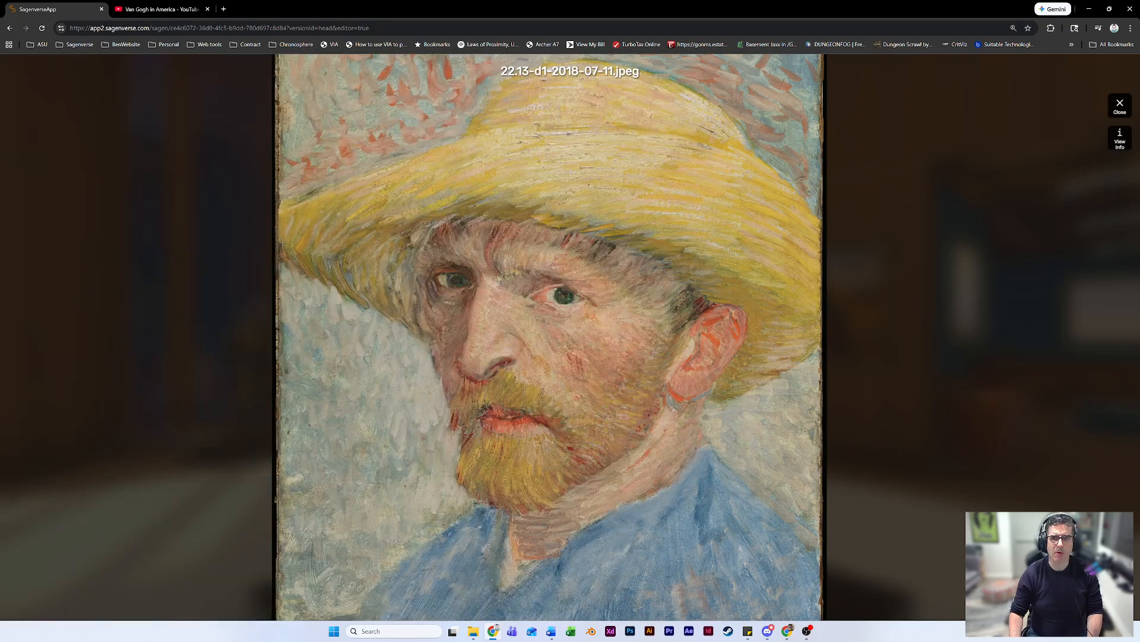
click(1119, 105)
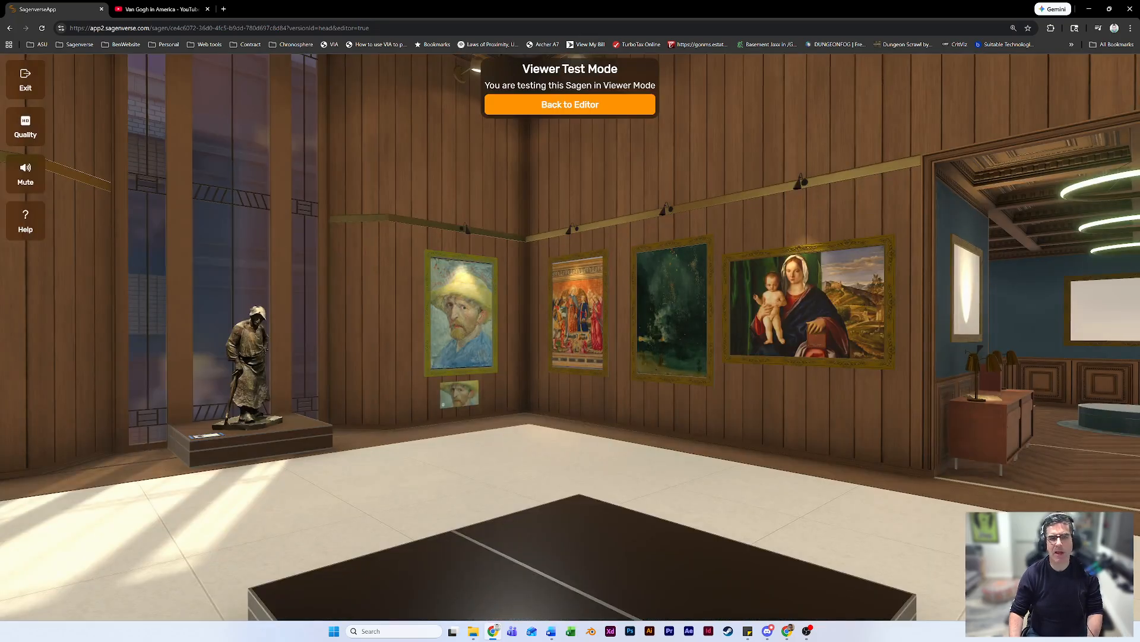
Test the YouTube thumbnail below the self-portrait by opening its video, pause playback and close that video's tab.
click(443, 404)
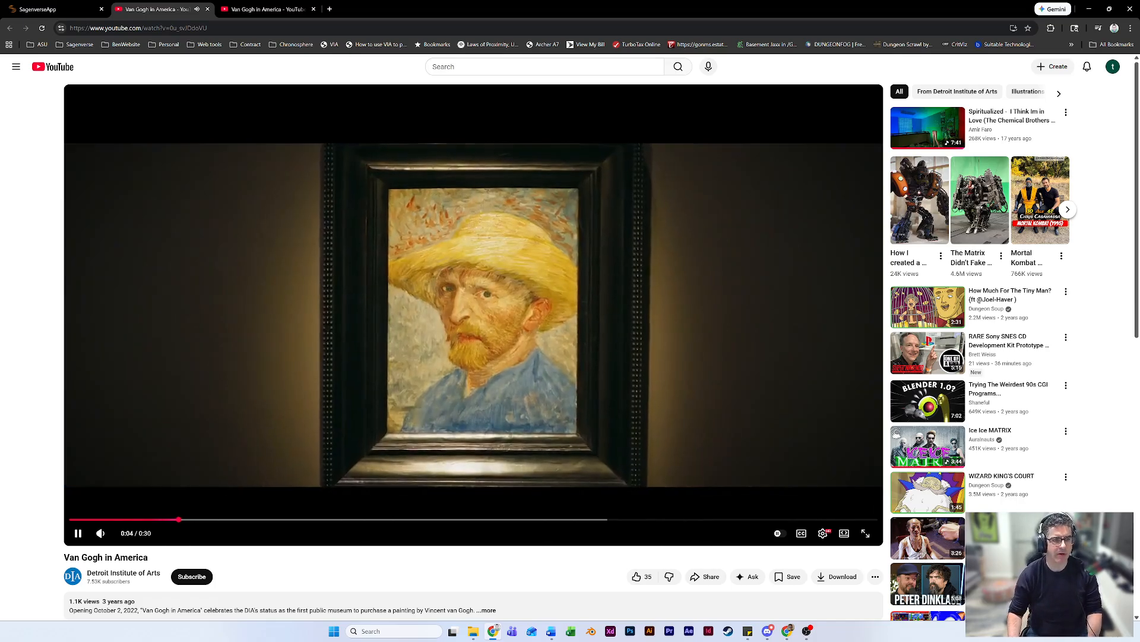
click(78, 533)
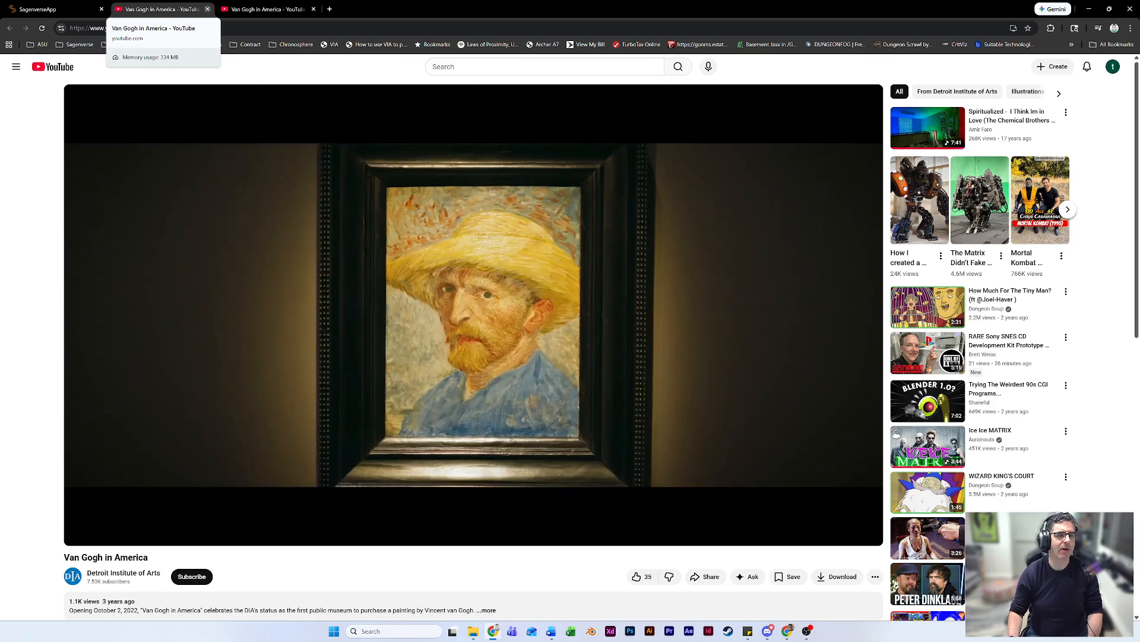
click(208, 9)
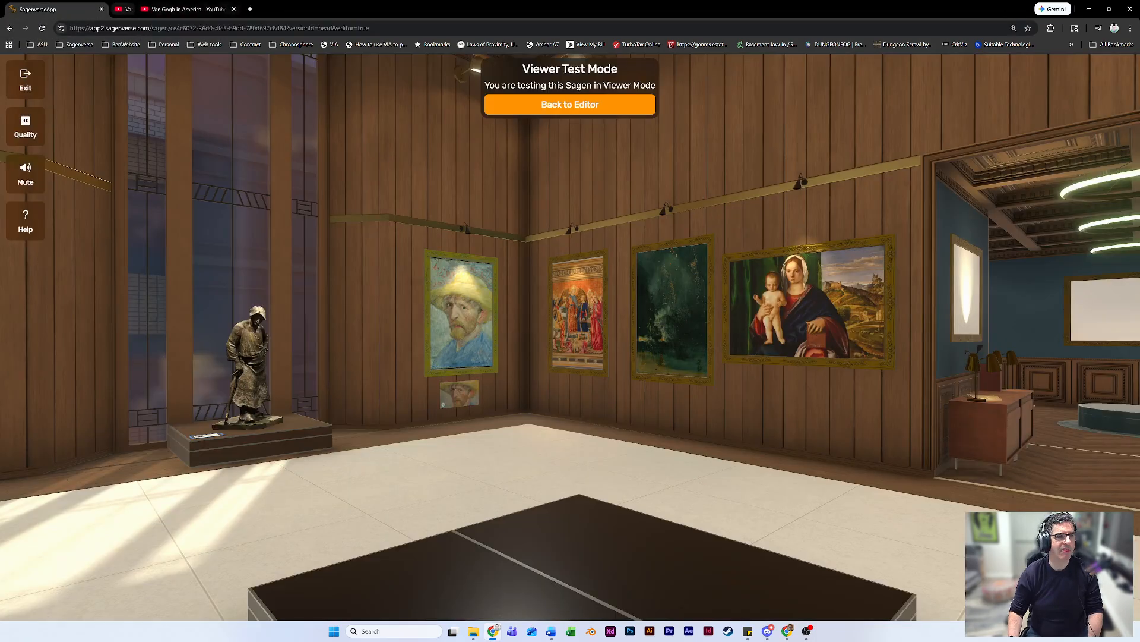
Copy only the src URL from the embed code of the original Van Gogh in America video on YouTube.
click(159, 9)
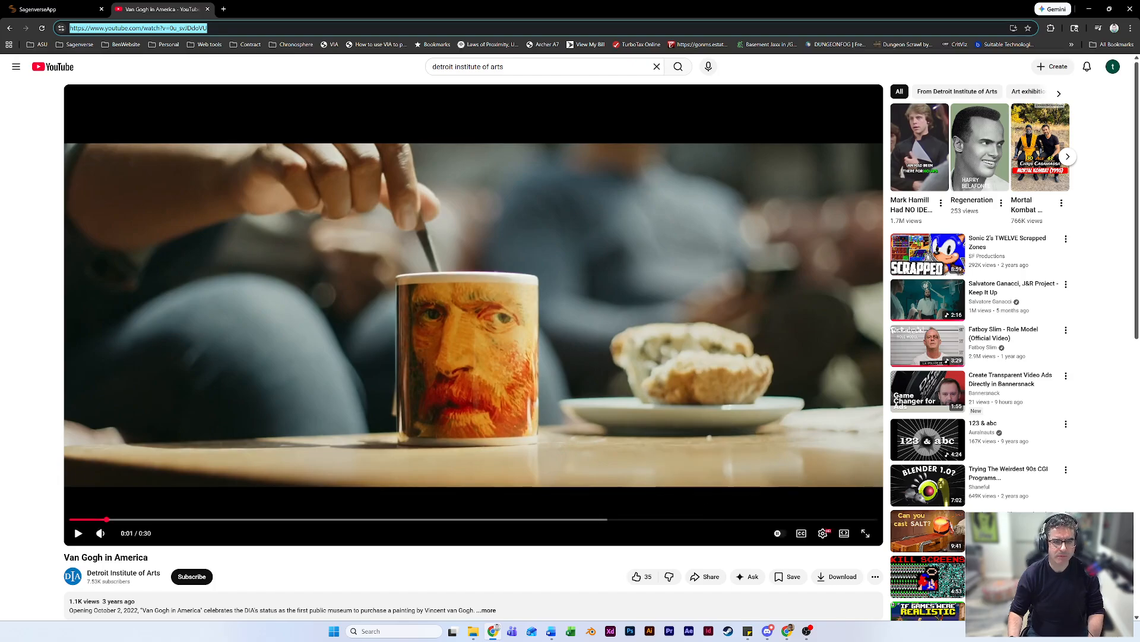
scroll(474, 297, down, 2)
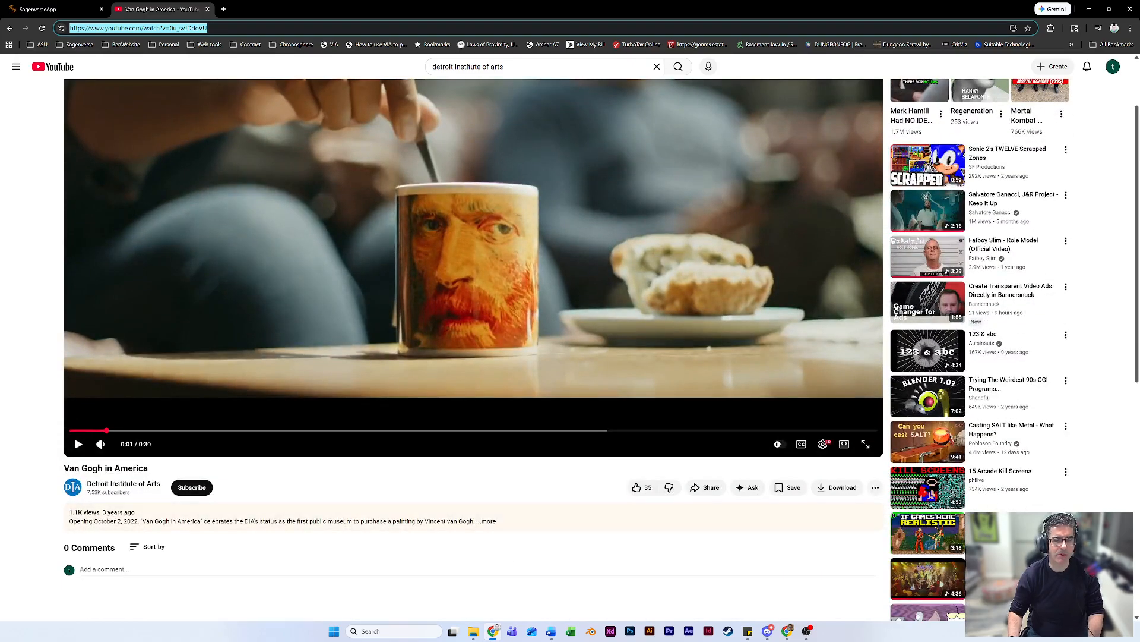
click(705, 487)
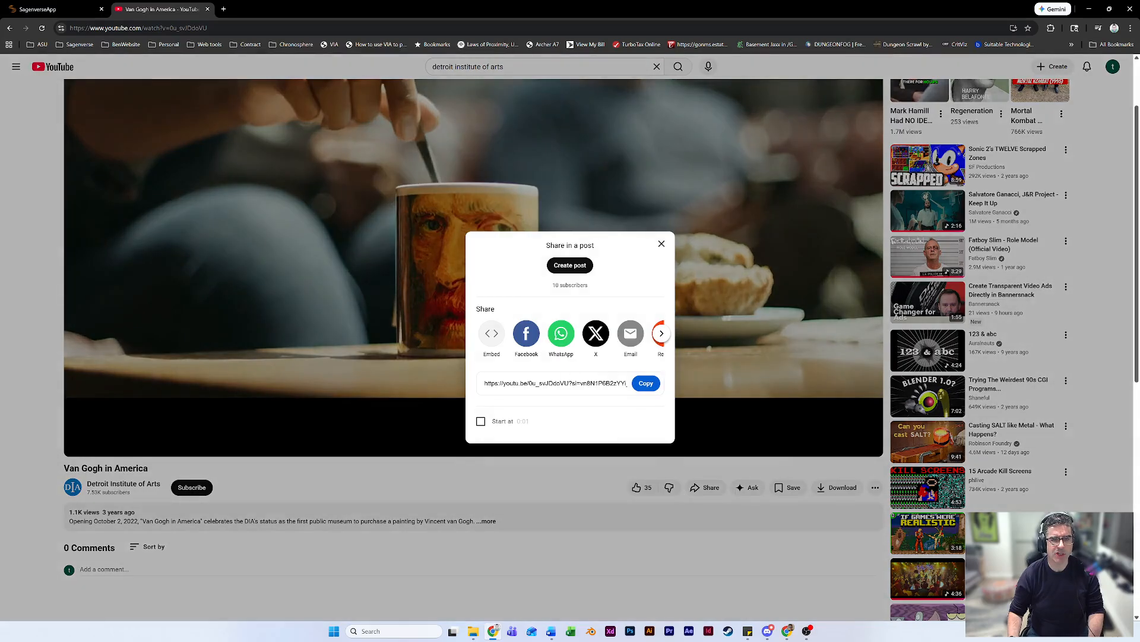
click(491, 334)
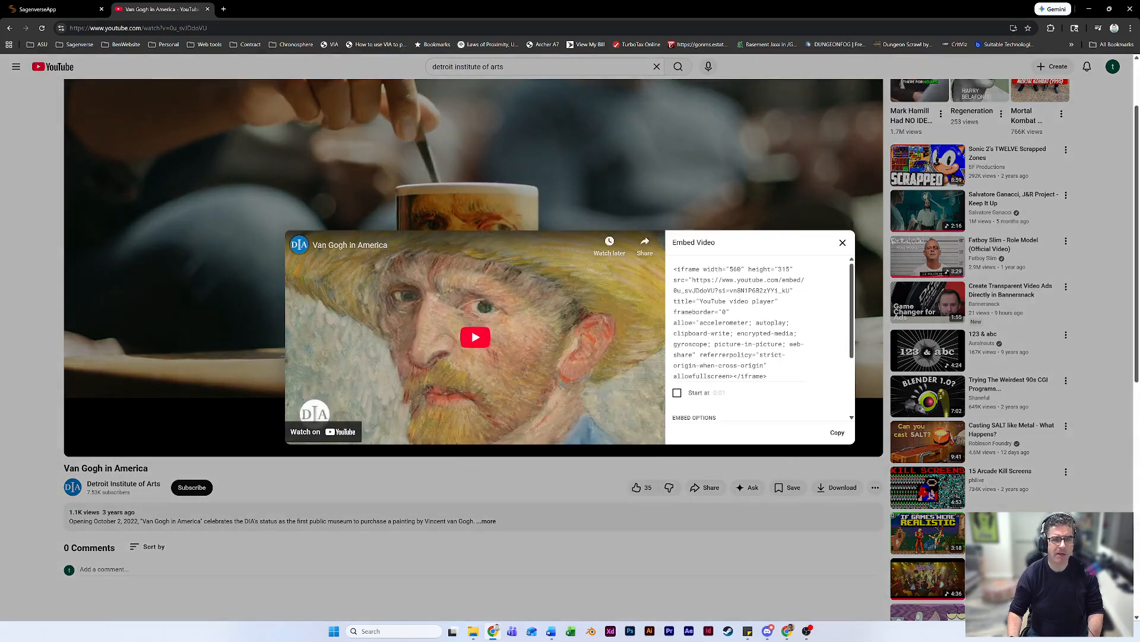
drag(692, 280, 805, 280)
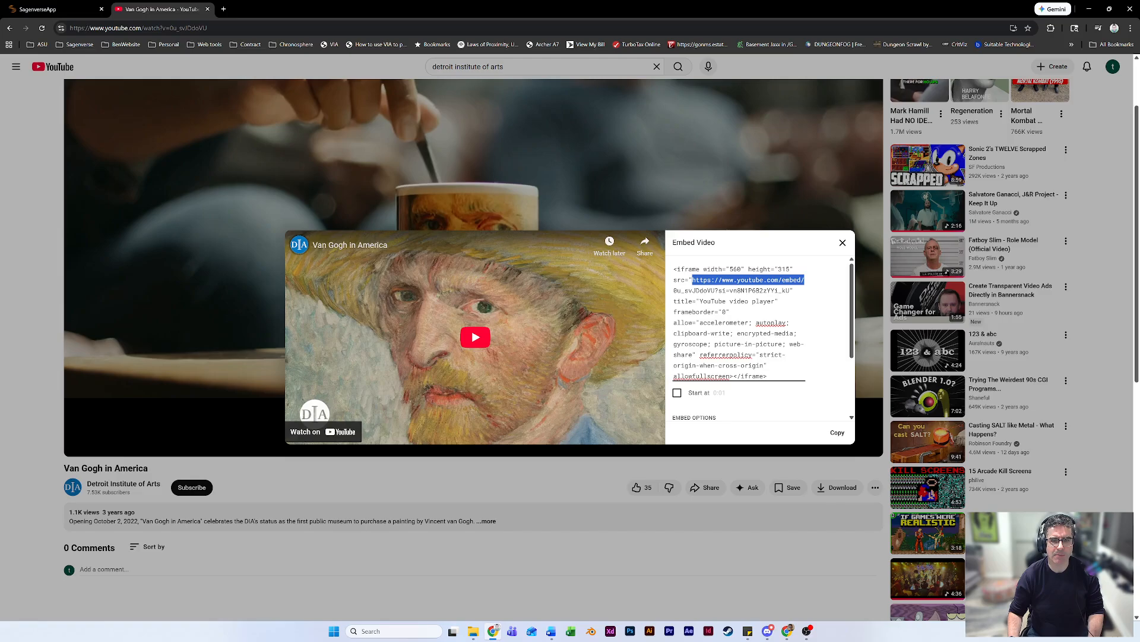
drag(805, 280, 805, 280)
drag(692, 279, 791, 290)
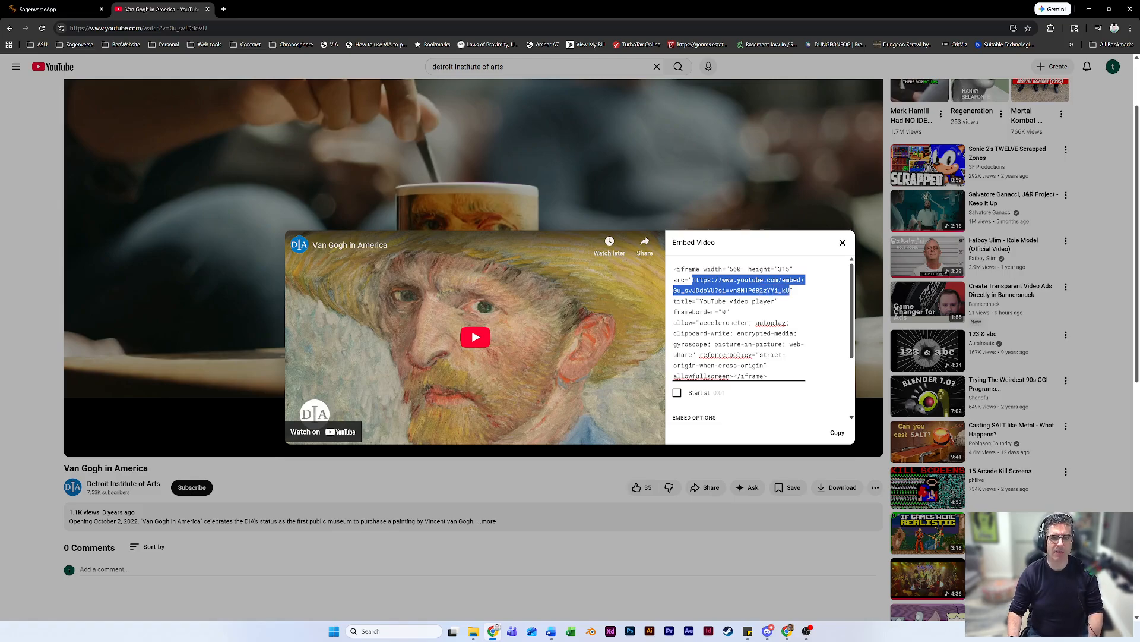
Switch to Sagenverse and return from the viewer test to the editor.
click(55, 9)
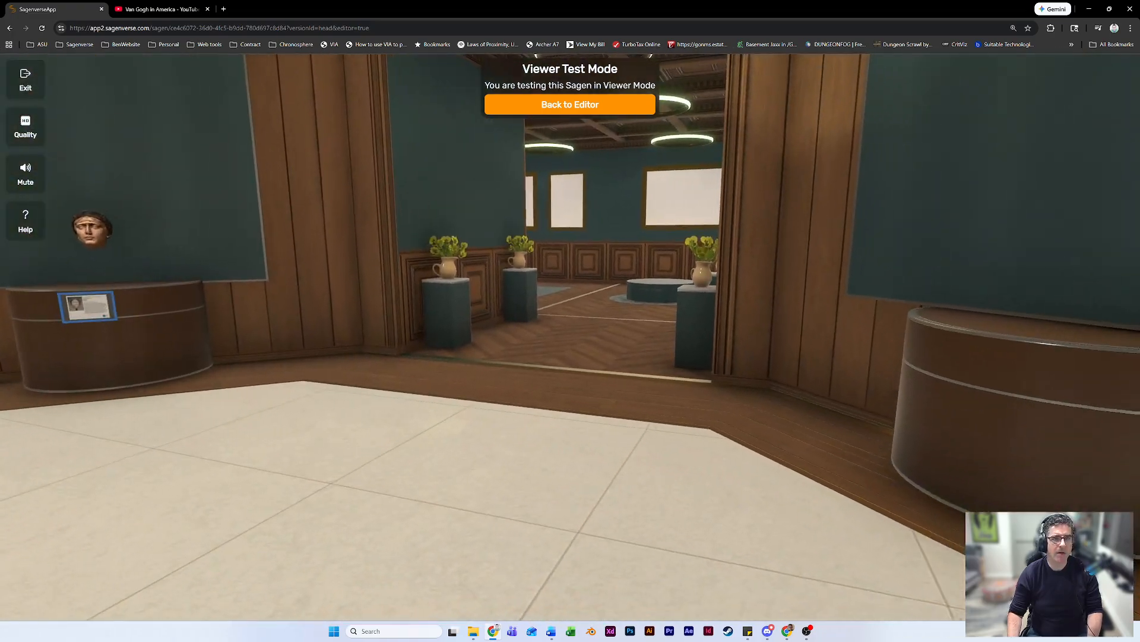
click(570, 104)
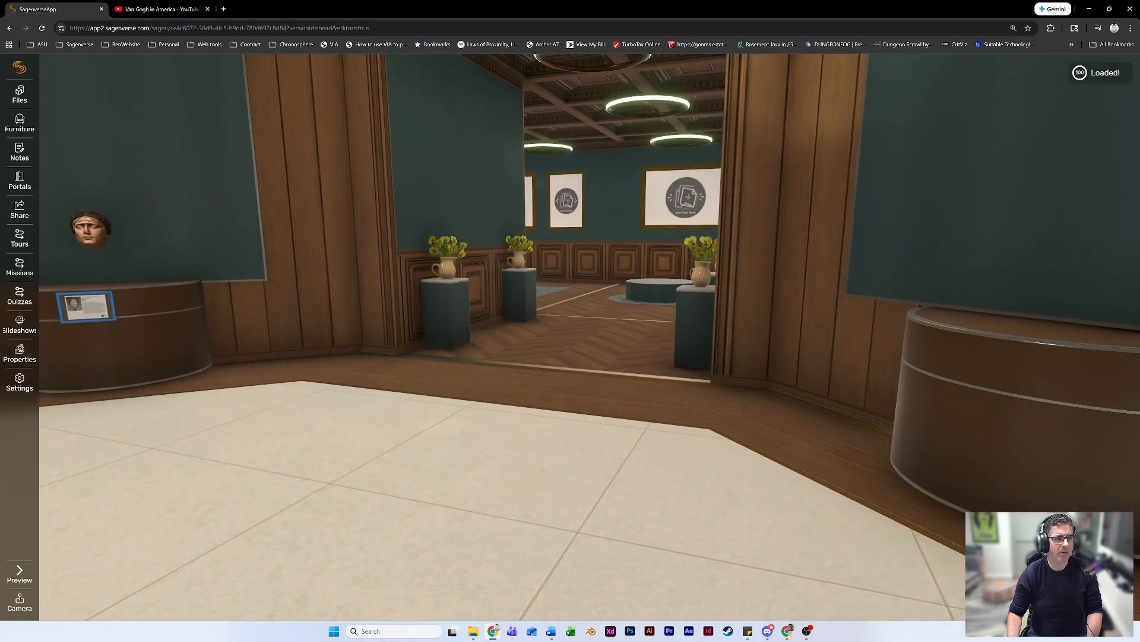
Paste the copied YouTube embed URL onto the wall beside the old video thumbnail below the Van Gogh self-portrait.
drag(456, 369, 755, 383)
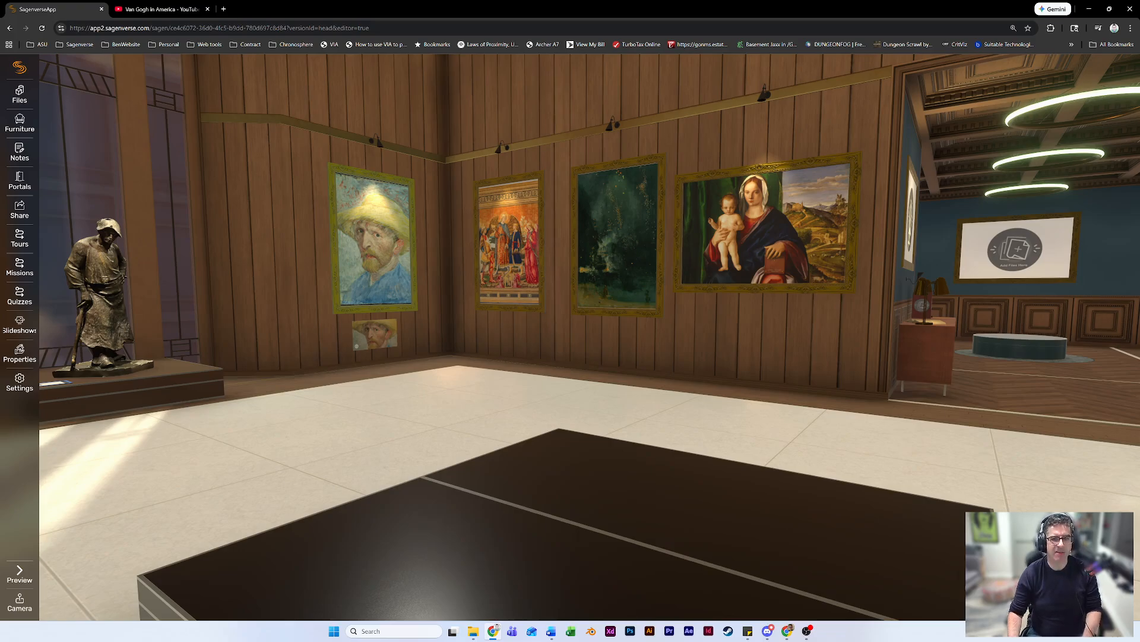
key(ctrl+v)
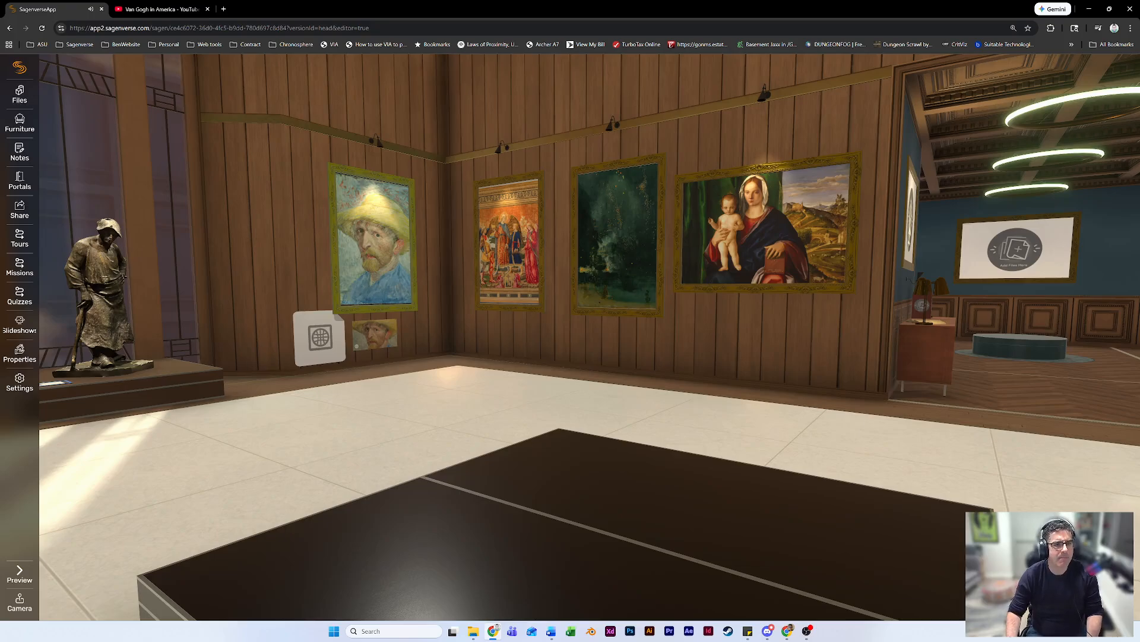
Delete the old YouTube watch-link file from the art gallery drive, keeping the embed-link file.
click(20, 94)
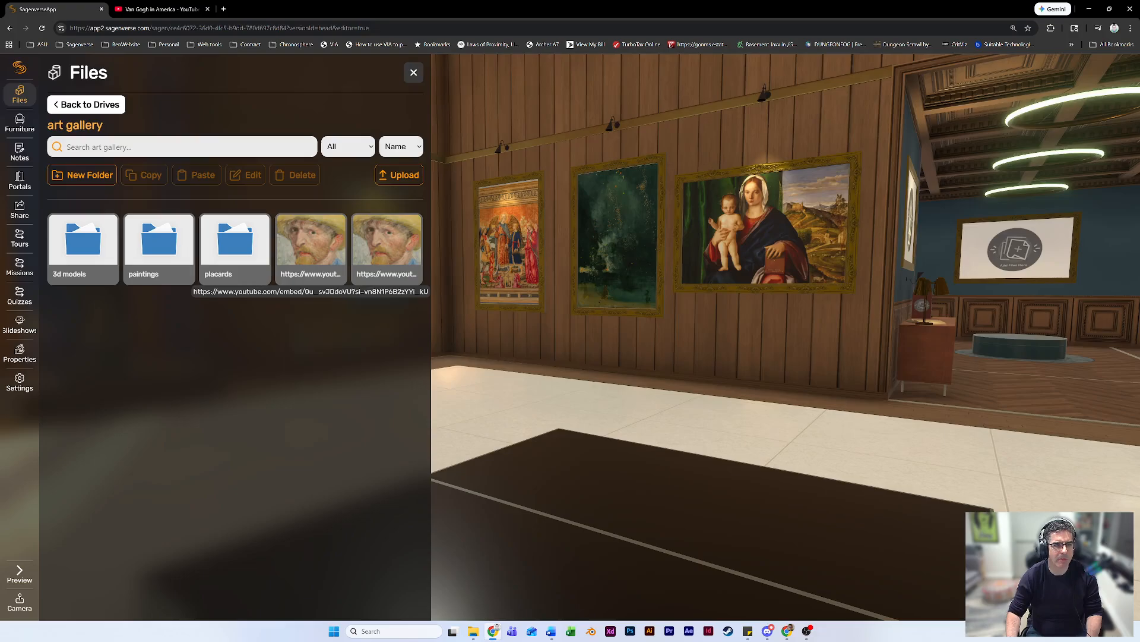
right_click(390, 244)
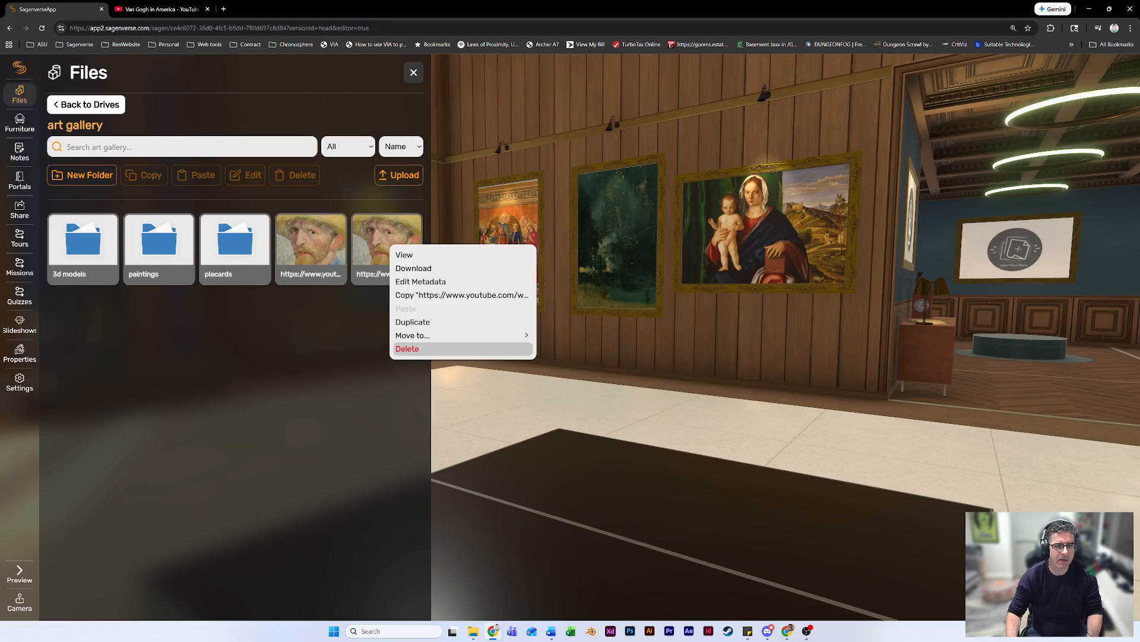
click(415, 348)
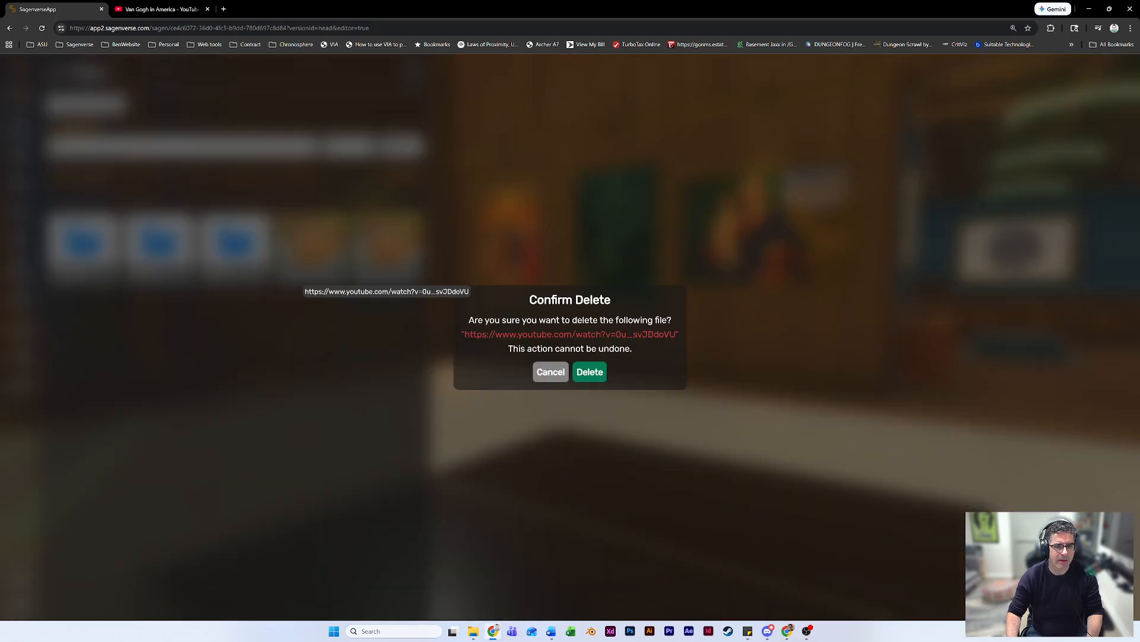
click(590, 372)
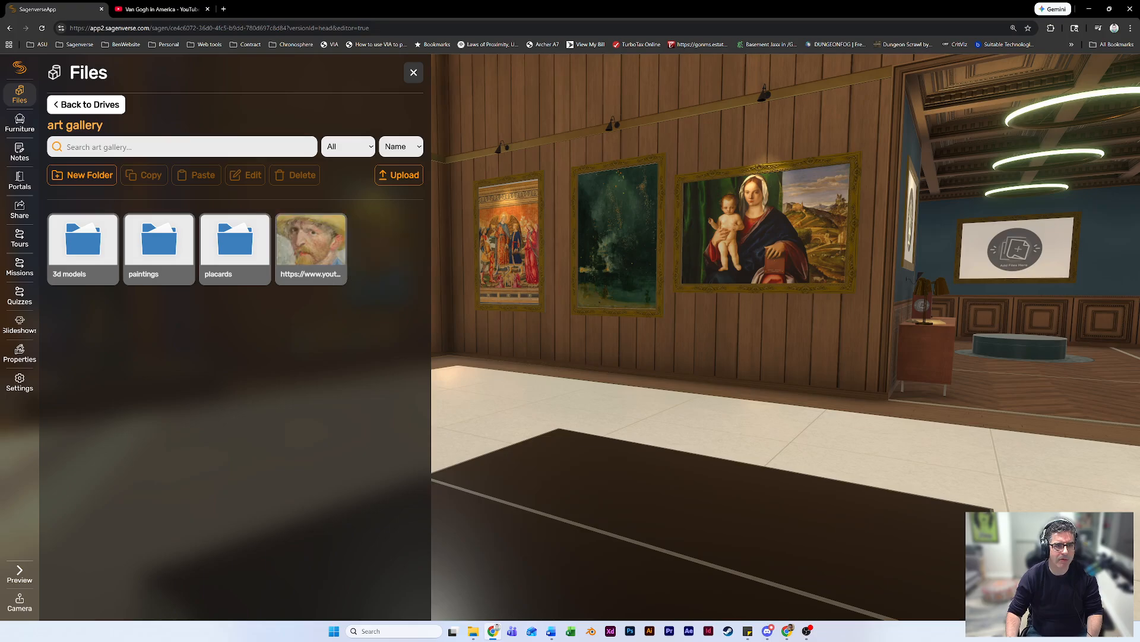
Remove the old video thumbnail from the wall and move the embed thumbnail into its place centred below the Van Gogh self-portrait.
drag(743, 356, 564, 333)
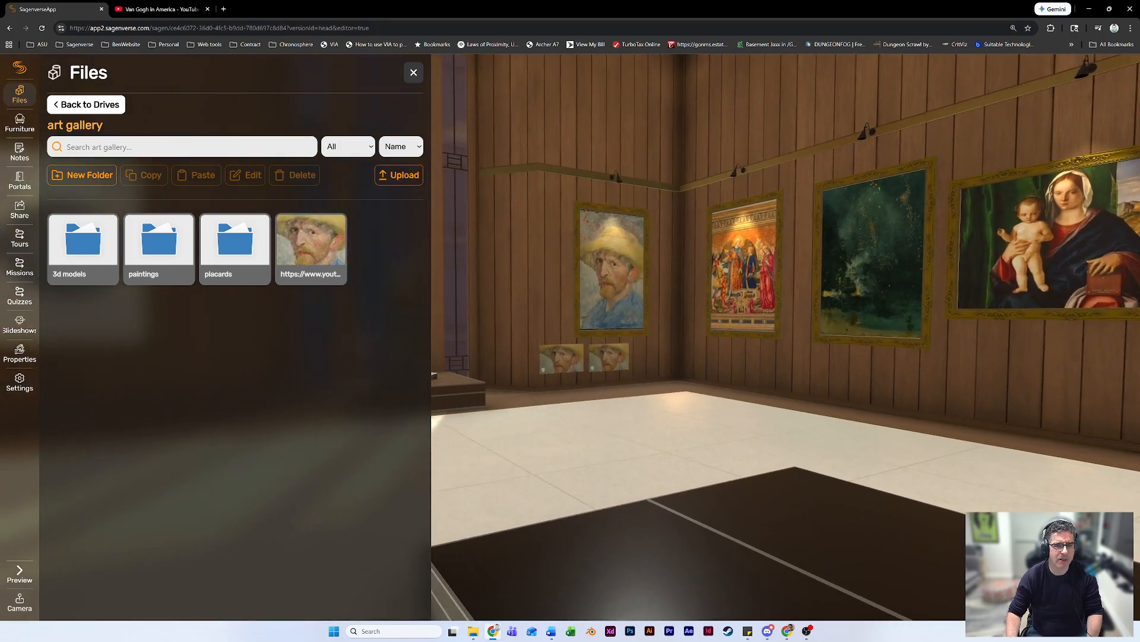
click(610, 358)
key(Delete)
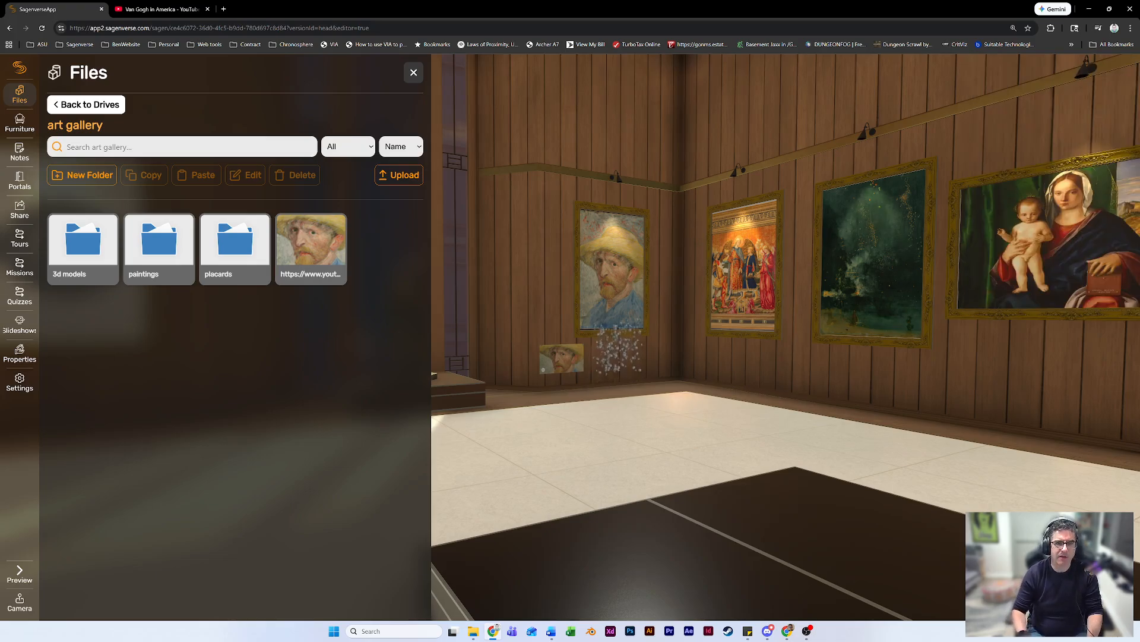
click(562, 358)
drag(561, 358, 615, 357)
key(Escape)
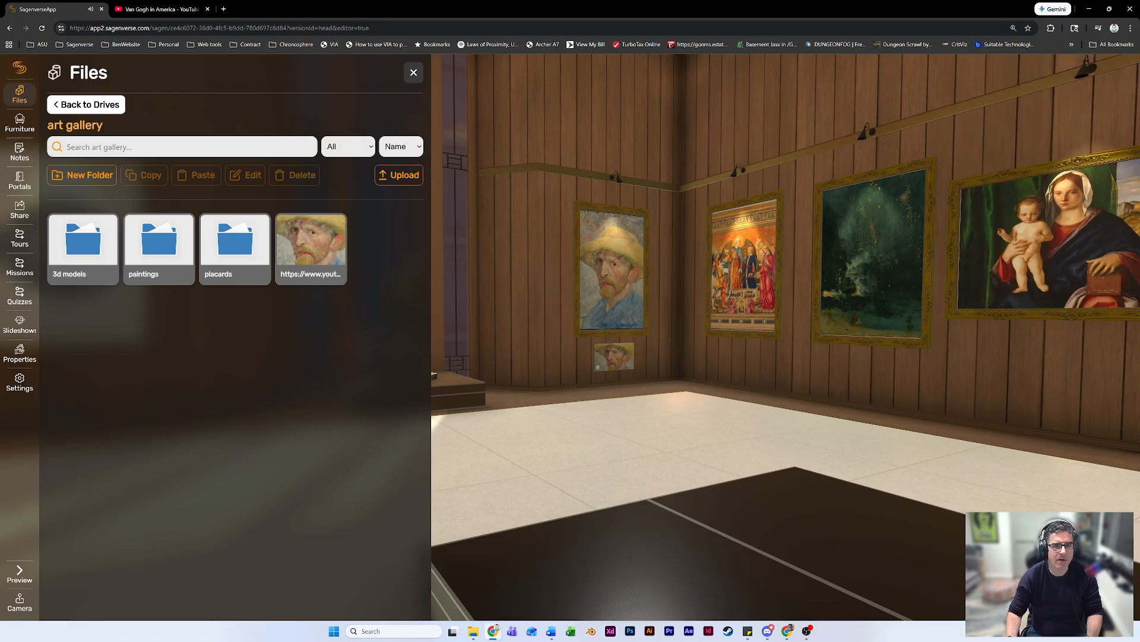
key(Escape)
Turn off Open In New Tab for the video thumbnail below the self-portrait.
click(614, 357)
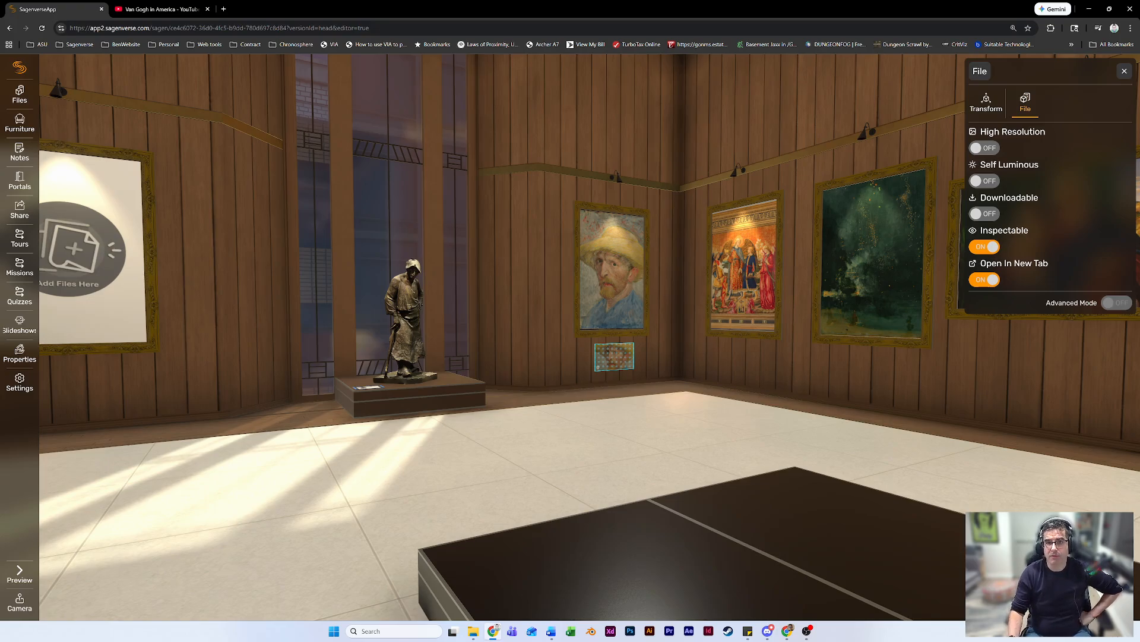
click(985, 279)
key(Escape)
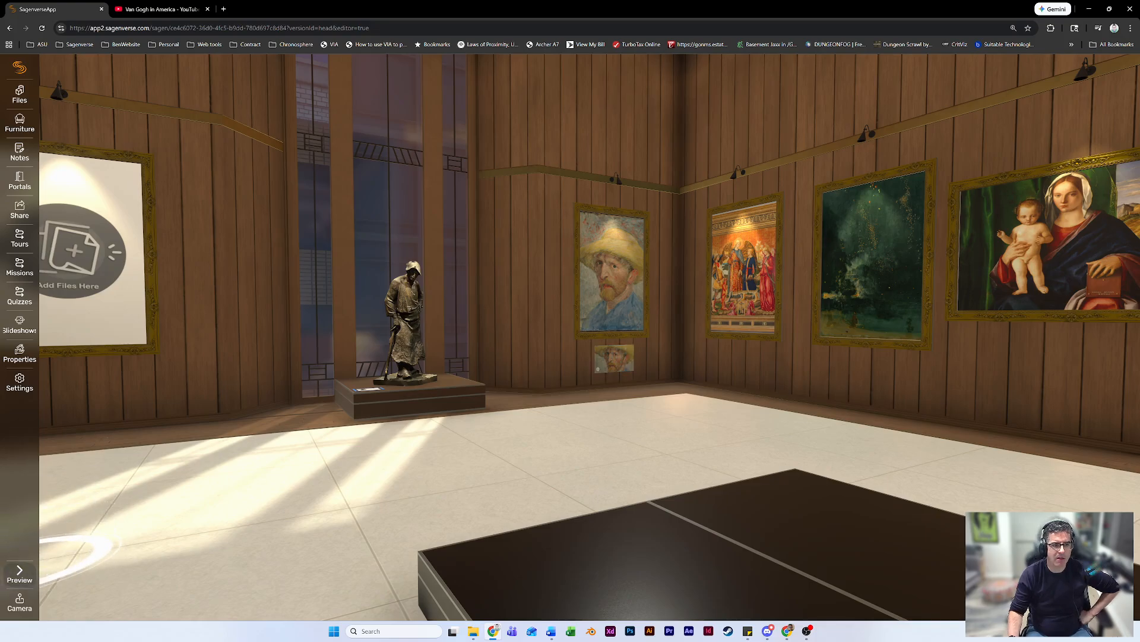
Test the room as a viewer by playing the embedded Van Gogh in America video, close it and return to the editor.
click(20, 573)
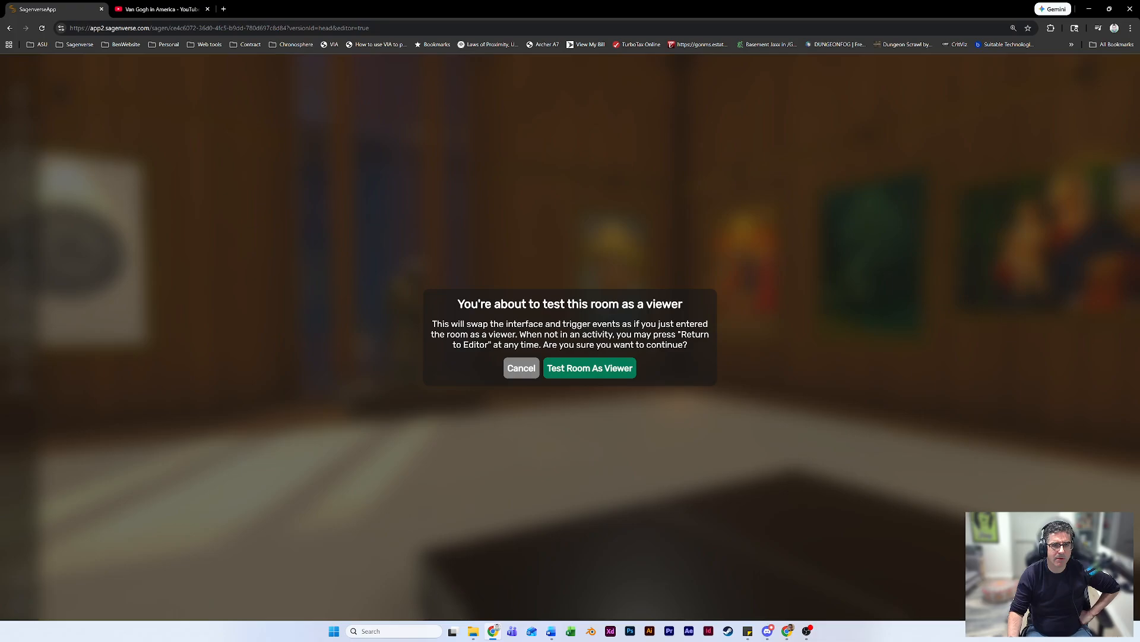
click(589, 368)
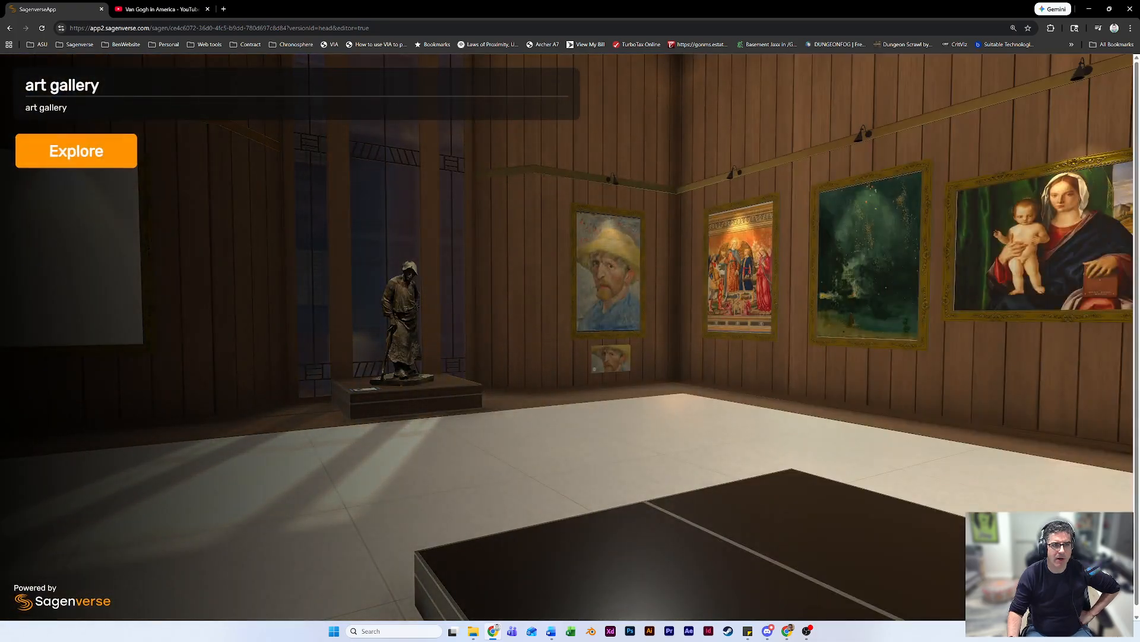
click(76, 151)
click(612, 359)
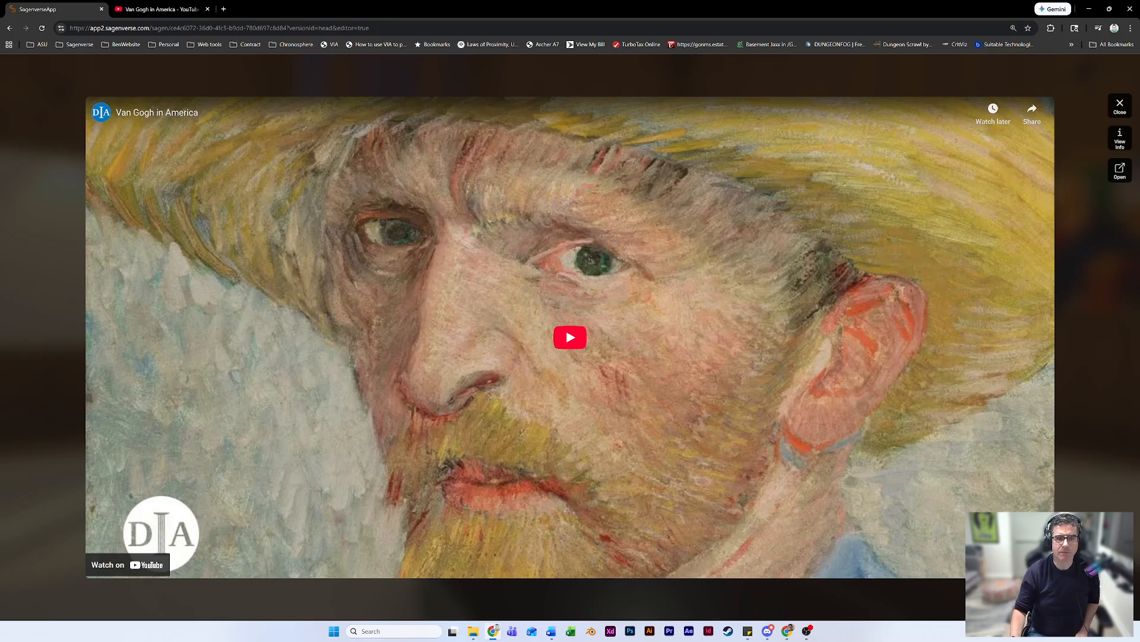
click(570, 337)
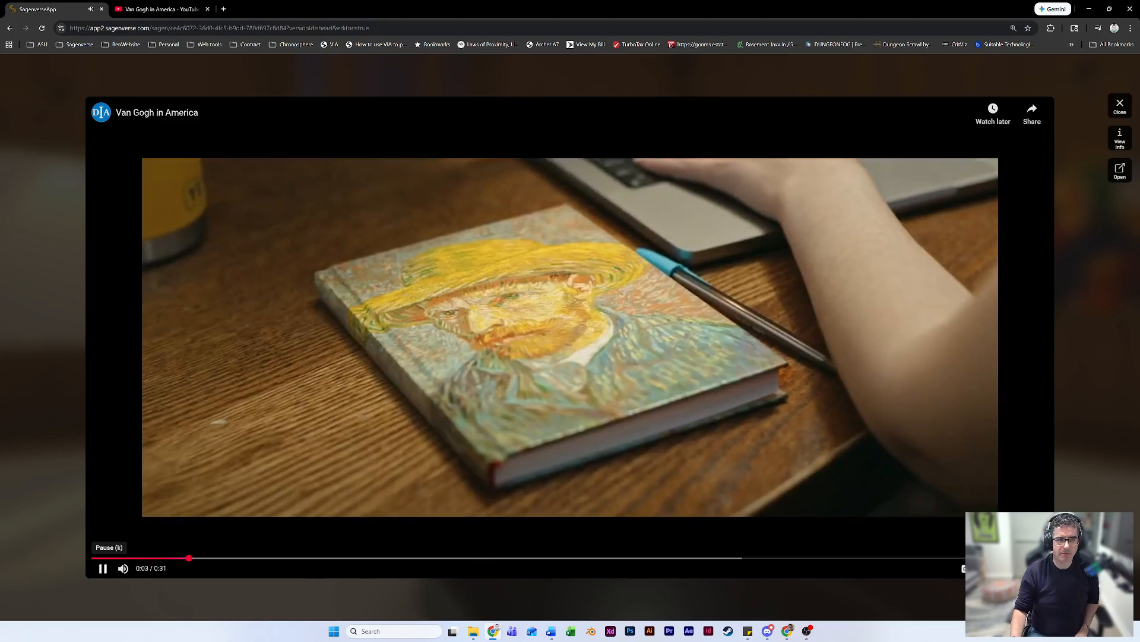
click(570, 338)
click(1120, 106)
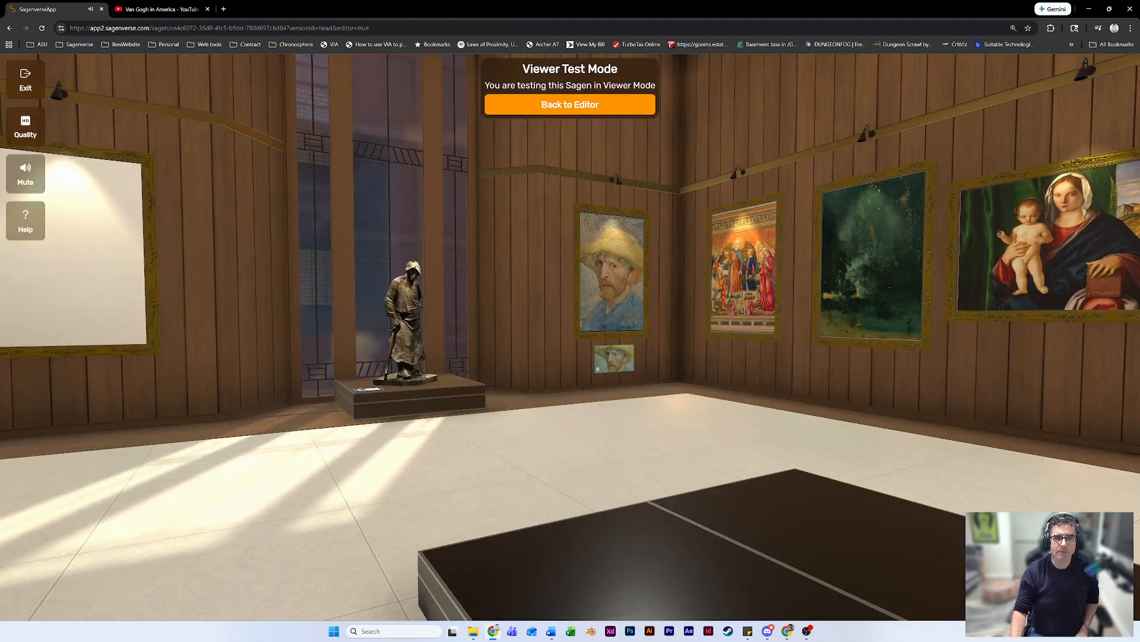
key(Escape)
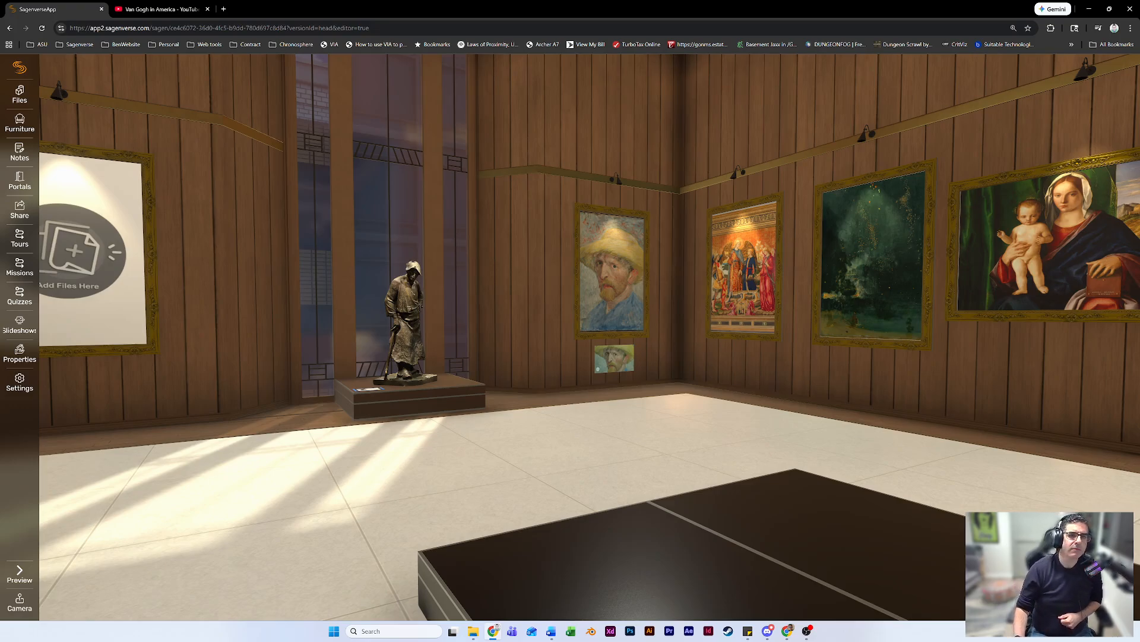
Publish the art gallery room with a public link, leaving Auto-Start Mission at None.
drag(590, 336, 701, 342)
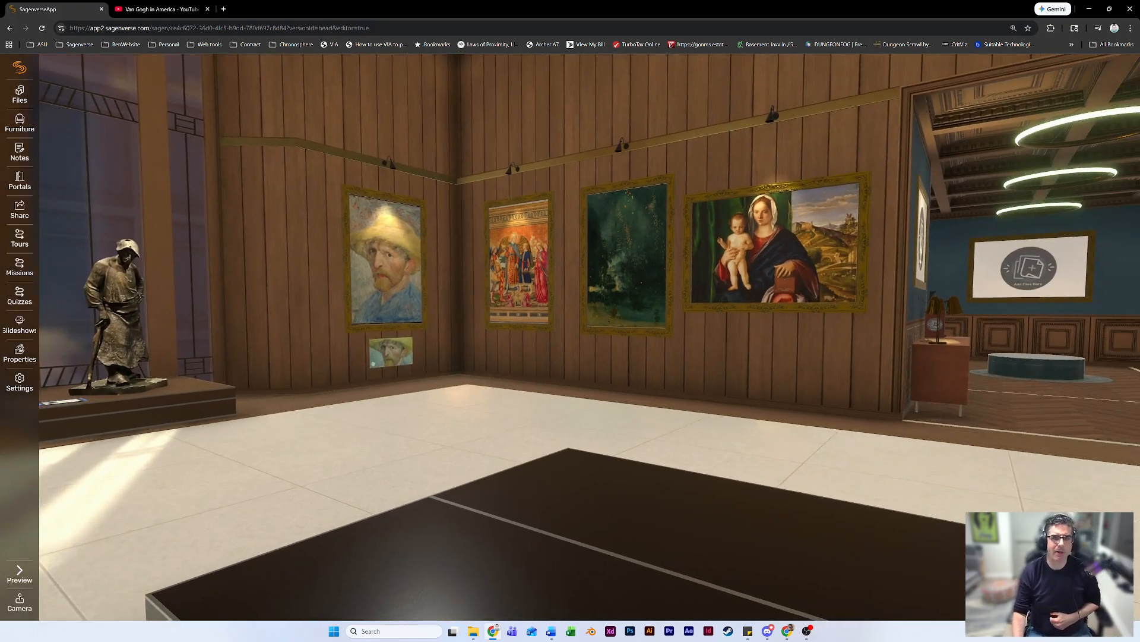
click(19, 210)
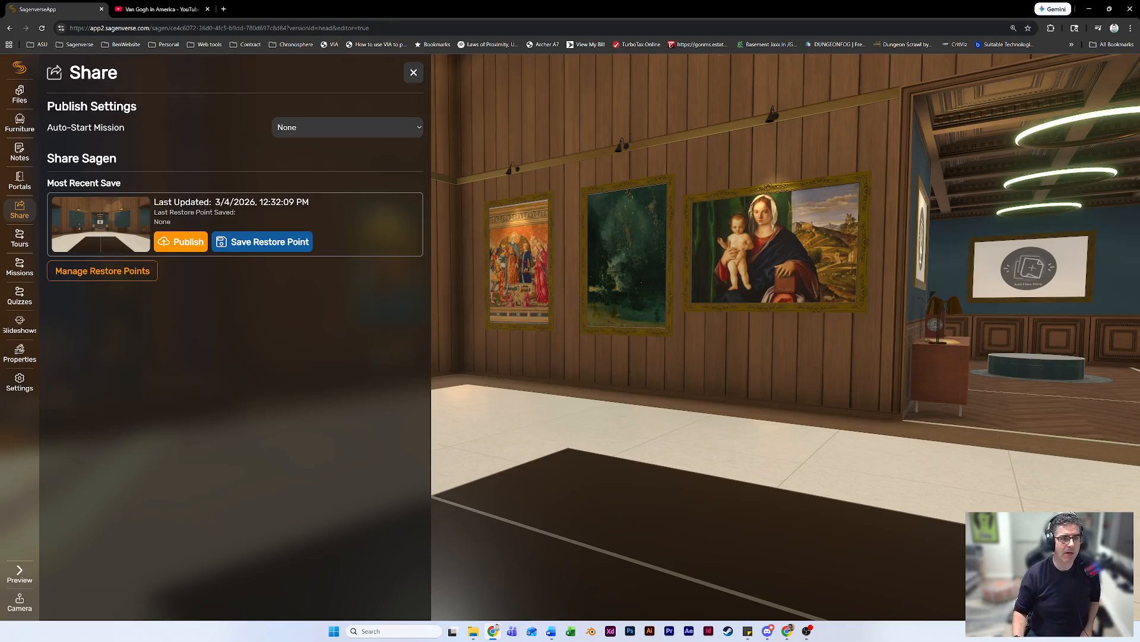
click(181, 242)
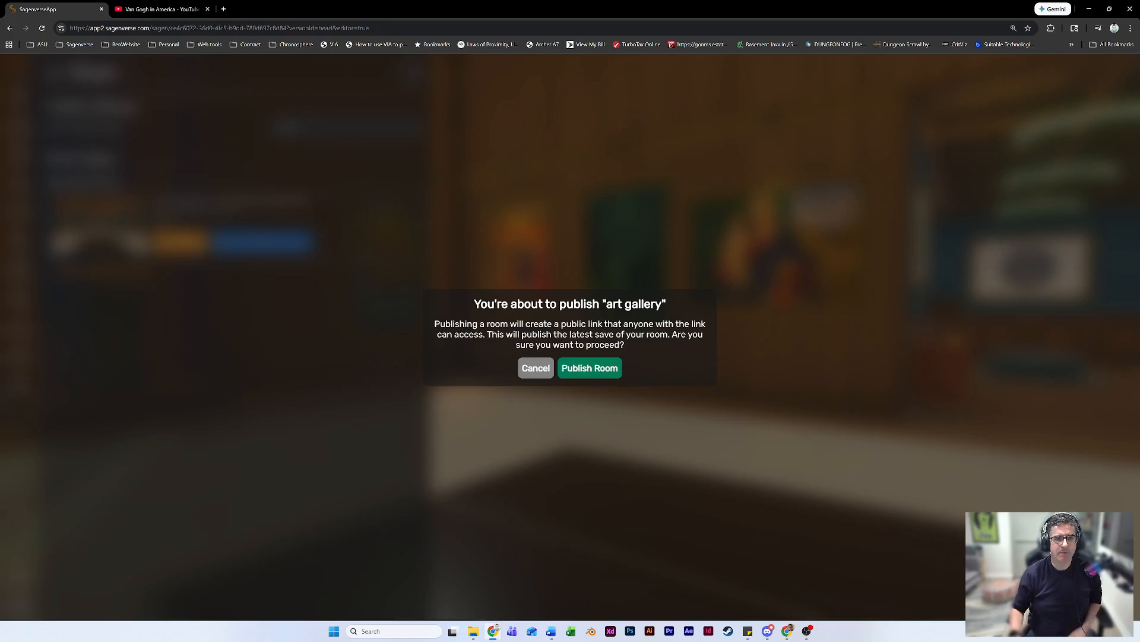
click(590, 367)
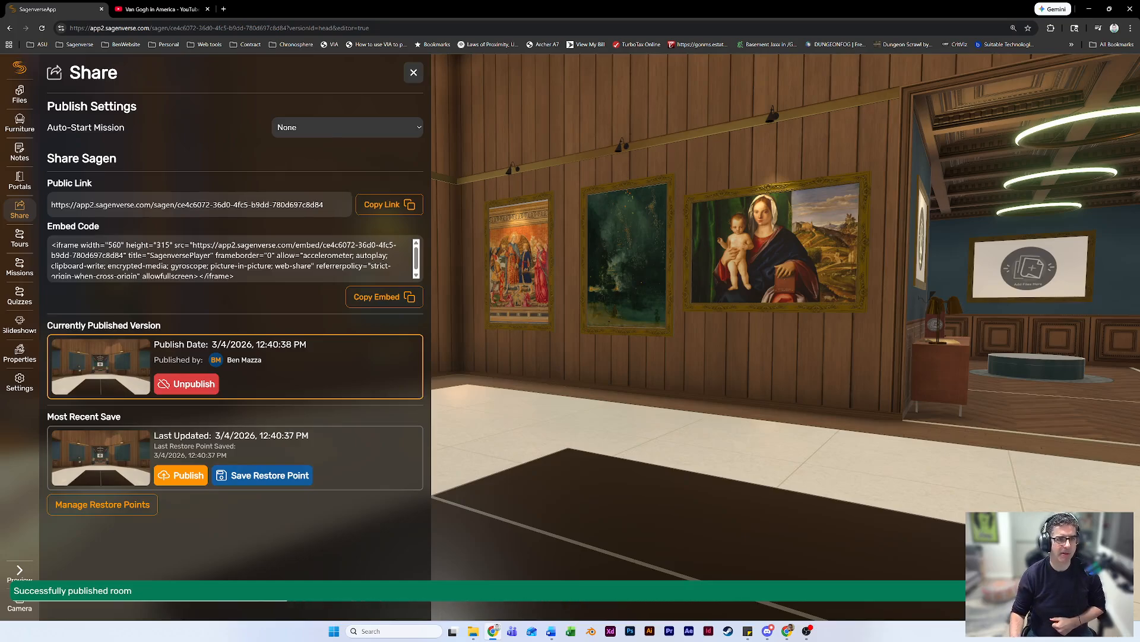
Copy the room's public link and open it in a new incognito browser window.
click(390, 204)
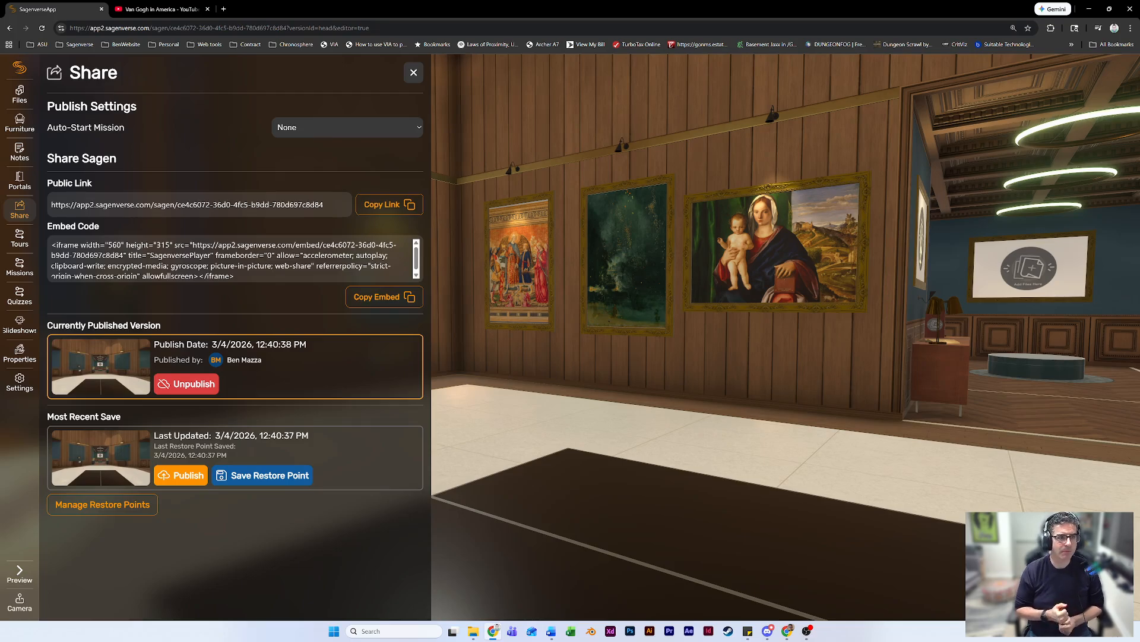
click(389, 204)
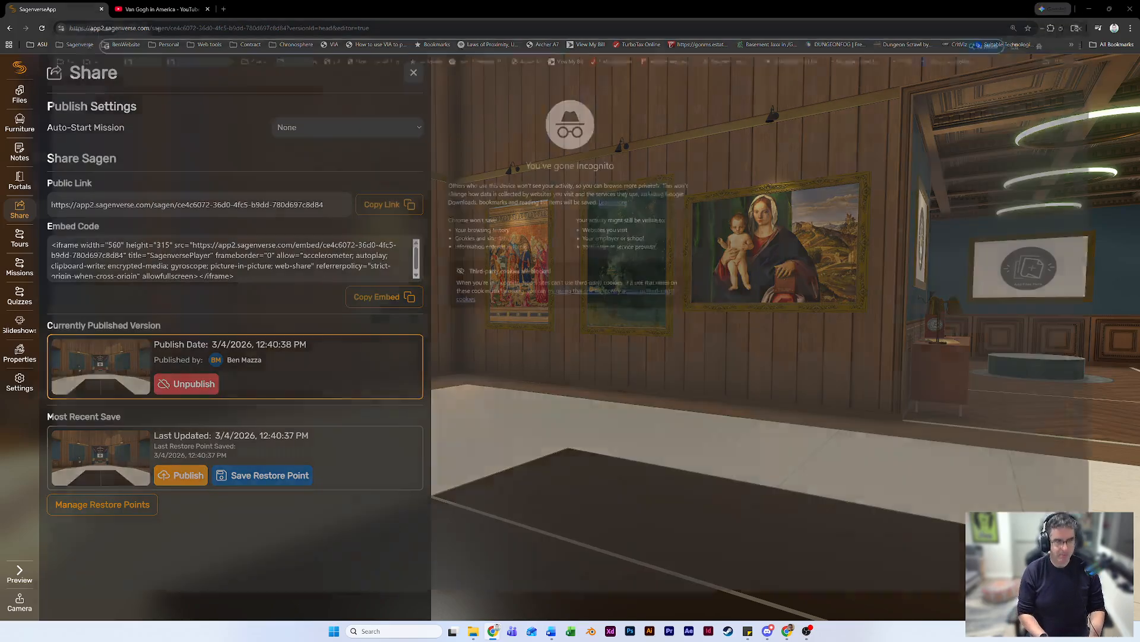
key(ctrl+shift+n)
text(https://app2.sagenverse.com/sagen/ce4c6072-36d0-4fc5-b9dd-780d697c8d84)
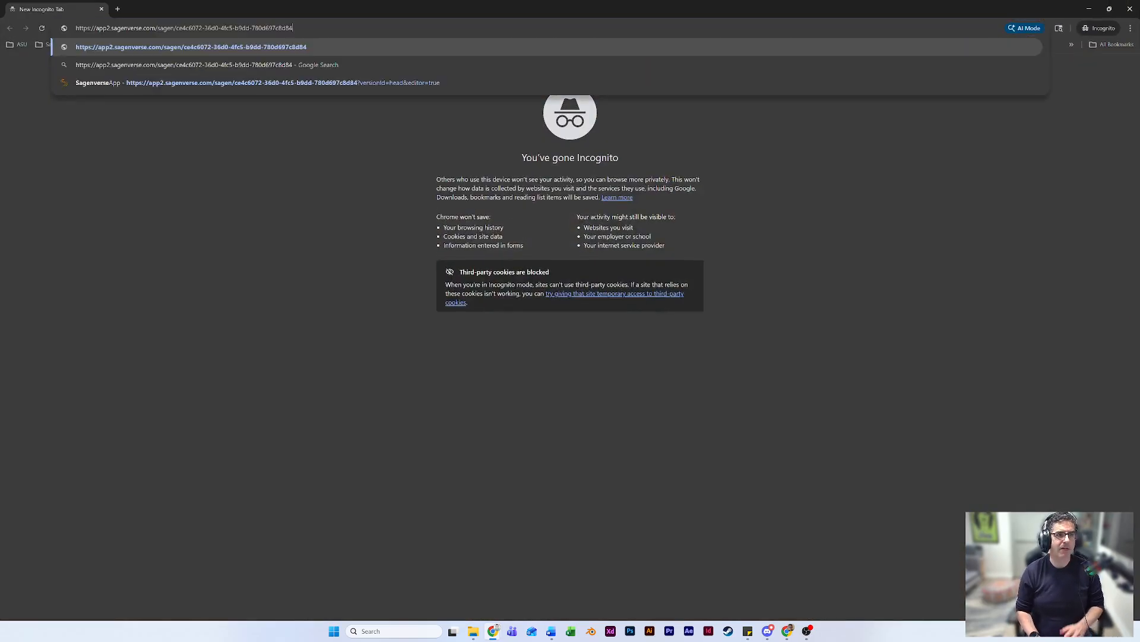
key(Return)
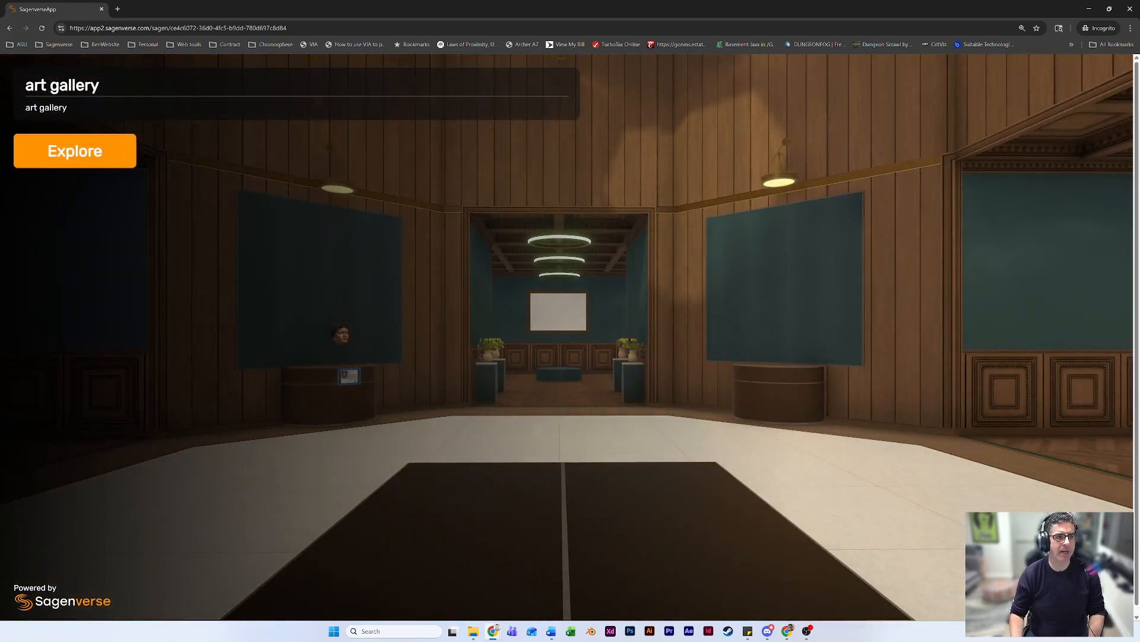
Explore the published gallery up to the Van Gogh self-portrait, and open and close the embedded video below it.
triple_click(62, 85)
click(75, 151)
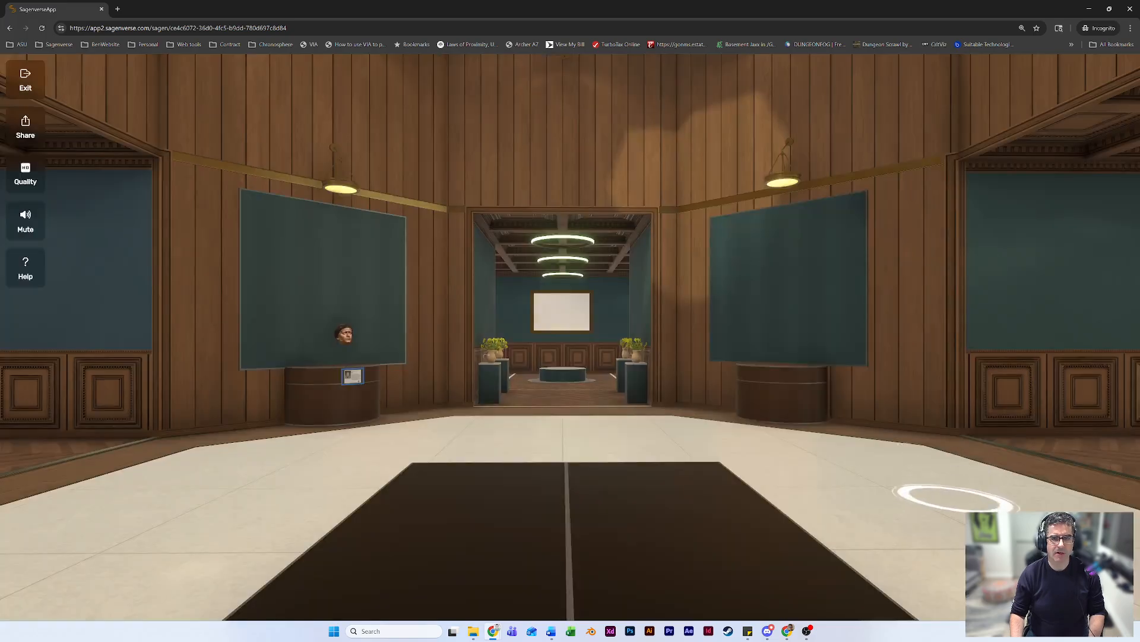
drag(942, 501, 756, 510)
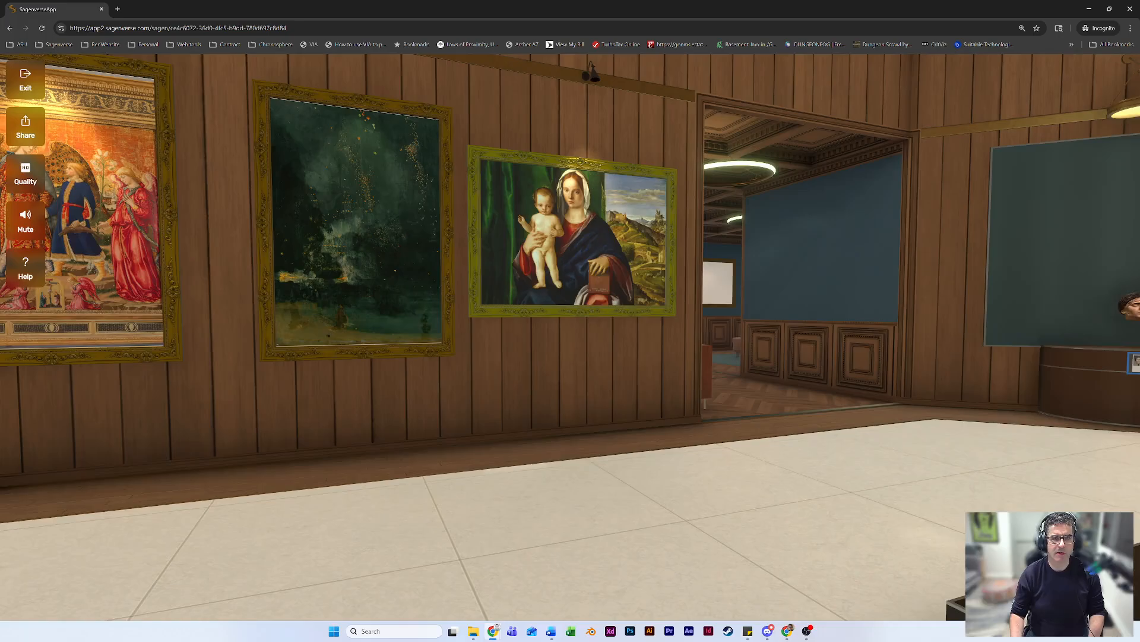
drag(796, 423, 415, 430)
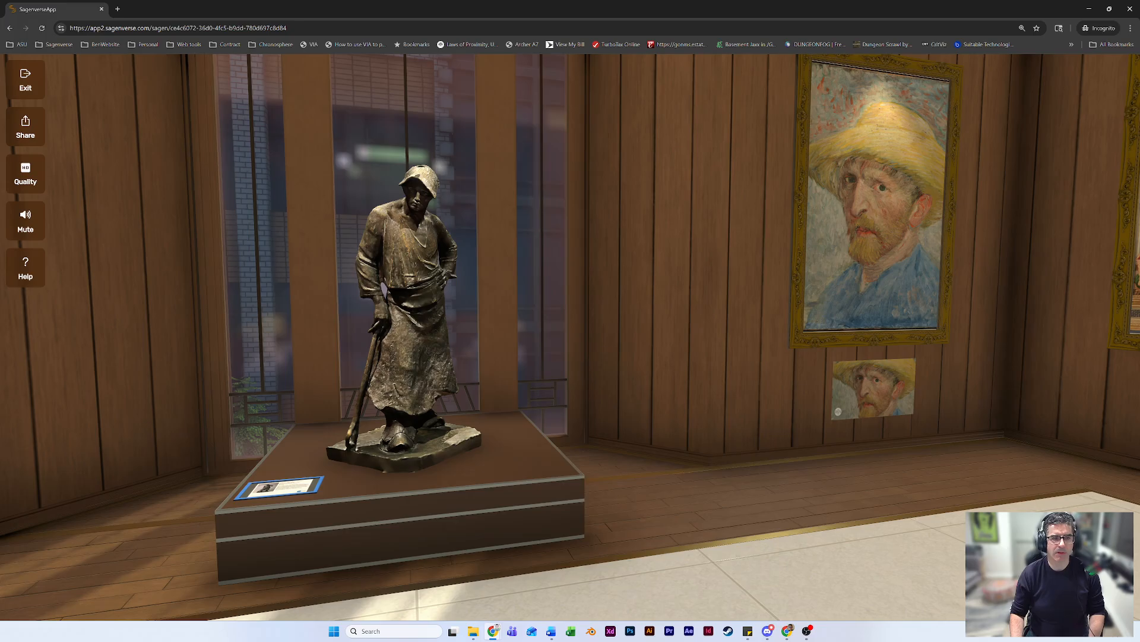
drag(416, 430, 522, 429)
key(s)
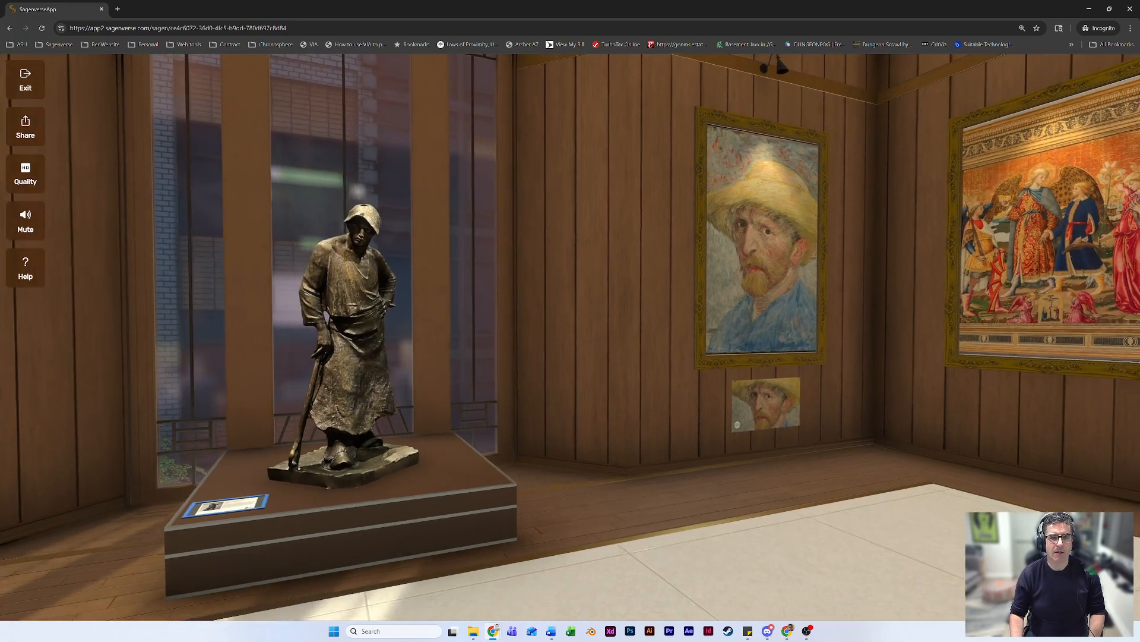
click(765, 403)
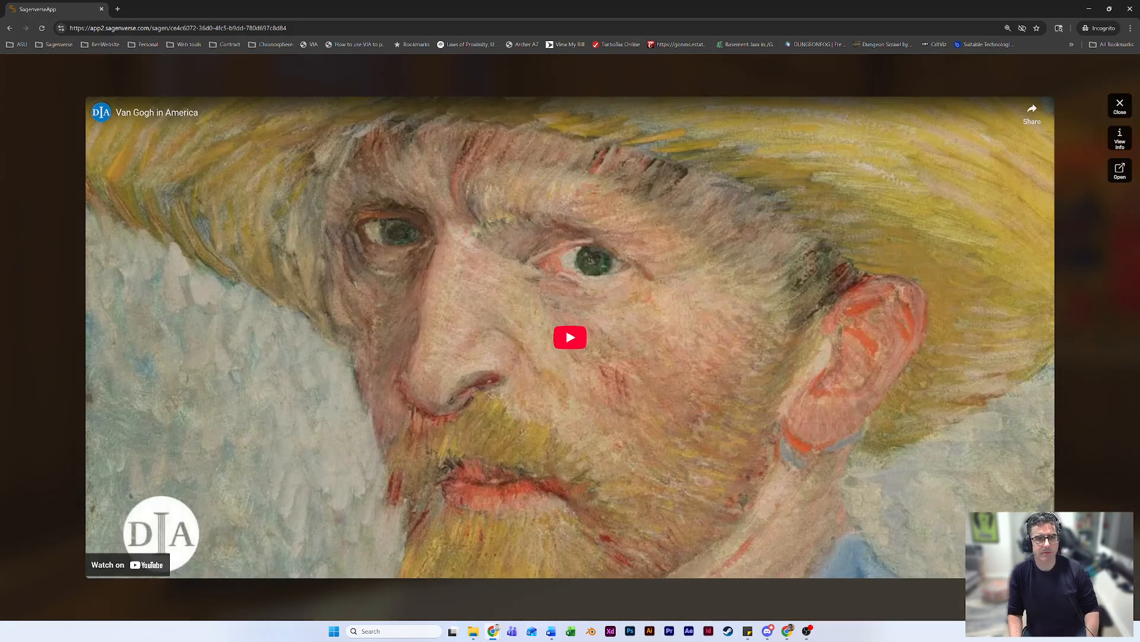
click(1120, 106)
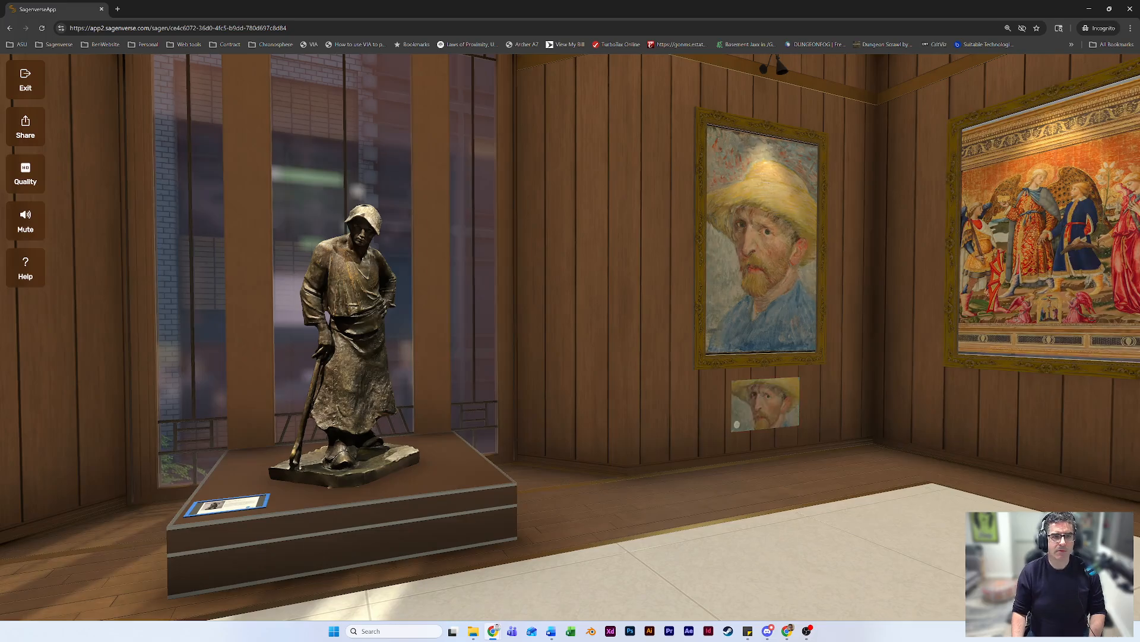
View the painting wall of the published gallery, then close the incognito window and the editor's sharing options.
drag(594, 380, 725, 380)
key(s)
drag(766, 472, 839, 473)
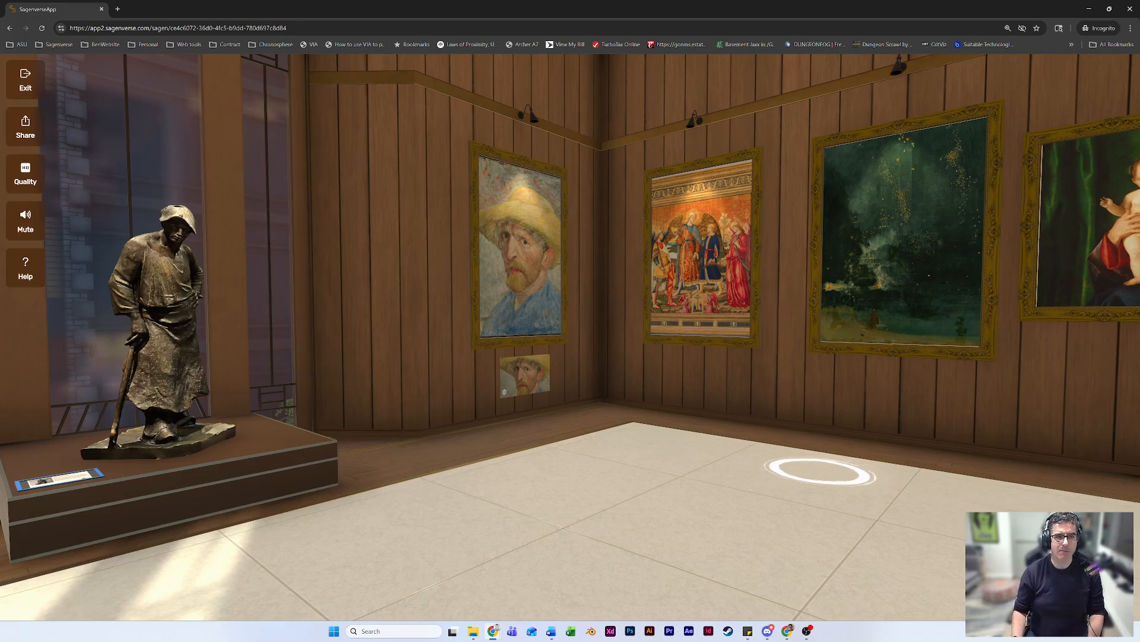
key(s)
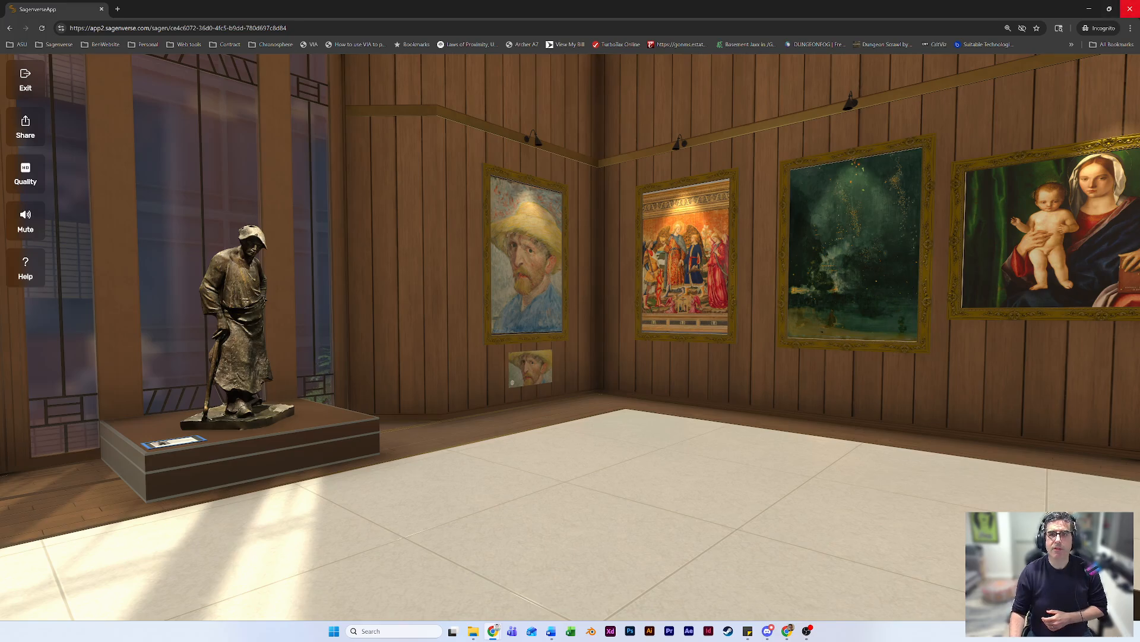
click(1130, 9)
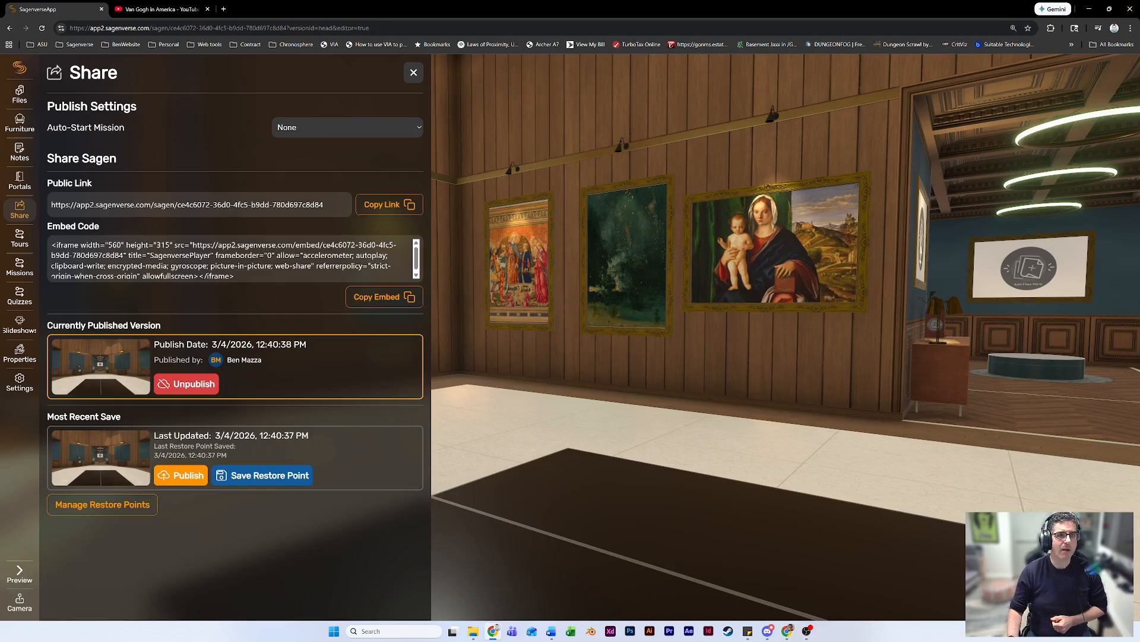
click(413, 72)
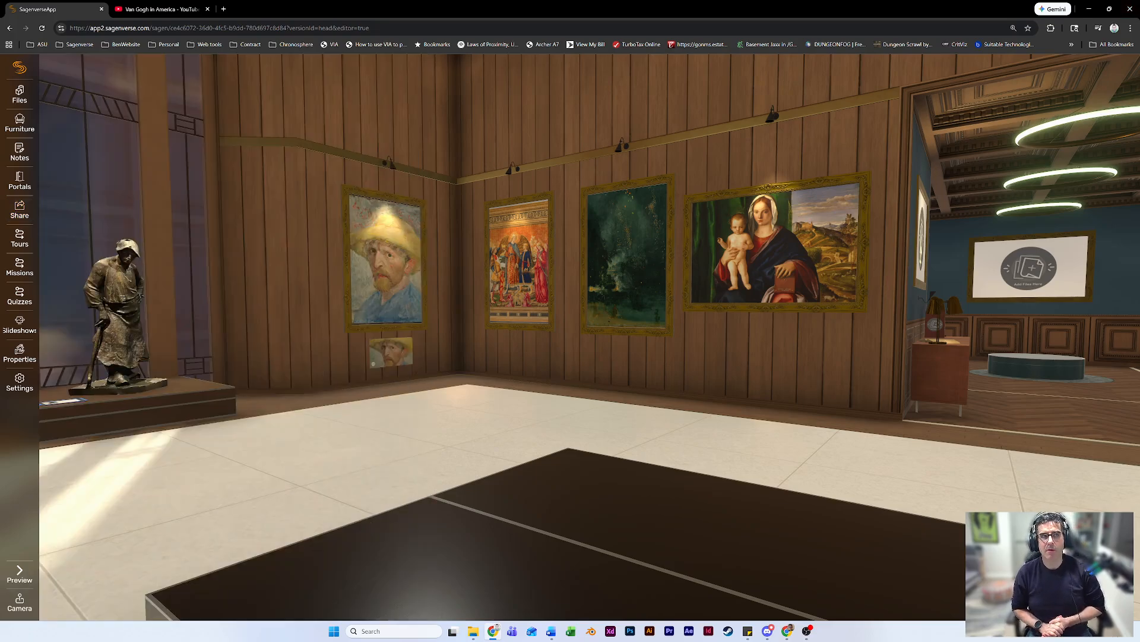